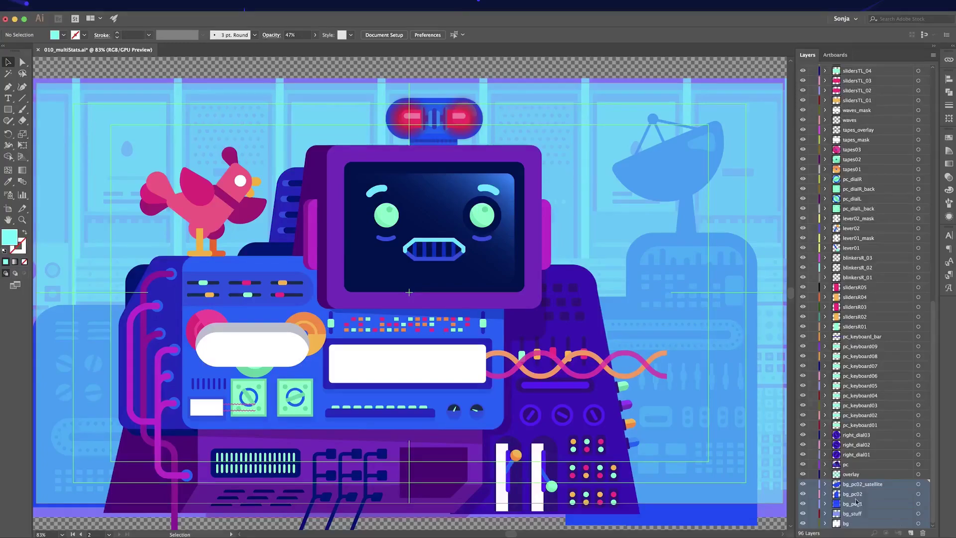
Step: Switch to After Effects and choose 010_multiStats.ai from the Vectors/Edited folder for import into the assets folder
{"action": "left_click", "coordinate": [441, 528]}
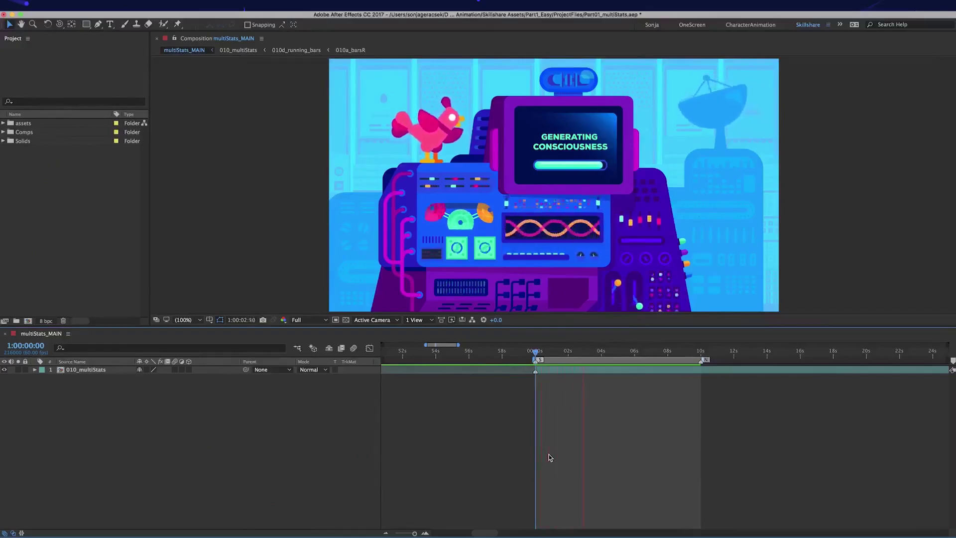
{"action": "left_click", "coordinate": [51, 125]}
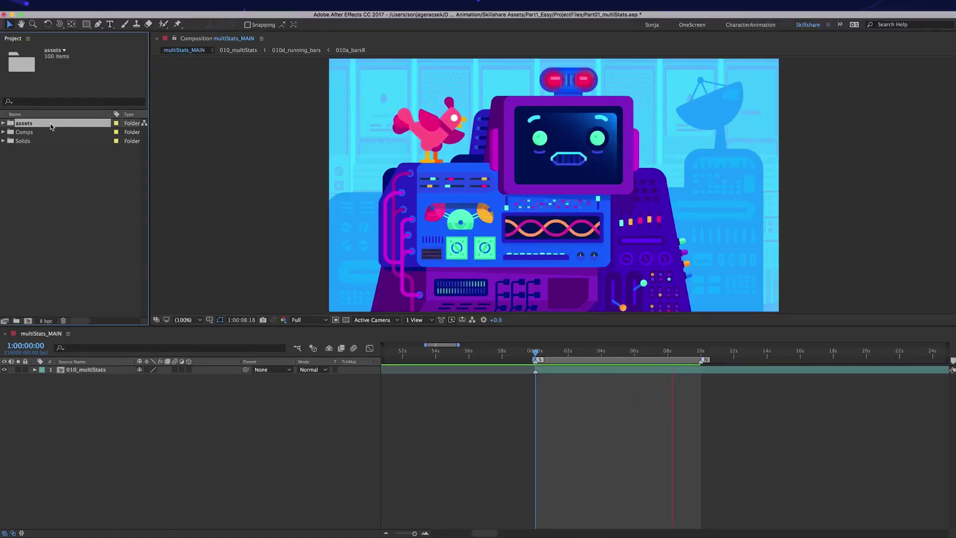
{"action": "key", "text": "super+i"}
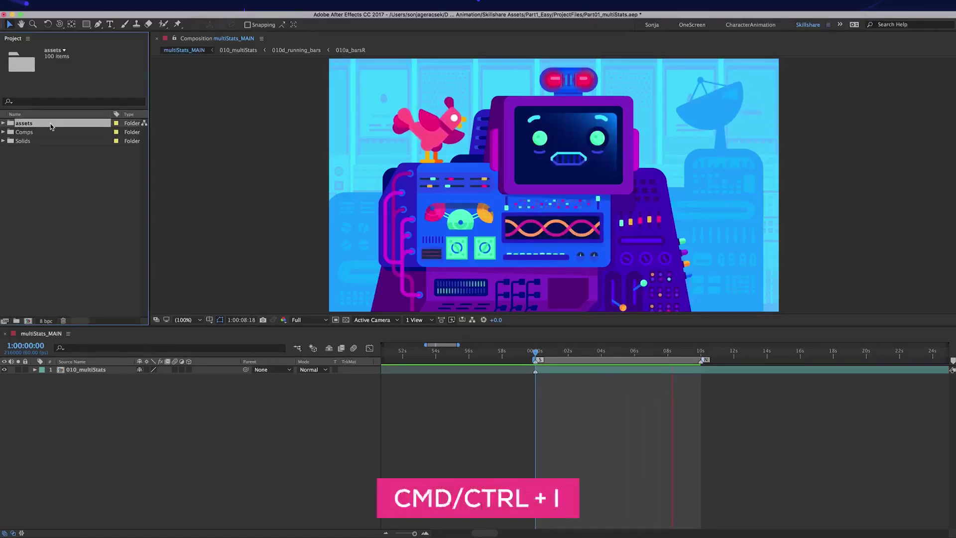
{"action": "left_click", "coordinate": [515, 71]}
{"action": "left_click", "coordinate": [625, 72]}
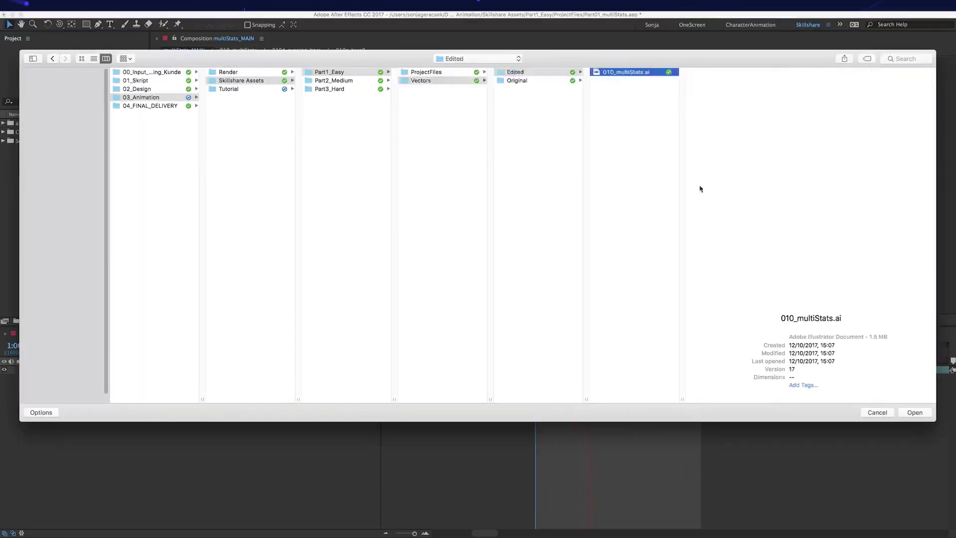
Step: Import the file as Composition - Retain Layer Sizes and move the imported composition and its layers folder into Vectors
{"action": "left_click", "coordinate": [40, 412]}
{"action": "left_click", "coordinate": [181, 353]}
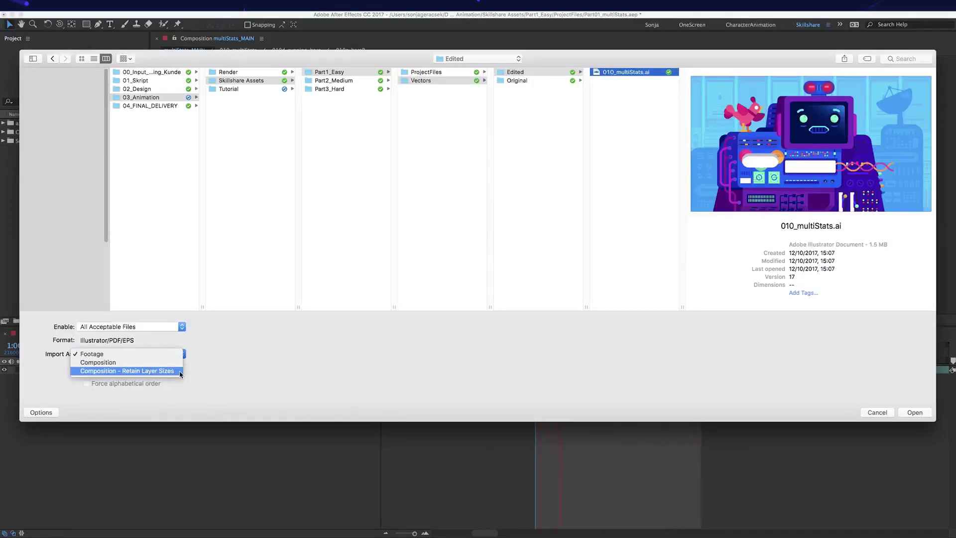
{"action": "left_click", "coordinate": [179, 371]}
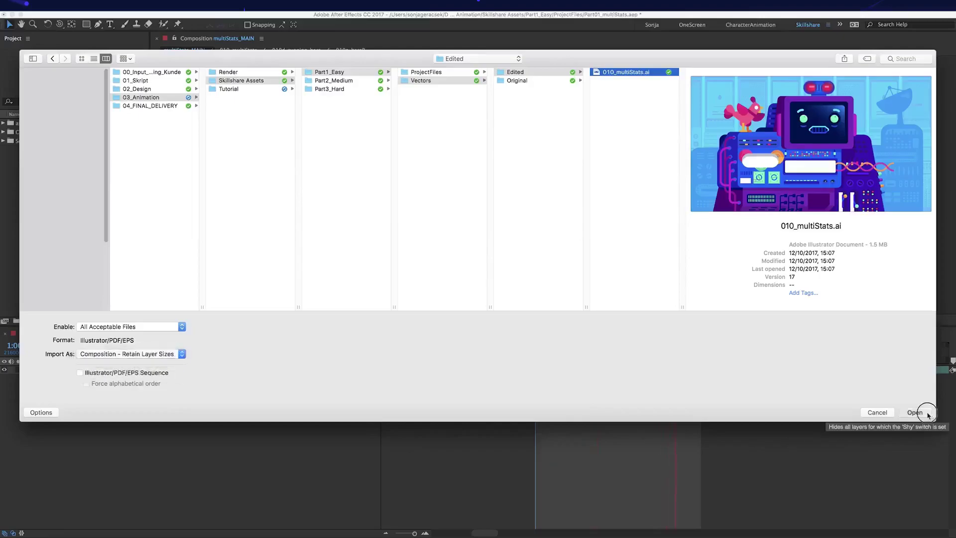
{"action": "left_click", "coordinate": [915, 412]}
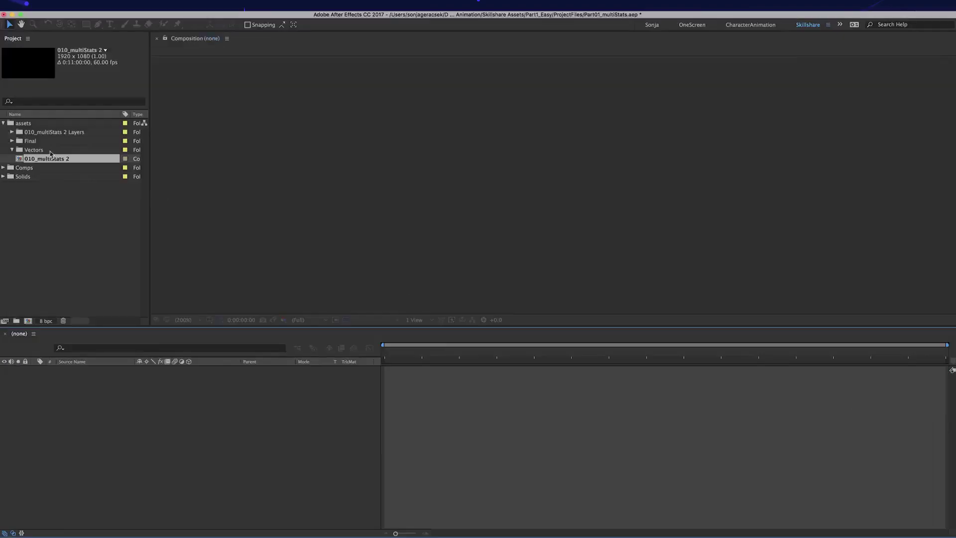
{"action": "left_click", "coordinate": [57, 133], "text": "super"}
{"action": "left_click_drag", "start_coordinate": [58, 133], "coordinate": [40, 152]}
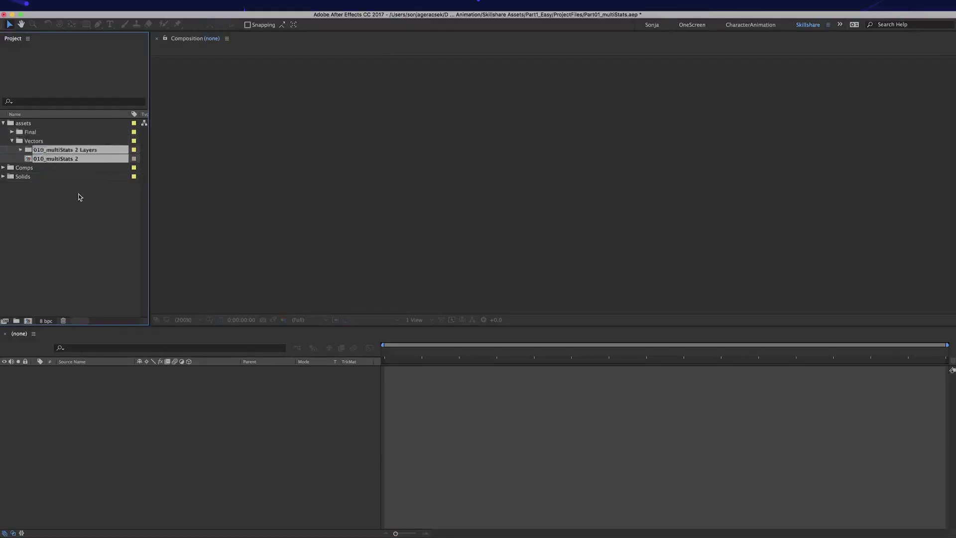
Step: Duplicate the 010_multiStats 2 composition and rename the copy 010_multiStats
{"action": "left_click", "coordinate": [59, 159]}
{"action": "key", "text": "super+d"}
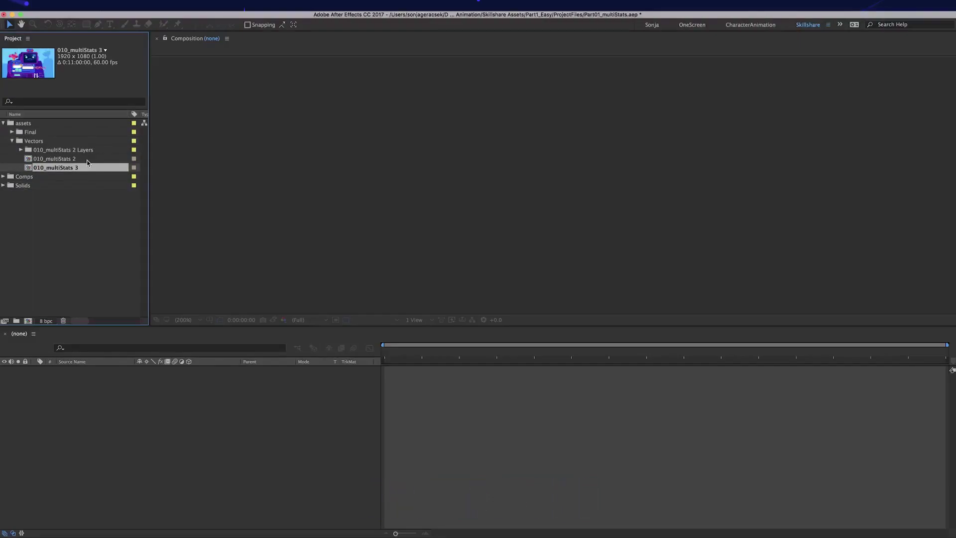
{"action": "key", "text": "Return"}
{"action": "key", "text": "BackSpace"}
{"action": "key", "text": "BackSpace"}
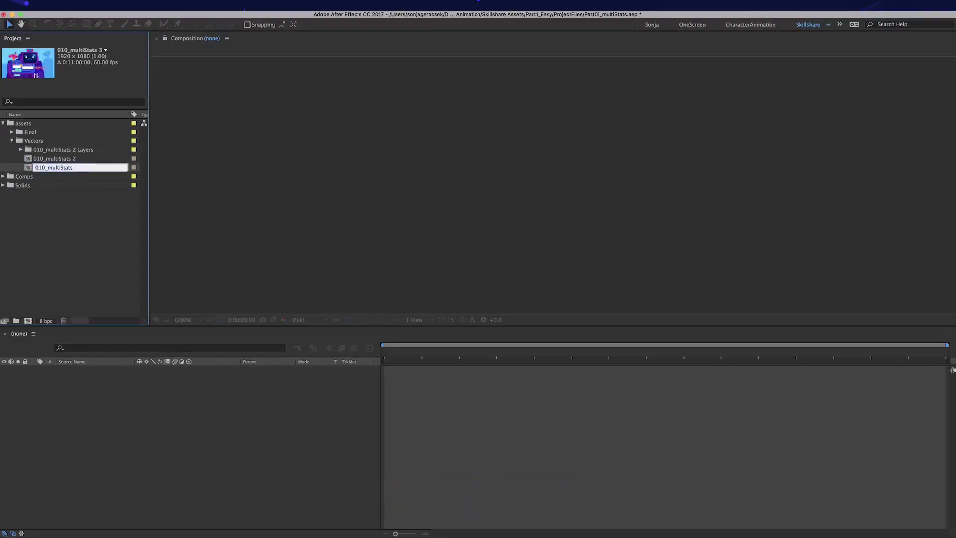
{"action": "key", "text": "Return"}
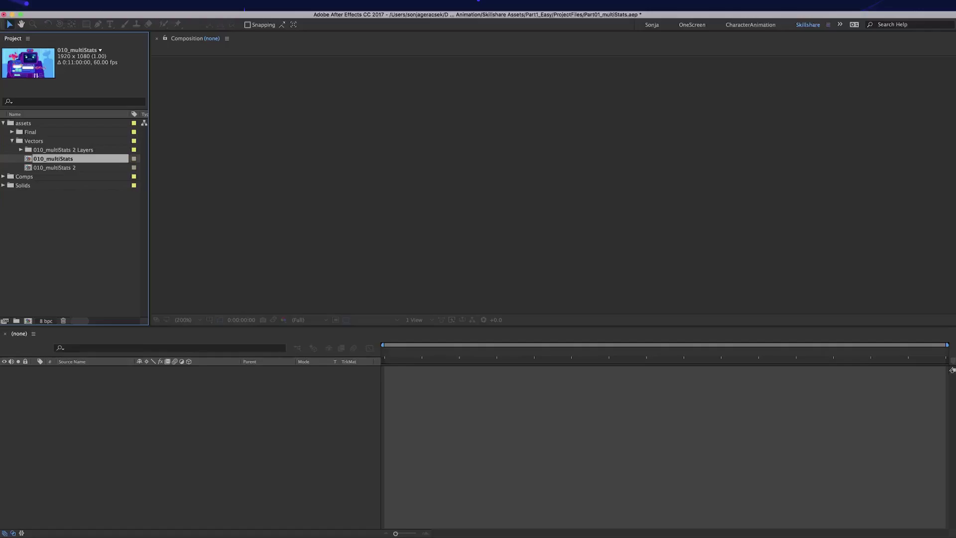
Step: Move the 010_multiStats composition into the pre_comps folder and set its label colour to Cyan
{"action": "left_click_drag", "start_coordinate": [65, 158], "coordinate": [49, 193]}
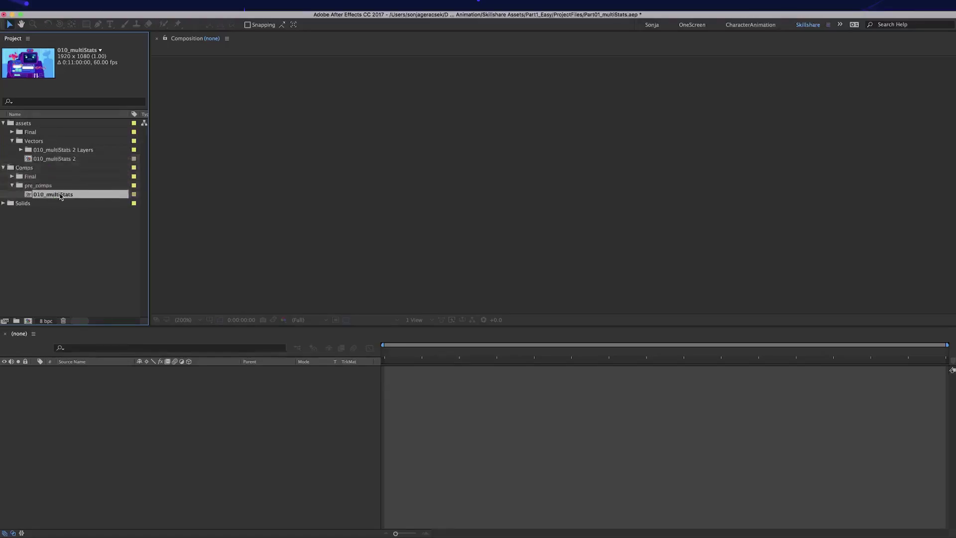
{"action": "left_click", "coordinate": [133, 196]}
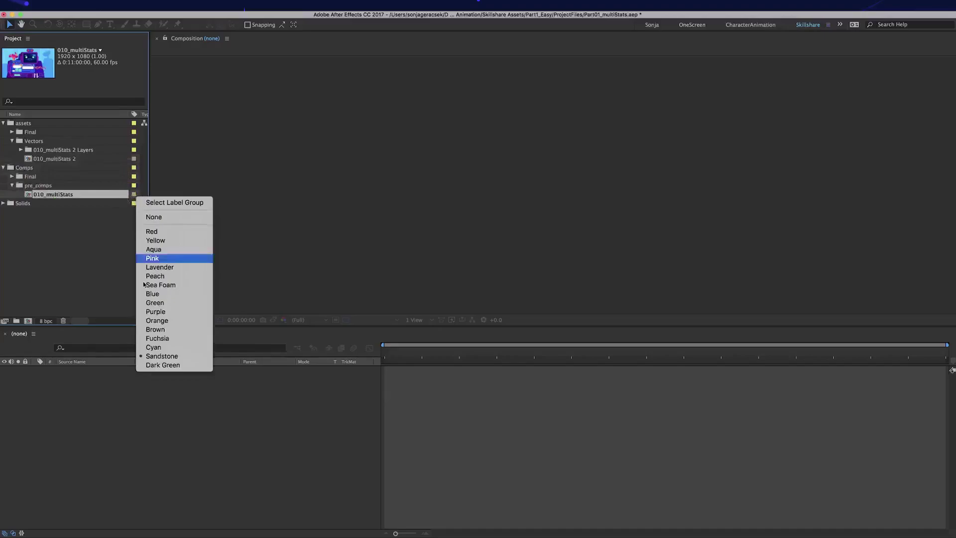
{"action": "left_click", "coordinate": [158, 347]}
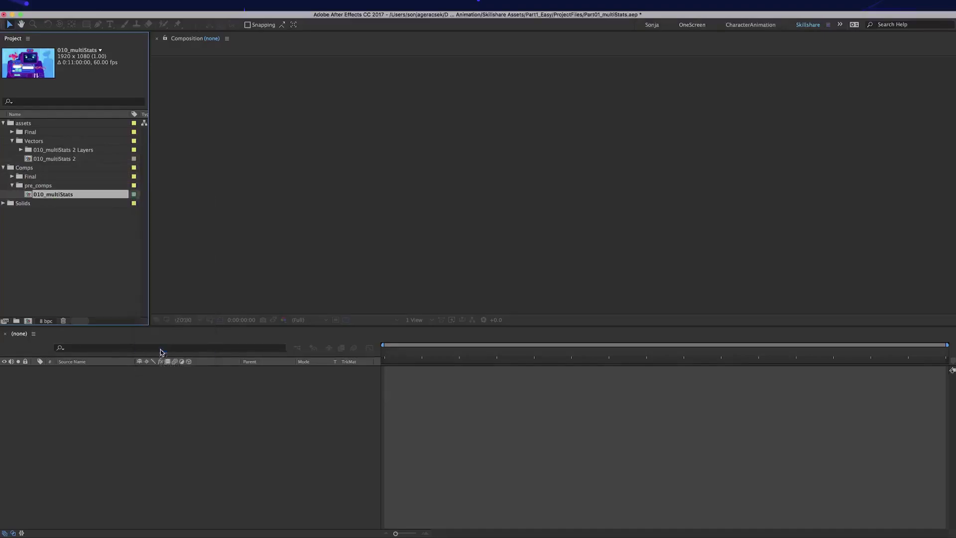
Step: Create a new composition from 010_multiStats and rename it multiStats_MAIN
{"action": "left_click_drag", "start_coordinate": [101, 194], "coordinate": [29, 321]}
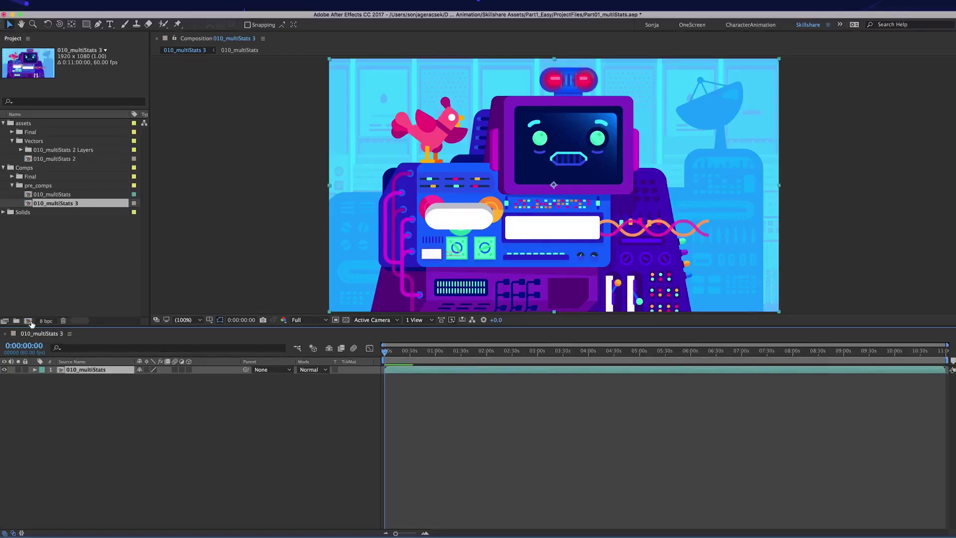
{"action": "left_click", "coordinate": [78, 204]}
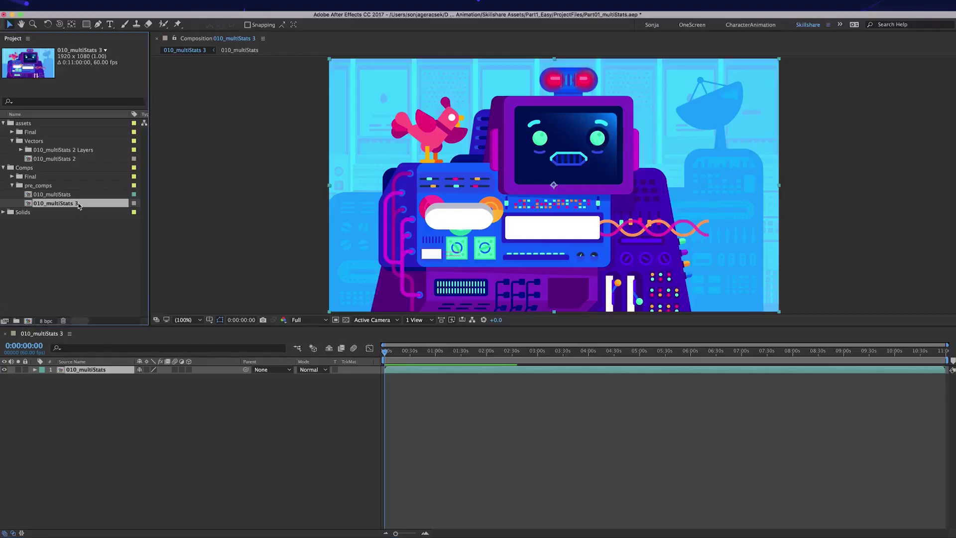
{"action": "key", "text": "Return"}
{"action": "left_click", "coordinate": [78, 205]}
{"action": "key", "text": "BackSpace"}
{"action": "key", "text": "BackSpace"}
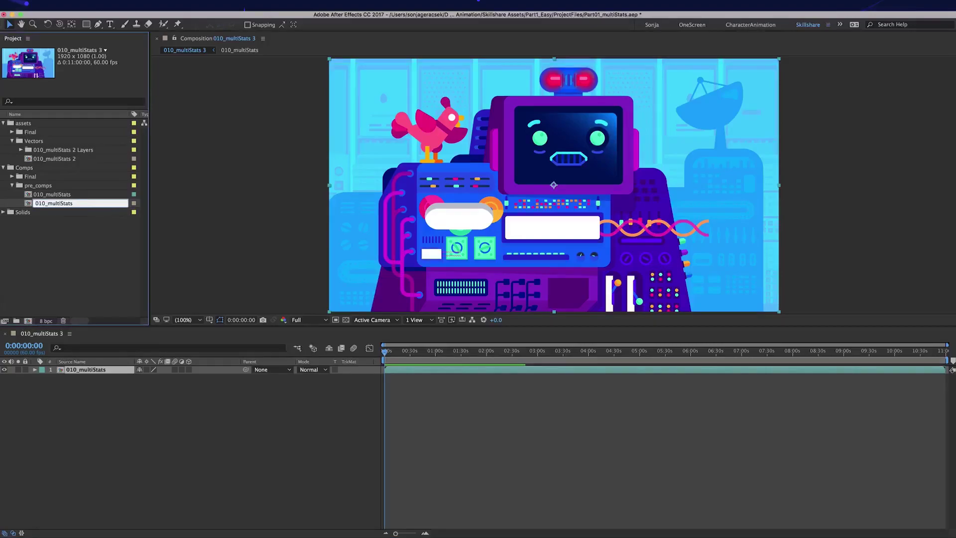
{"action": "type", "text": "_MAIN"}
{"action": "key", "text": "Home"}
{"action": "key", "text": "Delete"}
{"action": "key", "text": "Delete"}
{"action": "key", "text": "Delete"}
{"action": "key", "text": "Delete"}
{"action": "key", "text": "Return"}
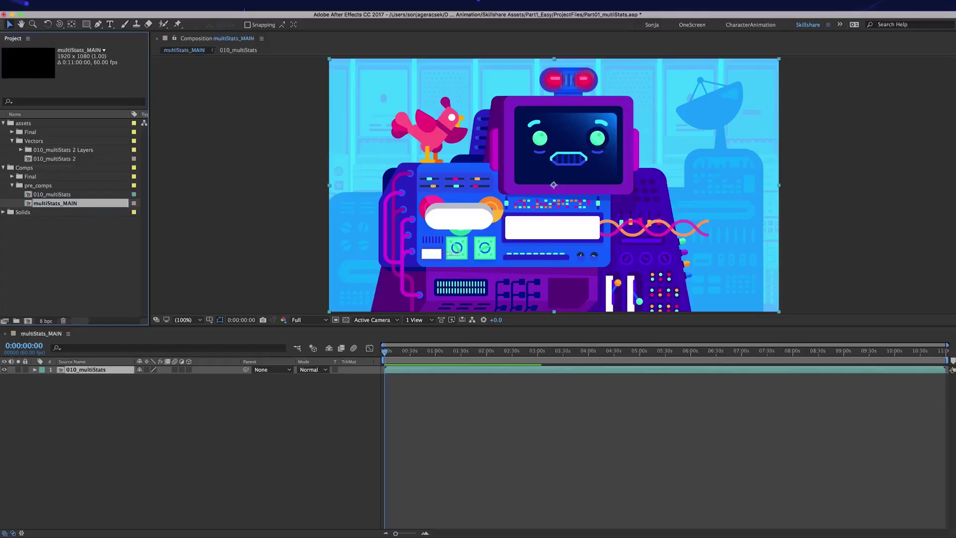
Step: Move multiStats_MAIN out of pre_comps directly into the Comps folder
{"action": "left_click_drag", "start_coordinate": [80, 204], "coordinate": [51, 171]}
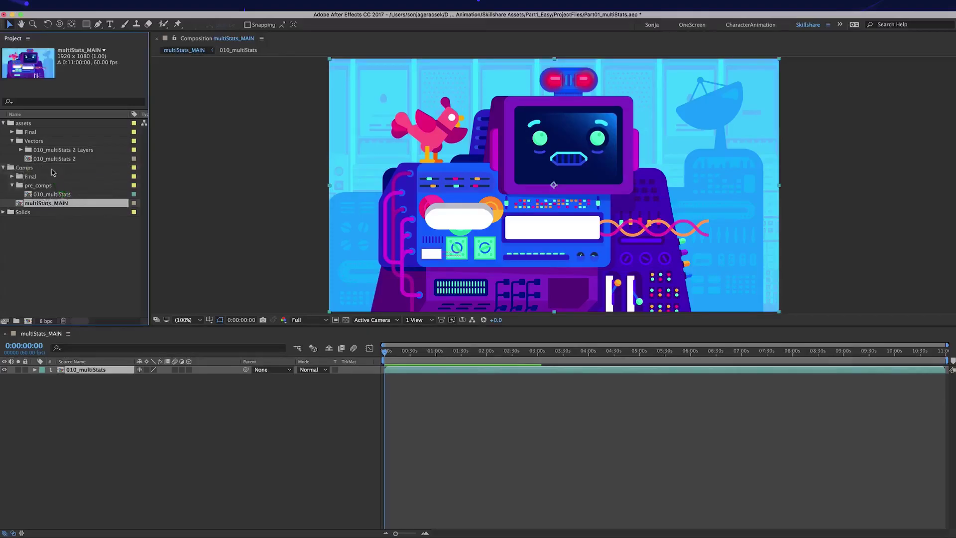
{"action": "left_click", "coordinate": [29, 195]}
{"action": "left_click", "coordinate": [12, 186]}
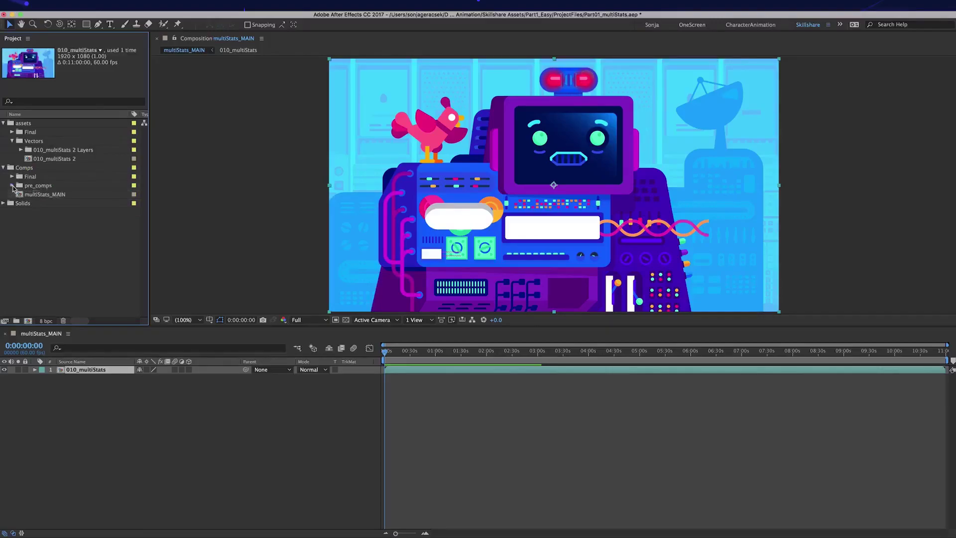
{"action": "left_click", "coordinate": [12, 186]}
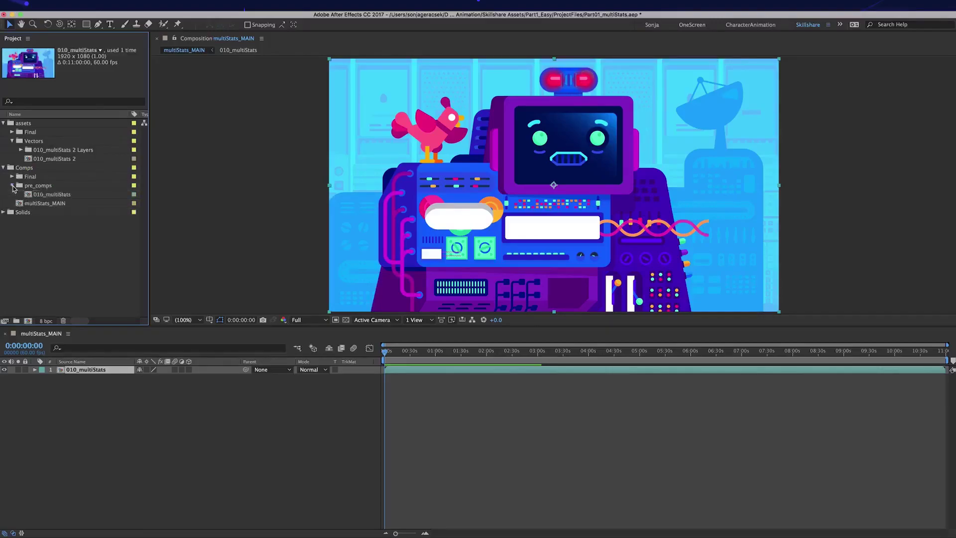
Step: Set the start timecode to 0:59:00:00 in the composition settings of 010_multiStats
{"action": "right_click", "coordinate": [83, 198]}
{"action": "left_click", "coordinate": [119, 201]}
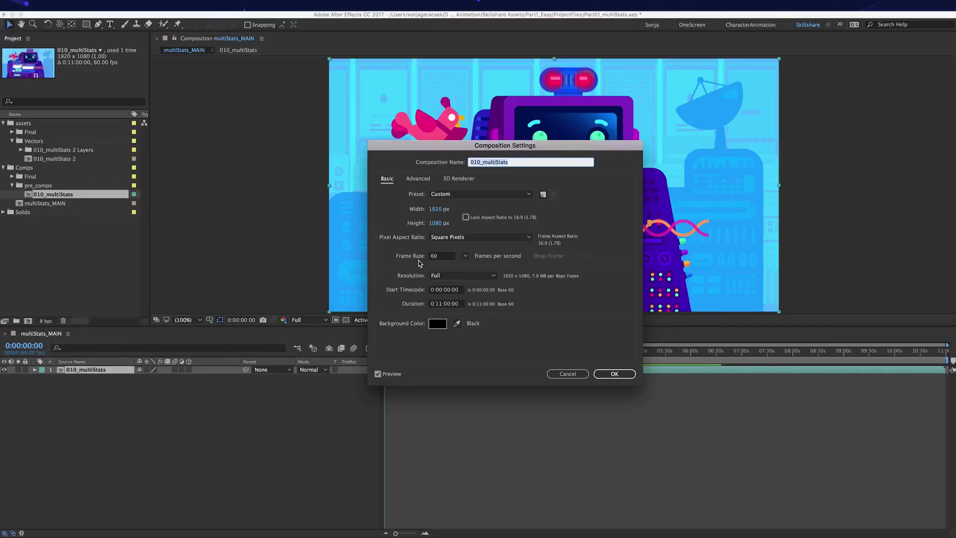
{"action": "left_click", "coordinate": [442, 289]}
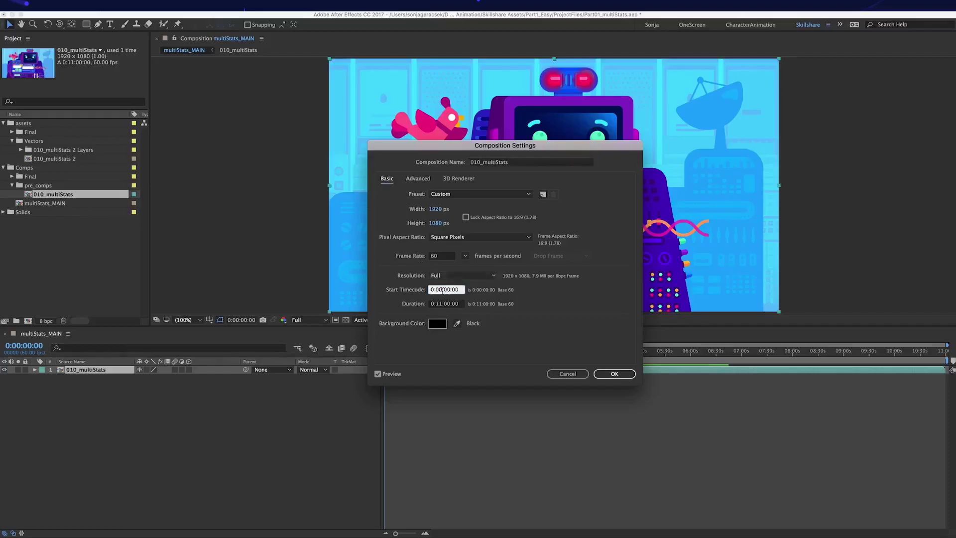
{"action": "key", "text": "BackSpace"}
{"action": "key", "text": "BackSpace"}
{"action": "key", "text": "BackSpace"}
{"action": "type", "text": "59"}
{"action": "key", "text": "Return"}
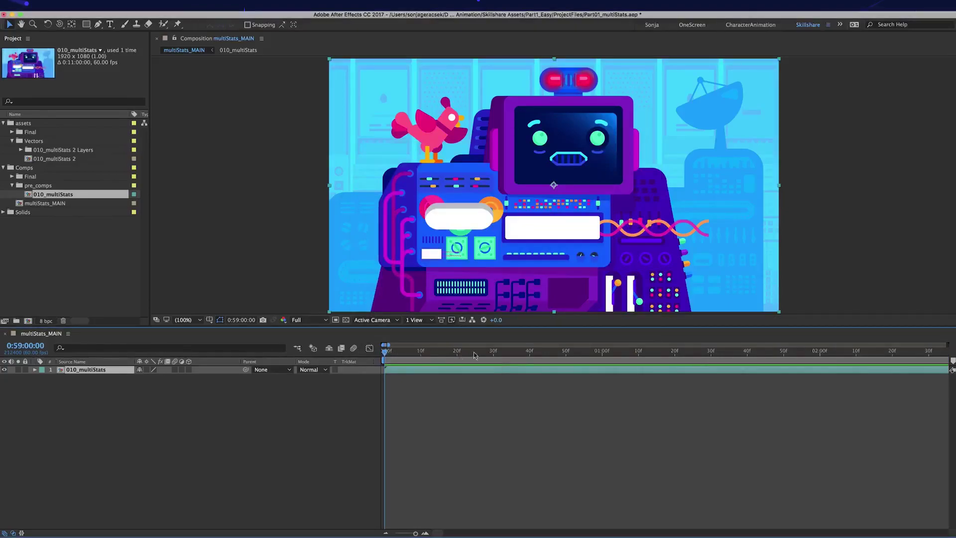
Step: Add a composition marker with the comment S at 1:00:00:00 in multiStats_MAIN and start the work area there
{"action": "left_click", "coordinate": [602, 355]}
{"action": "key", "text": "minus"}
{"action": "key", "text": "minus"}
{"action": "key", "text": "minus"}
{"action": "left_click", "coordinate": [715, 356]}
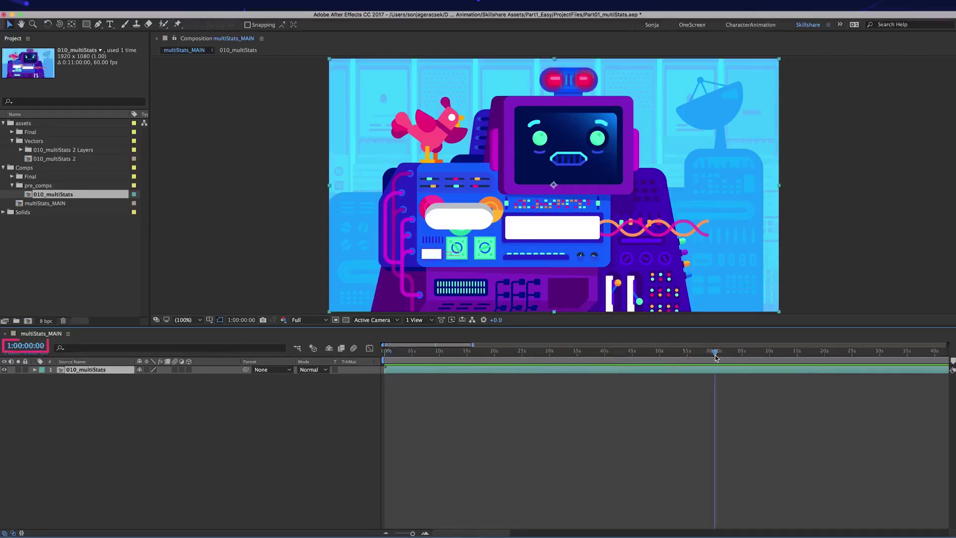
{"action": "key", "text": "alt+KP_Multiply"}
{"action": "type", "text": "S"}
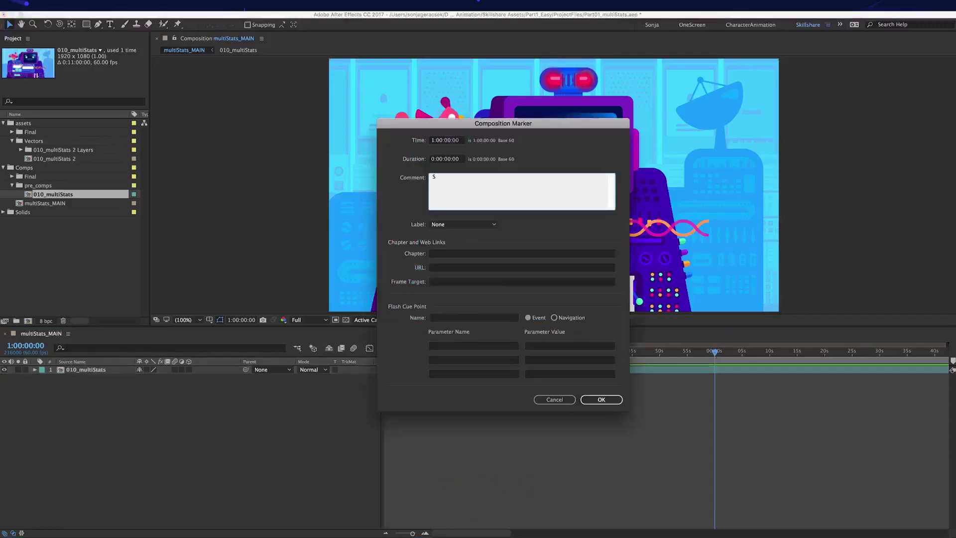
{"action": "key", "text": "Return"}
{"action": "key", "text": "b"}
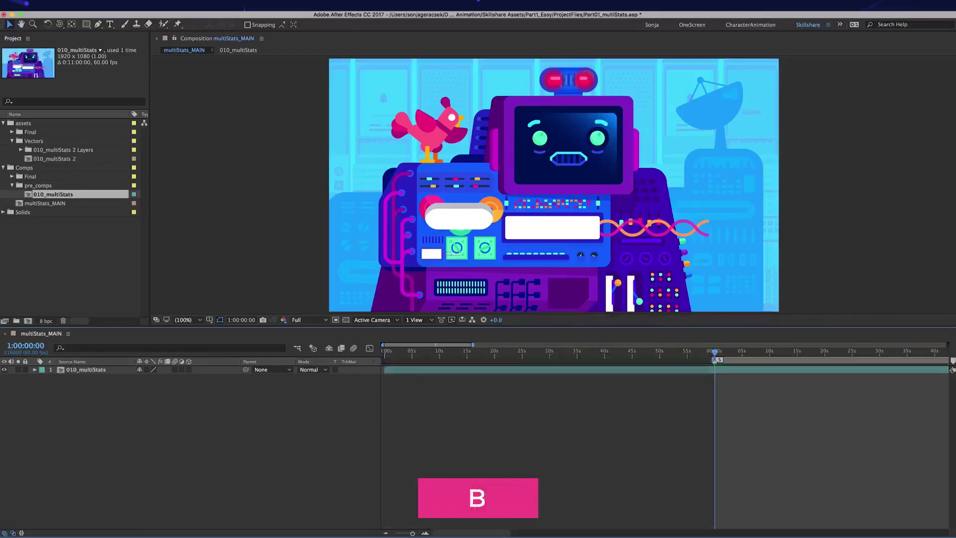
Step: Trim the start of the 010_multiStats layer to 1:00:00:00 and add a layer marker at that time
{"action": "left_click", "coordinate": [690, 371]}
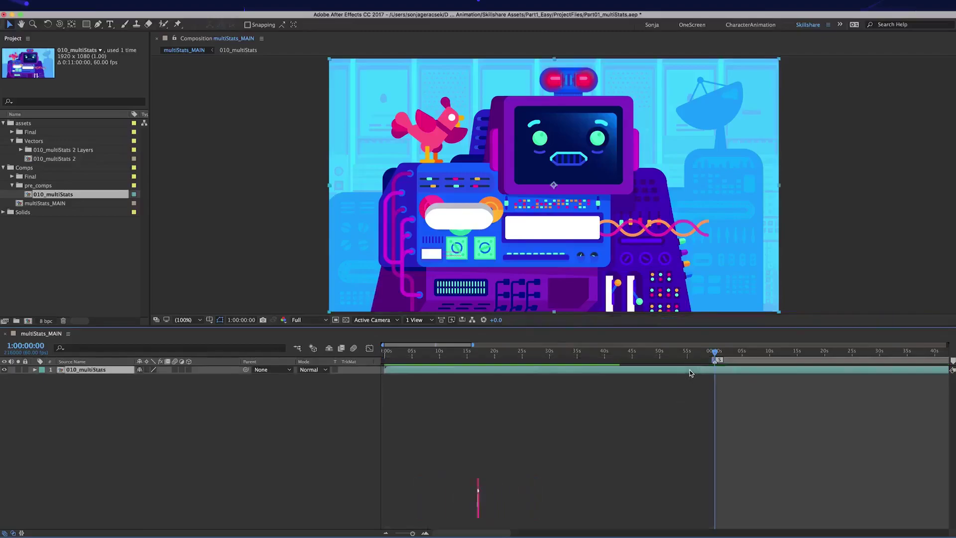
{"action": "key", "text": "alt+bracketleft"}
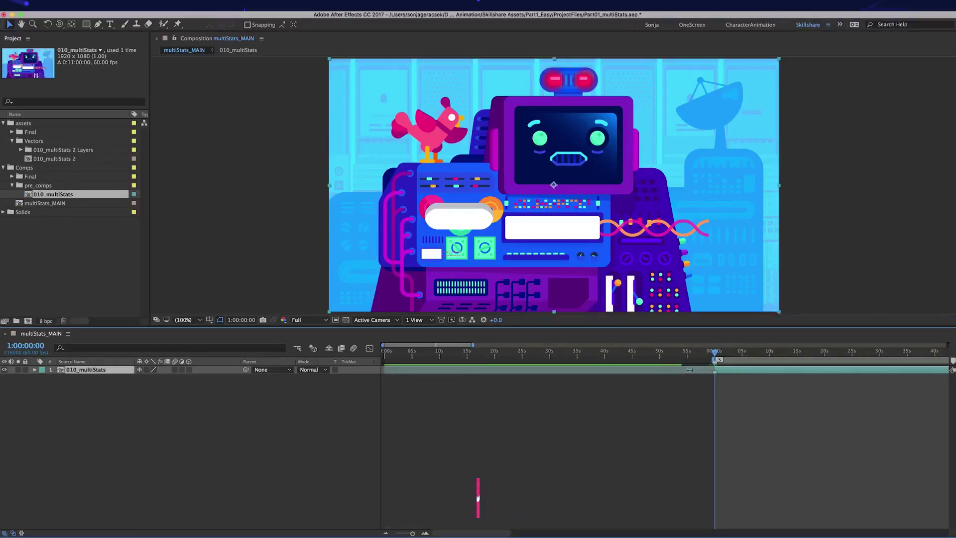
{"action": "key", "text": "KP_Multiply"}
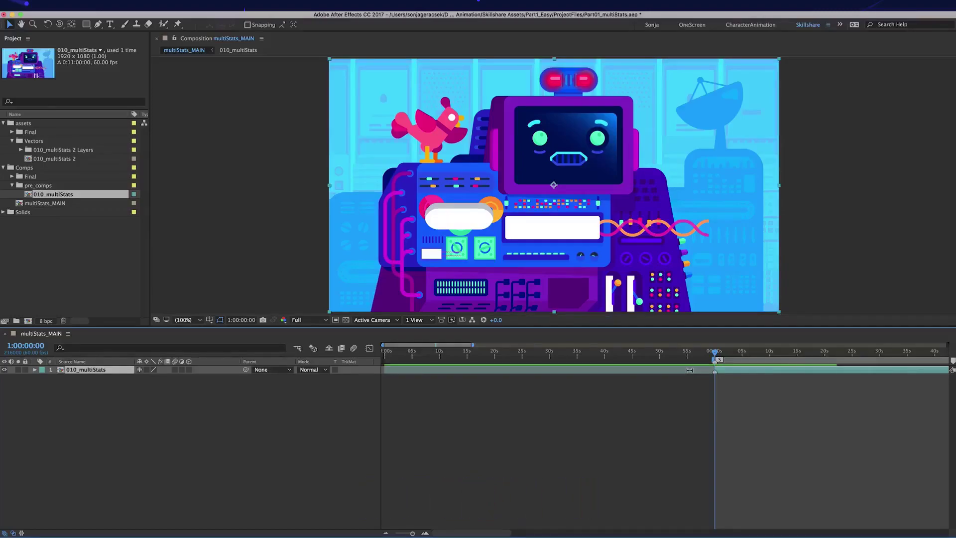
Step: Trim the end of the 010_multiStats layer to 1:00:15:06 and slip its contents back and forth in time
{"action": "left_click", "coordinate": [797, 352]}
{"action": "key", "text": "alt+bracketright"}
{"action": "left_click_drag", "start_coordinate": [702, 372], "coordinate": [698, 372]}
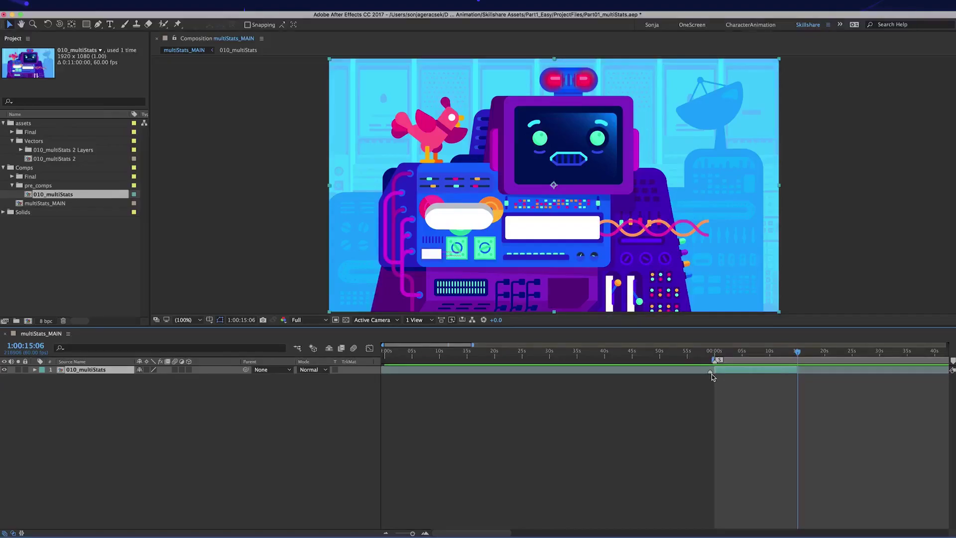
{"action": "left_click_drag", "start_coordinate": [695, 368], "coordinate": [701, 368]}
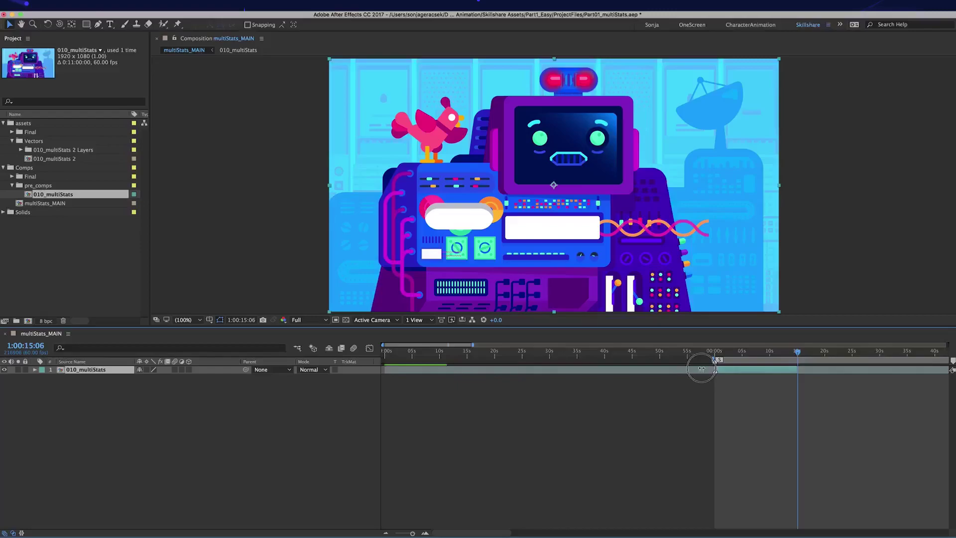
Step: Slip the 010_multiStats layer's contents to align its layer marker with the S marker, and place the current time at 1:00:00:00
{"action": "left_click", "coordinate": [714, 354]}
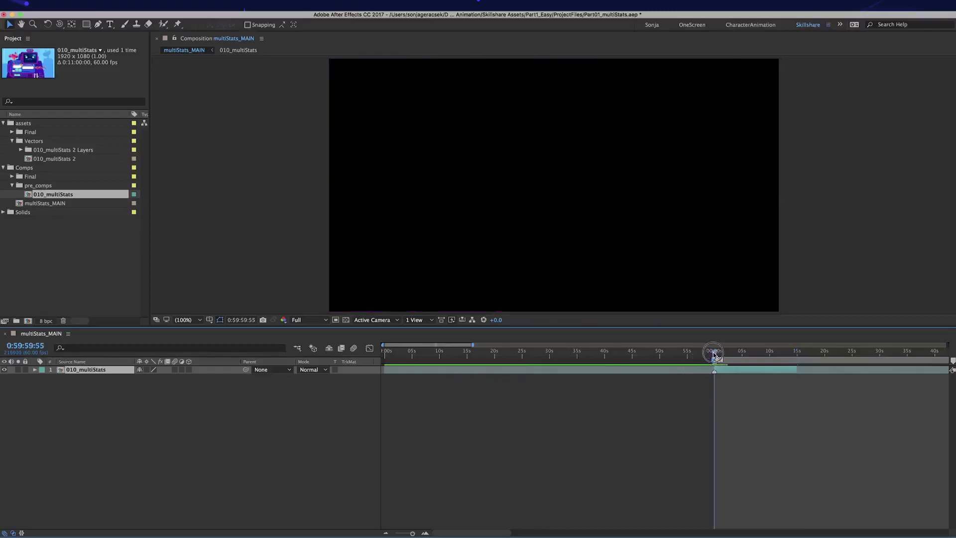
{"action": "key", "text": "minus"}
{"action": "key", "text": "minus"}
{"action": "key", "text": "minus"}
{"action": "key", "text": "equal"}
{"action": "key", "text": "equal"}
{"action": "key", "text": "equal"}
{"action": "key", "text": "equal"}
{"action": "key", "text": "equal"}
{"action": "key", "text": "equal"}
{"action": "left_click_drag", "start_coordinate": [454, 372], "coordinate": [456, 374]}
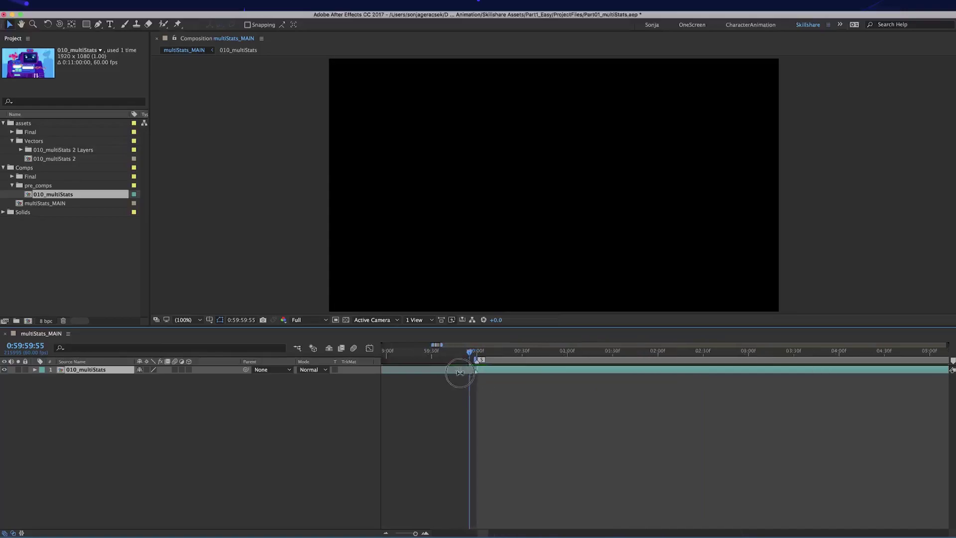
{"action": "left_click", "coordinate": [477, 353]}
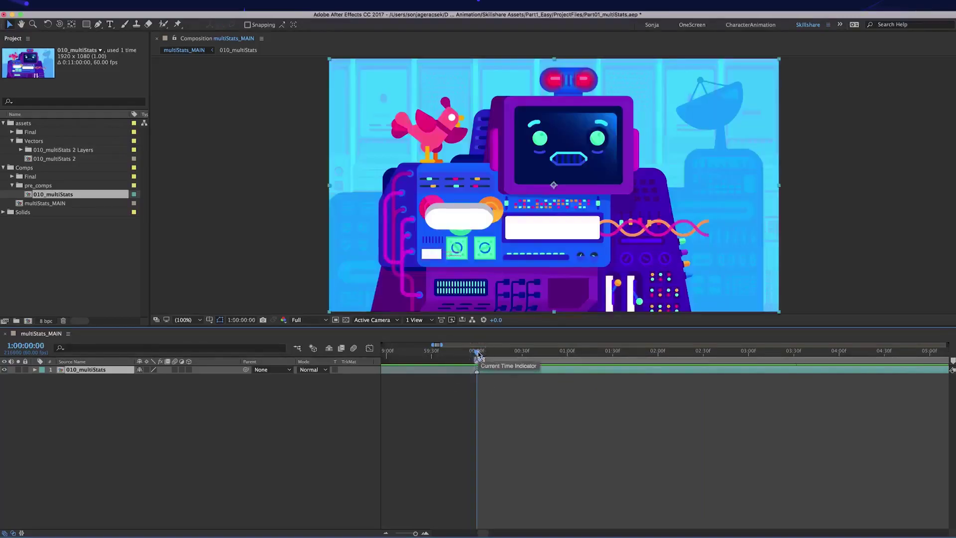
Step: Open the 010_multiStats pre-comp and trim the start of all its layers to 1:00:00:00
{"action": "double_click", "coordinate": [496, 371]}
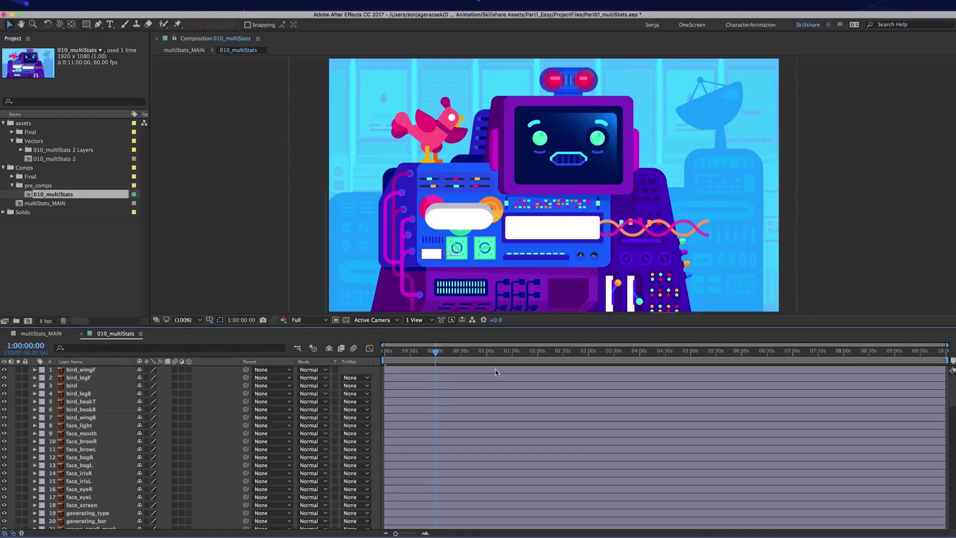
{"action": "key", "text": "ctrl+a"}
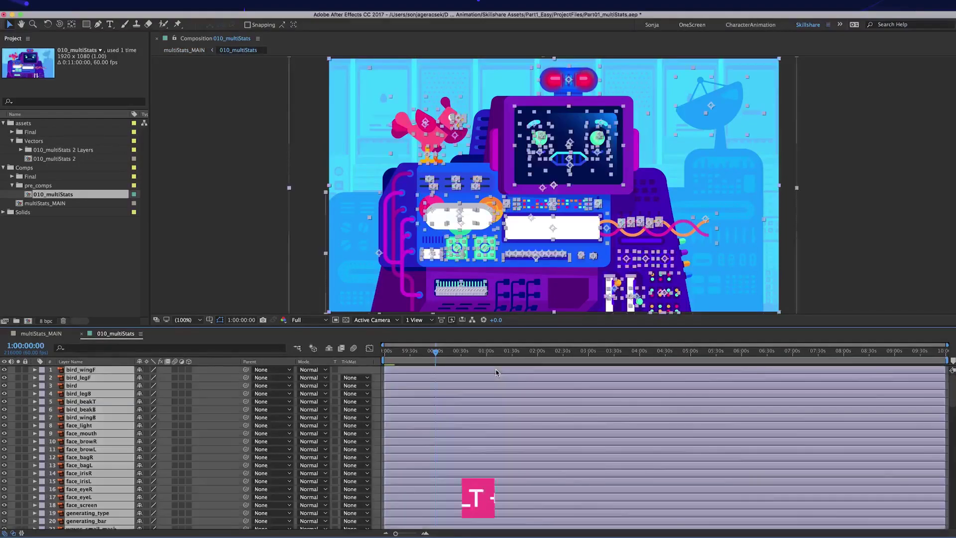
{"action": "key", "text": "alt+bracketleft"}
{"action": "left_click", "coordinate": [419, 397]}
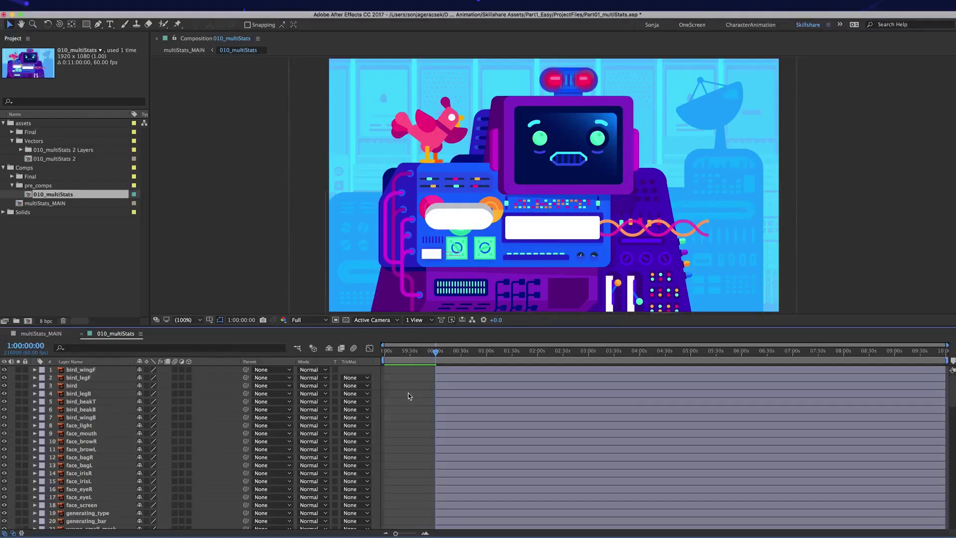
Step: Add a composition marker with the comment S at 1:00:00:00 in 010_multiStats and start the work area there
{"action": "key", "text": "ctrl+shift+c"}
{"action": "key", "text": "Return"}
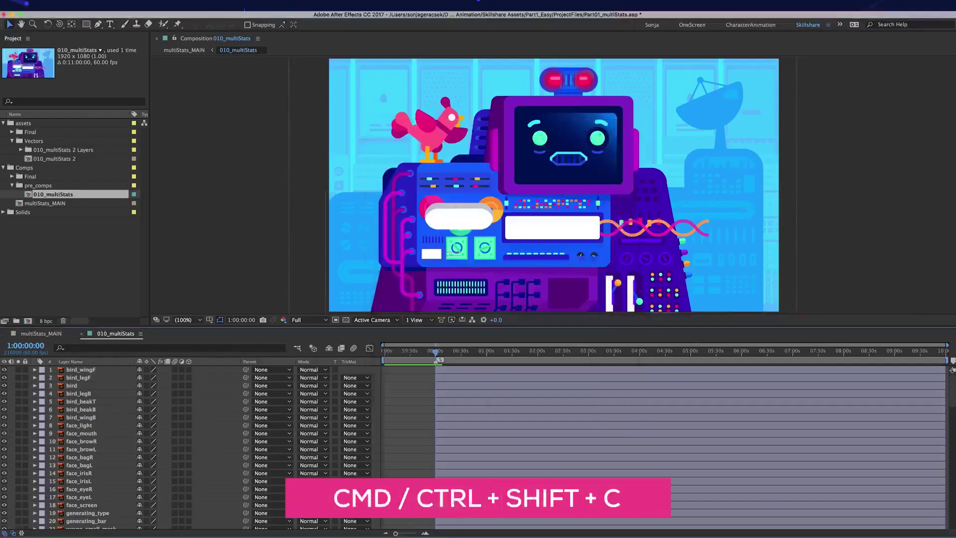
{"action": "key", "text": "b"}
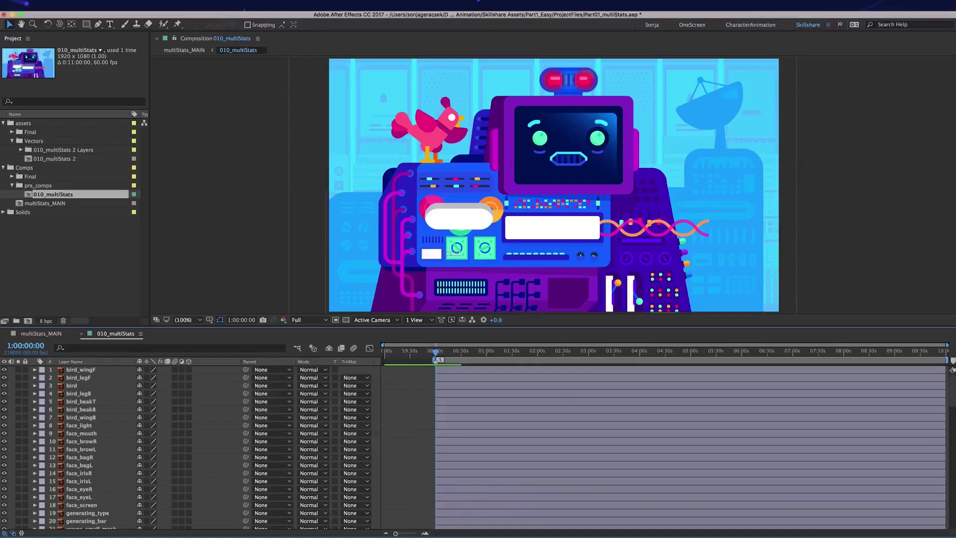
Step: Give the background layers from overlay through bg the Brown label colour
{"action": "scroll", "coordinate": [407, 446], "scroll_direction": "down", "scroll_amount": 15}
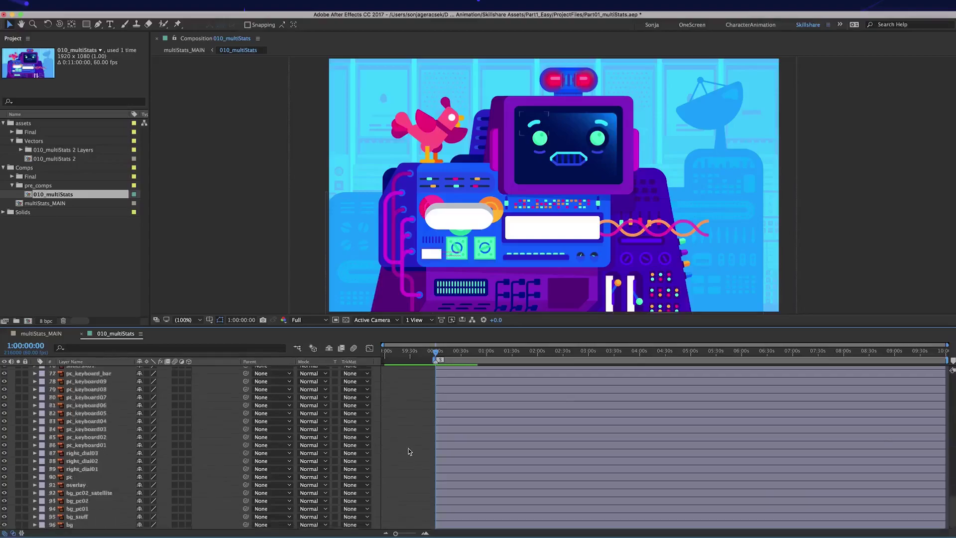
{"action": "left_click", "coordinate": [97, 524]}
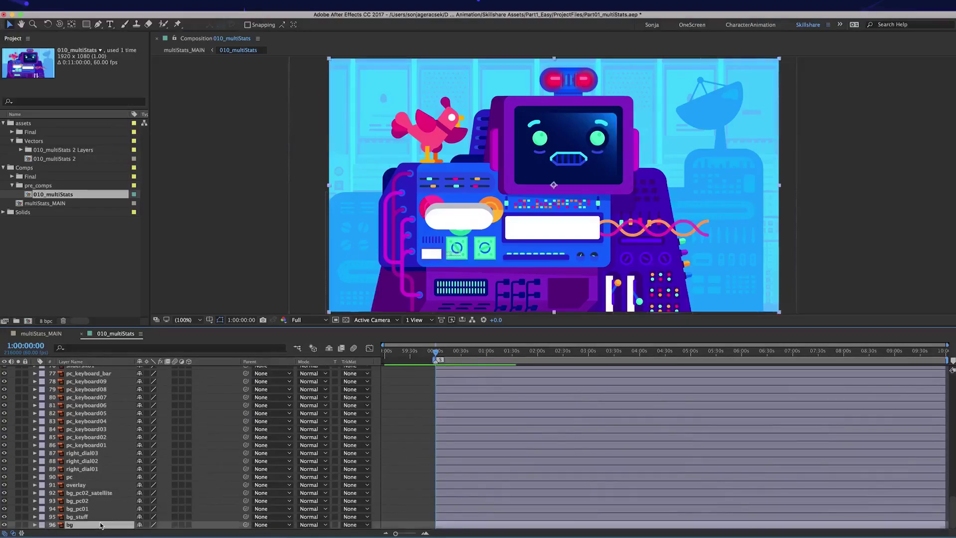
{"action": "left_click", "coordinate": [94, 485], "text": "shift"}
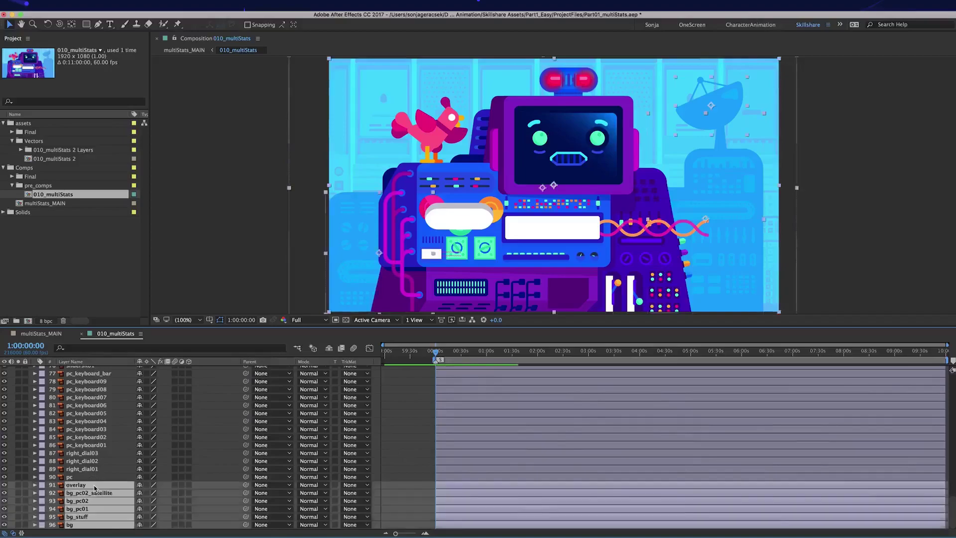
{"action": "left_click", "coordinate": [43, 489]}
{"action": "left_click", "coordinate": [65, 495]}
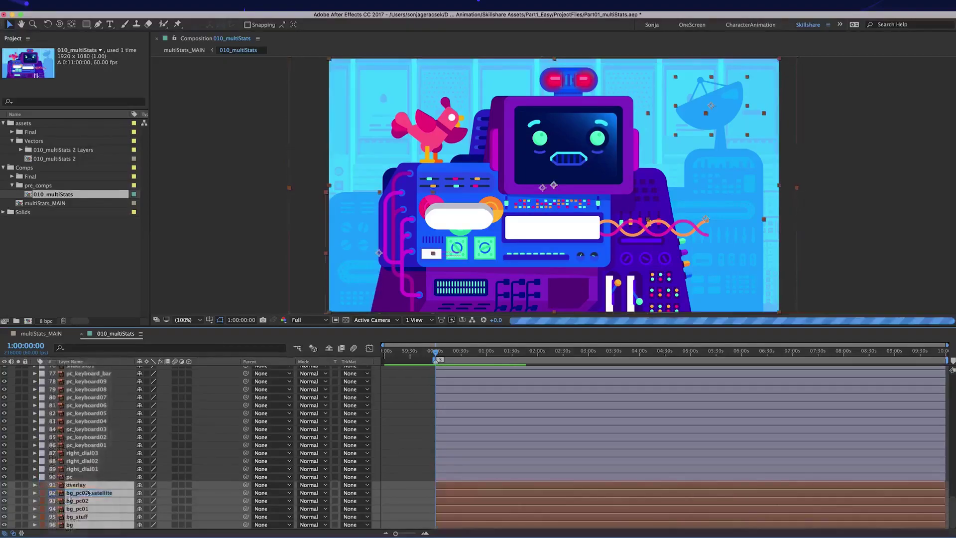
Step: Give the pc layer and all pc_keyboard layers, including pc_keyboard_bar, the Cyan label colour
{"action": "left_click", "coordinate": [110, 479]}
{"action": "left_click", "coordinate": [42, 476]}
{"action": "left_click", "coordinate": [65, 523]}
{"action": "left_click", "coordinate": [74, 444]}
{"action": "left_click", "coordinate": [43, 379], "text": "shift"}
{"action": "left_click", "coordinate": [44, 378]}
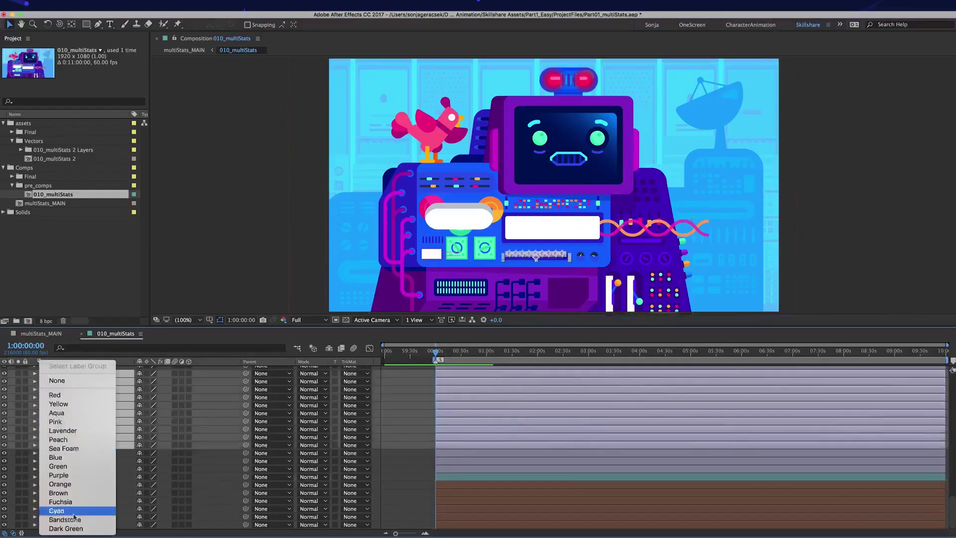
{"action": "left_click", "coordinate": [75, 514]}
Step: Give the right_dial01, right_dial02 and right_dial03 layers the Purple label colour
{"action": "left_click", "coordinate": [82, 453]}
{"action": "left_click", "coordinate": [82, 469], "text": "shift"}
{"action": "left_click", "coordinate": [42, 461]}
{"action": "left_click", "coordinate": [84, 488]}
Step: Give the slidersR01 through slidersR05 layers the Yellow label colour
{"action": "scroll", "coordinate": [118, 462], "scroll_direction": "up", "scroll_amount": 1}
{"action": "scroll", "coordinate": [118, 462], "scroll_direction": "up", "scroll_amount": 6}
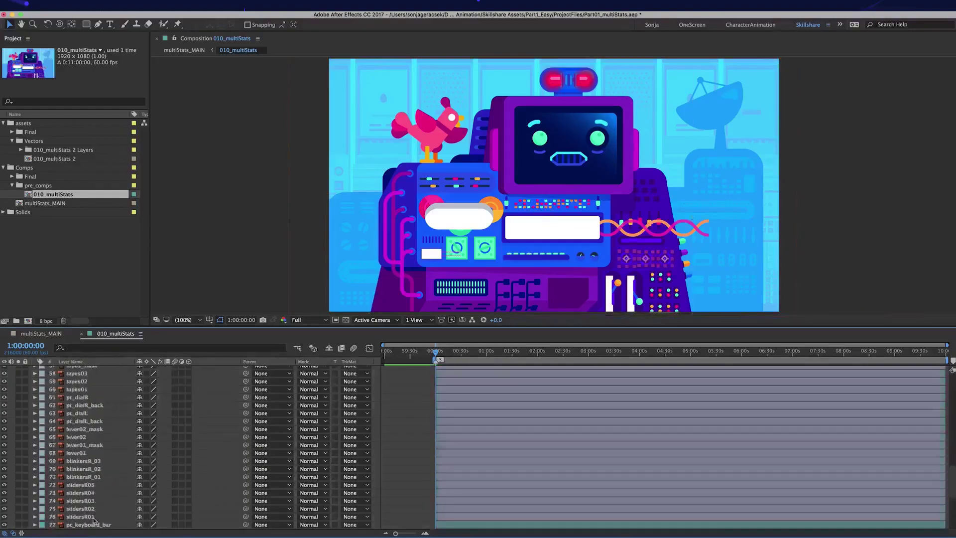
{"action": "left_click", "coordinate": [79, 516]}
{"action": "left_click", "coordinate": [79, 485], "text": "shift"}
{"action": "left_click", "coordinate": [41, 484]}
{"action": "left_click", "coordinate": [65, 384]}
Step: Give the three blinkersR layers and the lever layers with their masks the same pale green label colour
{"action": "left_click", "coordinate": [85, 476]}
{"action": "left_click", "coordinate": [84, 460], "text": "shift"}
{"action": "left_click", "coordinate": [42, 462]}
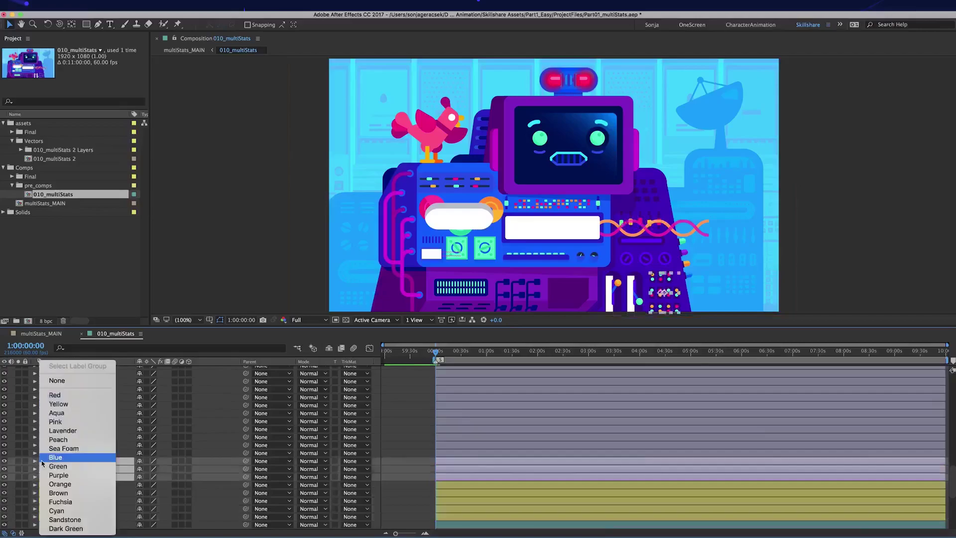
{"action": "left_click", "coordinate": [43, 458]}
{"action": "left_click", "coordinate": [83, 453]}
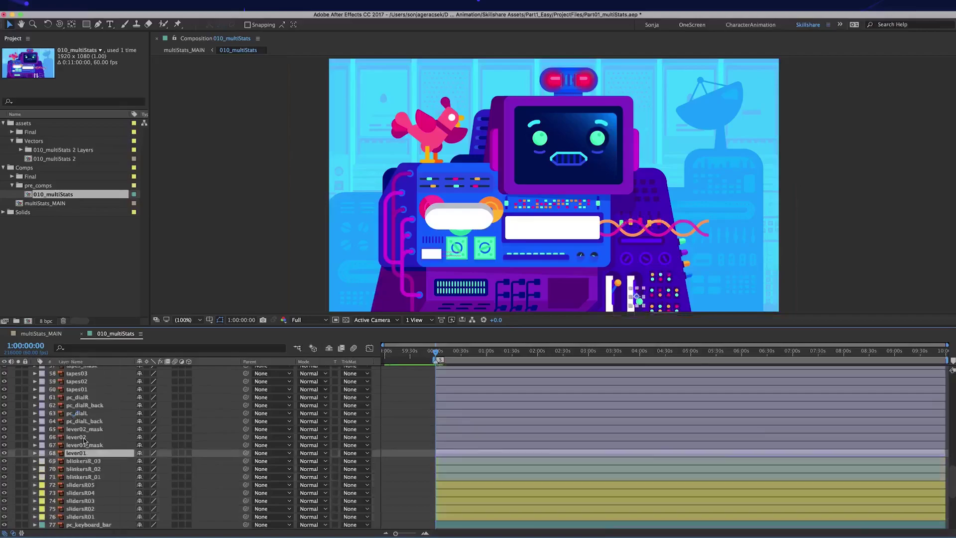
{"action": "left_click", "coordinate": [82, 428], "text": "shift"}
{"action": "left_click", "coordinate": [43, 430]}
{"action": "left_click", "coordinate": [82, 450]}
Step: Give the pc_dialR and pc_dialL layers and their back layers the Cyan label colour
{"action": "left_click", "coordinate": [83, 396]}
{"action": "left_click", "coordinate": [83, 421], "text": "shift"}
{"action": "left_click", "coordinate": [42, 421]}
{"action": "left_click", "coordinate": [75, 466]}
Step: Give the tapes layers, including tapes_mask and tapes_overlay, the Peach label colour
{"action": "left_click", "coordinate": [82, 389]}
{"action": "scroll", "coordinate": [85, 404], "scroll_direction": "up", "scroll_amount": 4}
{"action": "left_click", "coordinate": [82, 389], "text": "shift"}
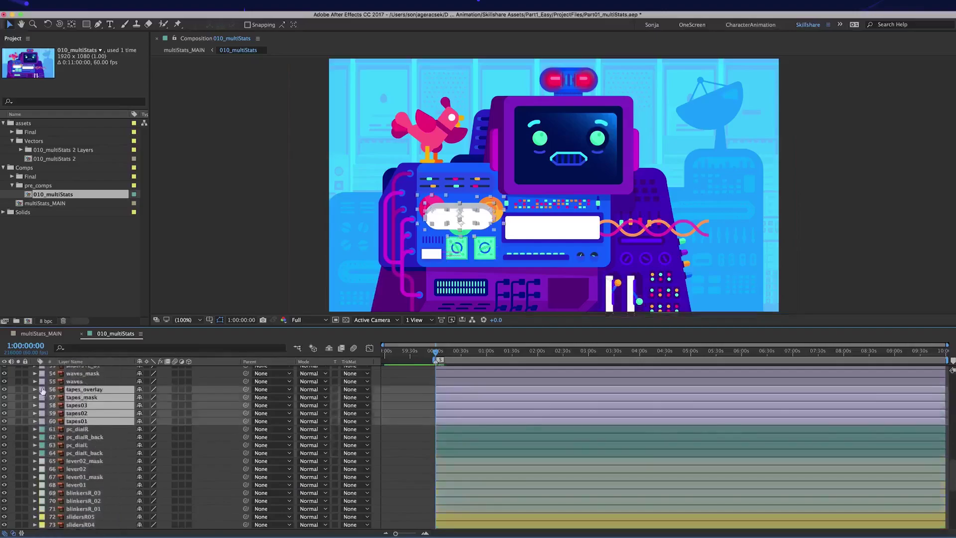
{"action": "left_click", "coordinate": [42, 389]}
{"action": "left_click", "coordinate": [52, 434]}
Step: Give the waves and waves_mask layers the Blue label colour
{"action": "scroll", "coordinate": [80, 445], "scroll_direction": "up", "scroll_amount": 8}
{"action": "left_click", "coordinate": [80, 445]}
{"action": "left_click", "coordinate": [82, 436], "text": "shift"}
{"action": "left_click", "coordinate": [42, 437]}
{"action": "left_click", "coordinate": [42, 464]}
Step: Give the six slidersTL layers and the two slidersC layers the Yellow label colour
{"action": "scroll", "coordinate": [85, 438], "scroll_direction": "up", "scroll_amount": 2}
{"action": "left_click", "coordinate": [82, 445]}
{"action": "left_click", "coordinate": [95, 405], "text": "shift"}
{"action": "left_click", "coordinate": [42, 405]}
{"action": "left_click", "coordinate": [60, 412]}
{"action": "scroll", "coordinate": [92, 422], "scroll_direction": "up", "scroll_amount": 2}
{"action": "left_click", "coordinate": [82, 405]}
{"action": "left_click", "coordinate": [82, 412], "text": "shift"}
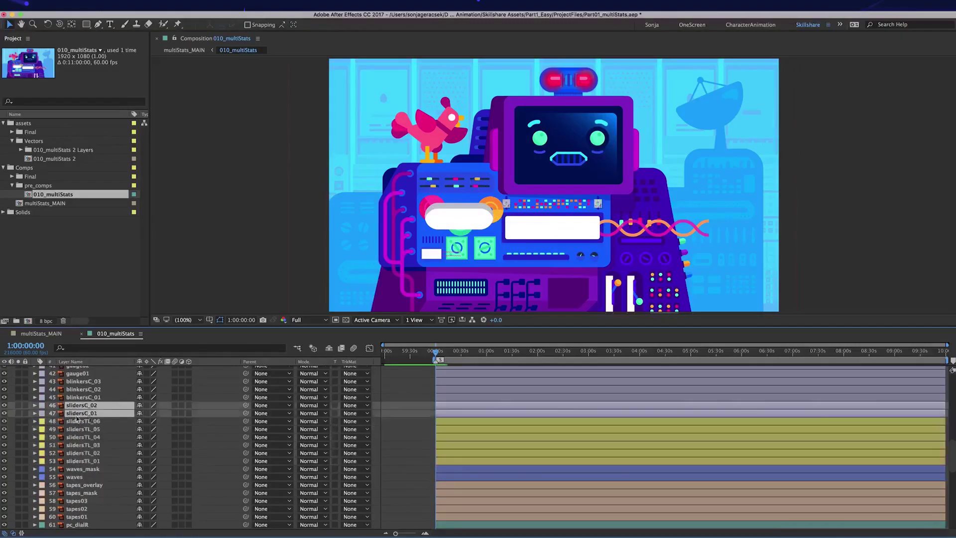
{"action": "left_click", "coordinate": [42, 412]}
{"action": "left_click", "coordinate": [60, 401]}
Step: Give the blinkersC_01, blinkersC_02 and blinkersC_03 layers a pale label colour like that of the other blinkers
{"action": "left_click", "coordinate": [94, 397]}
{"action": "left_click", "coordinate": [82, 381], "text": "shift"}
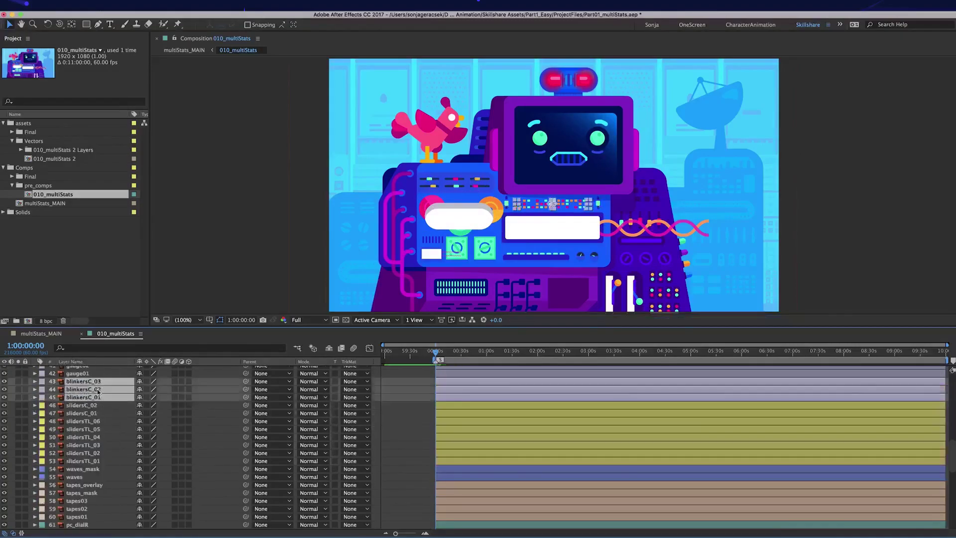
{"action": "left_click", "coordinate": [42, 381]}
{"action": "left_click", "coordinate": [124, 456]}
Step: Give the gauge01 and gauge02 layers the Cyan label colour
{"action": "scroll", "coordinate": [124, 456], "scroll_direction": "down", "scroll_amount": 3}
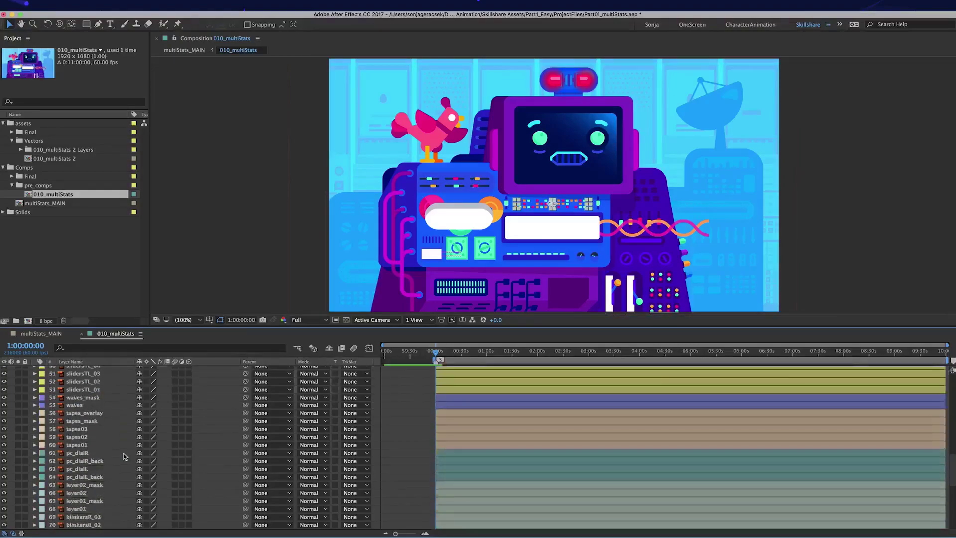
{"action": "scroll", "coordinate": [124, 456], "scroll_direction": "up", "scroll_amount": 5}
{"action": "left_click", "coordinate": [82, 420]}
{"action": "left_click", "coordinate": [82, 428], "text": "shift"}
{"action": "left_click", "coordinate": [42, 429]}
{"action": "left_click", "coordinate": [62, 418]}
{"action": "left_click", "coordinate": [41, 422]}
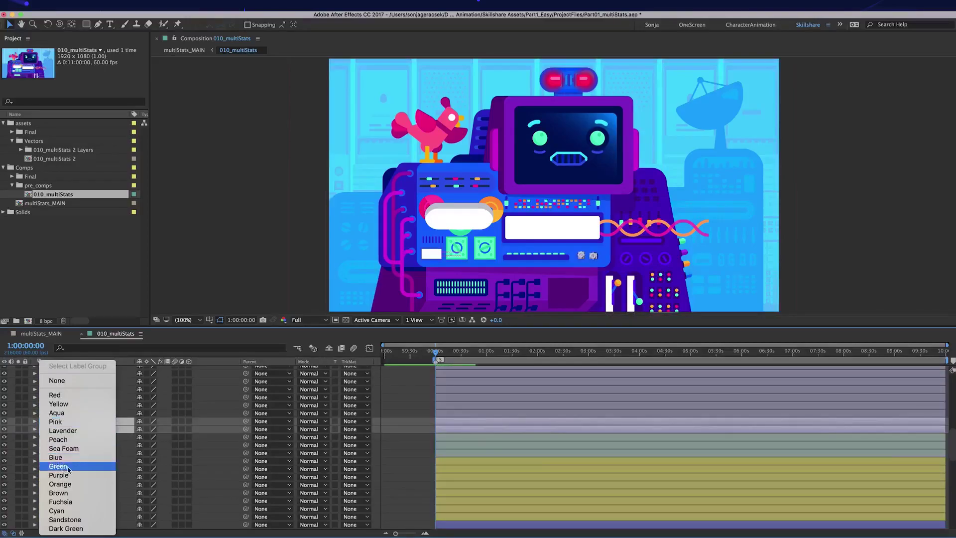
{"action": "left_click", "coordinate": [95, 510]}
Step: Give all the running_bar layers, from running_bar01 up to the highest-numbered one, the Green label colour
{"action": "scroll", "coordinate": [112, 498], "scroll_direction": "up", "scroll_amount": 4}
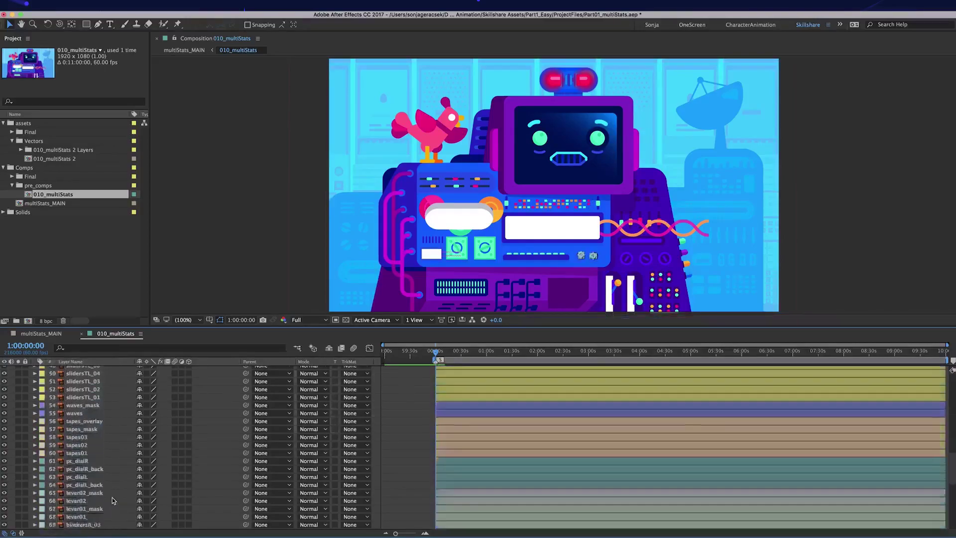
{"action": "left_click", "coordinate": [110, 484]}
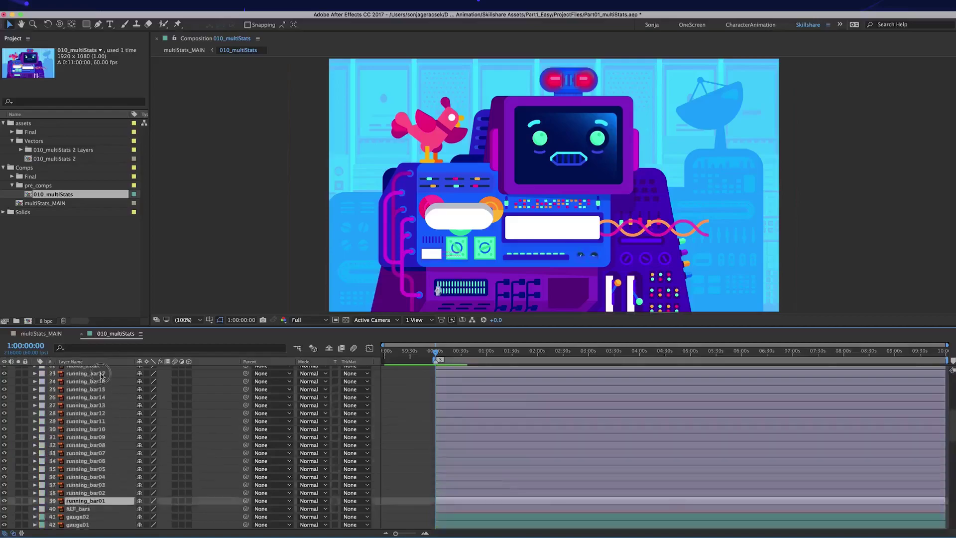
{"action": "left_click", "coordinate": [102, 373], "text": "shift"}
{"action": "left_click", "coordinate": [42, 429]}
{"action": "left_click", "coordinate": [111, 472]}
Step: Examine what the REF_bars layer contains by briefly soloing it and toggling its visibility
{"action": "scroll", "coordinate": [111, 472], "scroll_direction": "down", "scroll_amount": 2}
{"action": "left_click", "coordinate": [110, 454]}
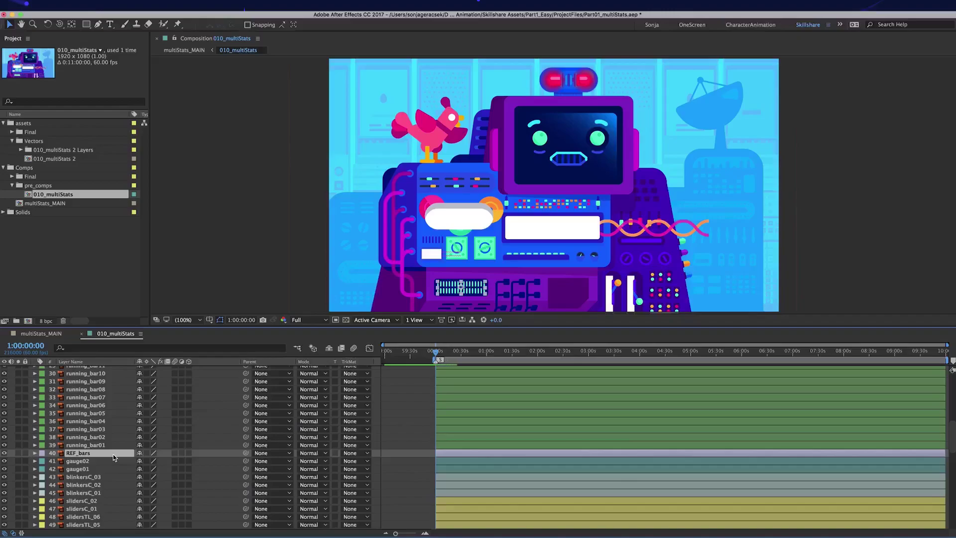
{"action": "left_click", "coordinate": [19, 453]}
{"action": "left_click", "coordinate": [18, 453]}
{"action": "left_click", "coordinate": [5, 453]}
{"action": "left_click", "coordinate": [5, 453]}
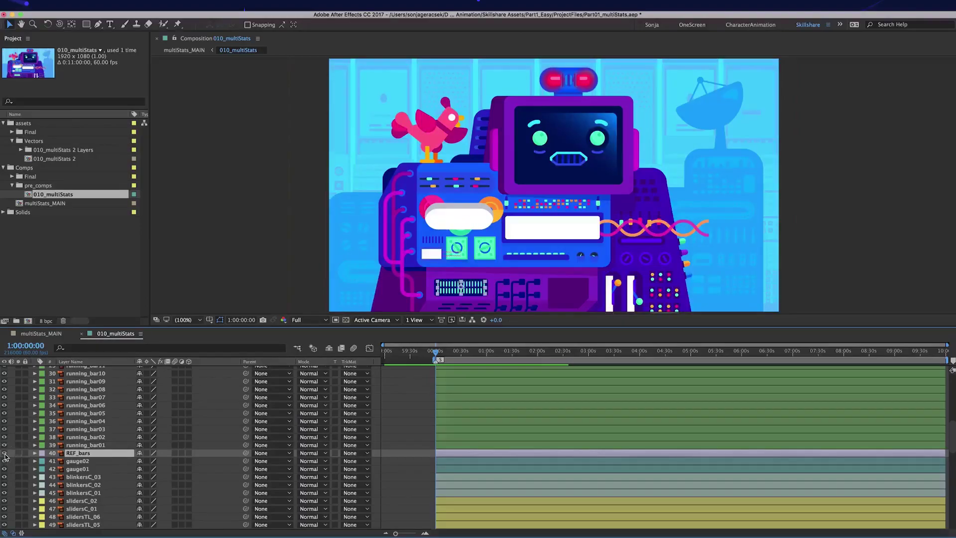
Step: Turn the REF_bars layer into a guide layer and set its label colour to None
{"action": "right_click", "coordinate": [62, 456]}
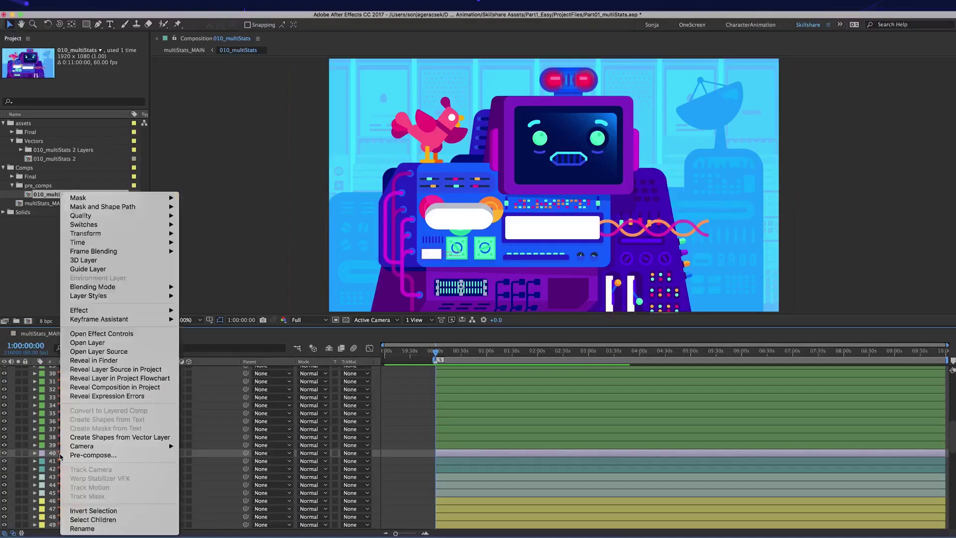
{"action": "left_click", "coordinate": [104, 270]}
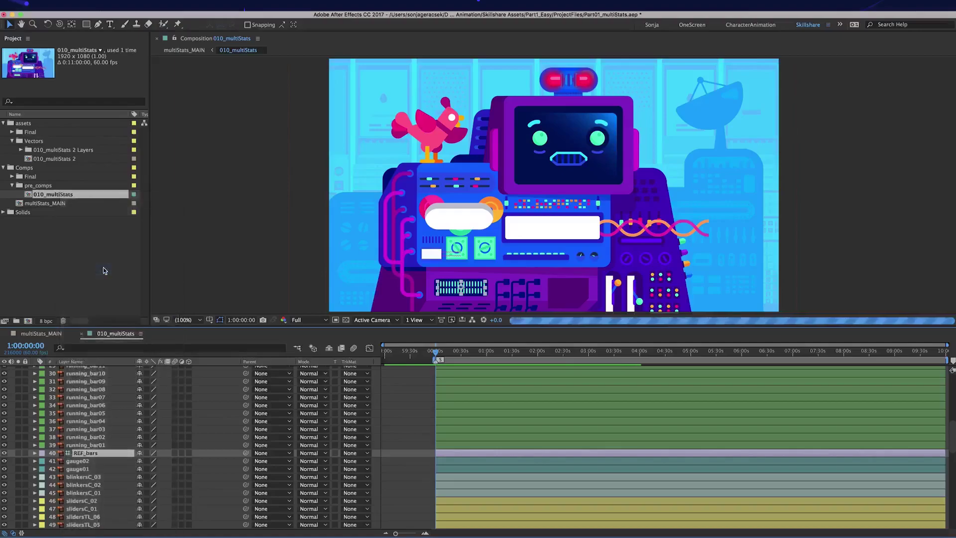
{"action": "left_click", "coordinate": [41, 453]}
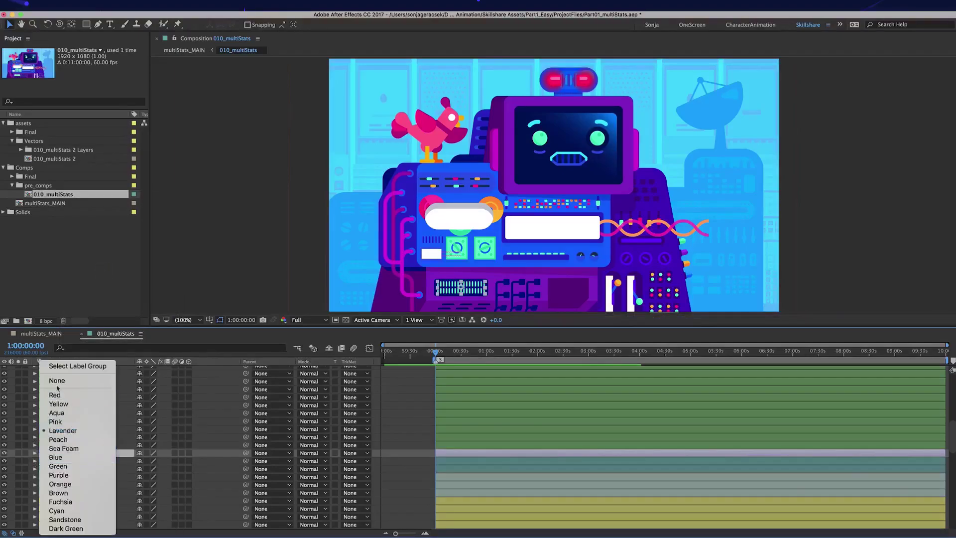
{"action": "left_click", "coordinate": [81, 382]}
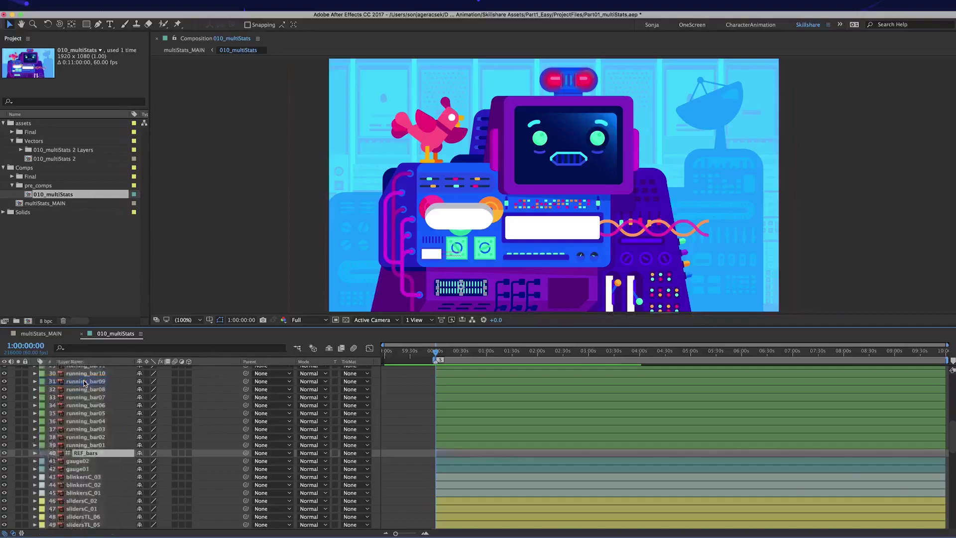
Step: Label the waves_small and waves_small_mask layers Peach and change that label colour to Blue
{"action": "scroll", "coordinate": [101, 429], "scroll_direction": "up", "scroll_amount": 2}
{"action": "scroll", "coordinate": [102, 429], "scroll_direction": "up", "scroll_amount": 2}
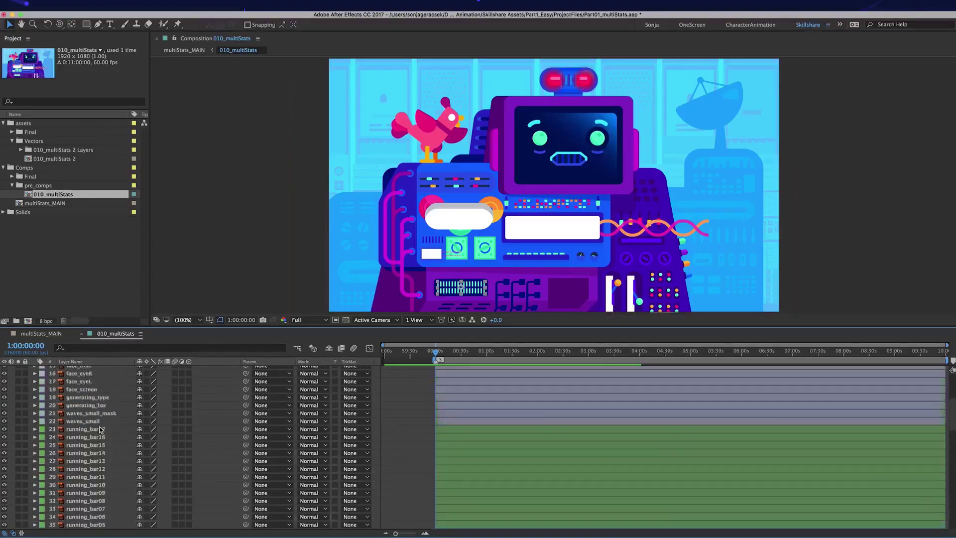
{"action": "left_click_drag", "start_coordinate": [94, 421], "coordinate": [87, 415]}
{"action": "left_click", "coordinate": [42, 412]}
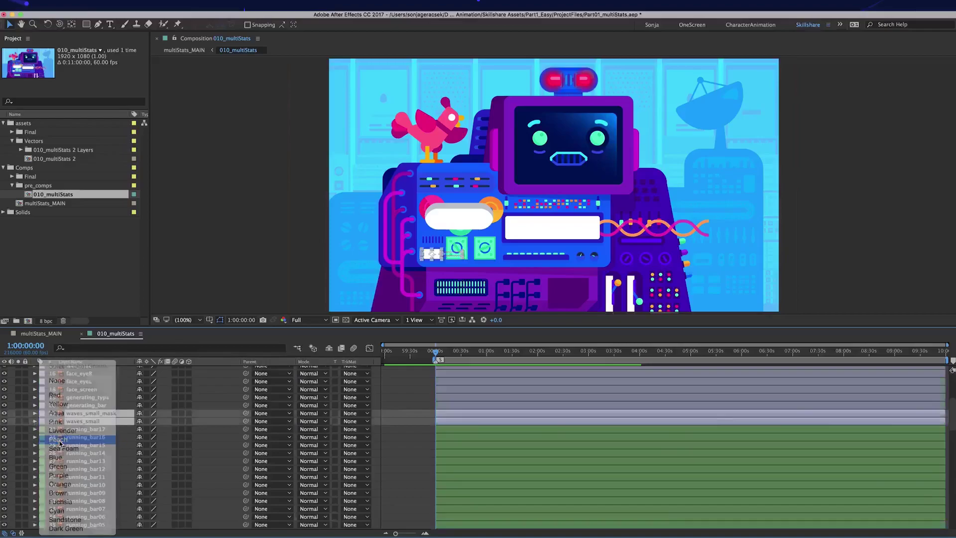
{"action": "left_click", "coordinate": [58, 440]}
{"action": "scroll", "coordinate": [59, 443], "scroll_direction": "up", "scroll_amount": 8}
{"action": "left_click", "coordinate": [44, 389]}
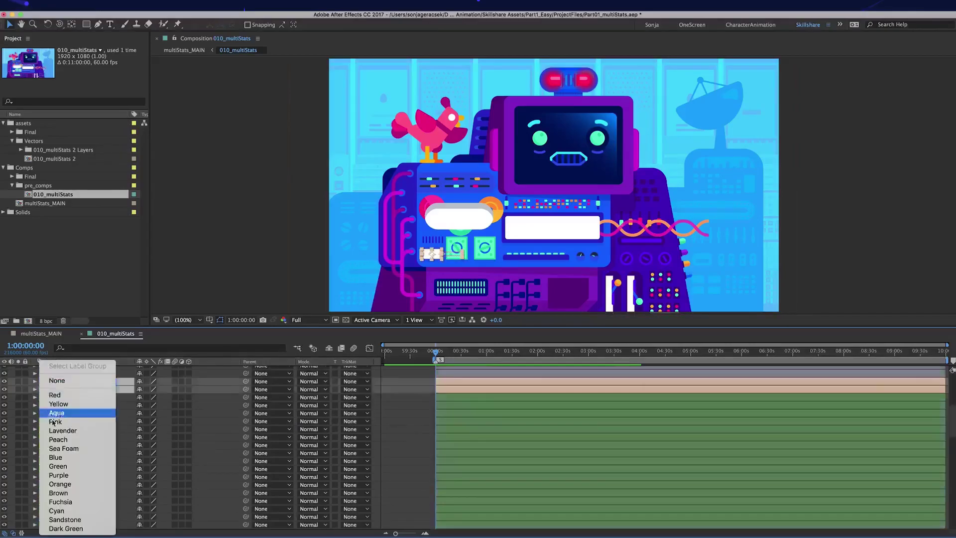
{"action": "left_click", "coordinate": [63, 455]}
Step: Give the generating_type and generating_bar layers the Cyan label colour
{"action": "scroll", "coordinate": [75, 448], "scroll_direction": "up", "scroll_amount": 2}
{"action": "left_click_drag", "start_coordinate": [94, 429], "coordinate": [94, 424]}
{"action": "left_click", "coordinate": [42, 421]}
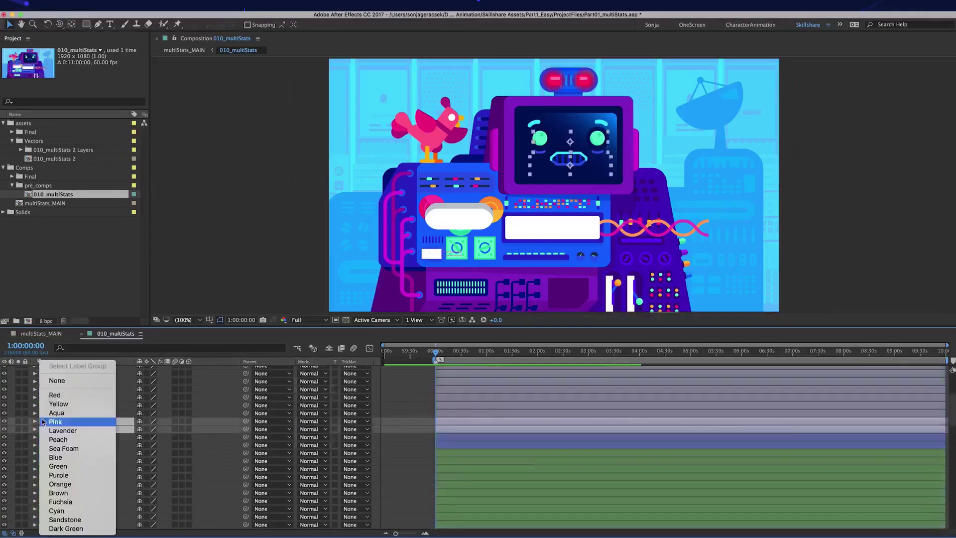
{"action": "left_click", "coordinate": [73, 516]}
Step: Give all the face layers, from face_light through face_screen, the Orange label colour
{"action": "left_click_drag", "start_coordinate": [104, 418], "coordinate": [104, 498]}
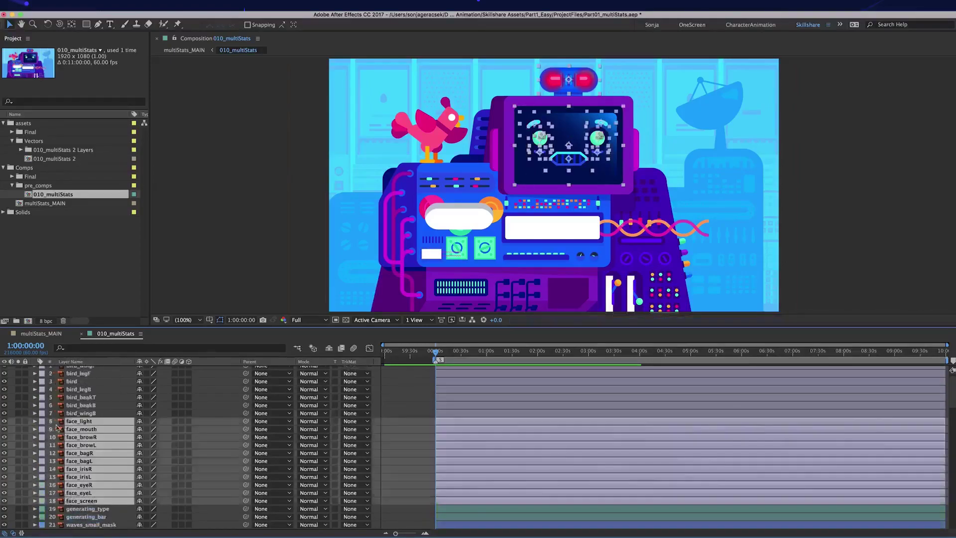
{"action": "left_click", "coordinate": [43, 421]}
{"action": "left_click", "coordinate": [60, 484]}
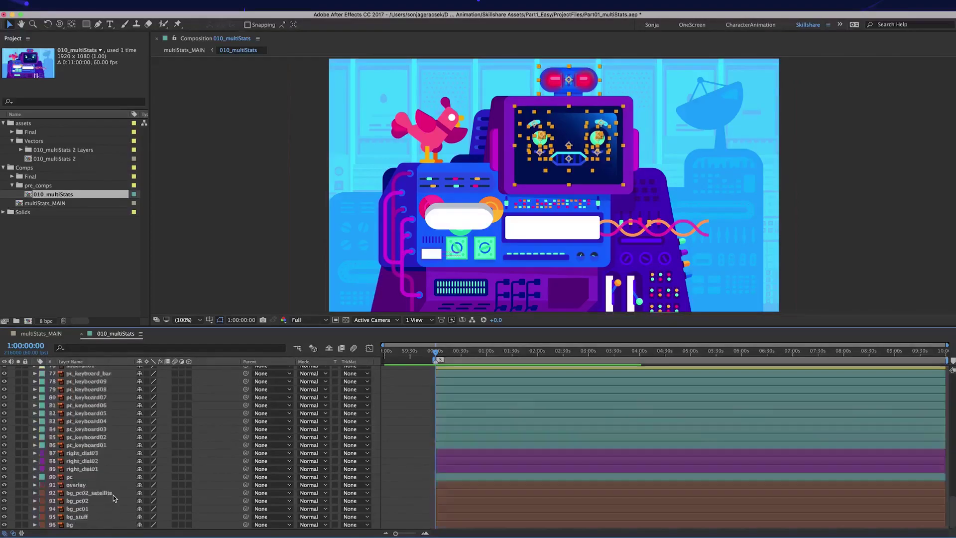
Step: Give all the bird layers, from bird_wingF through bird_wingB, the Fuchsia label colour
{"action": "left_click", "coordinate": [77, 377]}
{"action": "left_click", "coordinate": [77, 417], "text": "shift"}
{"action": "left_click", "coordinate": [42, 418]}
{"action": "left_click", "coordinate": [75, 503]}
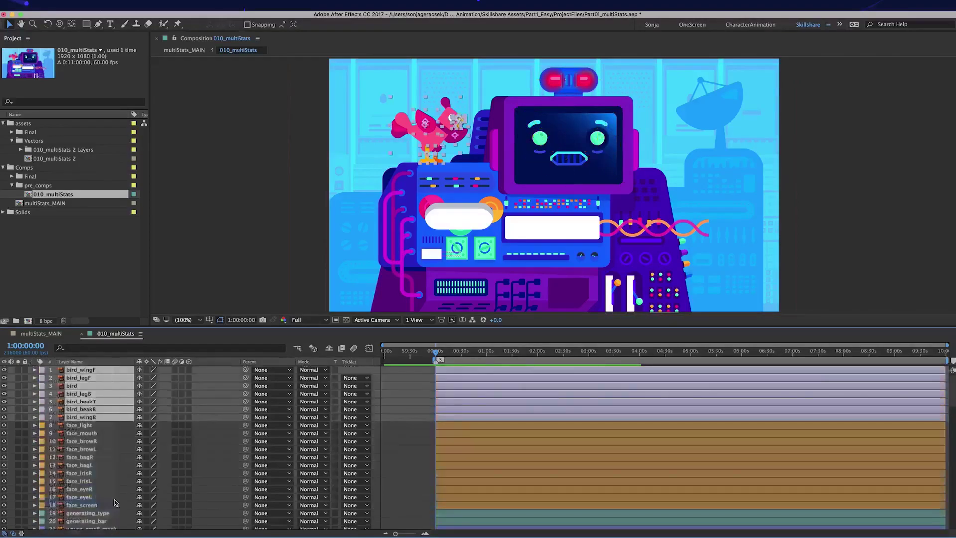
{"action": "scroll", "coordinate": [119, 502], "scroll_direction": "down", "scroll_amount": 10}
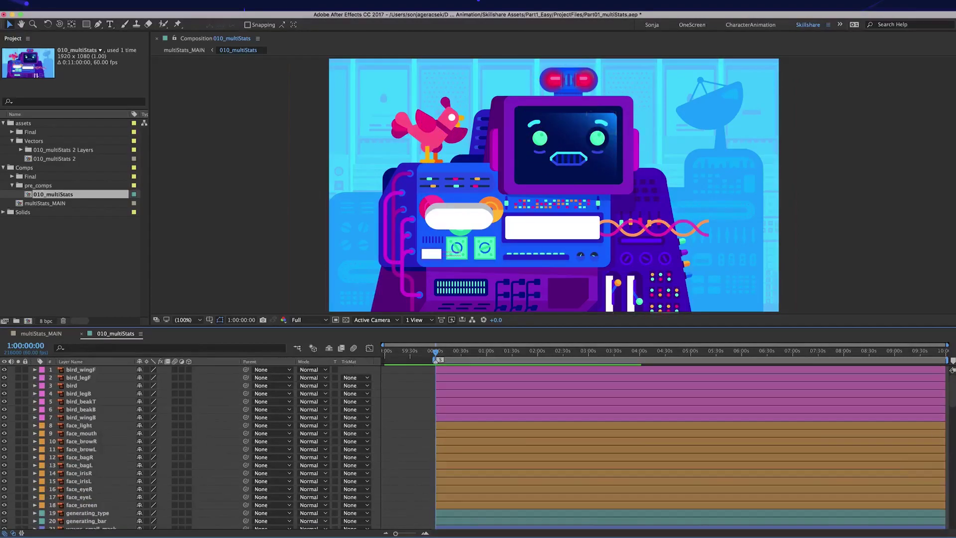
Step: Return to the multiStats_MAIN composition and move the current time to 1:00:01:00
{"action": "left_click", "coordinate": [57, 338]}
{"action": "key", "text": "="}
{"action": "left_click_drag", "start_coordinate": [476, 351], "coordinate": [839, 360]}
{"action": "key", "text": "minus"}
{"action": "key", "text": "minus"}
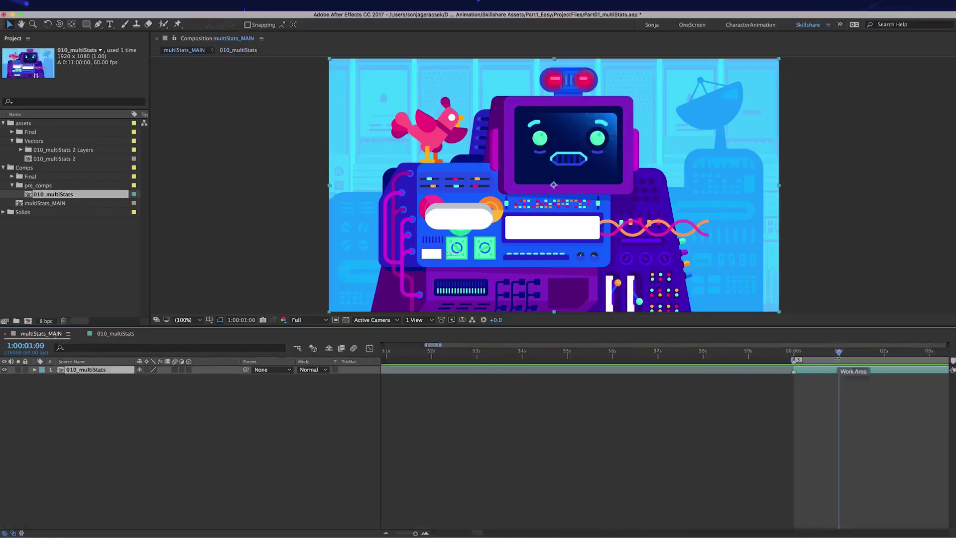
Step: In multiStats_MAIN, add a composition marker with the comment N at 1:00:10:00 and end the work area there
{"action": "key", "text": "minus"}
{"action": "key", "text": "minus"}
{"action": "left_click", "coordinate": [940, 354]}
{"action": "key", "text": "d"}
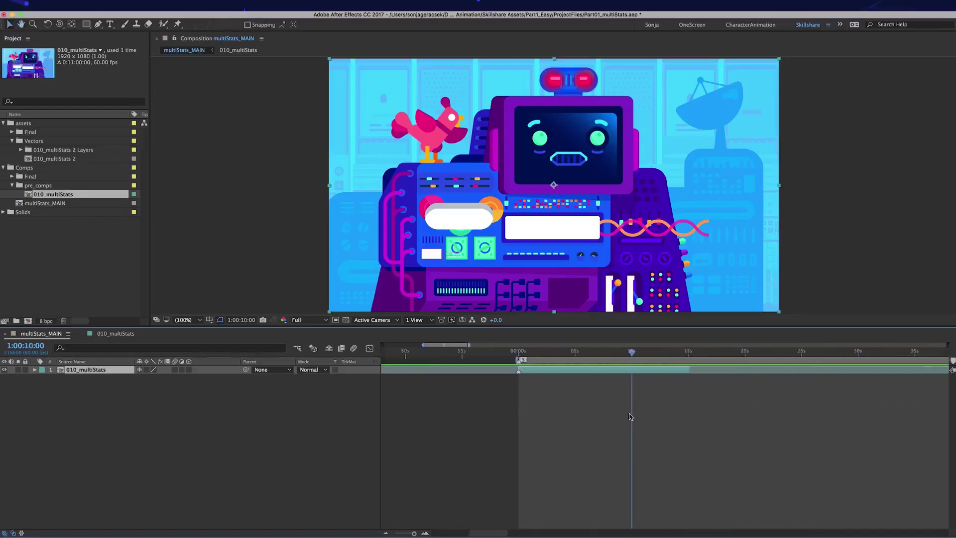
{"action": "key", "text": "alt+KP_Multiply"}
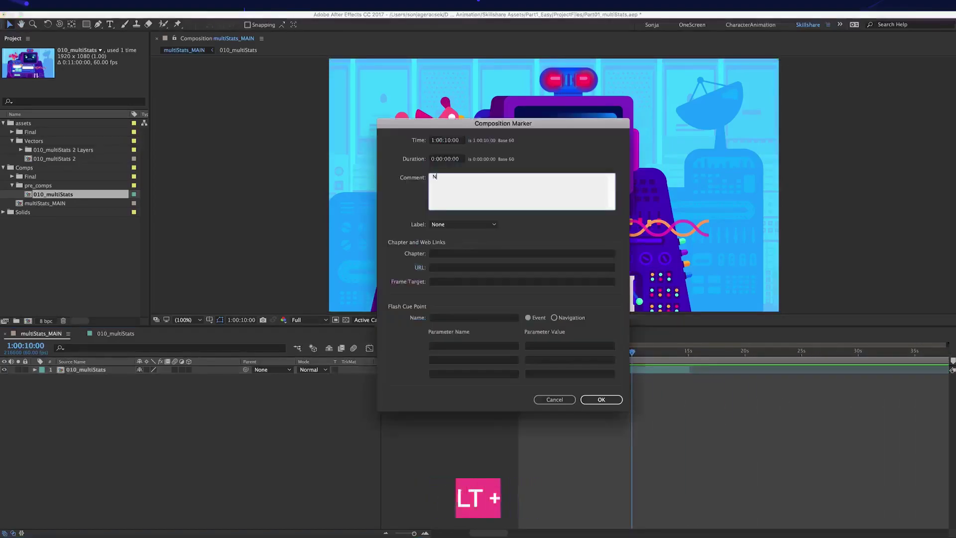
{"action": "left_click", "coordinate": [601, 399]}
{"action": "key", "text": "n"}
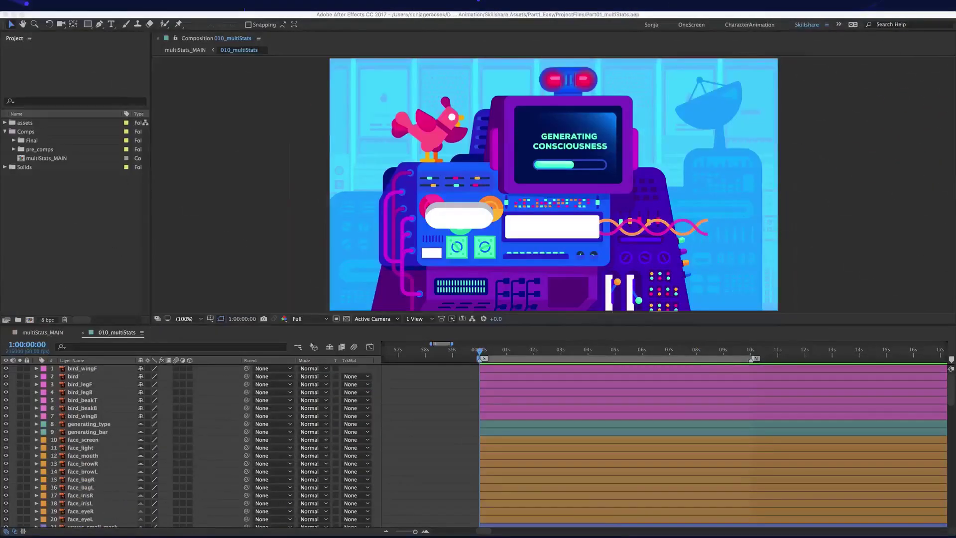
Step: Hide the shy layers in 010_multiStats so that only the bird layers stay listed
{"action": "scroll", "coordinate": [458, 127], "scroll_direction": "up", "scroll_amount": 2}
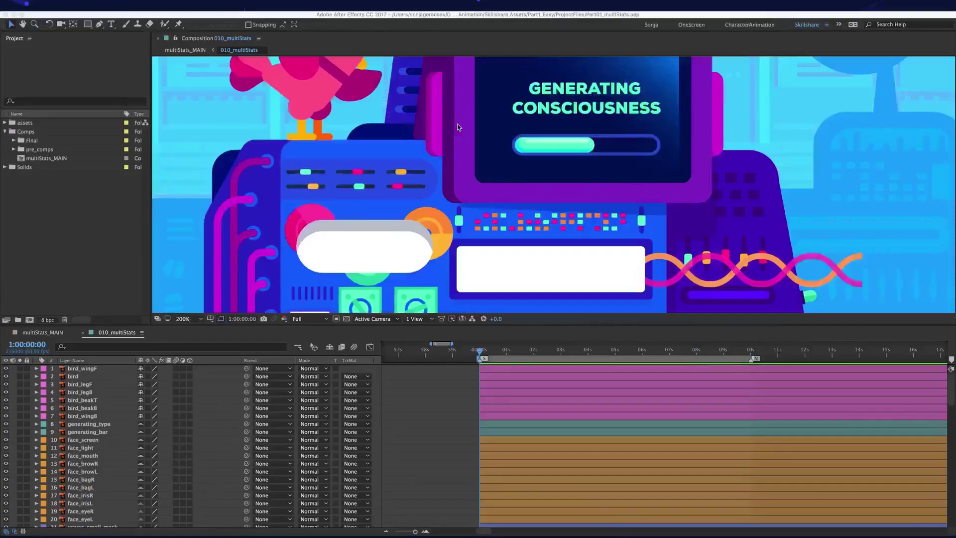
{"action": "left_click_drag", "start_coordinate": [481, 142], "coordinate": [592, 253]}
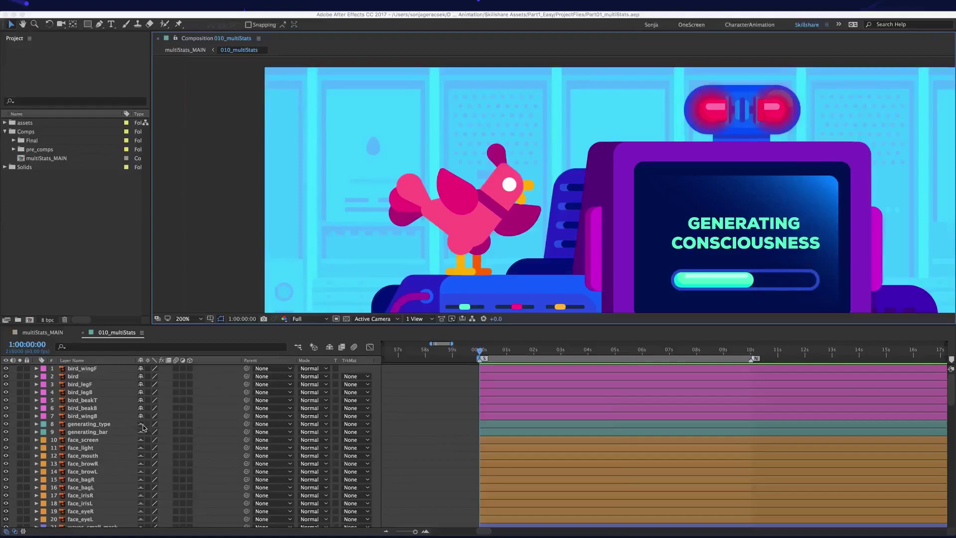
{"action": "left_click", "coordinate": [101, 425]}
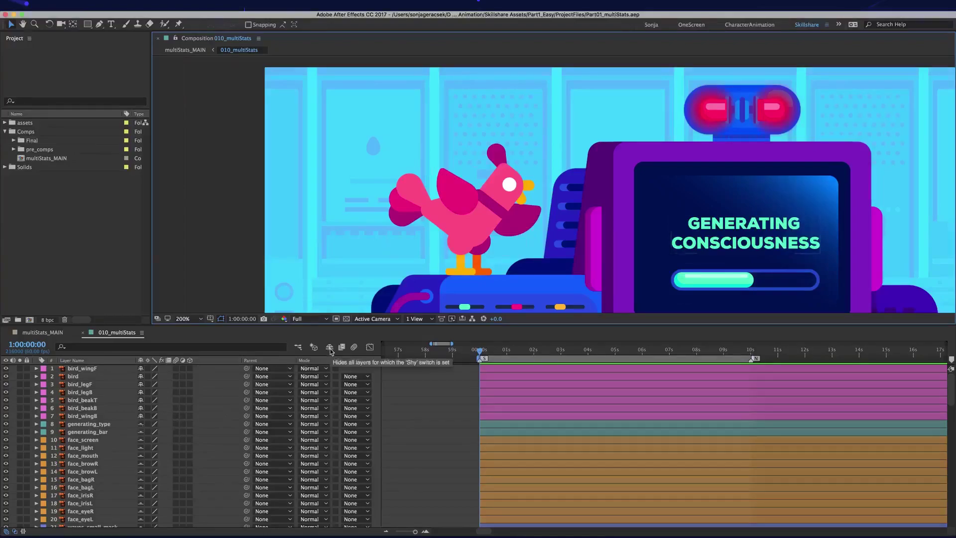
{"action": "left_click", "coordinate": [329, 348]}
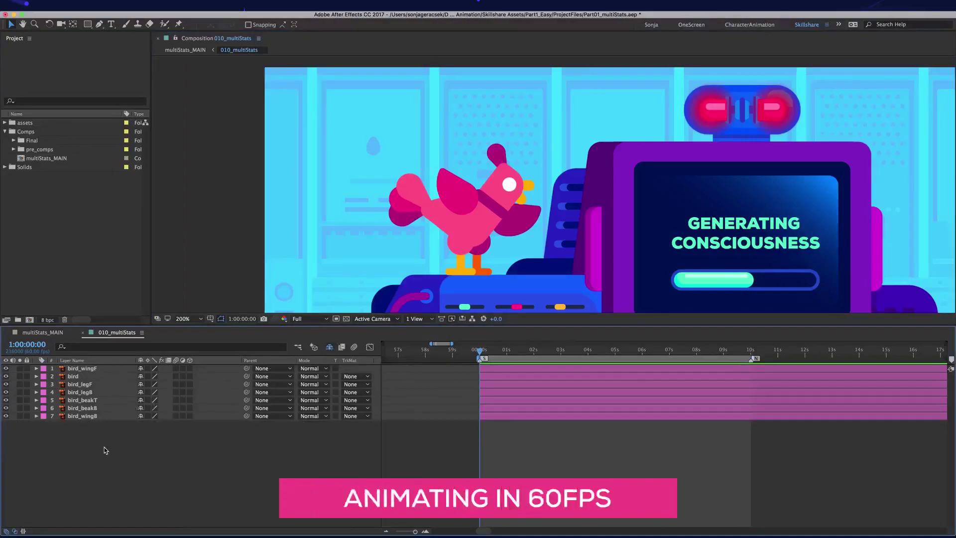
Step: Parent bird_wingF, bird_beakT, bird_beakB and bird_wingB to the bird layer
{"action": "left_click", "coordinate": [92, 416]}
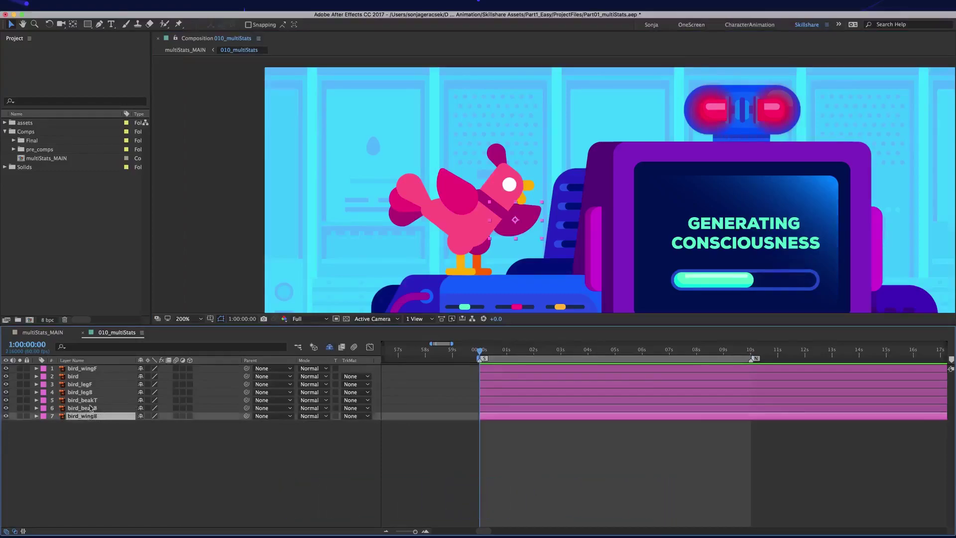
{"action": "left_click", "coordinate": [89, 403], "text": "shift"}
{"action": "left_click", "coordinate": [88, 368], "text": "super"}
{"action": "left_click_drag", "start_coordinate": [246, 369], "coordinate": [111, 380]}
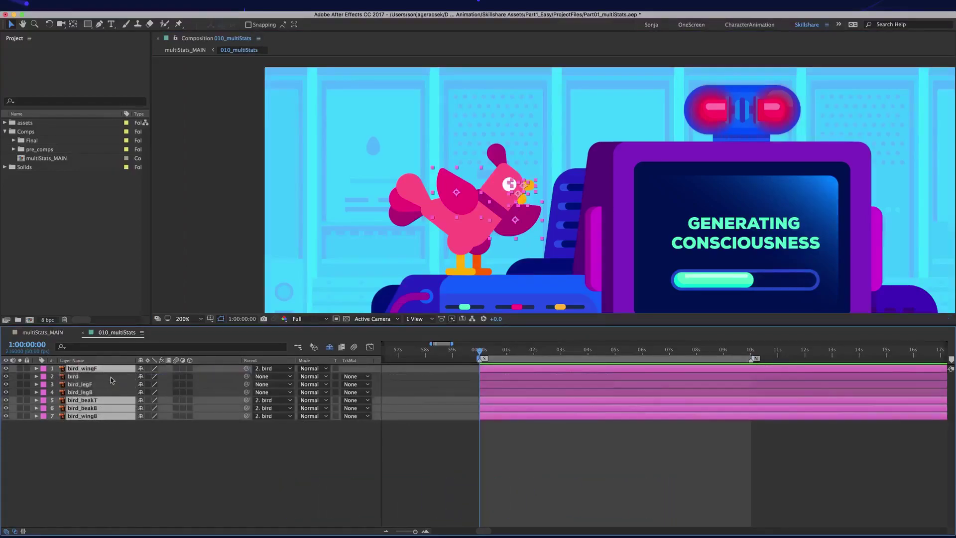
Step: Solo bird_wingB, move its anchor point to the rounded end where the wing joins the body, and unsolo it
{"action": "left_click", "coordinate": [92, 417]}
{"action": "left_click", "coordinate": [19, 416]}
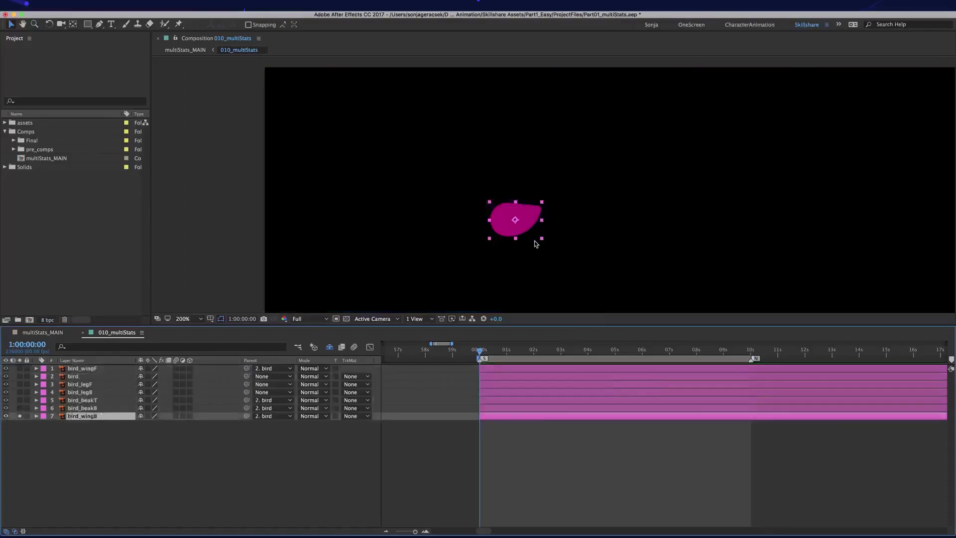
{"action": "key", "text": "y"}
{"action": "left_click_drag", "start_coordinate": [515, 219], "coordinate": [501, 220]}
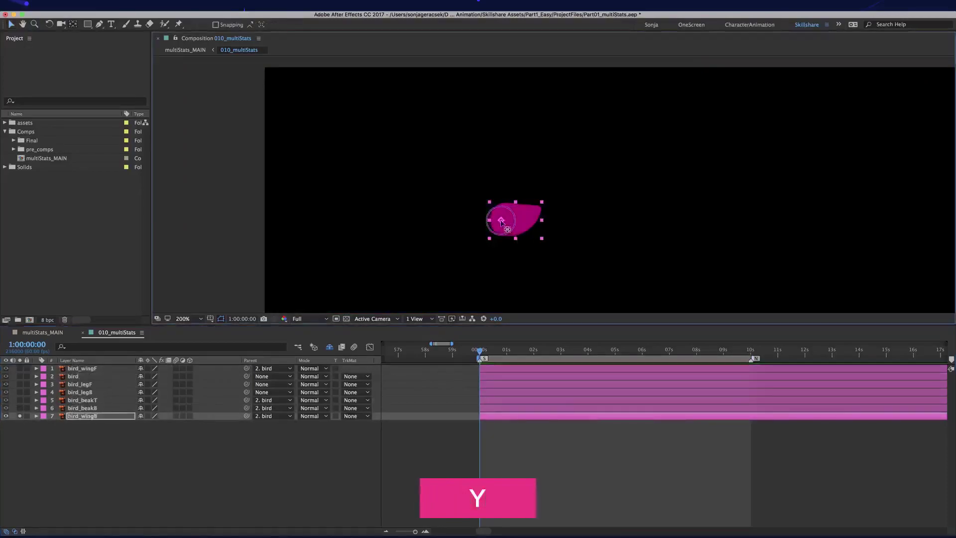
{"action": "left_click", "coordinate": [19, 416]}
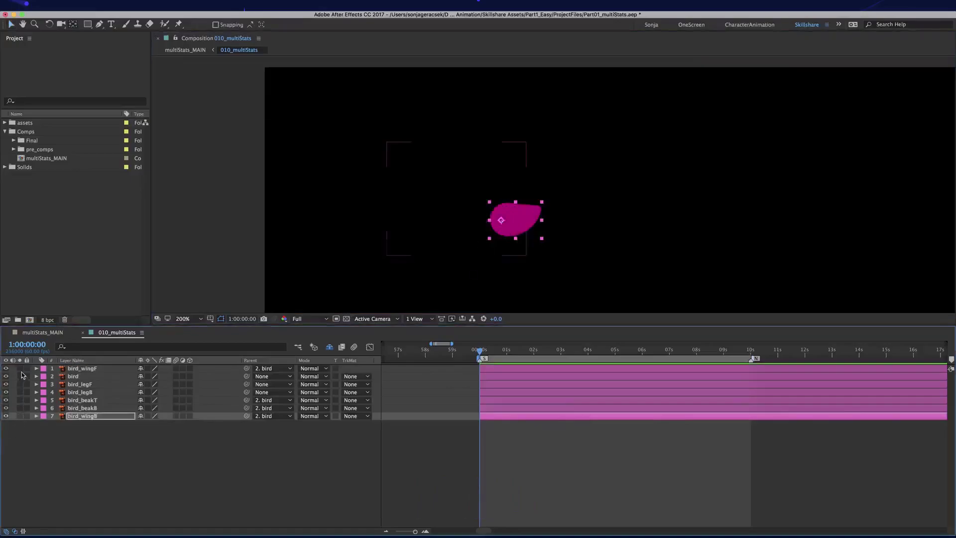
Step: Solo bird_wingF, move its anchor point towards the wing's rounded lower end, and unsolo it
{"action": "left_click", "coordinate": [19, 368]}
{"action": "left_click", "coordinate": [87, 368]}
{"action": "key", "text": "y"}
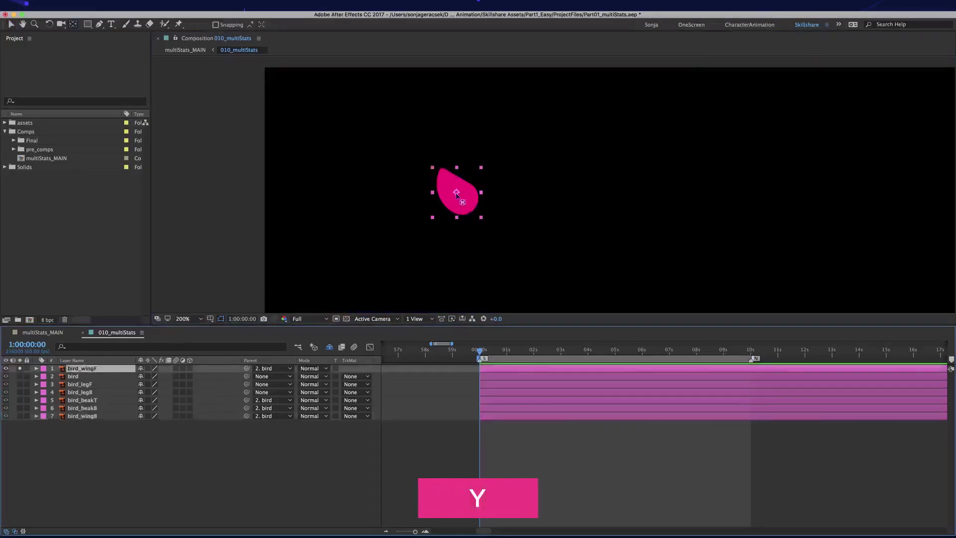
{"action": "left_click_drag", "start_coordinate": [465, 199], "coordinate": [469, 208]}
{"action": "left_click", "coordinate": [20, 368]}
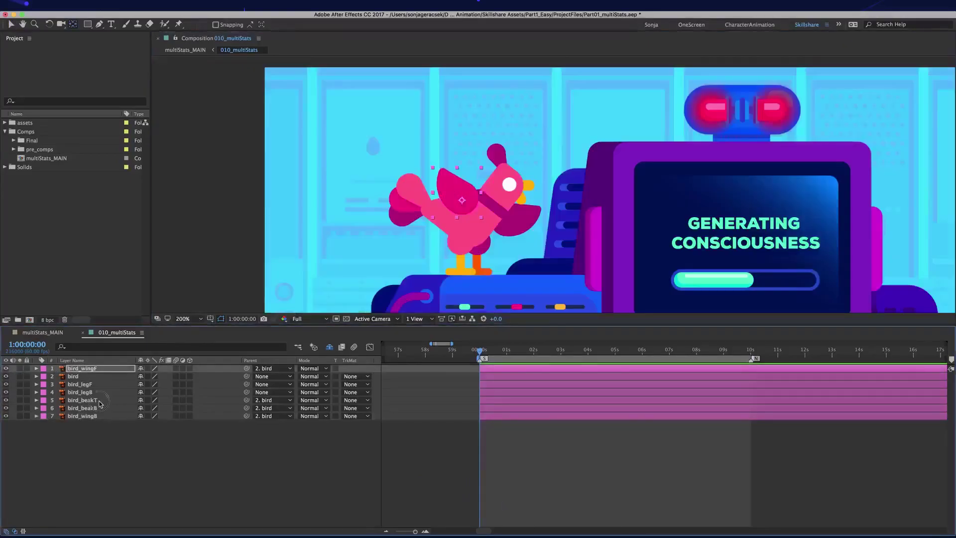
Step: Solo bird_beakT and bird_beakB in turn and move each anchor point to where that beak part joins the head
{"action": "left_click", "coordinate": [102, 399]}
{"action": "left_click", "coordinate": [20, 400]}
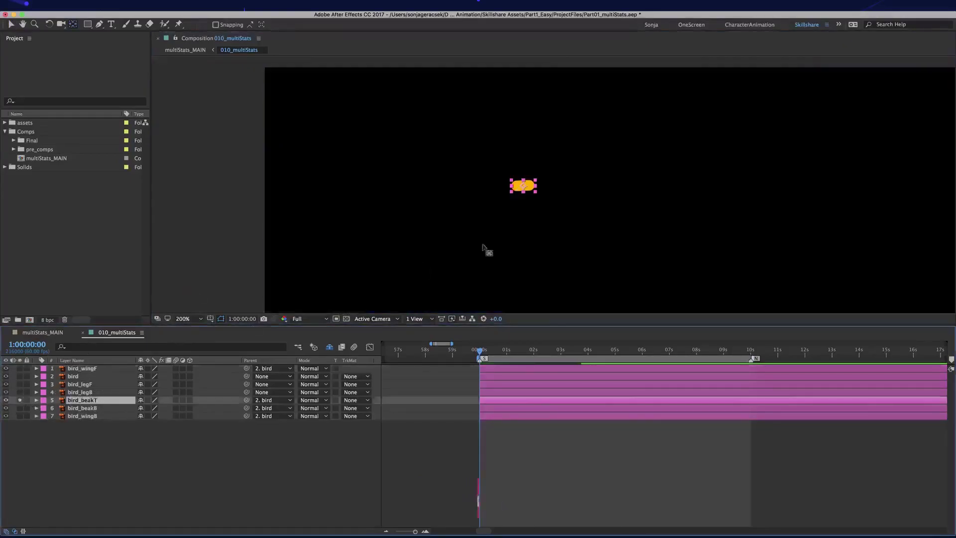
{"action": "key", "text": "y"}
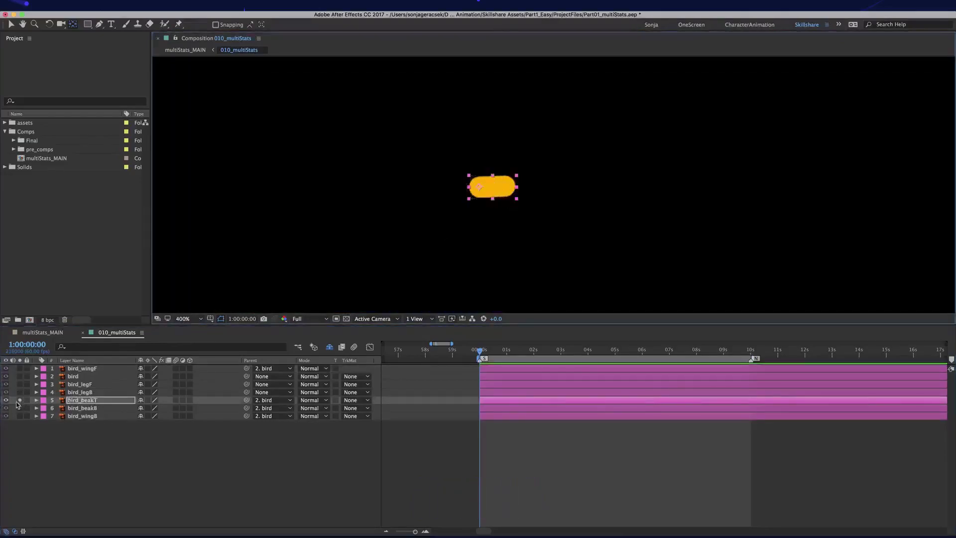
{"action": "key", "text": "ctrl+Down"}
{"action": "scroll", "coordinate": [456, 230], "scroll_direction": "up", "scroll_amount": 2}
{"action": "left_click", "coordinate": [473, 199]}
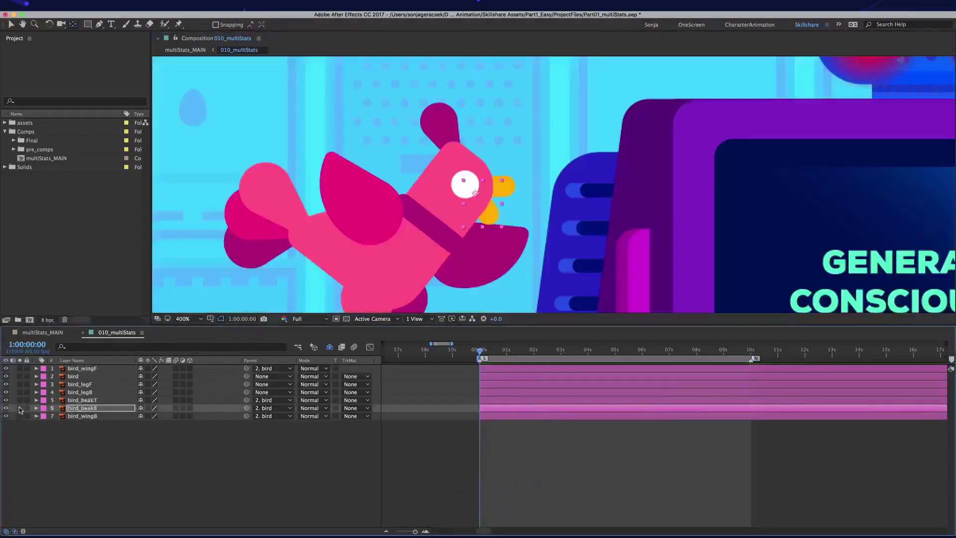
{"action": "left_click", "coordinate": [20, 407]}
Step: Animate bird_wingB's rotation from 0° at 1:00:00:00 to -15° at 1:00:00:50, with Easy Ease on both keyframes
{"action": "left_click", "coordinate": [82, 416]}
{"action": "key", "text": "alt+r"}
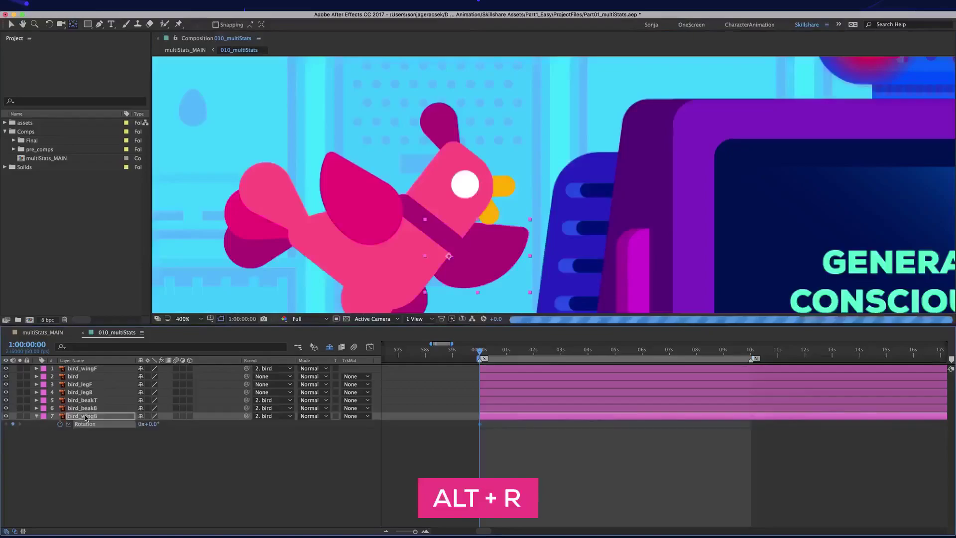
{"action": "key", "text": "shift+Page_Down"}
{"action": "key", "text": "shift+Page_Down"}
{"action": "key", "text": "shift+Page_Down"}
{"action": "key", "text": "shift+Page_Down"}
{"action": "key", "text": "shift+Page_Down"}
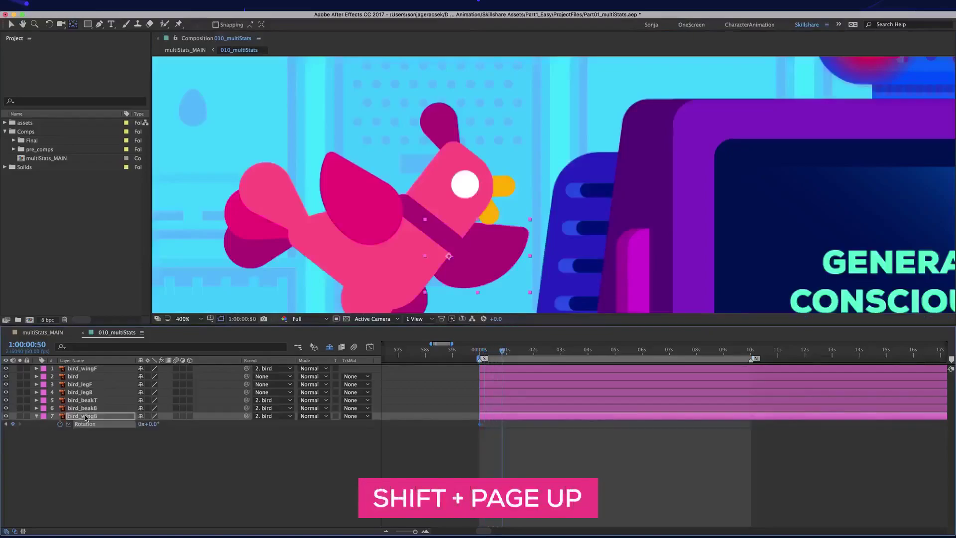
{"action": "left_click", "coordinate": [153, 423]}
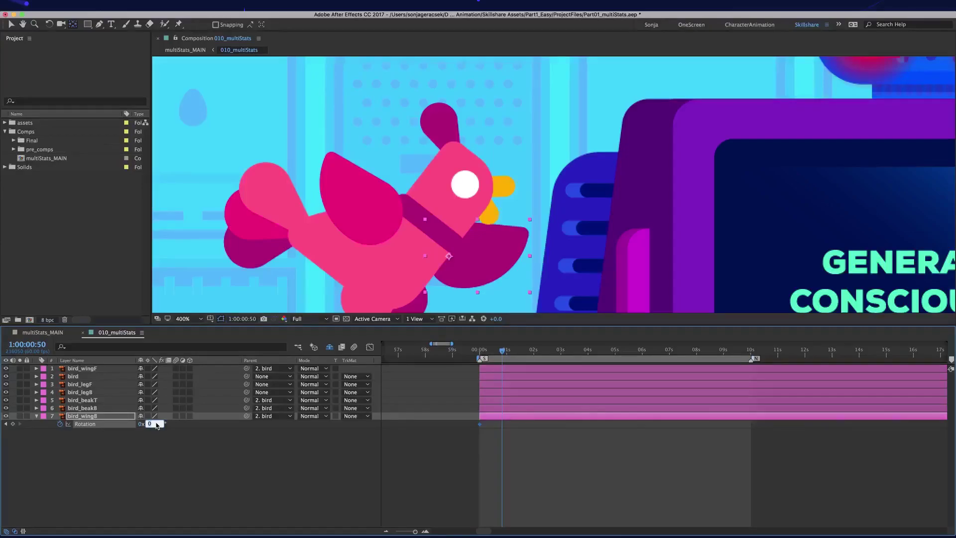
{"action": "type", "text": "-15"}
{"action": "key", "text": "Return"}
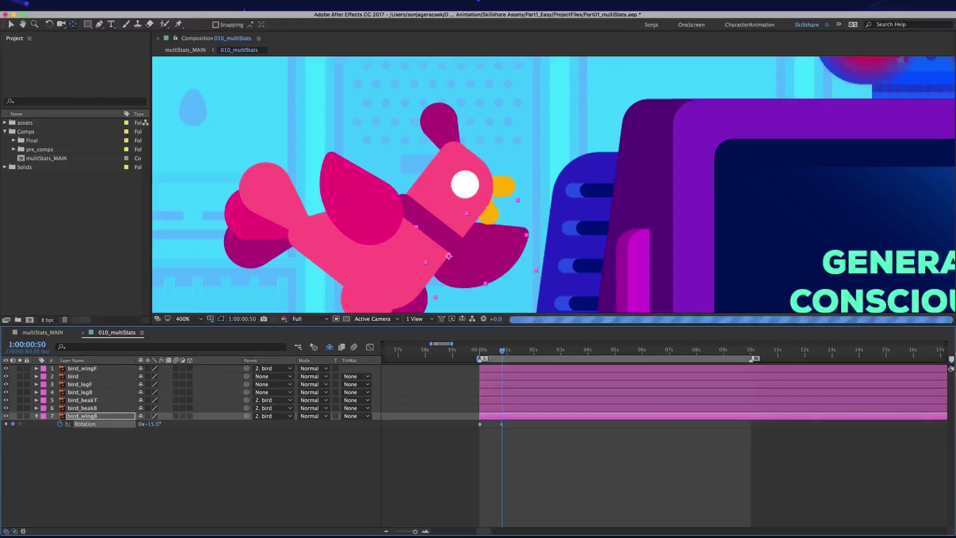
{"action": "left_click_drag", "start_coordinate": [531, 439], "coordinate": [452, 420]}
{"action": "key", "text": "F9"}
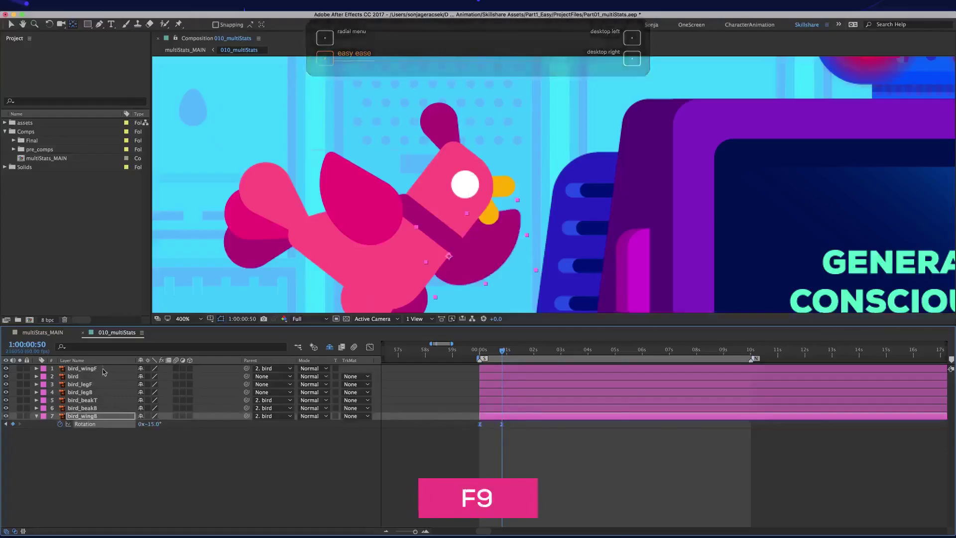
Step: Animate bird_wingF's rotation from 0° at 1:00:00:00 to 15° at 1:00:00:50, with Easy Ease on both keyframes
{"action": "left_click", "coordinate": [408, 368]}
{"action": "key", "text": "alt+r"}
{"action": "left_click_drag", "start_coordinate": [502, 375], "coordinate": [480, 375]}
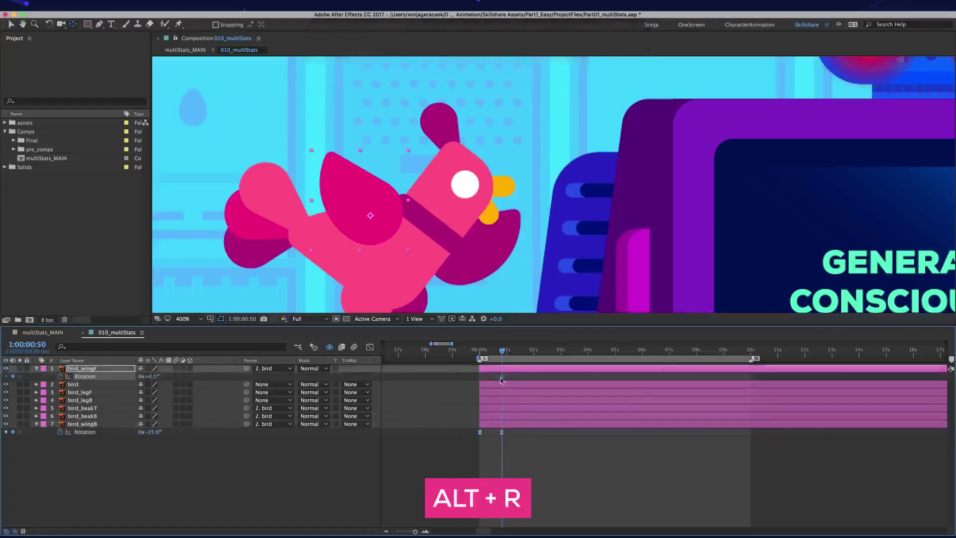
{"action": "left_click", "coordinate": [151, 376]}
{"action": "type", "text": "15"}
{"action": "key", "text": "Return"}
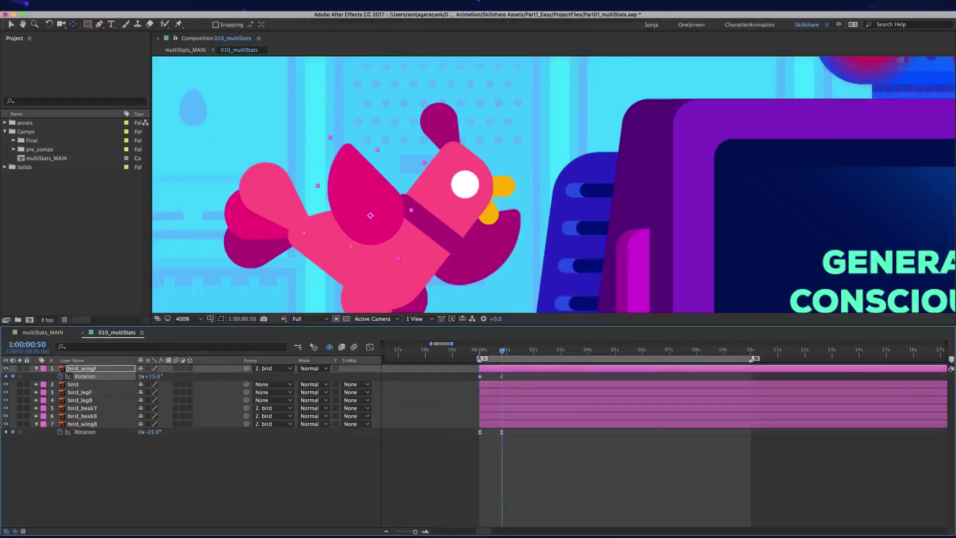
{"action": "left_click_drag", "start_coordinate": [467, 372], "coordinate": [521, 392]}
{"action": "key", "text": "F9"}
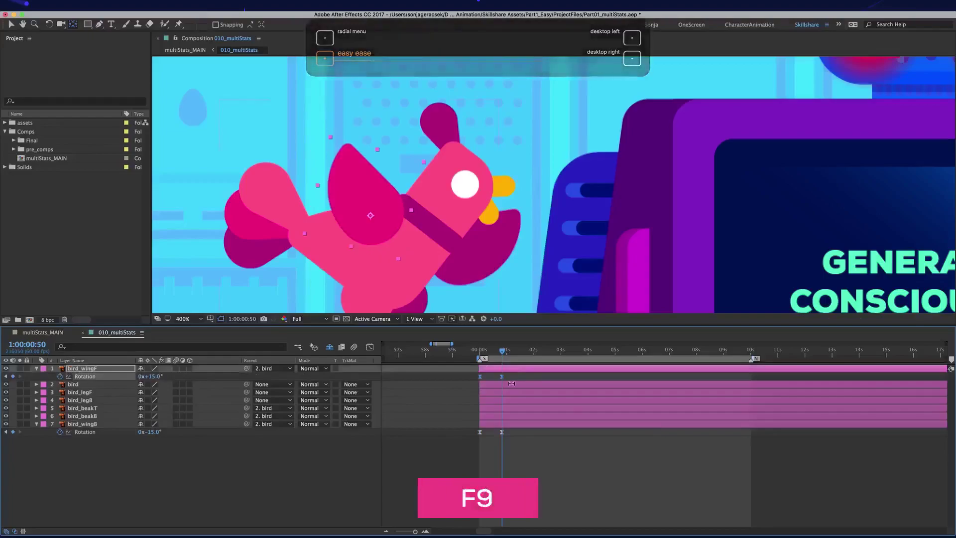
Step: Add the expression loopOut(type = "pingpong", numKeyframes = 0) to bird_wingF's Rotation
{"action": "left_click", "coordinate": [60, 376], "text": "alt"}
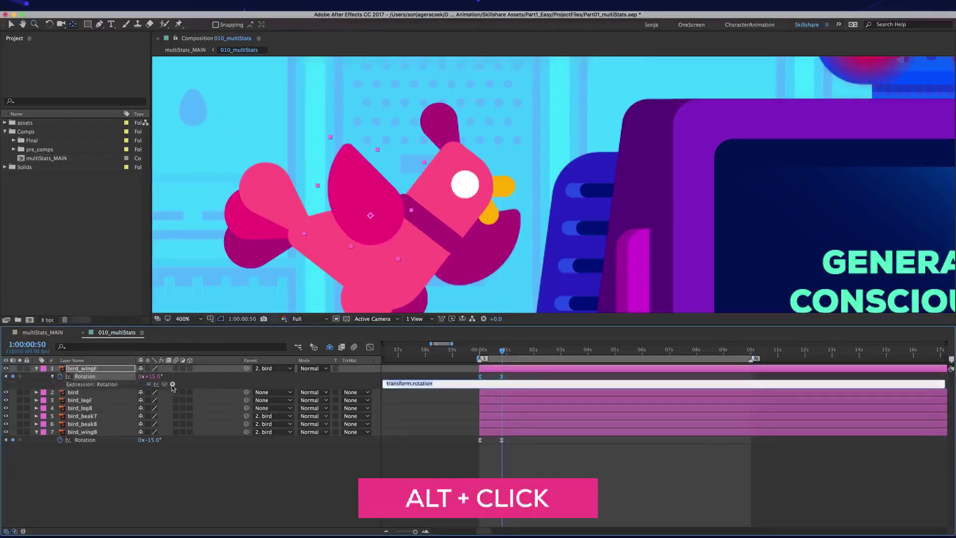
{"action": "left_click", "coordinate": [173, 386]}
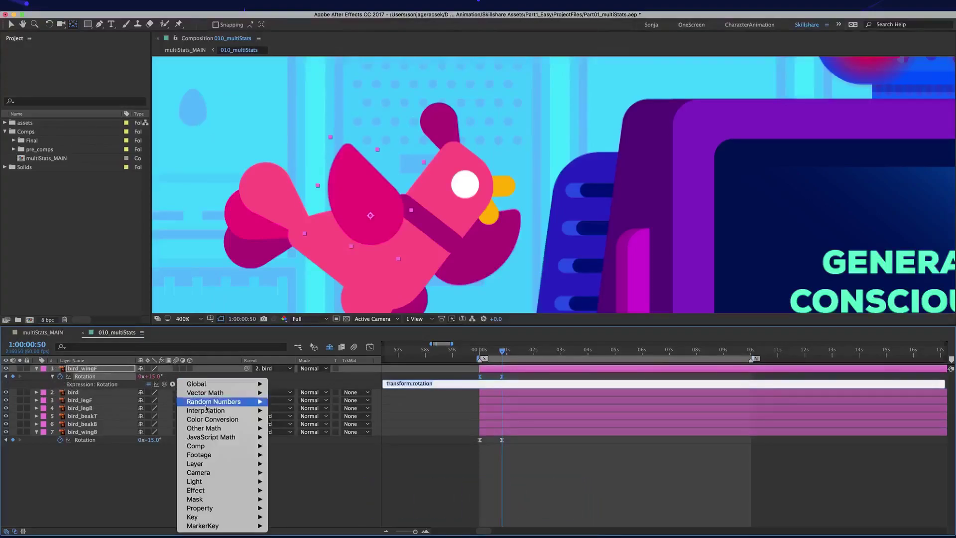
{"action": "mouse_move", "coordinate": [223, 508]}
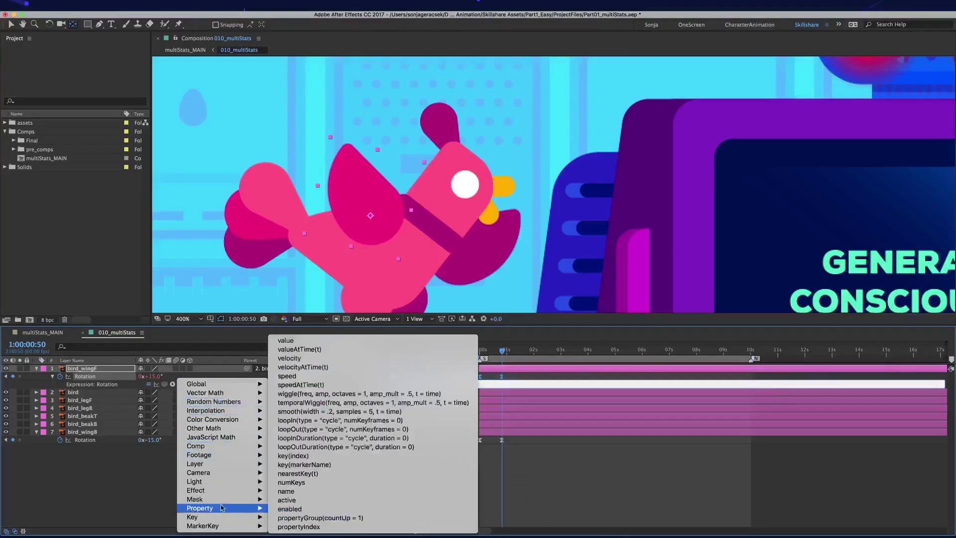
{"action": "left_click", "coordinate": [321, 429]}
{"action": "double_click", "coordinate": [433, 383]}
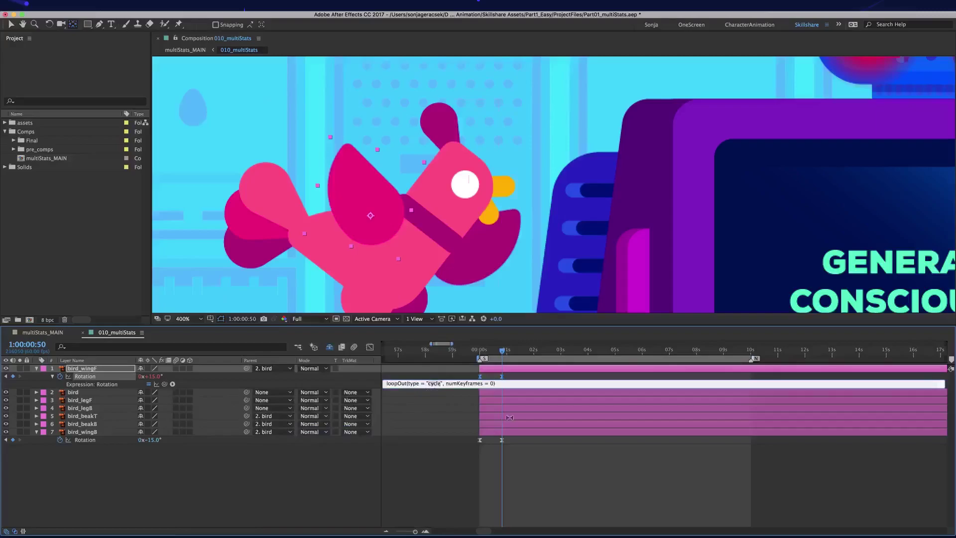
{"action": "type", "text": "pingpong"}
{"action": "key", "text": "KP_Enter"}
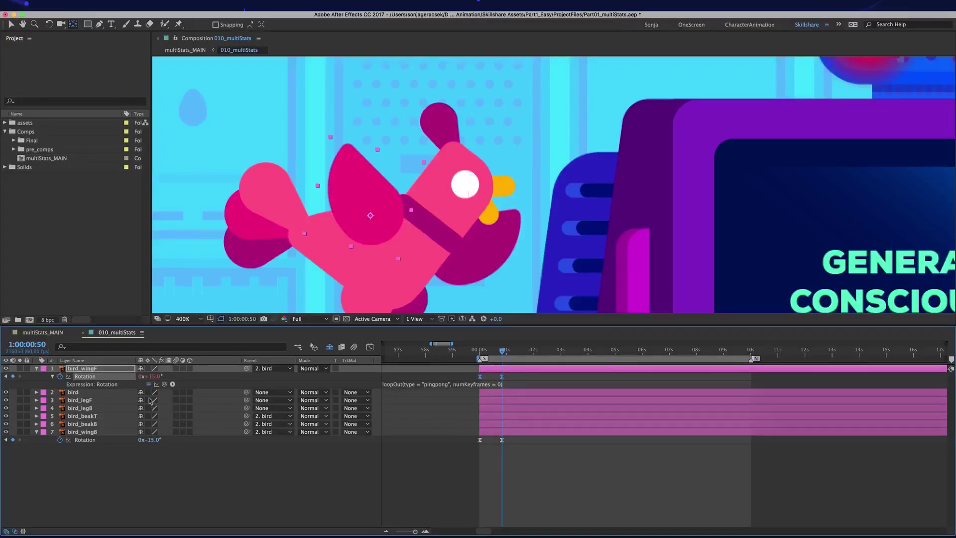
Step: Copy only the loop expression from bird_wingF's Rotation and paste it onto the bird_wingB layer
{"action": "right_click", "coordinate": [100, 377]}
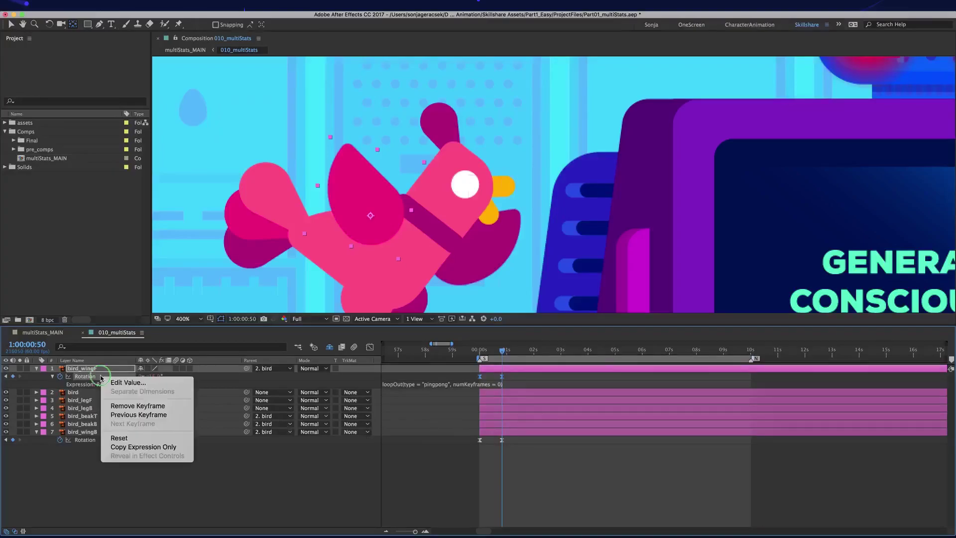
{"action": "left_click", "coordinate": [171, 447]}
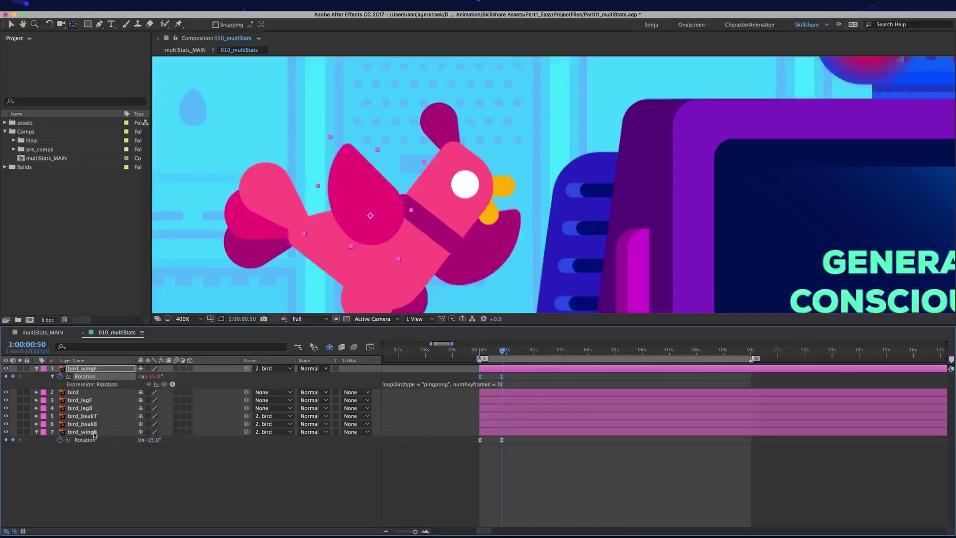
{"action": "left_click", "coordinate": [93, 433]}
{"action": "key", "text": "super+v"}
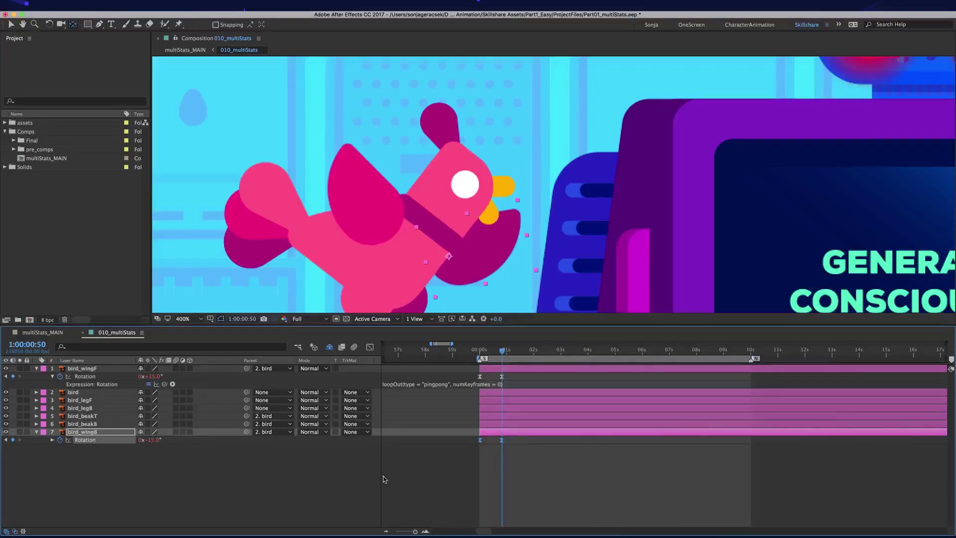
Step: Review the keyframe velocity and influence settings of bird_wingB's rotation keyframes
{"action": "right_click", "coordinate": [501, 439]}
{"action": "left_click", "coordinate": [564, 518]}
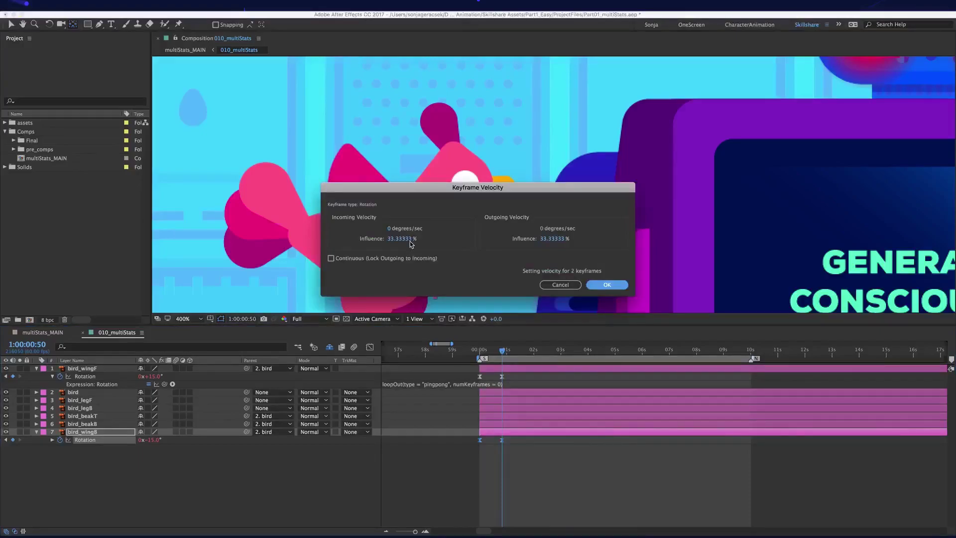
{"action": "left_click", "coordinate": [565, 284]}
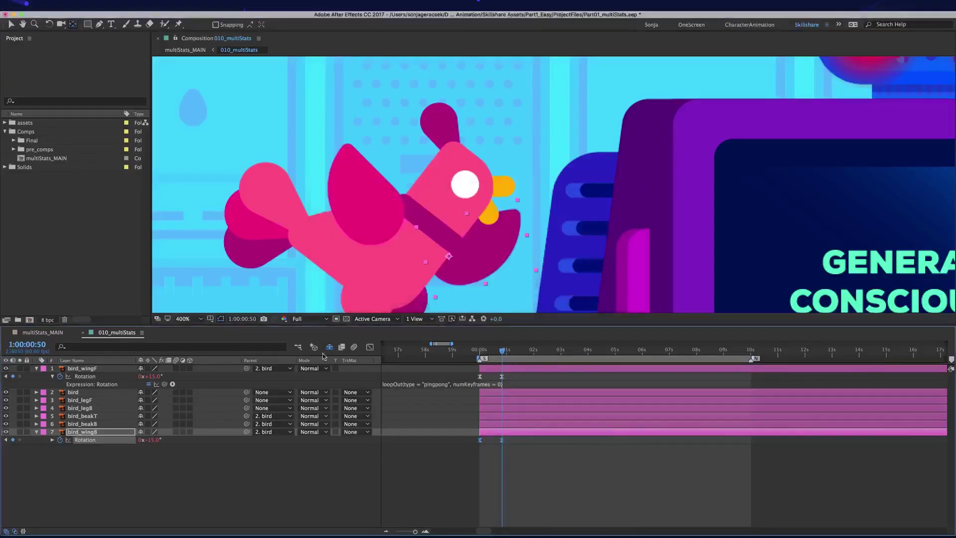
Step: Set the incoming and outgoing velocity influence of both bird_wingB rotation keyframes to 75% in the graph editor
{"action": "left_click", "coordinate": [370, 349]}
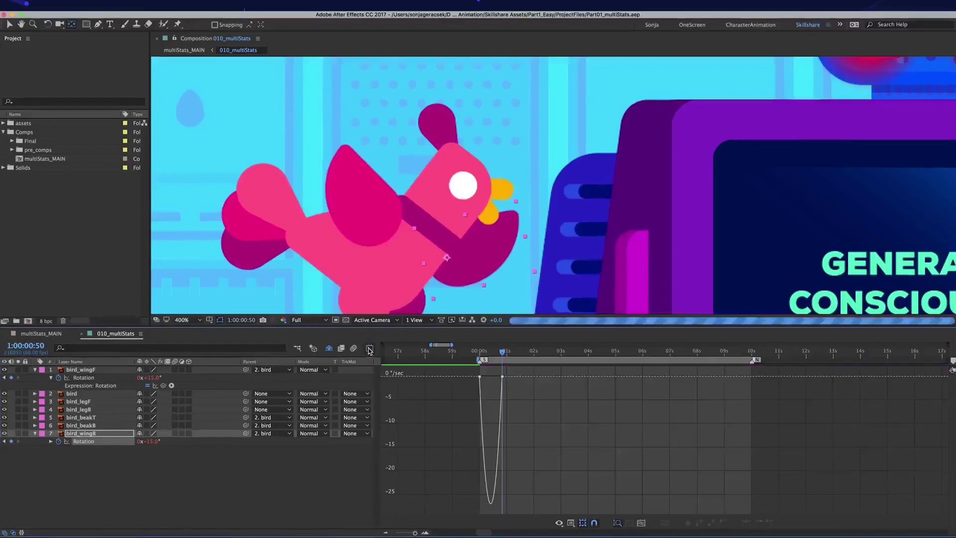
{"action": "left_click_drag", "start_coordinate": [468, 368], "coordinate": [525, 511]}
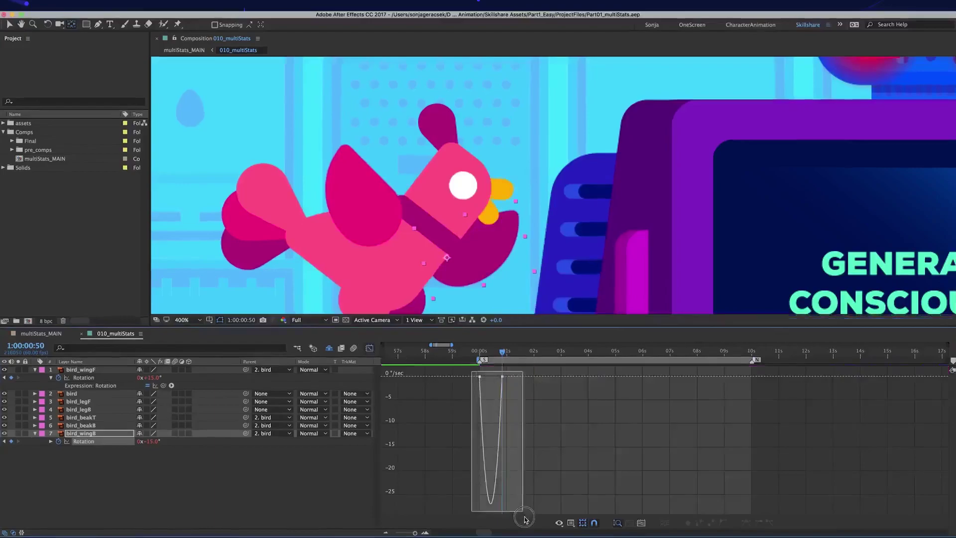
{"action": "right_click", "coordinate": [503, 380]}
{"action": "left_click", "coordinate": [540, 480]}
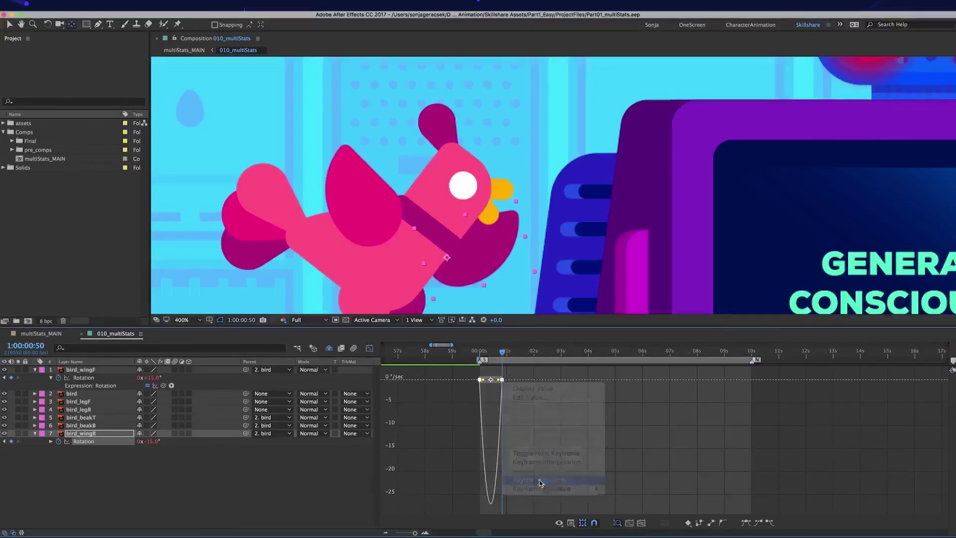
{"action": "left_click", "coordinate": [403, 240]}
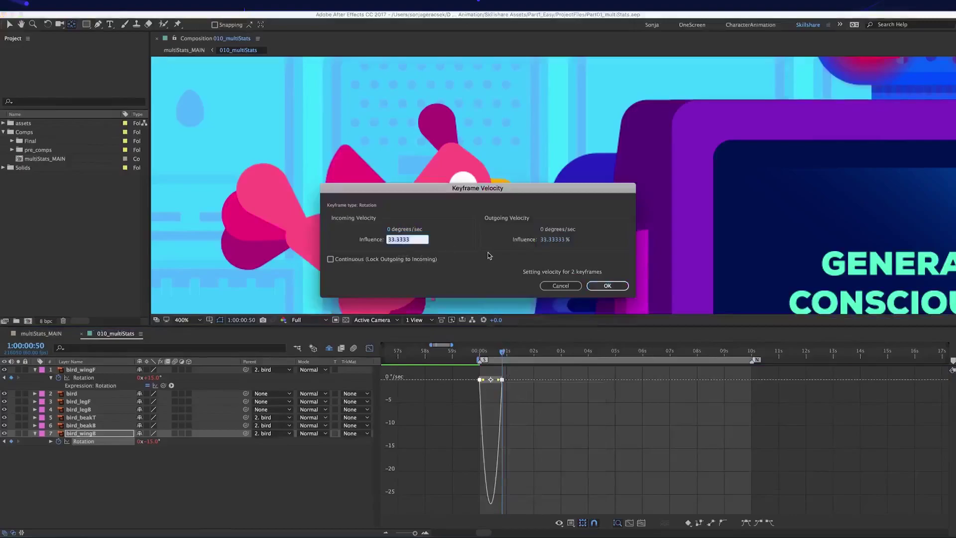
{"action": "type", "text": "75"}
{"action": "key", "text": "Tab"}
{"action": "key", "text": "Tab"}
{"action": "type", "text": "75"}
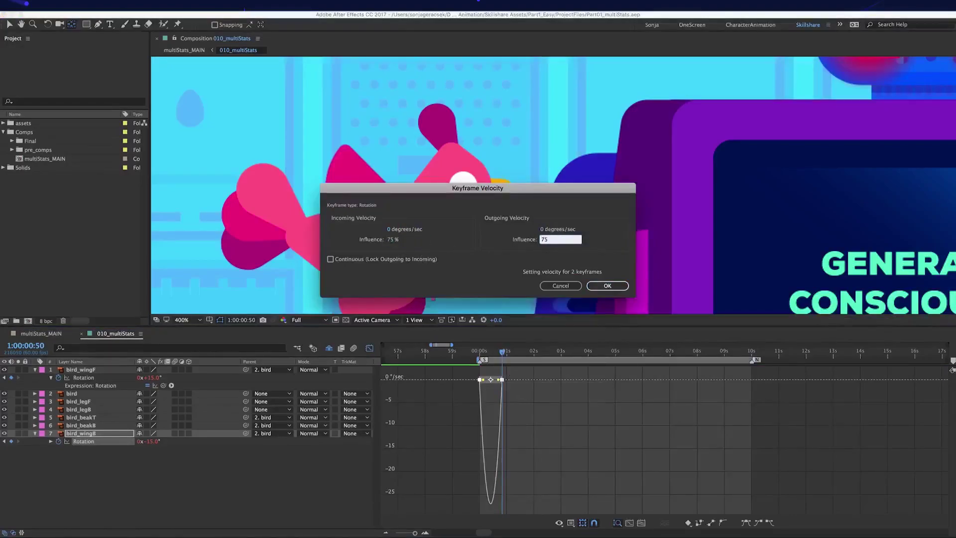
{"action": "key", "text": "Return"}
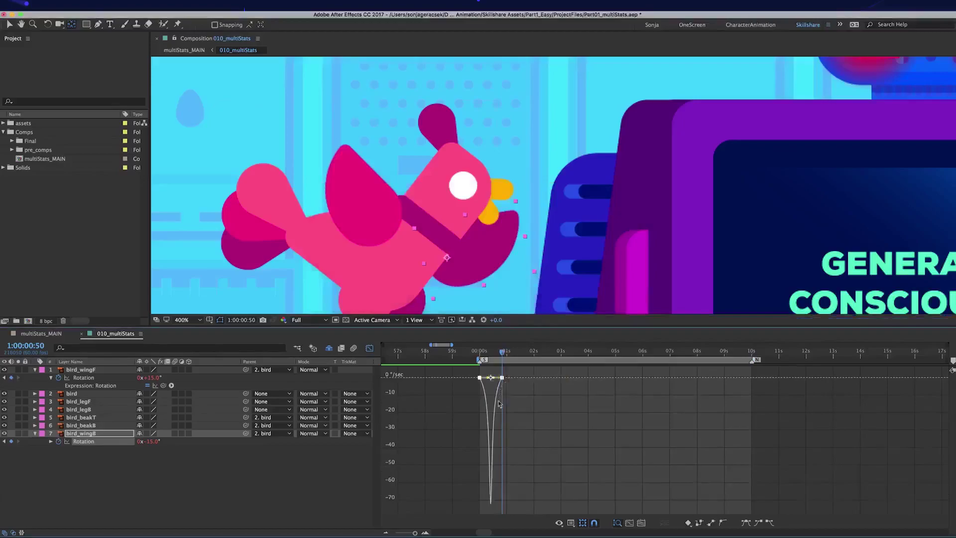
Step: Reapply Easy Ease to both bird_wingB rotation keyframes, close the graph editor and deselect everything
{"action": "mouse_move", "coordinate": [492, 504]}
{"action": "key", "text": "F9"}
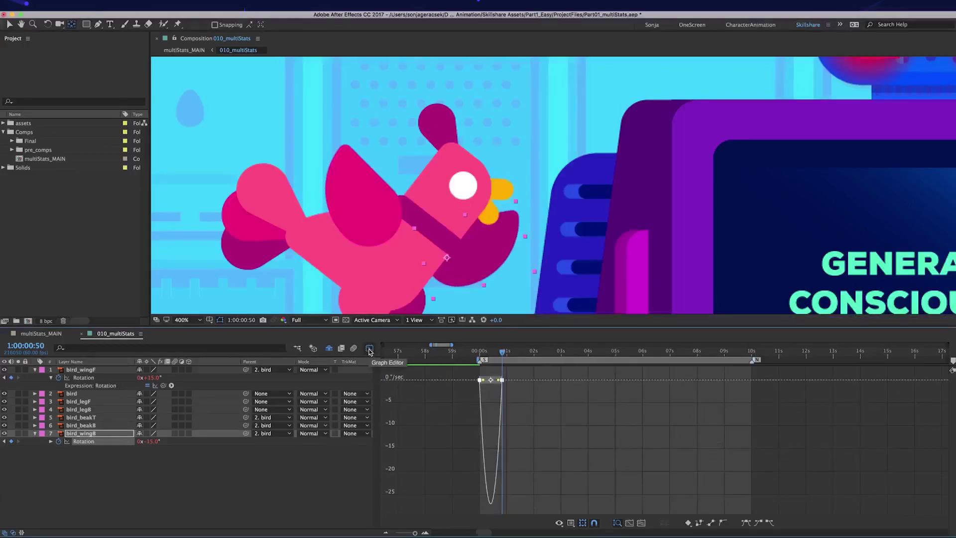
{"action": "left_click", "coordinate": [369, 349]}
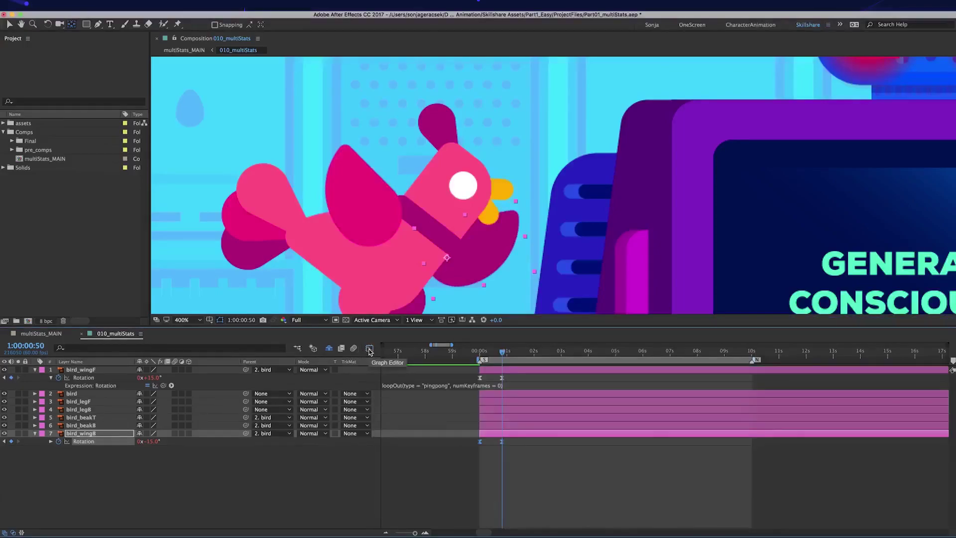
{"action": "left_click", "coordinate": [487, 483]}
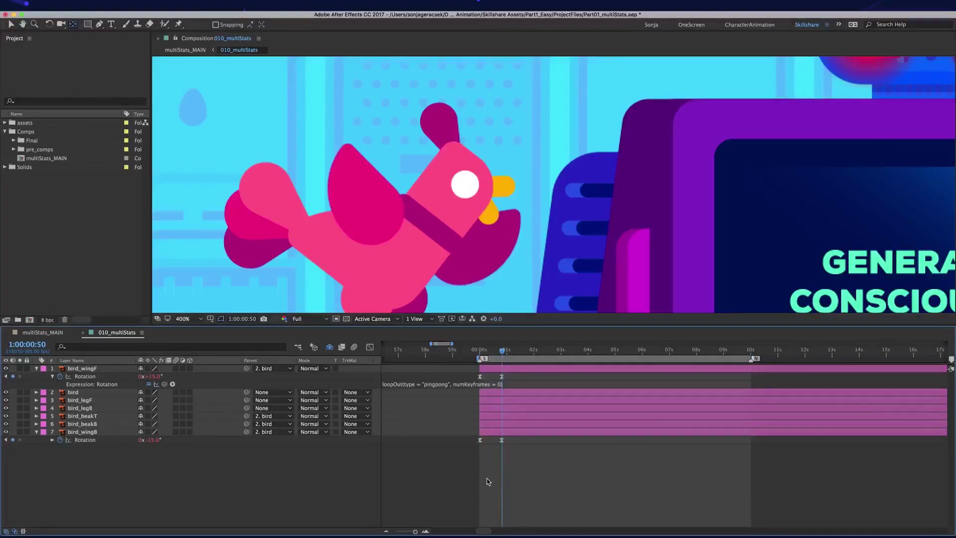
Step: Copy only the expression from bird_wingB's Rotation and reveal the Position property of bird_wingF
{"action": "right_click", "coordinate": [88, 440]}
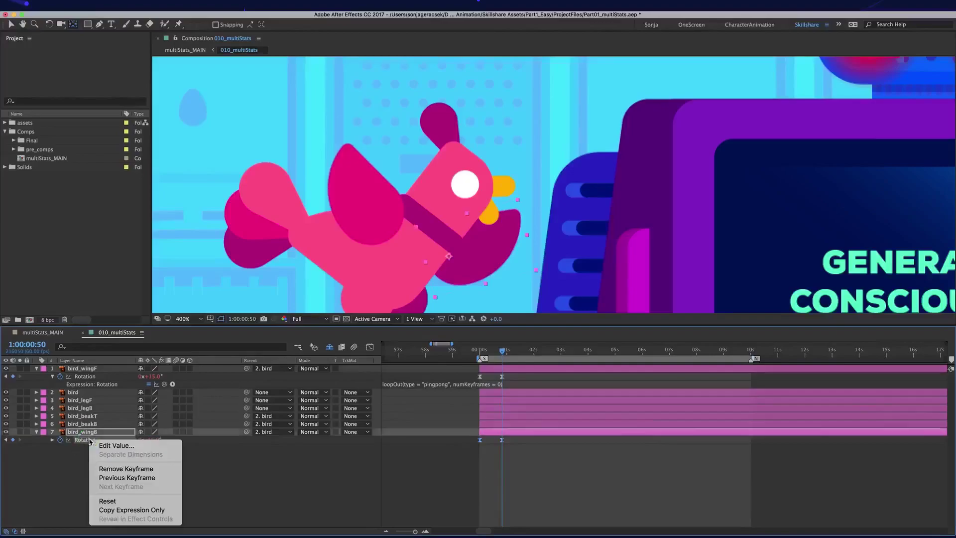
{"action": "left_click", "coordinate": [133, 510]}
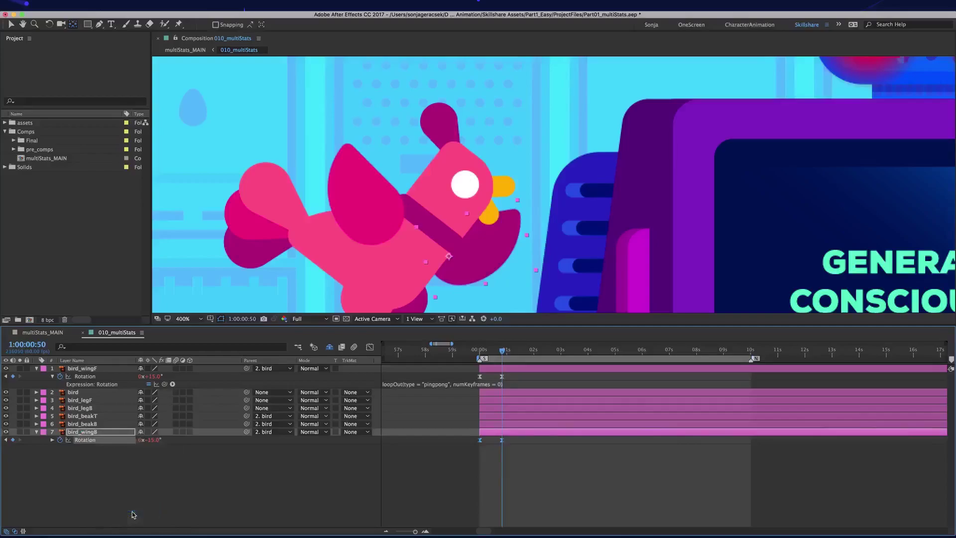
{"action": "left_click", "coordinate": [94, 370]}
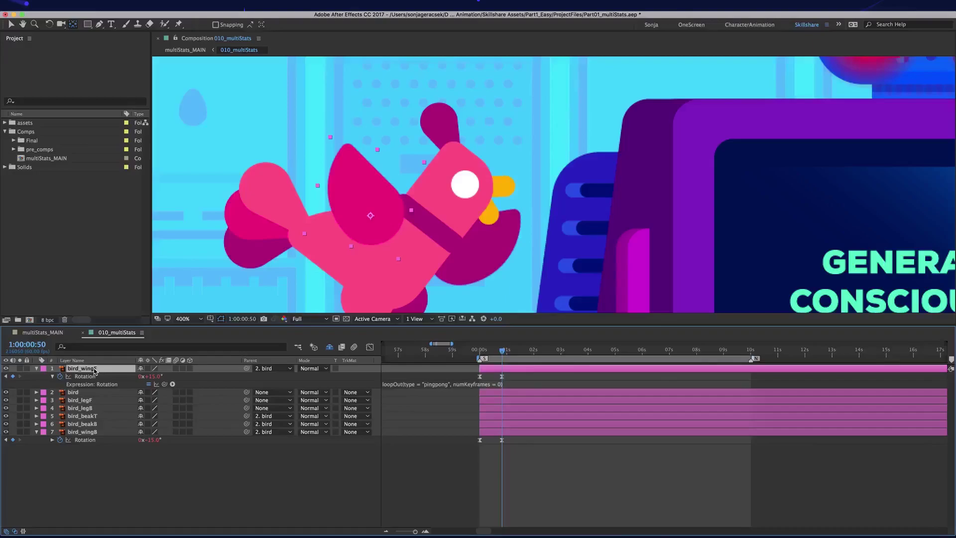
{"action": "key", "text": "p"}
{"action": "key", "text": "Return"}
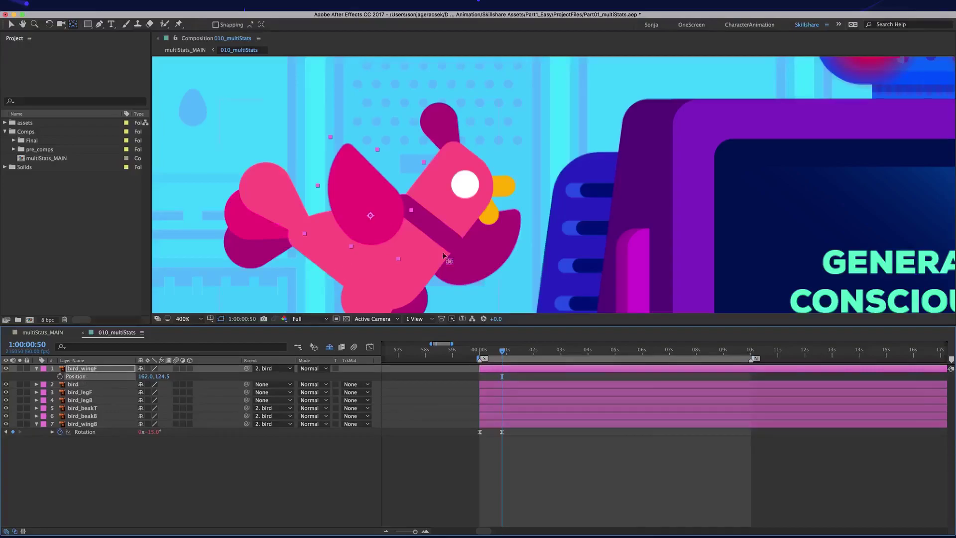
Step: Move the bird layer's anchor point down to the lower body, between the tops of the two legs
{"action": "scroll", "coordinate": [450, 257], "scroll_direction": "down", "scroll_amount": 3}
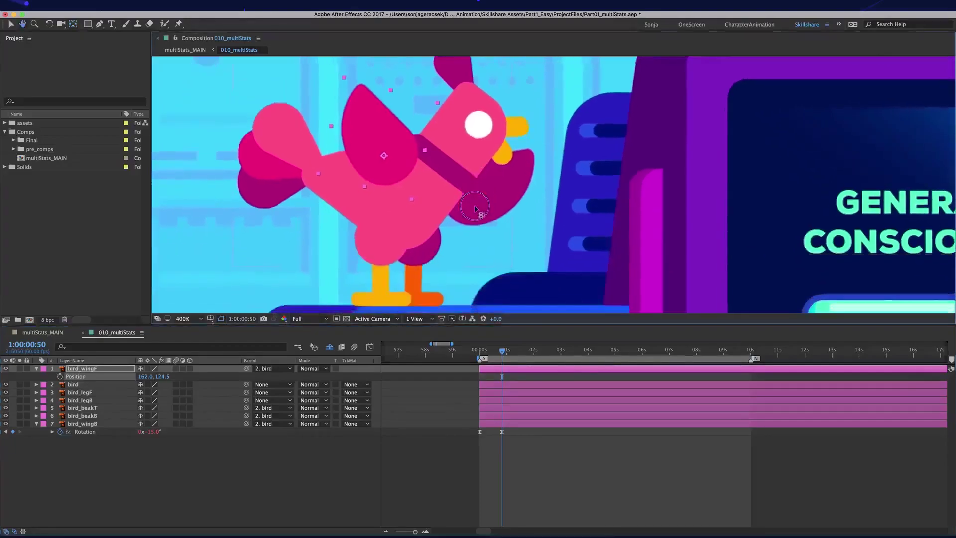
{"action": "left_click", "coordinate": [91, 385]}
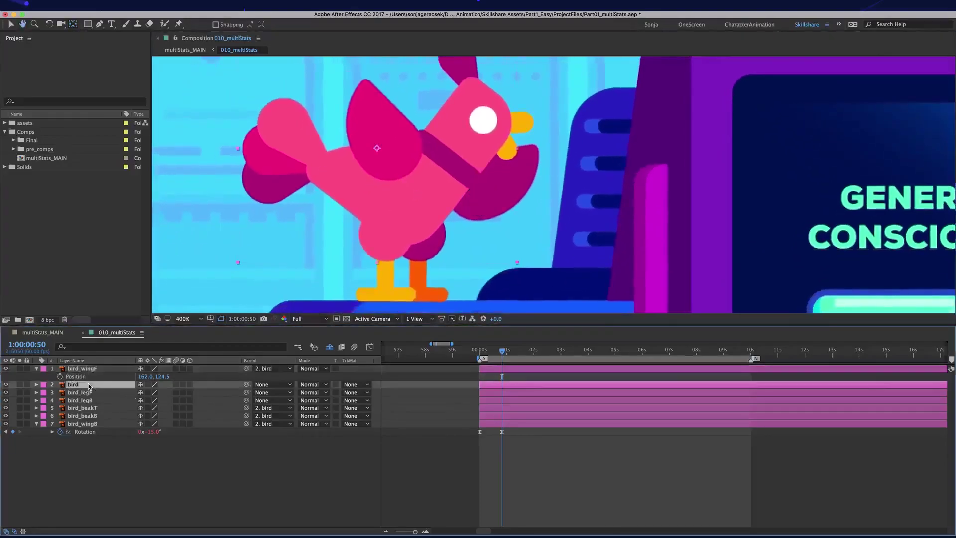
{"action": "key", "text": "y"}
{"action": "left_click_drag", "start_coordinate": [377, 149], "coordinate": [411, 231]}
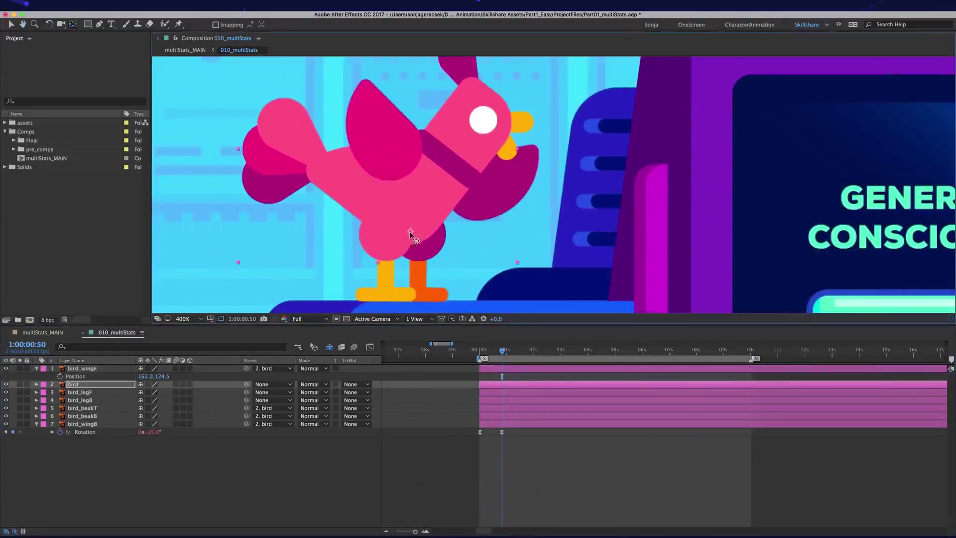
Step: Keyframe the bird layer's Position at 1:00:00:00, lower it to 446.5, 374.5 at 1:00:00:50, and Easy Ease both keyframes
{"action": "key", "text": "alt+p"}
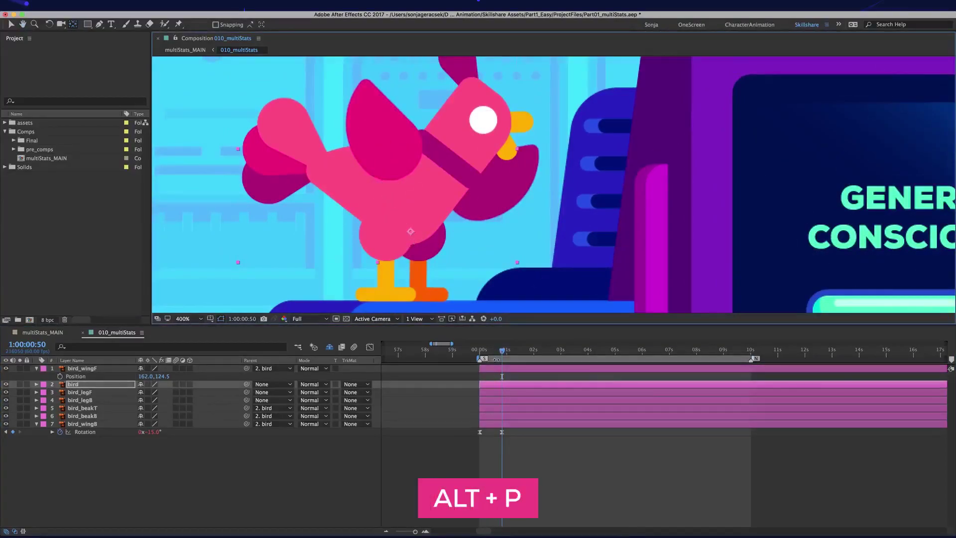
{"action": "key", "text": "shift+Page_Up"}
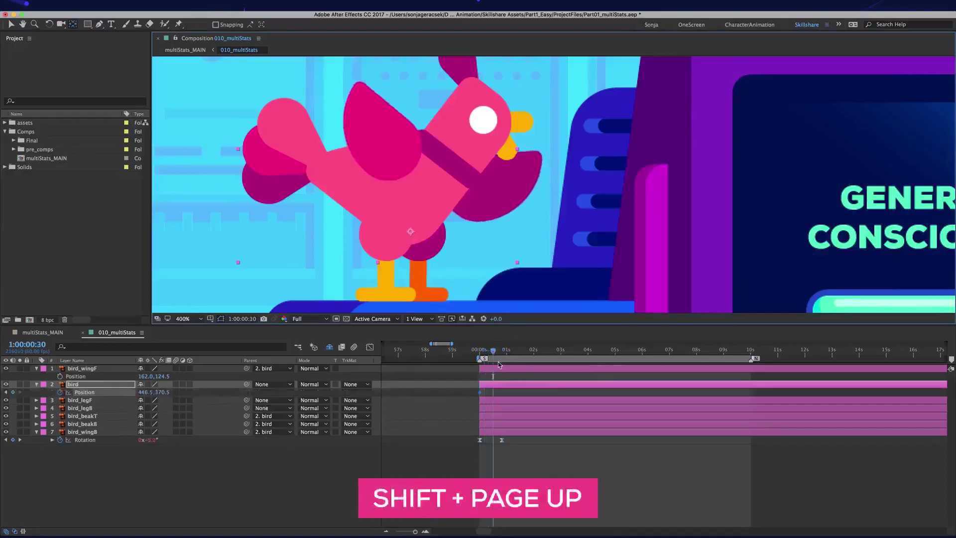
{"action": "key", "text": "Down"}
{"action": "key", "text": "Down"}
{"action": "key", "text": "Down"}
{"action": "key", "text": "Down"}
{"action": "key", "text": "Down"}
{"action": "key", "text": "Down"}
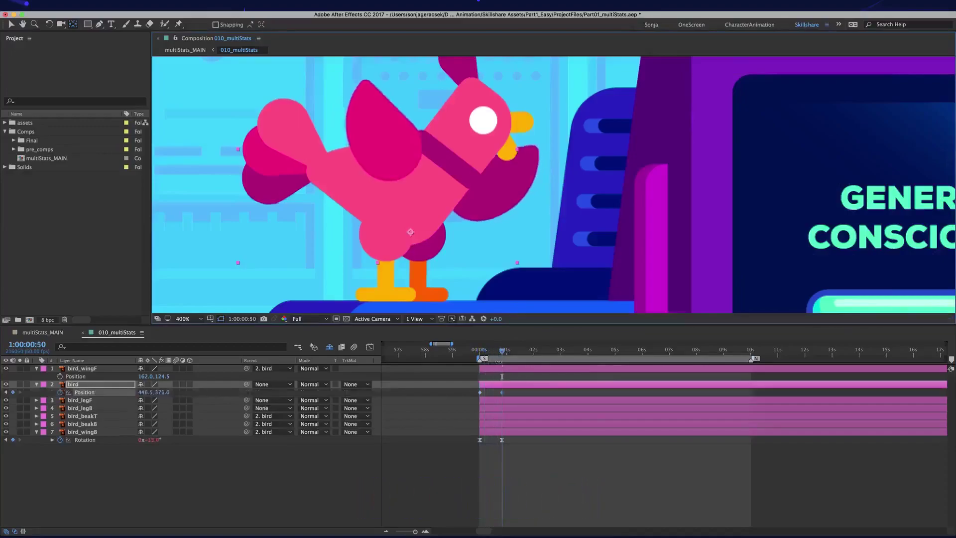
{"action": "key", "text": "Down"}
{"action": "key", "text": "Down"}
{"action": "key", "text": "Down"}
{"action": "key", "text": "Down"}
{"action": "key", "text": "Down"}
{"action": "key", "text": "Down"}
{"action": "key", "text": "Down"}
{"action": "key", "text": "Down"}
{"action": "key", "text": "Down"}
{"action": "key", "text": "Down"}
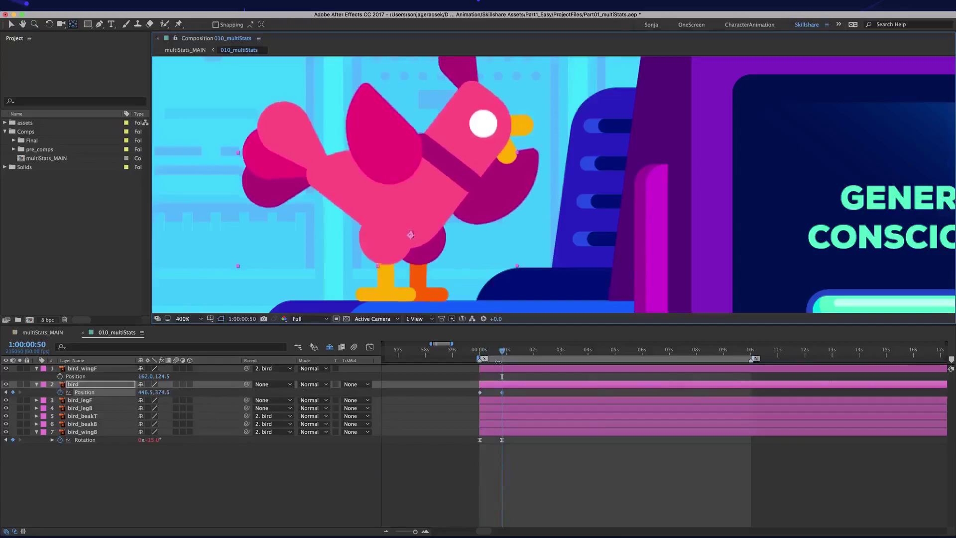
{"action": "left_click_drag", "start_coordinate": [466, 398], "coordinate": [508, 387]}
{"action": "key", "text": "F9"}
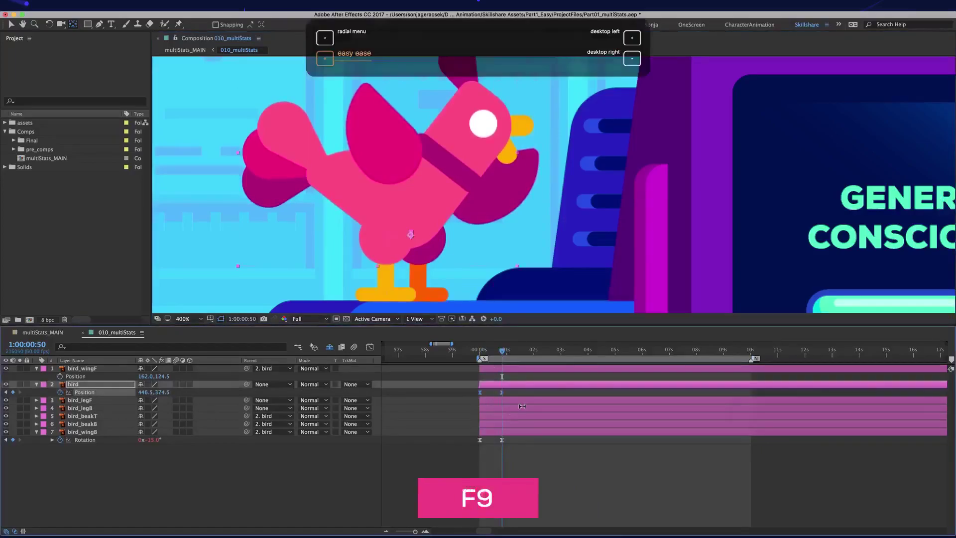
Step: Copy only the loop expression from bird_wingB's Rotation and paste it onto the bird layer's Position
{"action": "left_click", "coordinate": [83, 441]}
{"action": "right_click", "coordinate": [82, 441]}
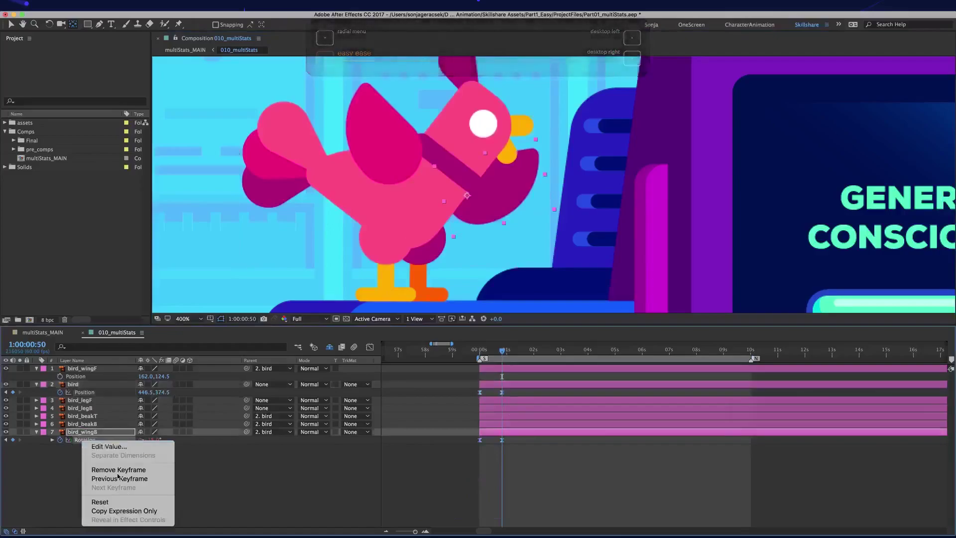
{"action": "left_click", "coordinate": [125, 506]}
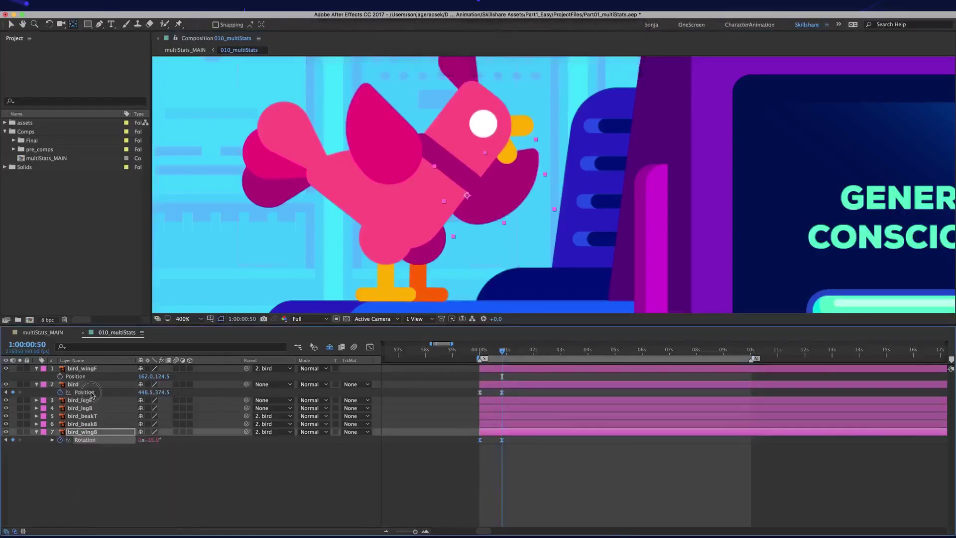
{"action": "left_click", "coordinate": [84, 392]}
{"action": "key", "text": "ctrl+v"}
Step: Animate the bird layer's rotation from 0° at 1:00:00:00 to 5° at 1:00:01:40, with Easy Ease on both keyframes
{"action": "left_click", "coordinate": [483, 350]}
{"action": "key", "text": "alt+r"}
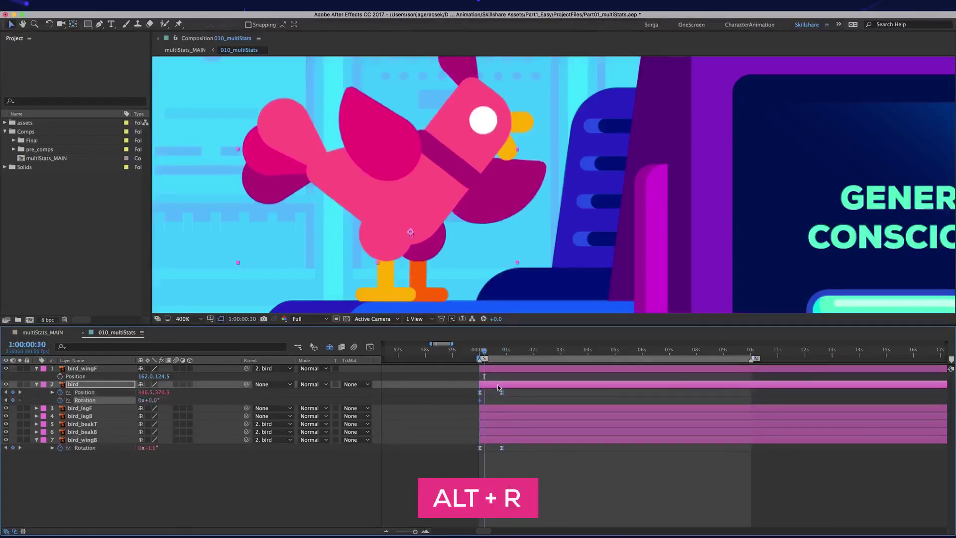
{"action": "key", "text": "shift+Page_Up"}
{"action": "key", "text": "shift+Page_Up"}
{"action": "key", "text": "shift+Page_Up"}
{"action": "key", "text": "shift+Page_Up"}
{"action": "key", "text": "shift+Page_Up"}
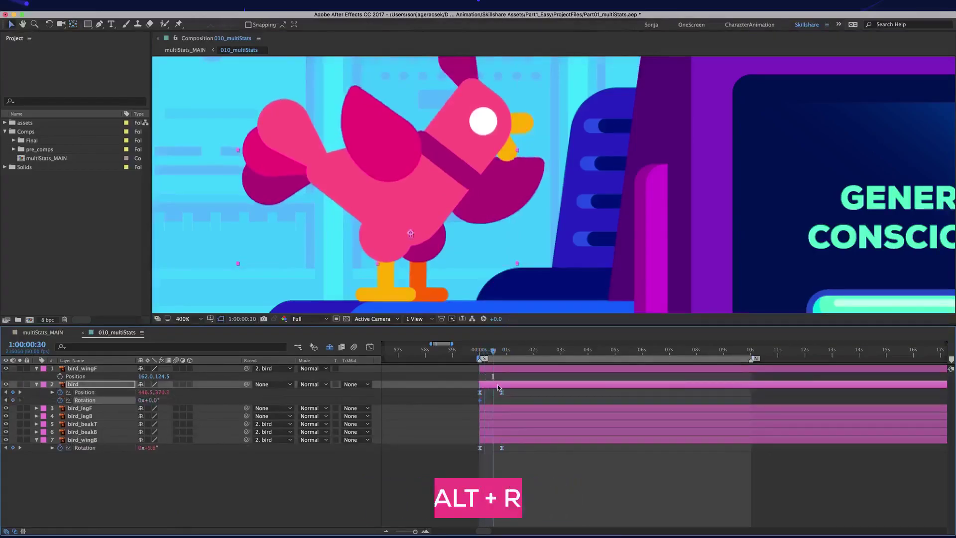
{"action": "key", "text": "shift+Page_Up"}
{"action": "key", "text": "shift+Page_Up"}
{"action": "key", "text": "shift+Page_Up"}
{"action": "key", "text": "shift+Page_Up"}
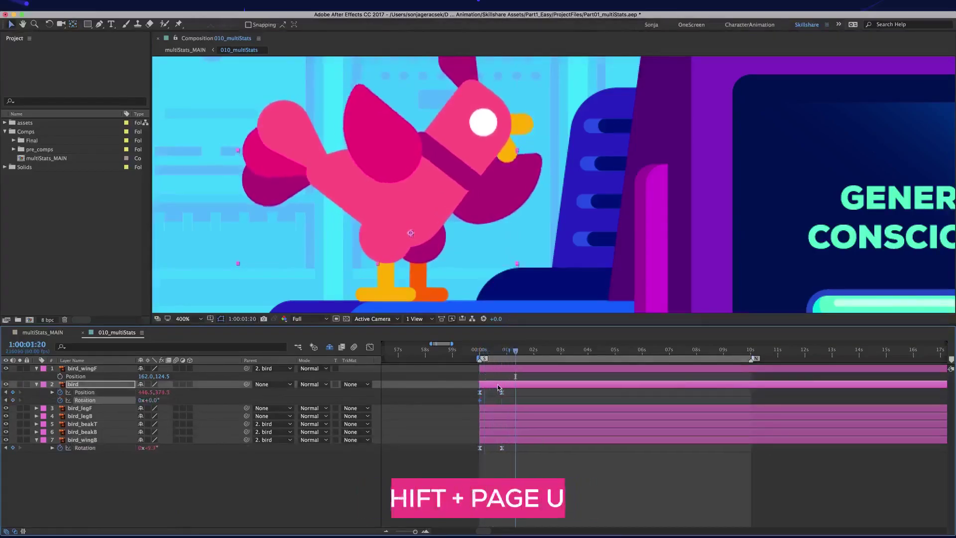
{"action": "left_click", "coordinate": [150, 399]}
{"action": "type", "text": "5"}
{"action": "key", "text": "Return"}
{"action": "left_click_drag", "start_coordinate": [433, 396], "coordinate": [558, 413]}
{"action": "key", "text": "F9"}
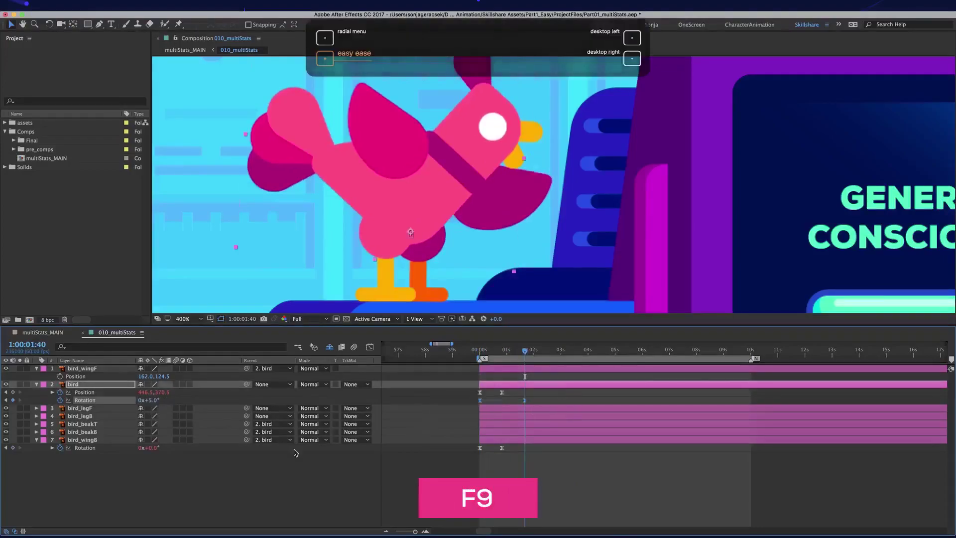
Step: Copy only the loop expression from bird_wingB's Rotation and paste it onto the bird layer's Rotation
{"action": "right_click", "coordinate": [108, 448]}
{"action": "left_click", "coordinate": [144, 518]}
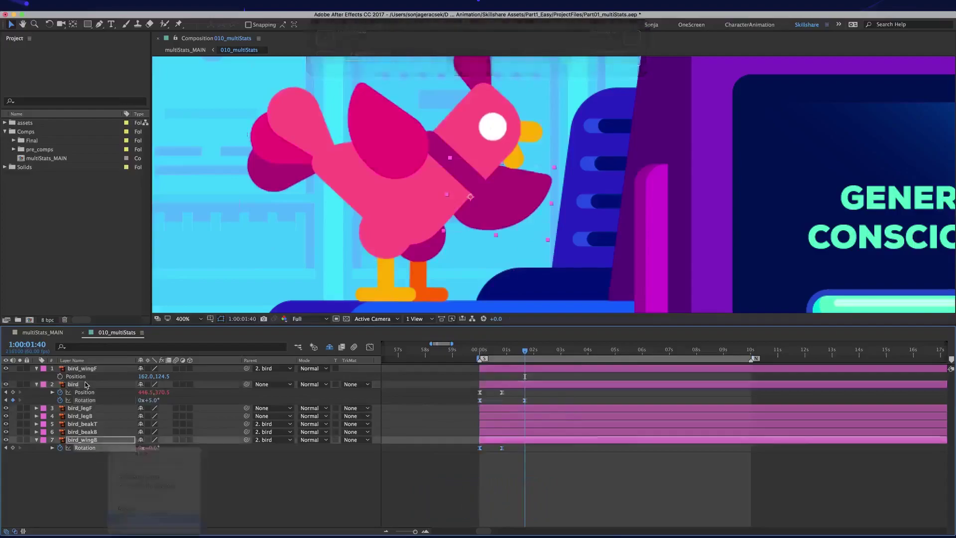
{"action": "left_click", "coordinate": [85, 400]}
{"action": "key", "text": "super+v"}
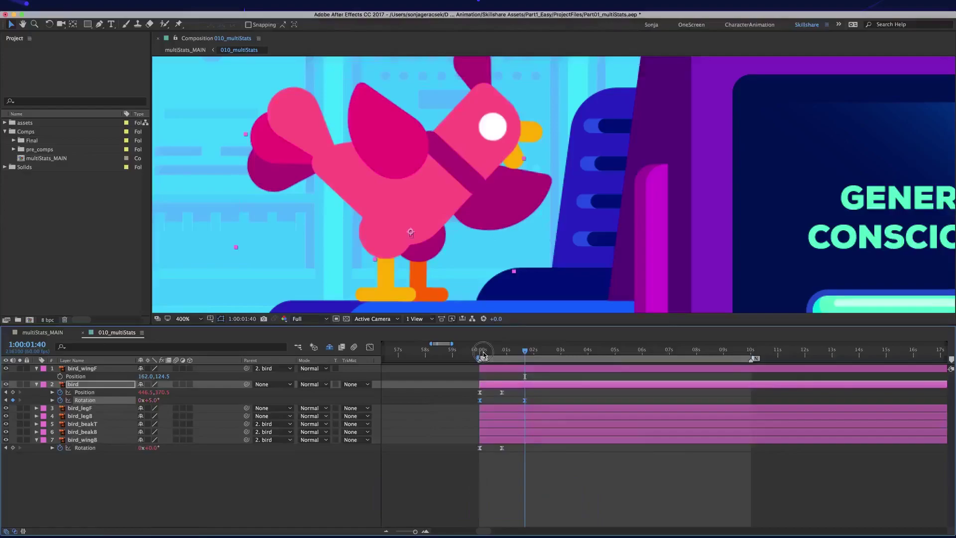
Step: Return to 1:00:00:00, reveal the Rotation of bird_wingF and bird_wingB, and shift both layers 20 frames earlier
{"action": "left_click", "coordinate": [481, 353]}
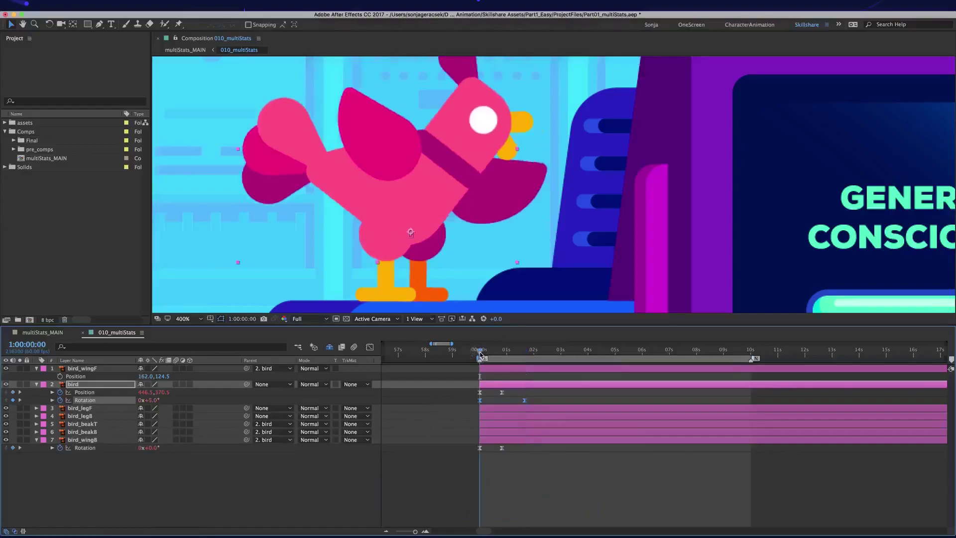
{"action": "left_click", "coordinate": [586, 444]}
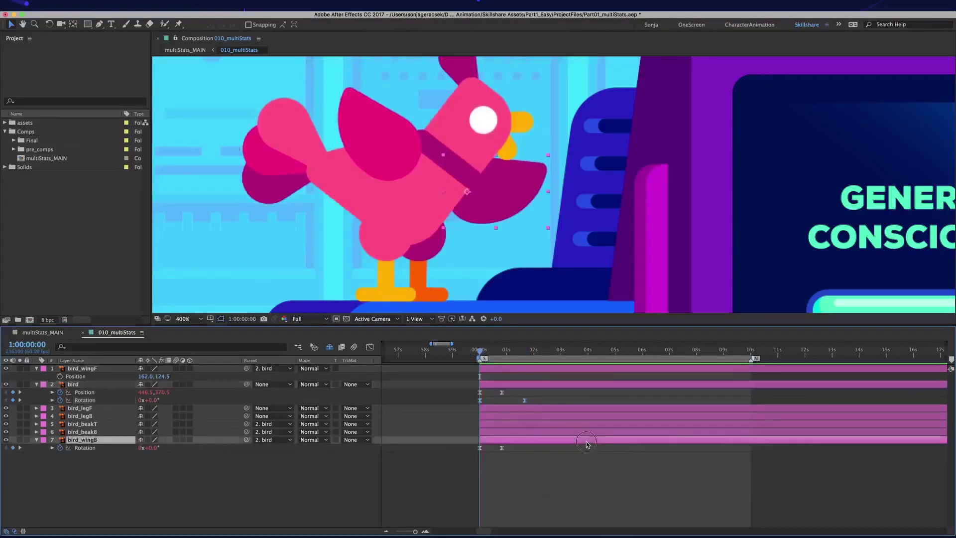
{"action": "left_click", "coordinate": [540, 369], "text": "super"}
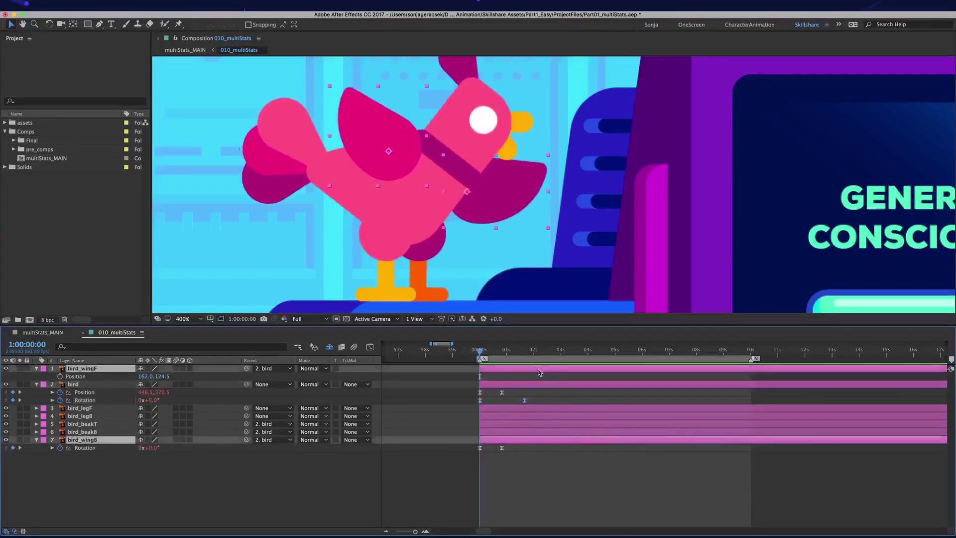
{"action": "key", "text": "super+grave"}
{"action": "key", "text": "r"}
{"action": "key", "text": "alt+shift+Page_Up"}
{"action": "key", "text": "alt+shift+Page_Up"}
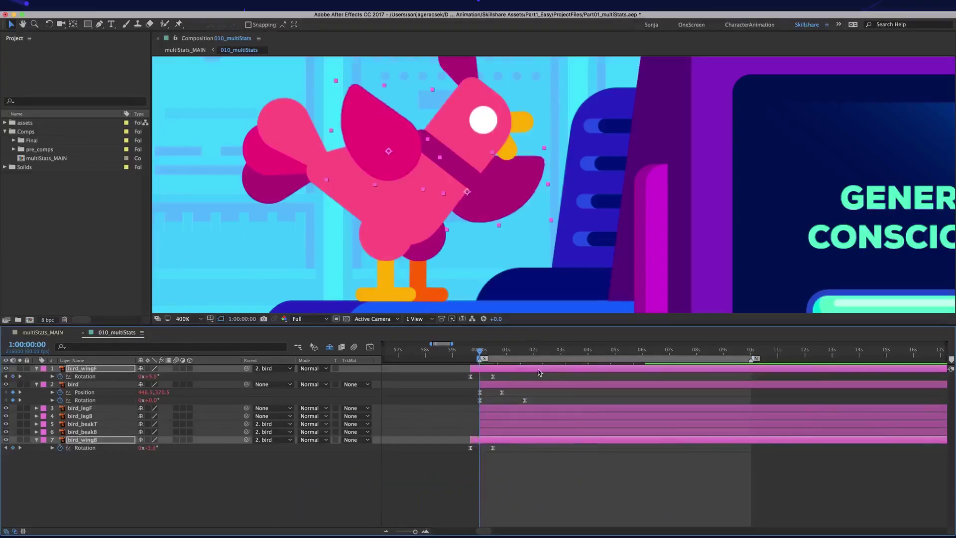
Step: Keyframe bird_beakT and bird_beakB Rotation at 0° at 1:00:00:00, then 5° and -5° respectively at 1:00:00:50, with Easy Ease
{"action": "left_click", "coordinate": [89, 432]}
{"action": "left_click", "coordinate": [89, 424], "text": "shift"}
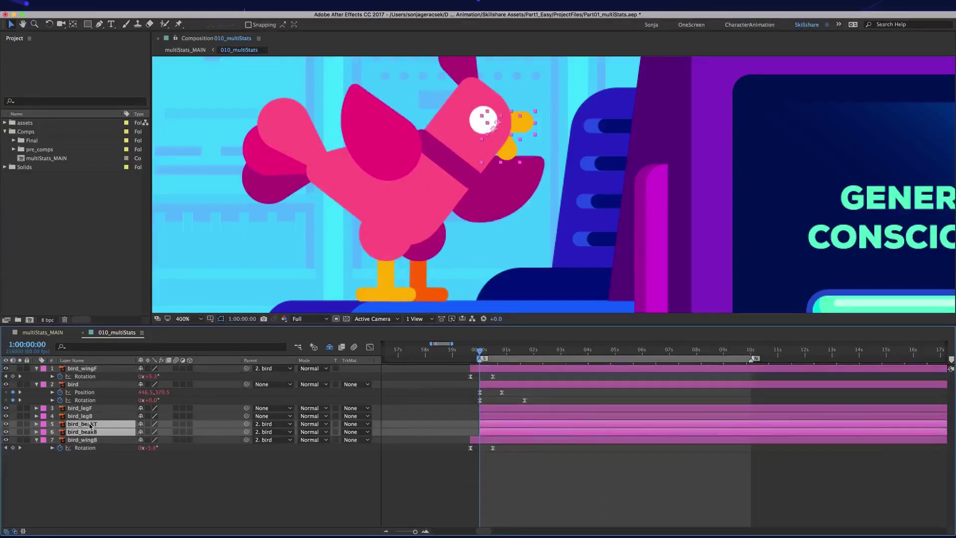
{"action": "key", "text": "alt+r"}
{"action": "left_click", "coordinate": [503, 354]}
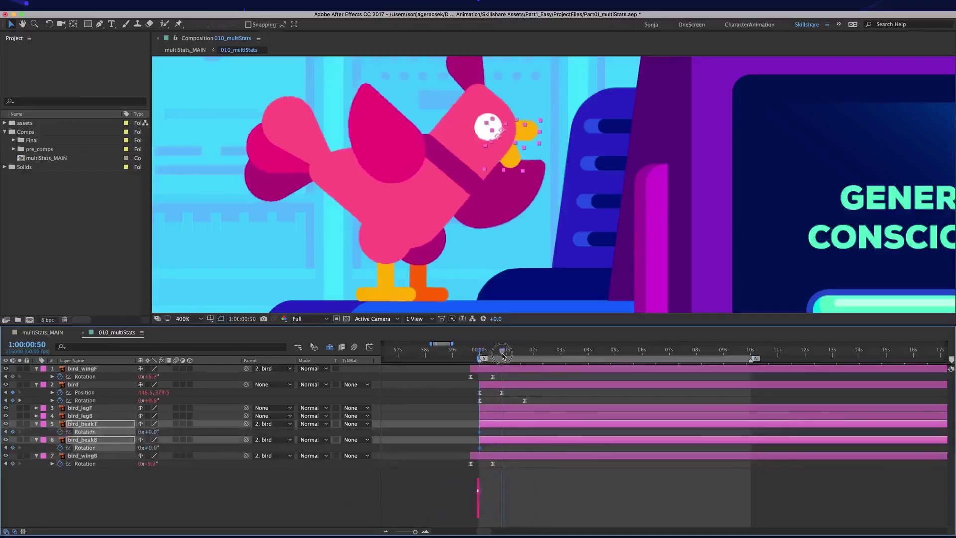
{"action": "left_click", "coordinate": [150, 432]}
{"action": "type", "text": "5"}
{"action": "key", "text": "Return"}
{"action": "left_click", "coordinate": [155, 446]}
{"action": "type", "text": "-5"}
{"action": "key", "text": "Return"}
{"action": "key", "text": "F9"}
Step: Copy only the loop expression from bird_wingB's Rotation, paste it onto bird_beakT and bird_beakB, and return to 1:00:00:00
{"action": "right_click", "coordinate": [115, 464]}
{"action": "left_click", "coordinate": [99, 440]}
{"action": "left_click", "coordinate": [99, 423], "text": "ctrl"}
{"action": "left_click", "coordinate": [658, 512]}
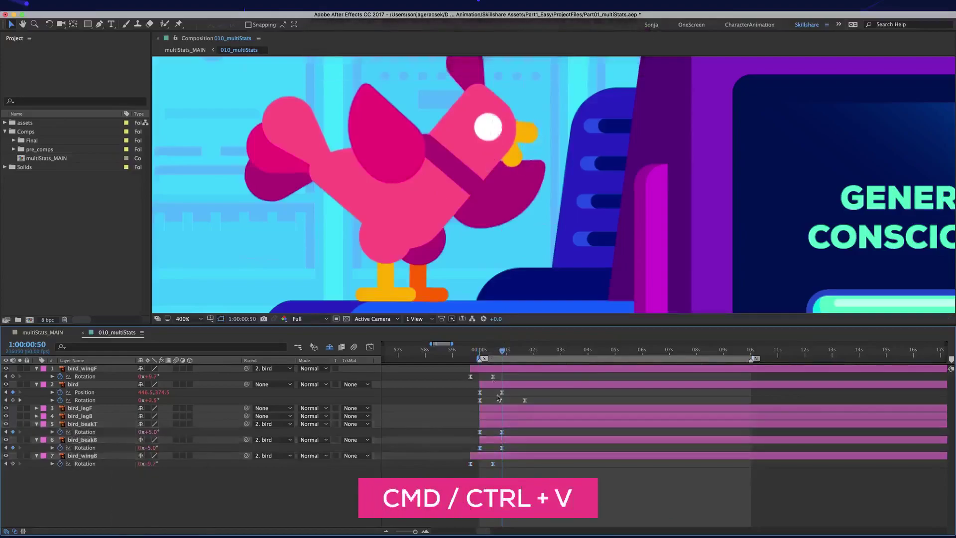
{"action": "key", "text": "Home"}
{"action": "key", "text": "shift+/"}
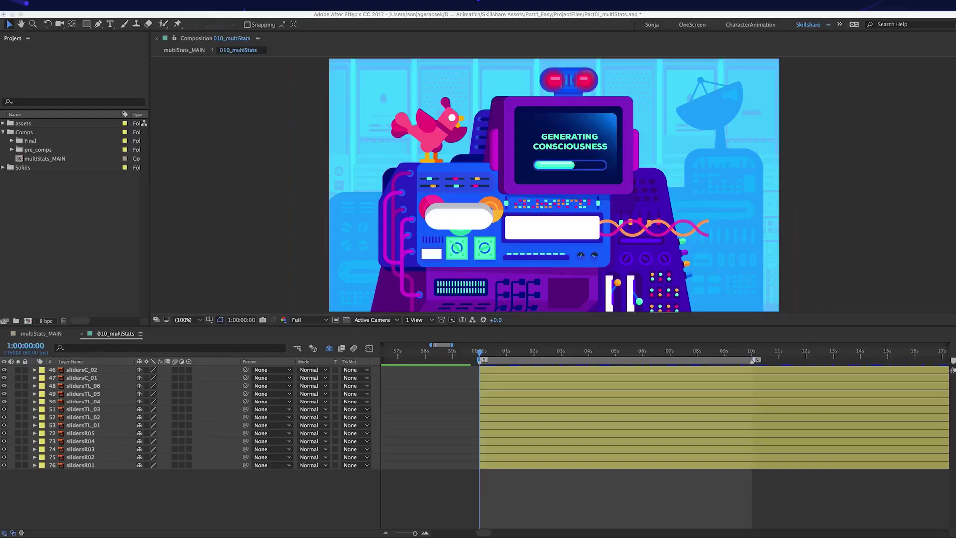
Step: Add Position keyframes at 1:00:00:00 to the layers slidersR01 through slidersR05
{"action": "left_click", "coordinate": [87, 465]}
{"action": "left_click", "coordinate": [82, 433], "text": "shift"}
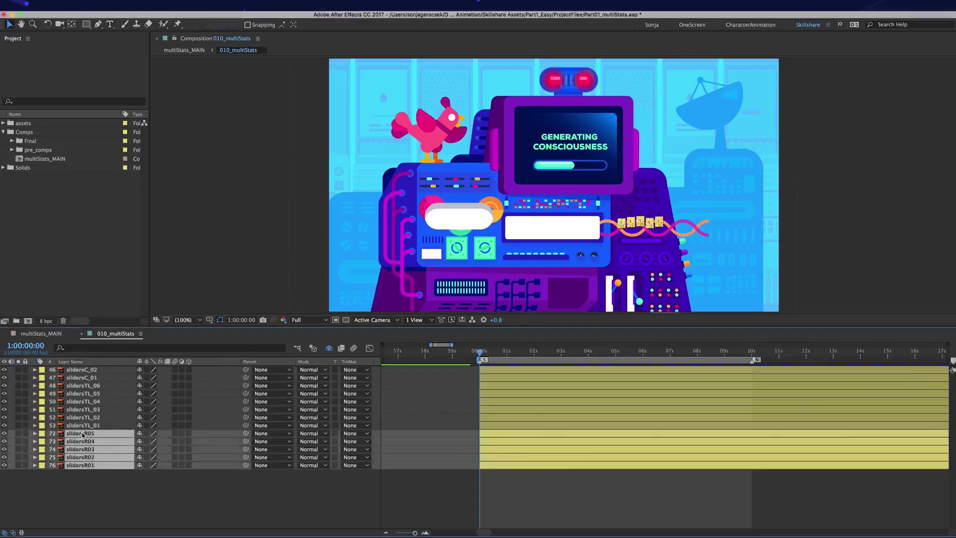
{"action": "key", "text": "alt+p"}
{"action": "key", "text": "period"}
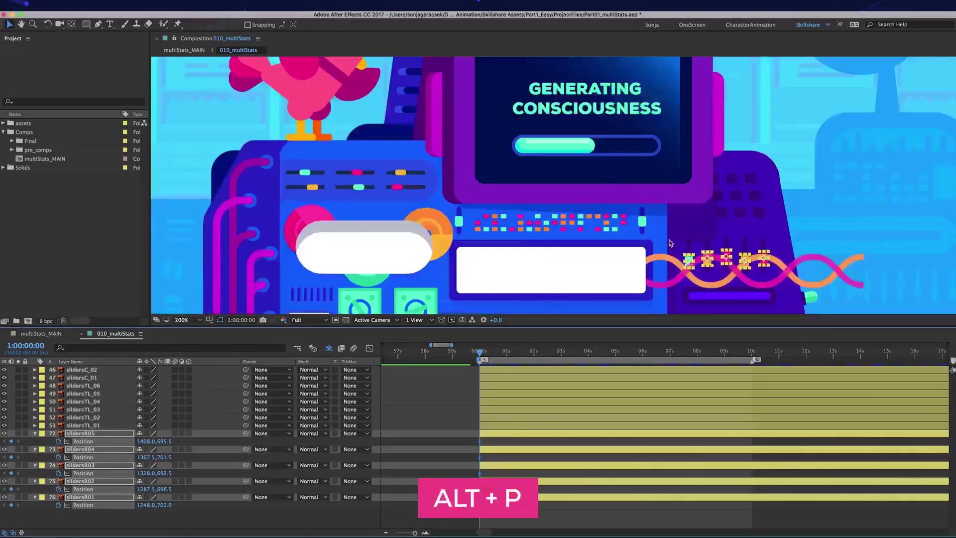
{"action": "scroll", "coordinate": [761, 269], "scroll_direction": "up", "scroll_amount": 2}
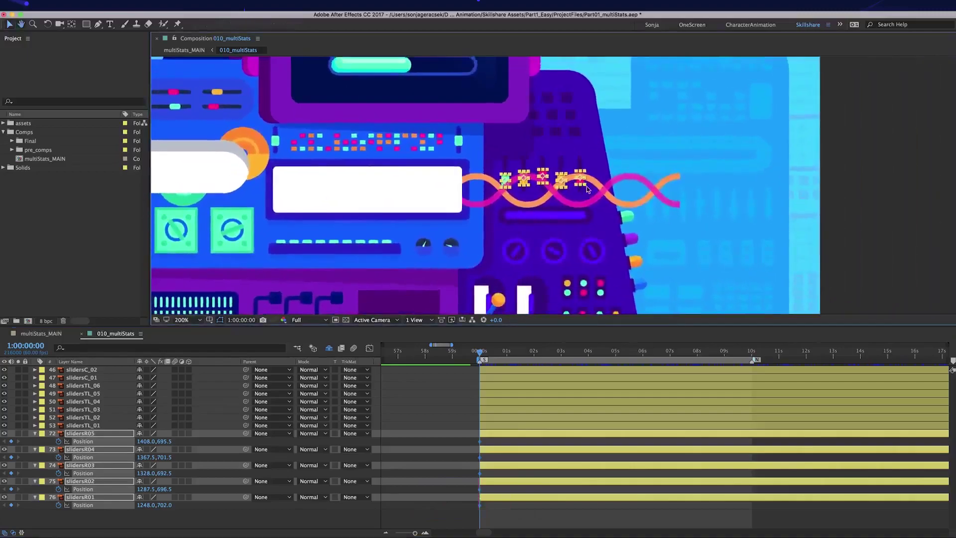
Step: At 1:00:00:50, move the five slidersR knobs straight up to the tops of their tracks and apply Easy Ease to all their keyframes
{"action": "left_click", "coordinate": [500, 357]}
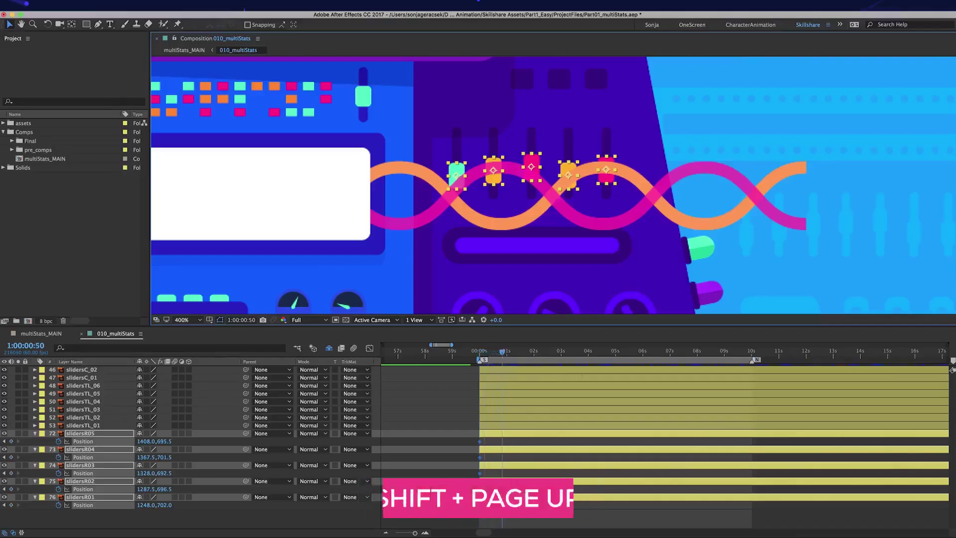
{"action": "left_click", "coordinate": [456, 172]}
{"action": "left_click_drag", "start_coordinate": [456, 172], "coordinate": [456, 140]}
{"action": "left_click_drag", "start_coordinate": [494, 170], "coordinate": [532, 139]}
{"action": "left_click_drag", "start_coordinate": [568, 170], "coordinate": [567, 139]}
{"action": "left_click_drag", "start_coordinate": [606, 167], "coordinate": [606, 139]}
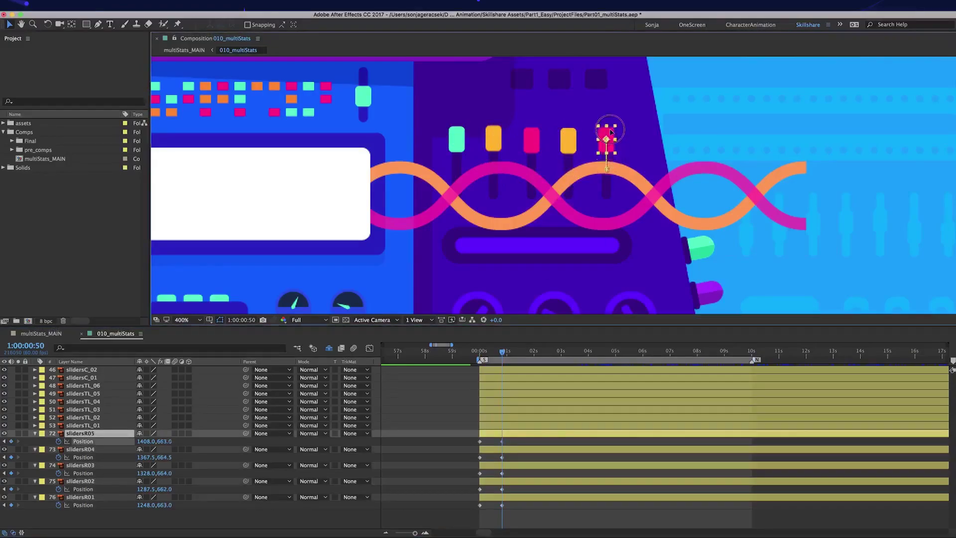
{"action": "left_click_drag", "start_coordinate": [463, 440], "coordinate": [512, 517]}
{"action": "key", "text": "F9"}
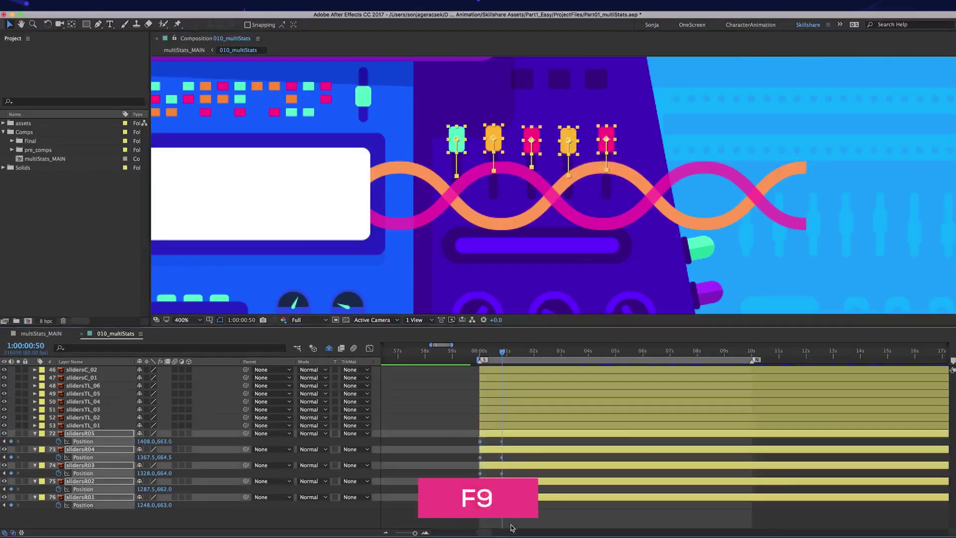
{"action": "left_click", "coordinate": [512, 522]}
Step: Add the expression loopOut(type = "pingpong", numKeyframes = 0) to slidersR01's Position
{"action": "left_click", "coordinate": [58, 504], "text": "alt"}
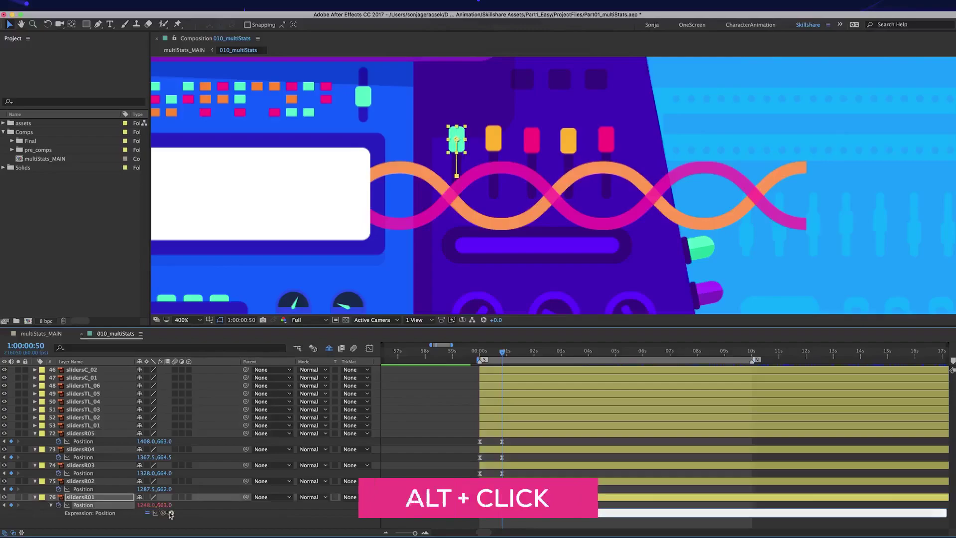
{"action": "left_click", "coordinate": [172, 513]}
{"action": "mouse_move", "coordinate": [203, 531]}
{"action": "mouse_move", "coordinate": [214, 511]}
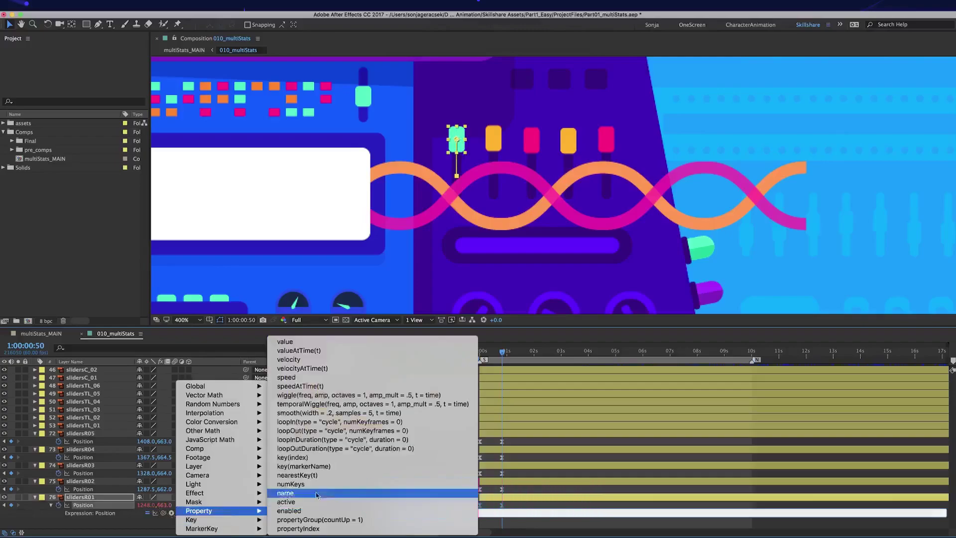
{"action": "left_click", "coordinate": [332, 431]}
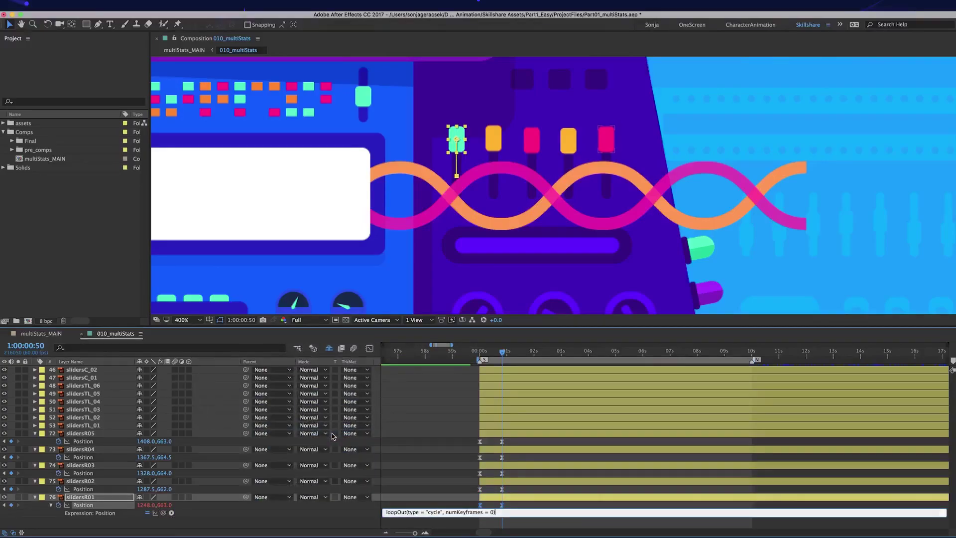
{"action": "double_click", "coordinate": [436, 512]}
{"action": "type", "text": "pingpong"}
{"action": "key", "text": "KP_Enter"}
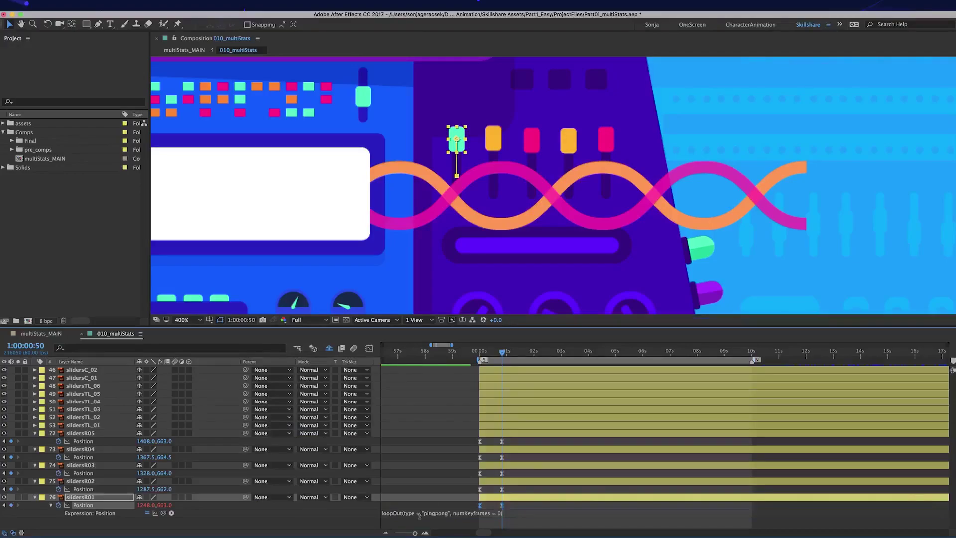
Step: Copy only the expression from slidersR01's Position and paste it onto the layers up through slidersR05
{"action": "right_click", "coordinate": [88, 504]}
{"action": "left_click", "coordinate": [121, 519]}
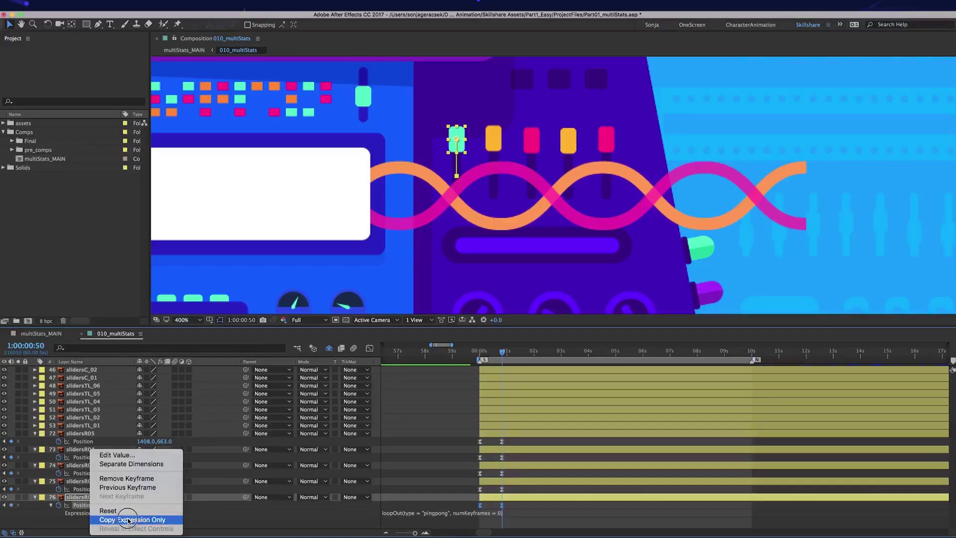
{"action": "left_click", "coordinate": [88, 434], "text": "shift"}
{"action": "key", "text": "super+v"}
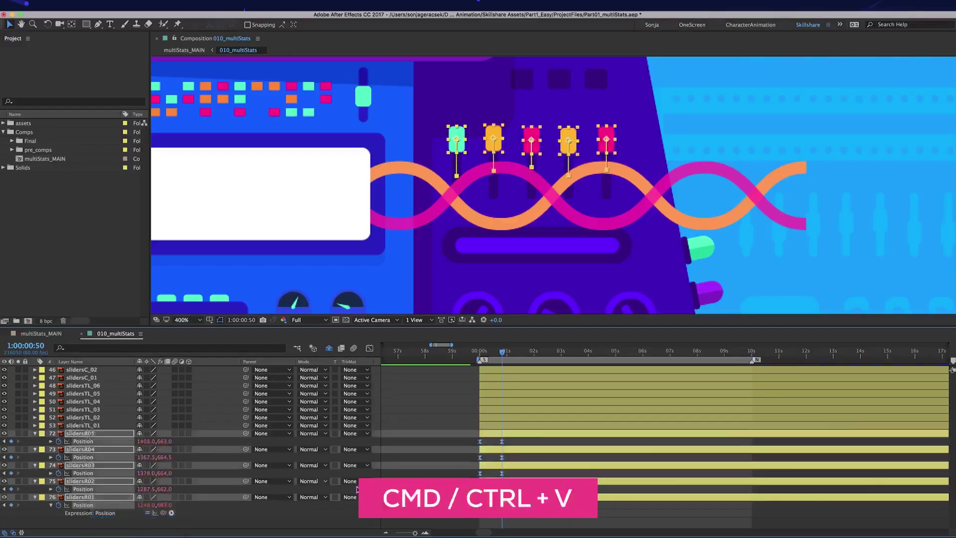
{"action": "left_click", "coordinate": [420, 443]}
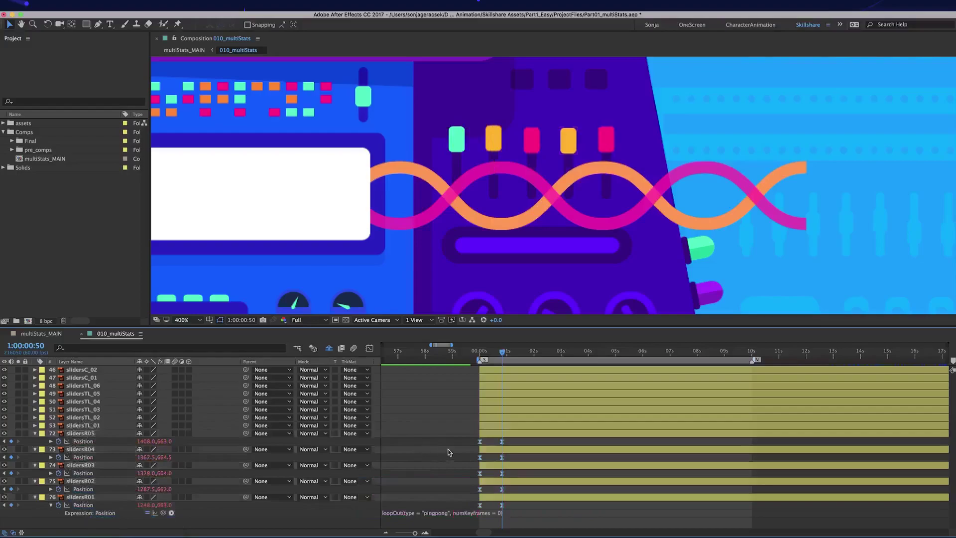
Step: Time-reverse the Position keyframes of slidersR02 and slidersR04
{"action": "left_click", "coordinate": [511, 481]}
{"action": "left_click", "coordinate": [480, 489]}
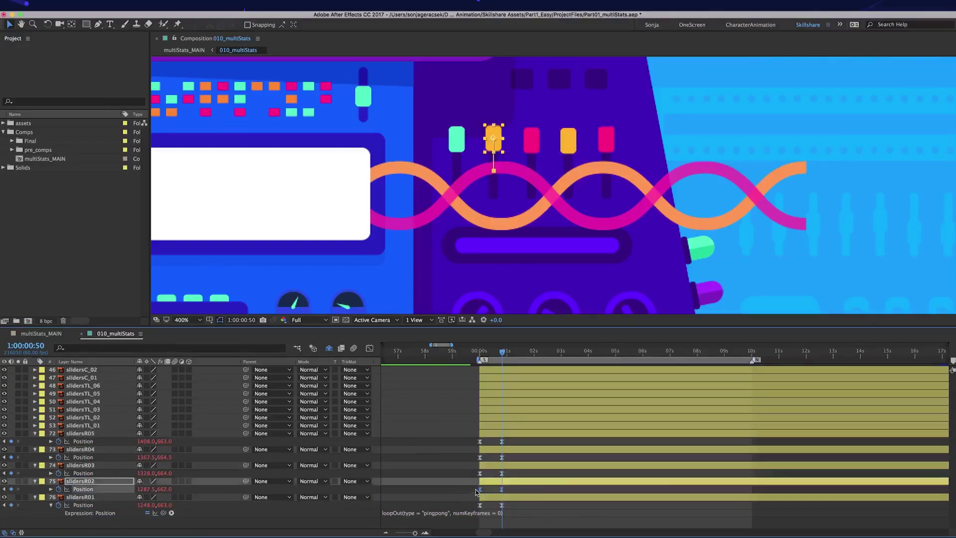
{"action": "right_click", "coordinate": [479, 489]}
{"action": "mouse_move", "coordinate": [547, 529]}
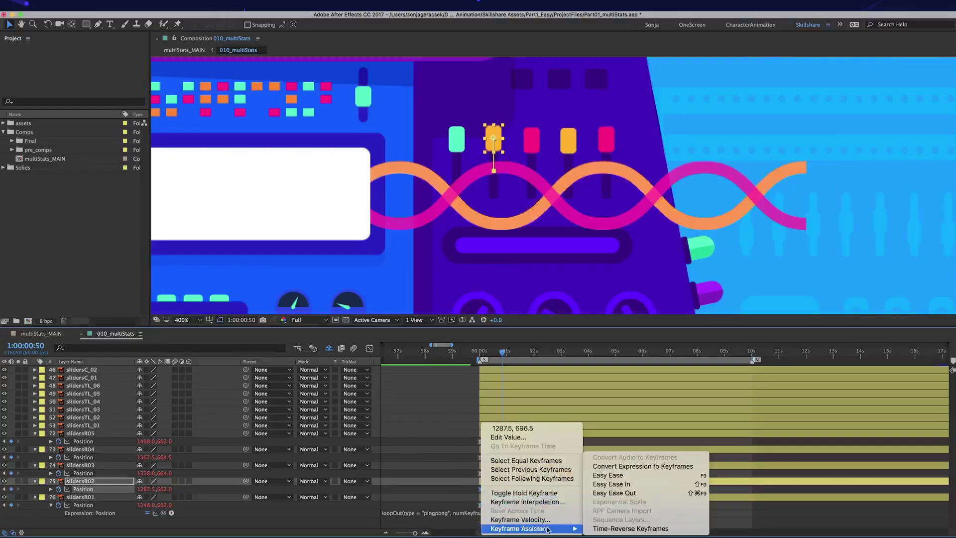
{"action": "left_click", "coordinate": [680, 528]}
{"action": "left_click", "coordinate": [479, 457]}
{"action": "right_click", "coordinate": [480, 457]}
{"action": "mouse_move", "coordinate": [536, 528]}
{"action": "left_click", "coordinate": [641, 529]}
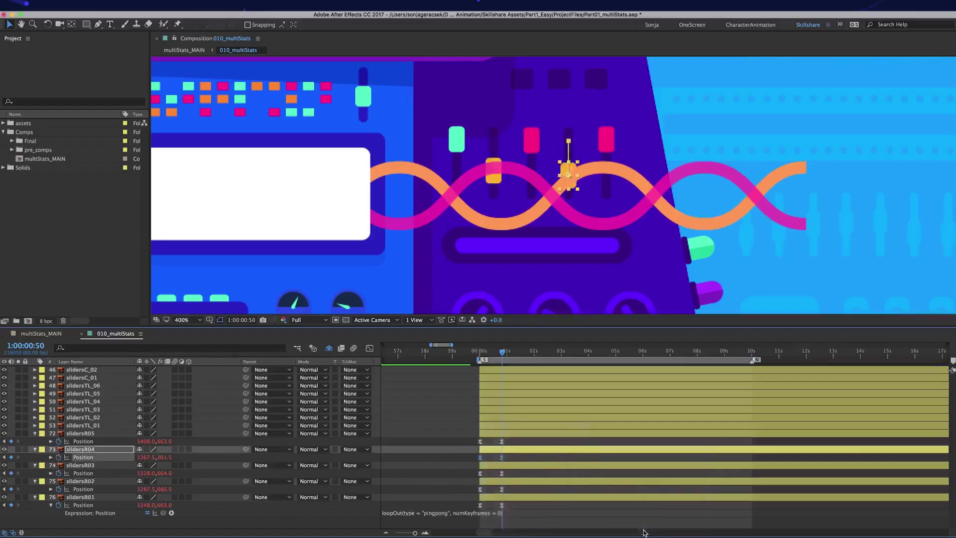
Step: Return to 1:00:00:00 and shift slidersR04, slidersR03, slidersR02 and slidersR01 earlier by 10, 20, 30 and 40 frames respectively
{"action": "left_click_drag", "start_coordinate": [501, 351], "coordinate": [480, 352]}
{"action": "left_click", "coordinate": [515, 454]}
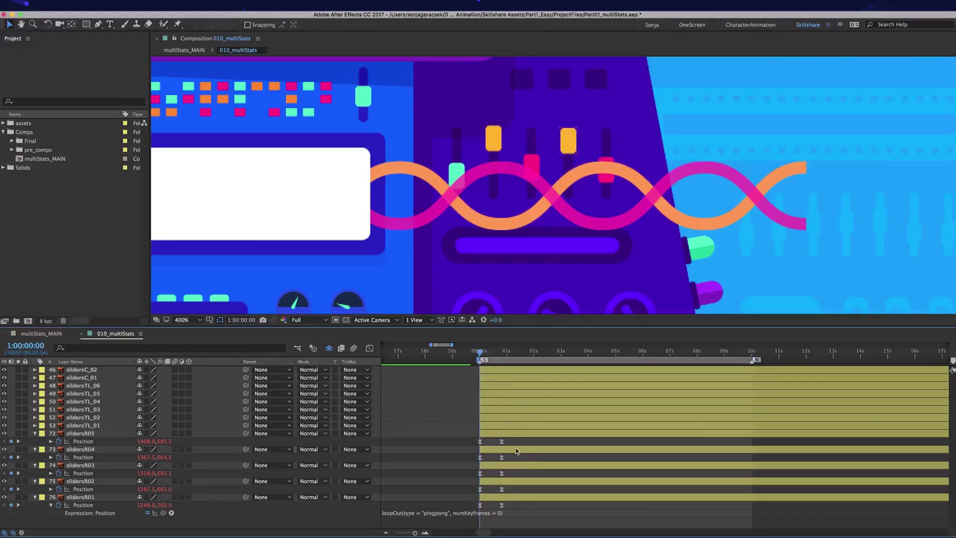
{"action": "left_click", "coordinate": [515, 450]}
{"action": "key", "text": "alt+shift+Page_Up"}
{"action": "left_click", "coordinate": [521, 466]}
{"action": "key", "text": "alt+shift+Page_Up"}
{"action": "key", "text": "alt+shift+Page_Up"}
{"action": "left_click", "coordinate": [528, 481]}
{"action": "key", "text": "alt+shift+Page_Up"}
{"action": "key", "text": "alt+shift+Page_Up"}
{"action": "key", "text": "alt+shift+Page_Up"}
{"action": "left_click", "coordinate": [528, 497]}
{"action": "key", "text": "alt+shift+Page_Up"}
{"action": "key", "text": "alt+shift+Page_Up"}
{"action": "key", "text": "alt+shift+Page_Up"}
{"action": "key", "text": "alt+shift+Page_Up"}
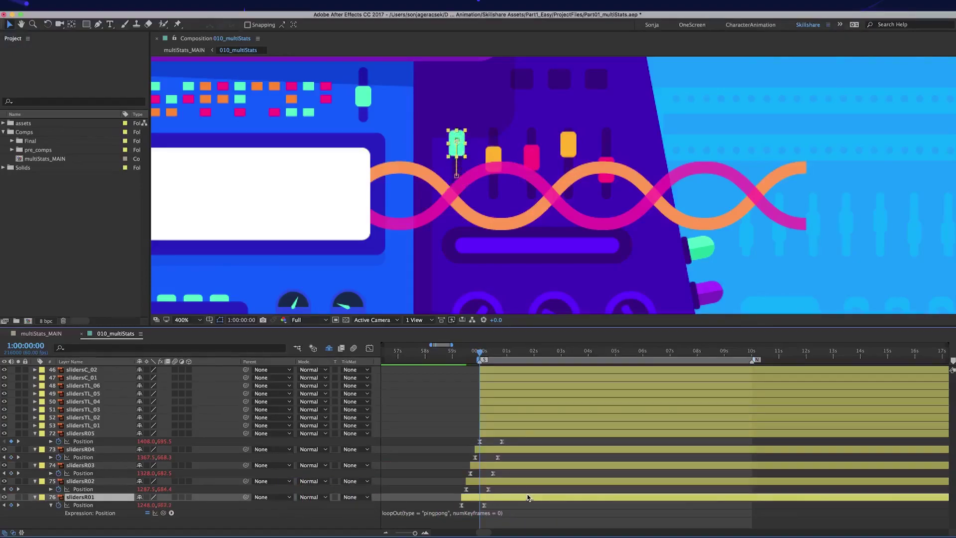
Step: Add Position keyframes at 1:00:00:00 to the layers slidersTL_01 through slidersTL_06
{"action": "left_click", "coordinate": [99, 425]}
{"action": "left_click", "coordinate": [99, 385], "text": "shift"}
{"action": "left_click_drag", "start_coordinate": [323, 133], "coordinate": [946, 284]}
{"action": "left_click", "coordinate": [495, 425]}
{"action": "left_click", "coordinate": [495, 387], "text": "shift"}
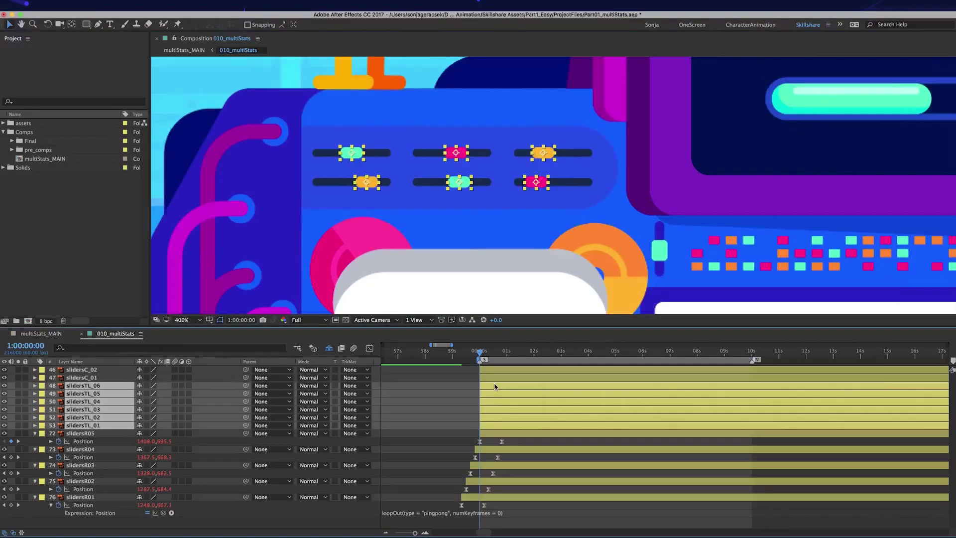
{"action": "key", "text": "p"}
Step: At 1:00:00:50, move slidersTL_01, 02 and 05 to their tracks' right ends and 03, 04 and 06 to the left ends; Easy Ease the keyframes
{"action": "left_click", "coordinate": [502, 351]}
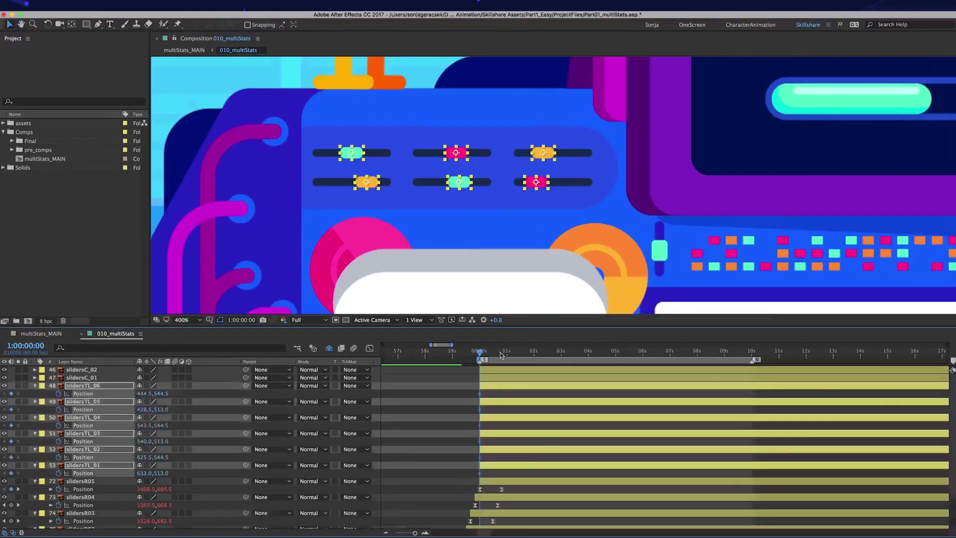
{"action": "left_click", "coordinate": [552, 152]}
{"action": "left_click_drag", "start_coordinate": [552, 151], "coordinate": [573, 152]}
{"action": "left_click_drag", "start_coordinate": [536, 182], "coordinate": [581, 182]}
{"action": "left_click", "coordinate": [577, 153]}
{"action": "left_click", "coordinate": [450, 153]}
{"action": "left_click_drag", "start_coordinate": [450, 153], "coordinate": [423, 153]}
{"action": "left_click_drag", "start_coordinate": [458, 182], "coordinate": [323, 182]}
{"action": "left_click_drag", "start_coordinate": [353, 154], "coordinate": [381, 153]}
{"action": "left_click_drag", "start_coordinate": [385, 389], "coordinate": [518, 470]}
{"action": "key", "text": "F9"}
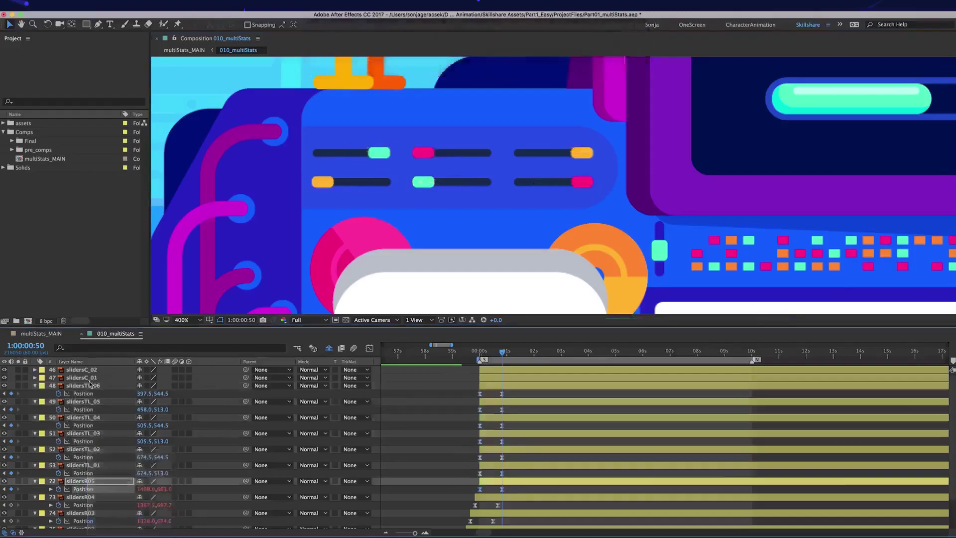
Step: Stagger slidersTL_05 down through slidersTL_01 and slidersR05 so each layer is shifted 10 frames earlier than the one above it
{"action": "left_click", "coordinate": [501, 402]}
{"action": "left_click", "coordinate": [502, 480], "text": "shift"}
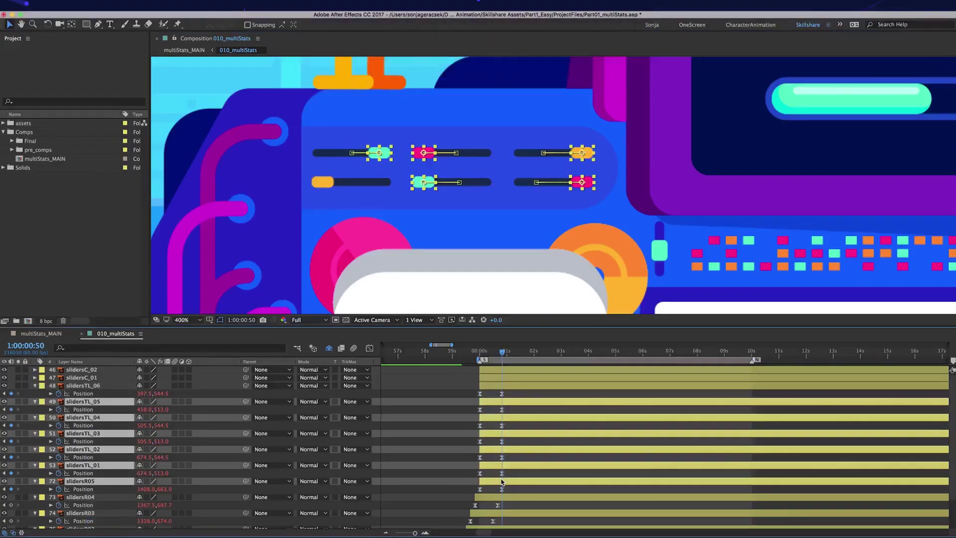
{"action": "left_click_drag", "start_coordinate": [510, 401], "coordinate": [506, 403]}
{"action": "key", "text": "alt+shift+Page_Up"}
{"action": "key", "text": "alt+shift+Page_Up"}
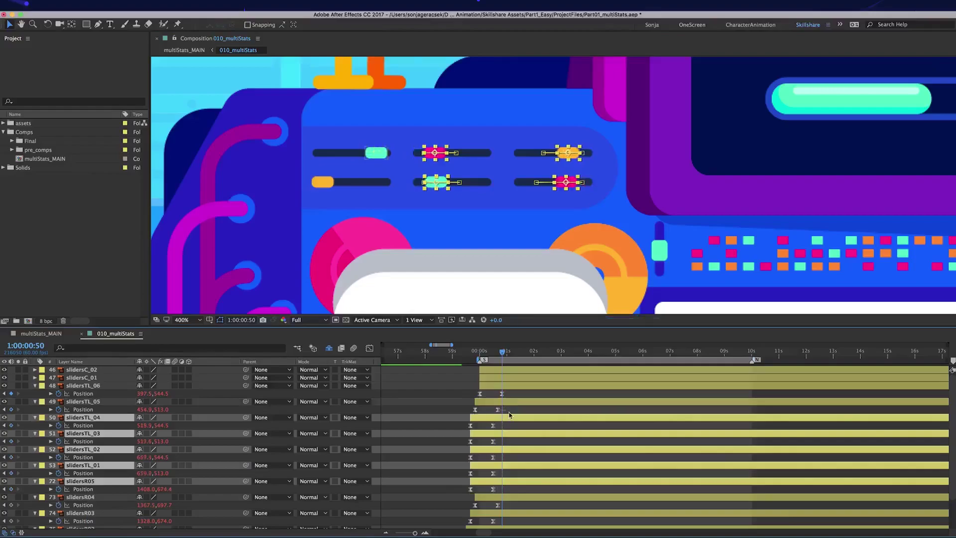
{"action": "left_click", "coordinate": [512, 419], "text": "super"}
{"action": "key", "text": "alt+shift+Page_Up"}
{"action": "left_click", "coordinate": [518, 434], "text": "super"}
{"action": "key", "text": "alt+shift+Page_Up"}
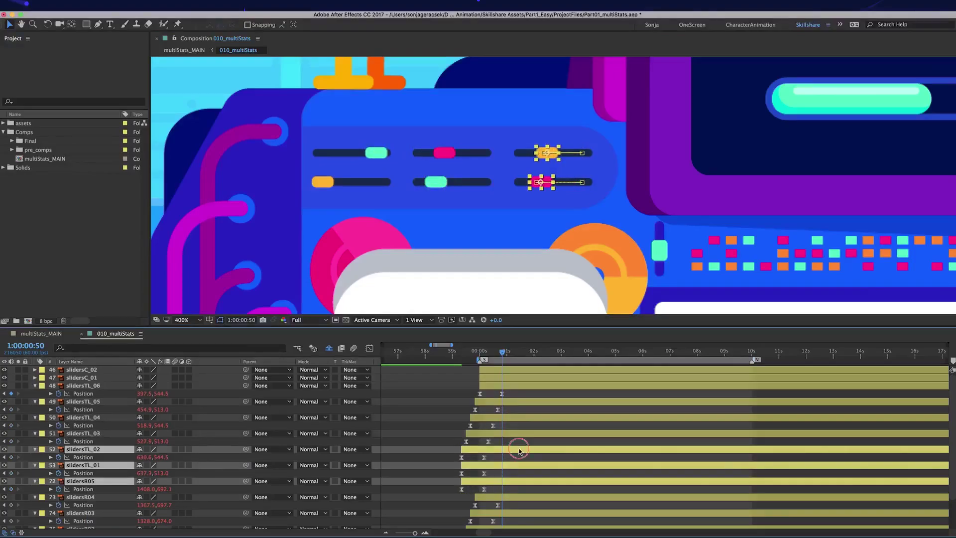
{"action": "left_click", "coordinate": [518, 450], "text": "super"}
{"action": "key", "text": "alt+shift+Page_Up"}
{"action": "left_click", "coordinate": [536, 465], "text": "super"}
{"action": "key", "text": "alt+shift+Page_Up"}
Step: Return to 1:00:00:00 and add Position keyframes to slidersC_01 and slidersC_02
{"action": "mouse_move", "coordinate": [481, 355]}
{"action": "left_mouse_down"}
{"action": "mouse_move", "coordinate": [533, 355]}
{"action": "mouse_move", "coordinate": [480, 355]}
{"action": "left_mouse_up"}
{"action": "left_click", "coordinate": [82, 378]}
{"action": "left_click_drag", "start_coordinate": [856, 239], "coordinate": [508, 215]}
{"action": "left_click", "coordinate": [507, 371], "text": "super"}
{"action": "key", "text": "p"}
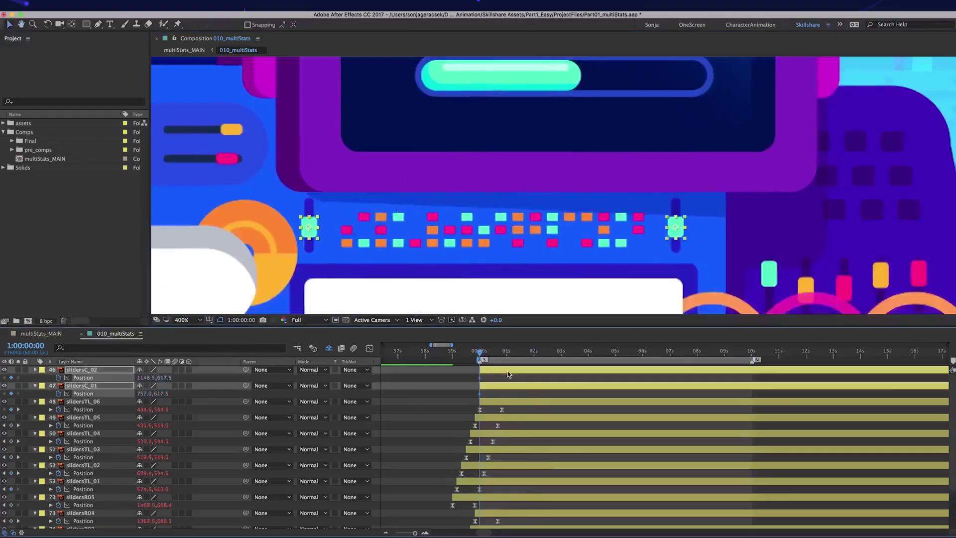
Step: At 1:00:00:50, move slidersC_01 down to Y 636 and slidersC_02 up to Y 598.5, and apply Easy Ease to their keyframes
{"action": "left_click", "coordinate": [457, 388]}
{"action": "key", "text": "k"}
{"action": "left_click_drag", "start_coordinate": [310, 228], "coordinate": [310, 245]}
{"action": "left_click_drag", "start_coordinate": [675, 227], "coordinate": [676, 208]}
{"action": "left_click_drag", "start_coordinate": [461, 374], "coordinate": [516, 397]}
{"action": "key", "text": "F9"}
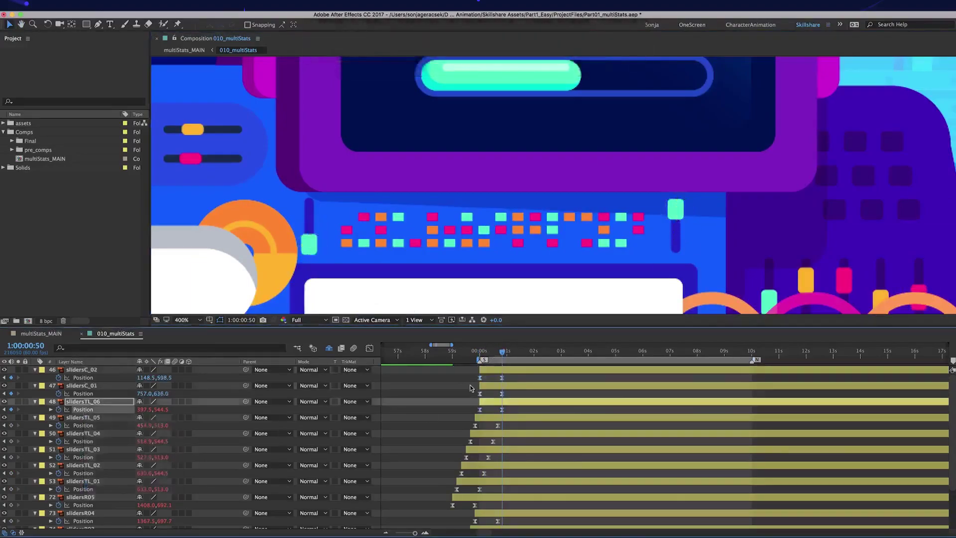
Step: Shift slidersC_01 10 frames earlier and preview the whole composition from 1:00:00:00
{"action": "left_click", "coordinate": [524, 386]}
{"action": "key", "text": "alt+shift+Page_Up"}
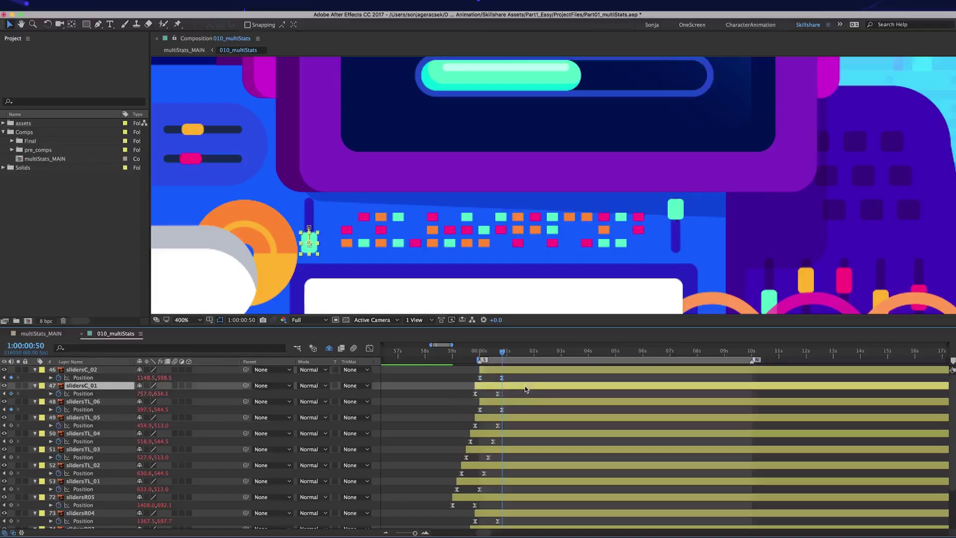
{"action": "key", "text": "shift+slash"}
{"action": "key", "text": "Home"}
{"action": "key", "text": "F2"}
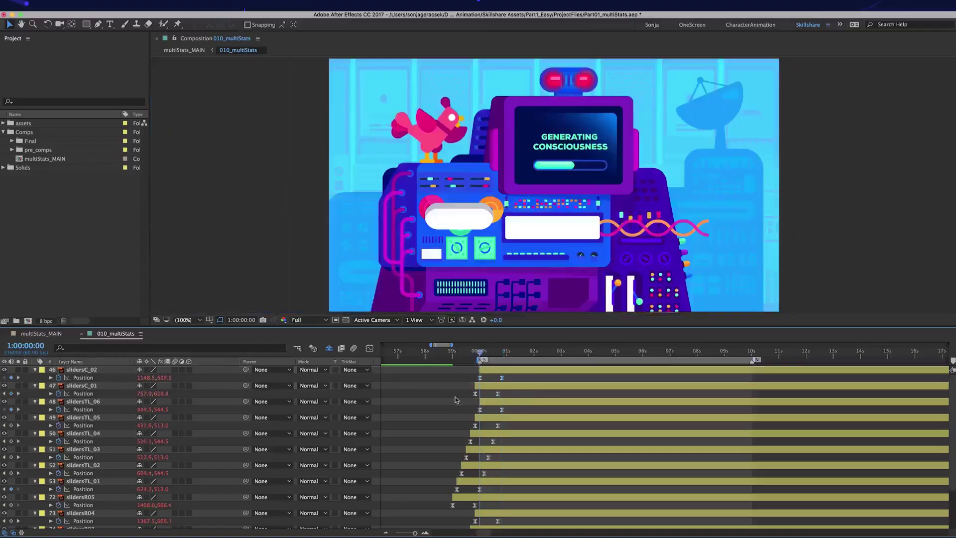
{"action": "key", "text": "space"}
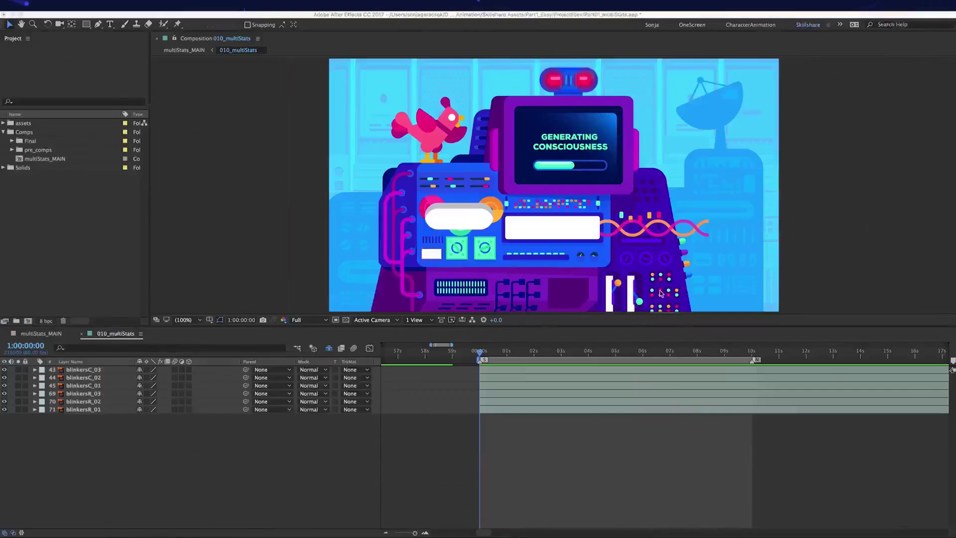
Step: Pre-compose the three blinkersC and three blinkersR layers as 010a_blinkers, and select the new composition in the pre_comps folder
{"action": "left_click", "coordinate": [568, 203]}
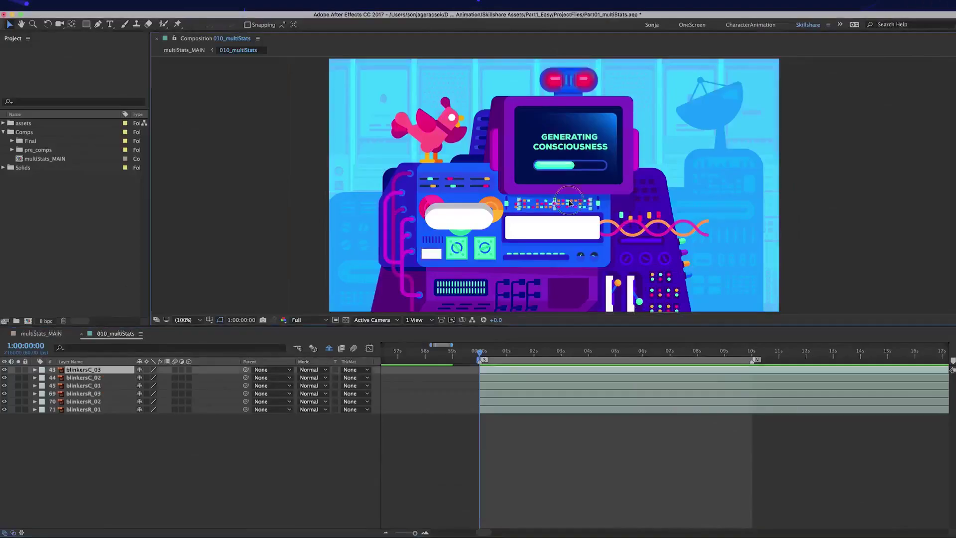
{"action": "left_click_drag", "start_coordinate": [501, 417], "coordinate": [500, 374]}
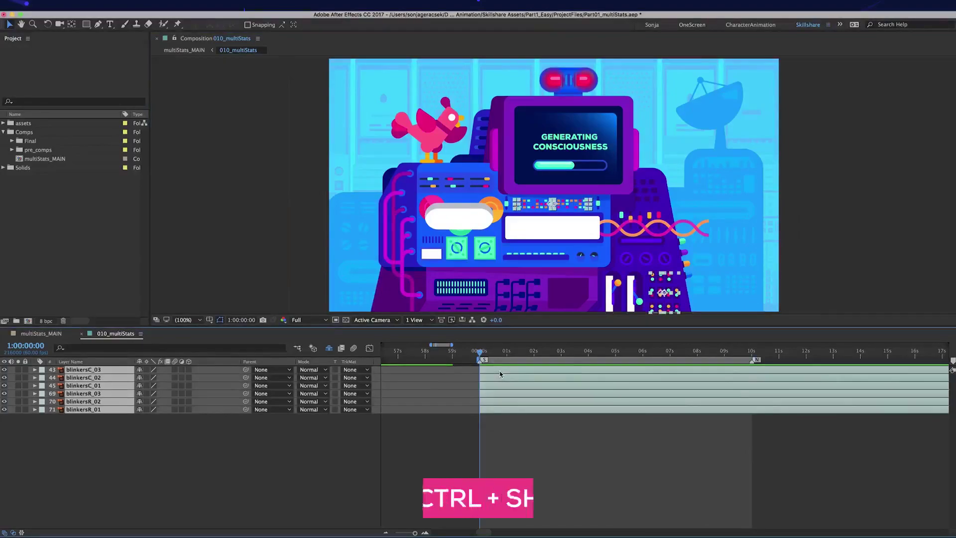
{"action": "key", "text": "super+shift+c"}
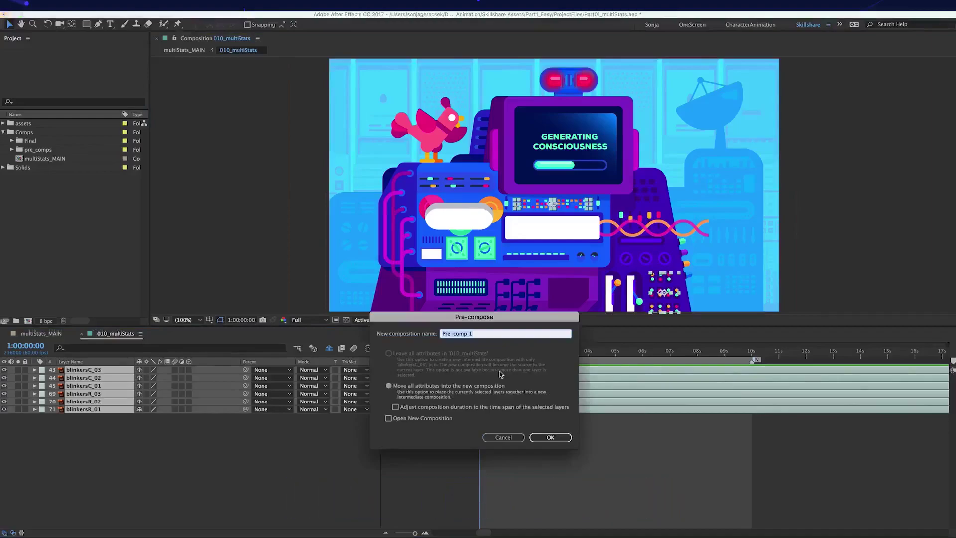
{"action": "type", "text": "010a_blinkers"}
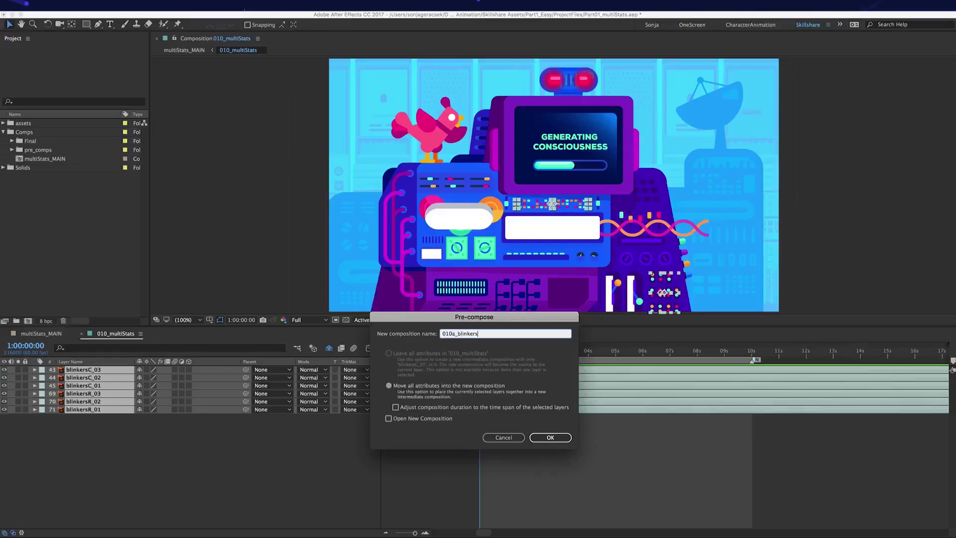
{"action": "left_click", "coordinate": [565, 441]}
{"action": "left_click", "coordinate": [456, 333]}
{"action": "left_click", "coordinate": [550, 437]}
{"action": "left_click", "coordinate": [12, 150]}
{"action": "left_click", "coordinate": [76, 168]}
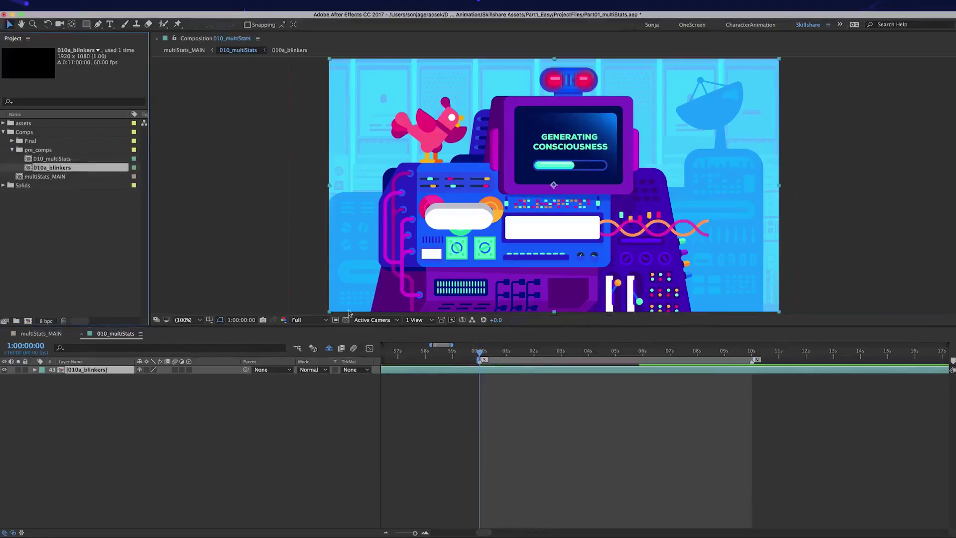
Step: Add a layer marker to 010a_blinkers at 1:00:00:00 and trim the layer's start to that time
{"action": "left_click", "coordinate": [508, 378]}
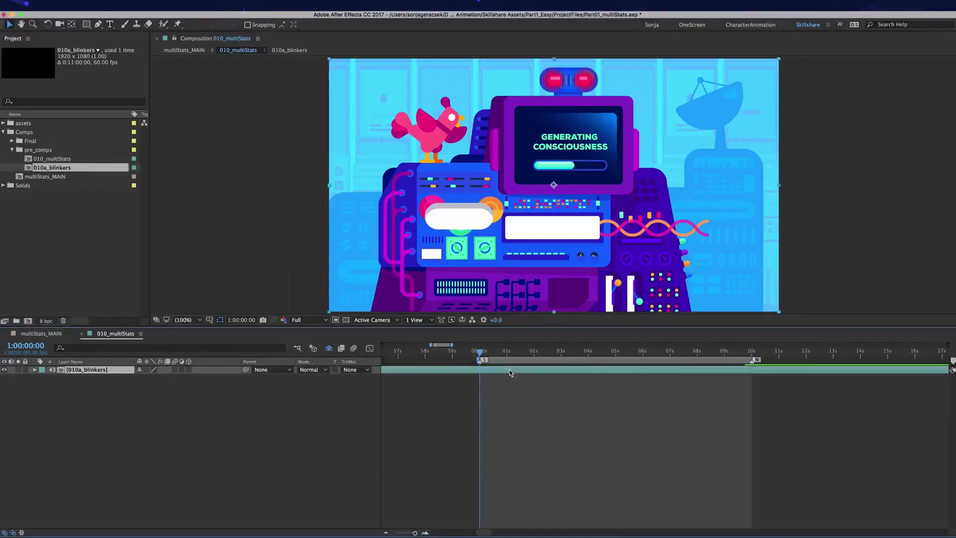
{"action": "key", "text": "KP_Multiply"}
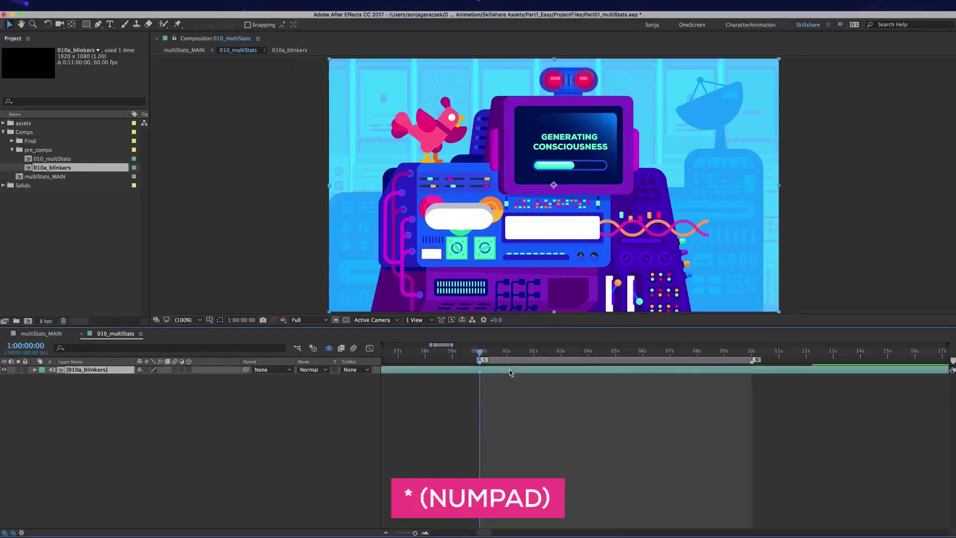
{"action": "key", "text": "alt+bracketleft"}
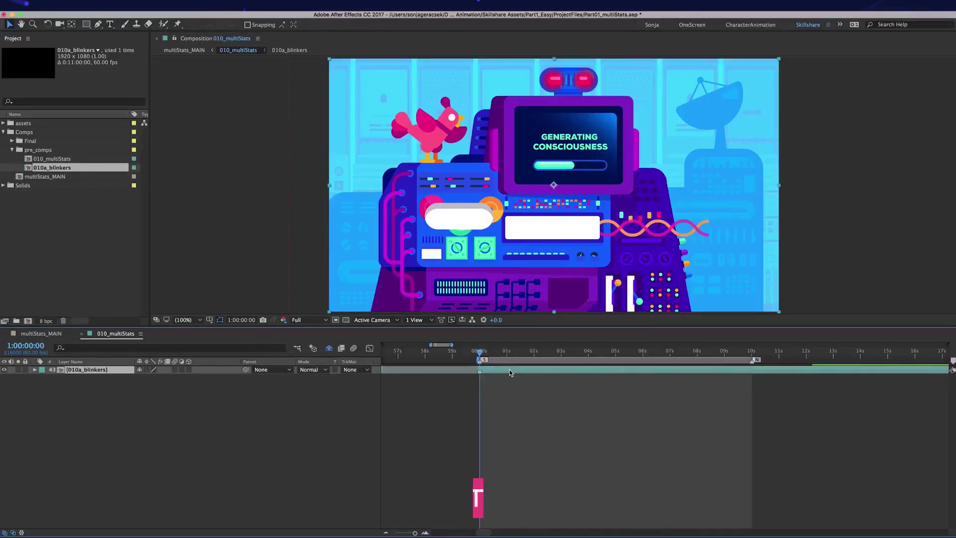
Step: Open the 010a_blinkers composition and hide blinkersC_01, blinkersC_02 and blinkersC_03, keeping the blinkersR layers visible
{"action": "double_click", "coordinate": [509, 372]}
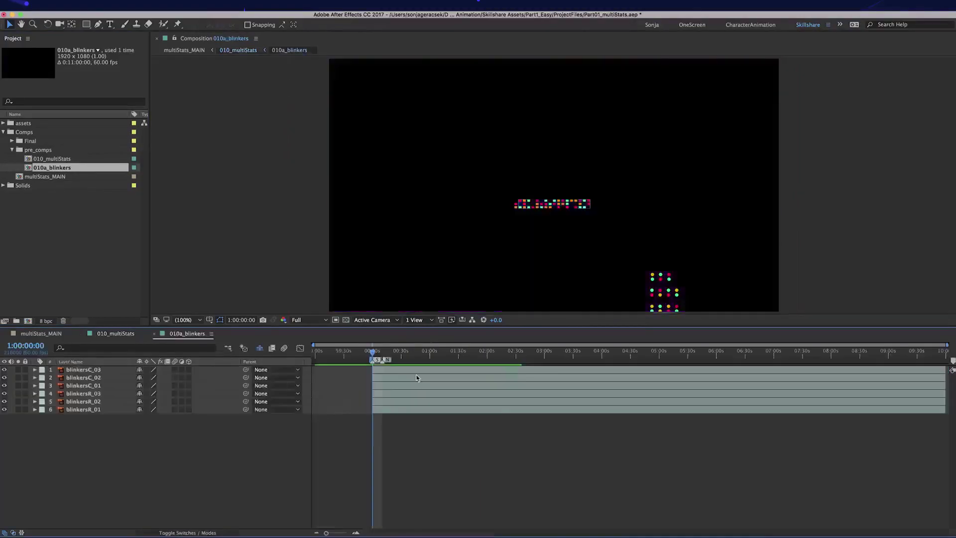
{"action": "left_click_drag", "start_coordinate": [6, 370], "coordinate": [6, 389]}
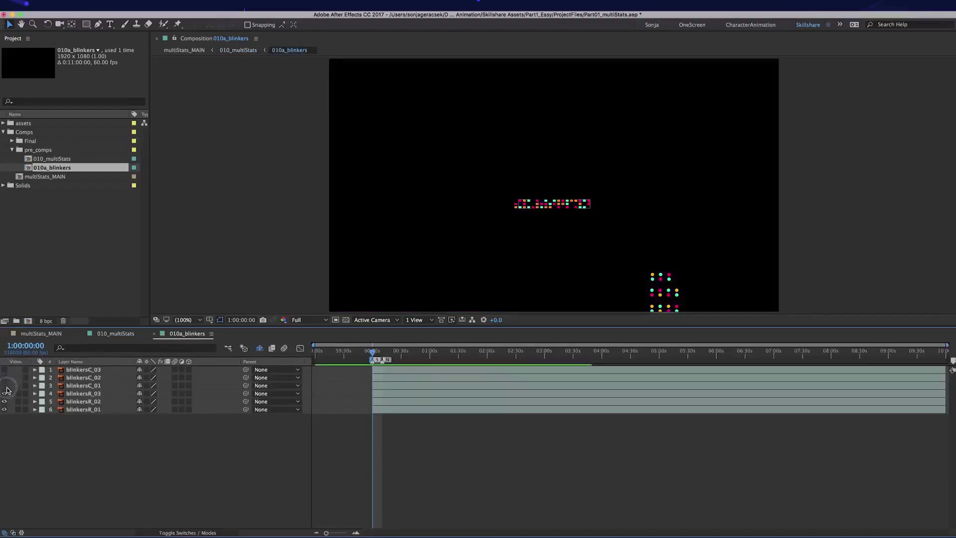
{"action": "left_click", "coordinate": [6, 402]}
{"action": "left_click", "coordinate": [7, 402]}
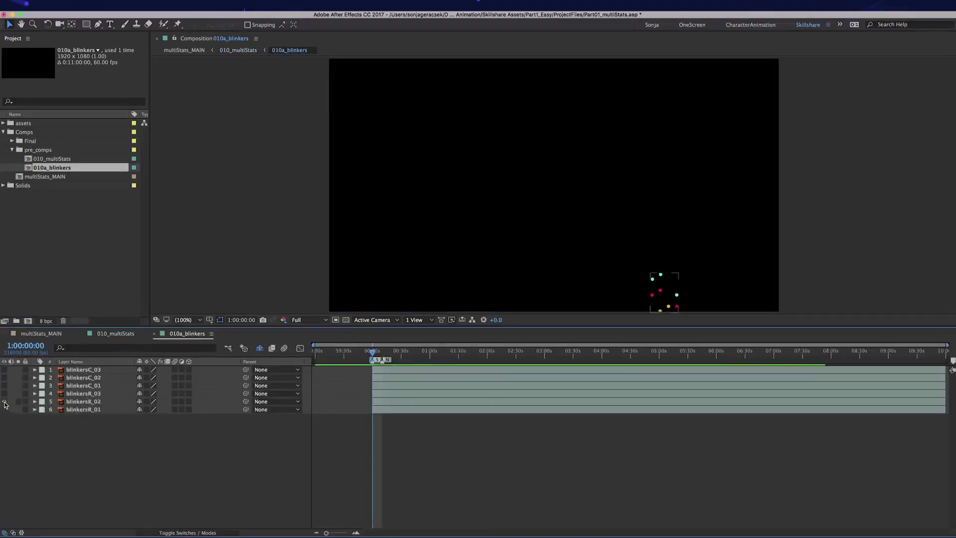
{"action": "left_click", "coordinate": [5, 394]}
{"action": "left_click", "coordinate": [5, 401]}
{"action": "left_click", "coordinate": [5, 409]}
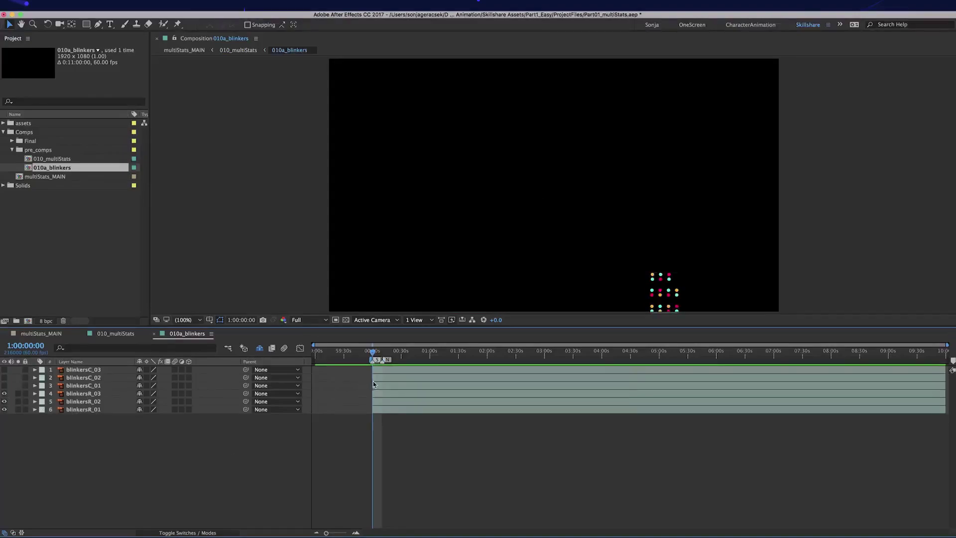
Step: Solo blinkersR_01 and keyframe its Opacity from 0% at 1:00:00:00 to 100% at 1:00:01:00
{"action": "key", "text": "equal"}
{"action": "left_click", "coordinate": [378, 410]}
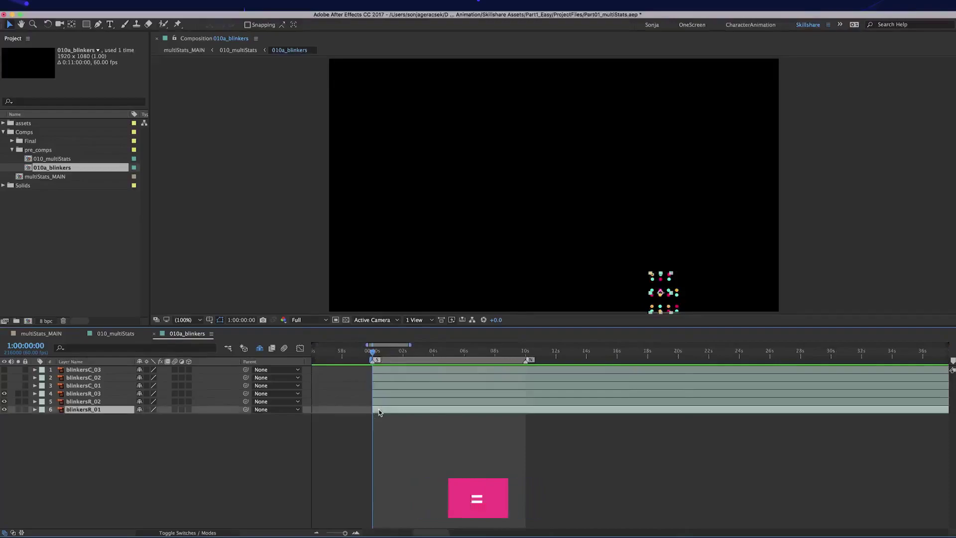
{"action": "key", "text": "alt+t"}
{"action": "key", "text": "shift+Page_Down"}
{"action": "key", "text": "shift+Page_Down"}
{"action": "key", "text": "shift+Page_Down"}
{"action": "key", "text": "shift+Page_Down"}
{"action": "key", "text": "shift+Page_Down"}
{"action": "key", "text": "shift+Page_Down"}
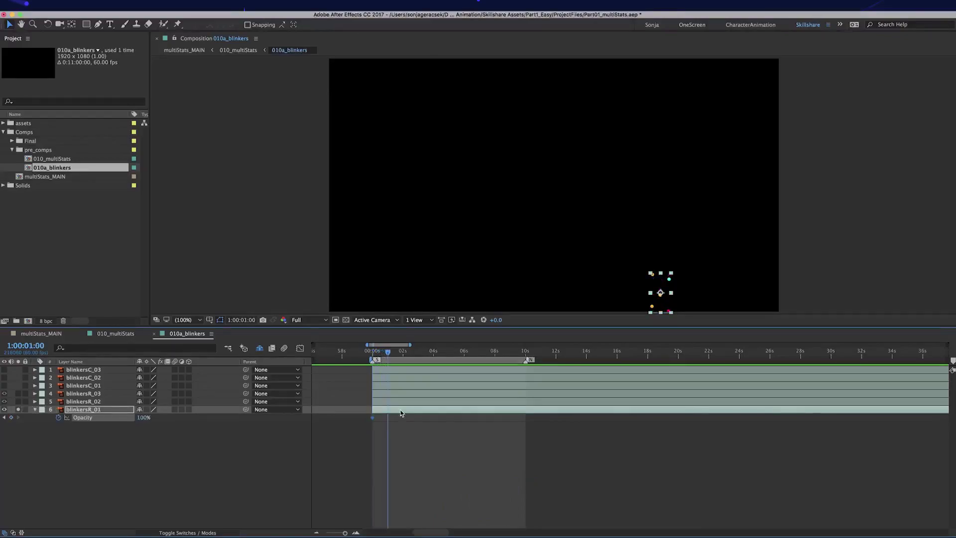
{"action": "left_click", "coordinate": [11, 417]}
{"action": "double_click", "coordinate": [372, 417]}
{"action": "type", "text": "0"}
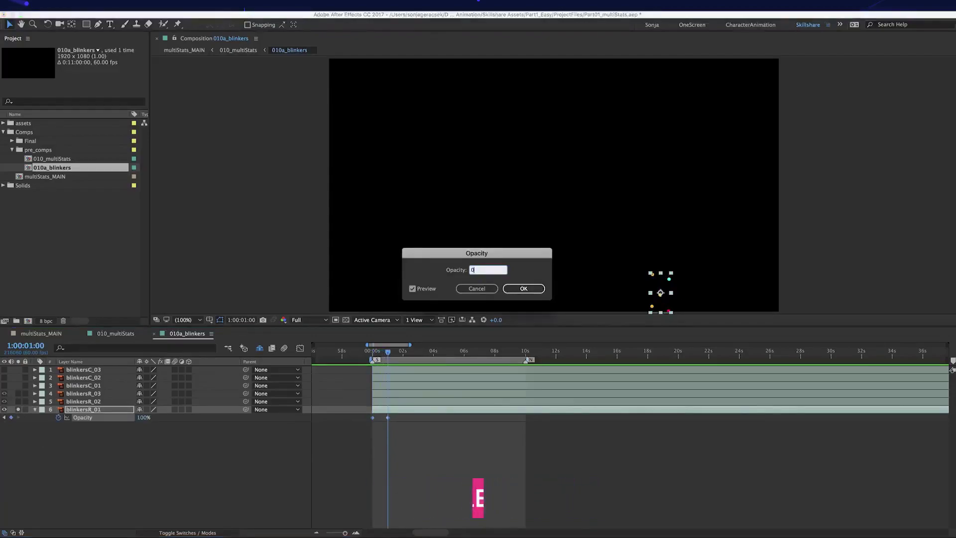
{"action": "key", "text": "Return"}
Step: Paste the 0% Opacity keyframe of blinkersR_01 at 1:00:02:00 and apply Easy Ease to all its keyframes
{"action": "key", "text": "shift+Page_Down"}
{"action": "key", "text": "shift+Page_Down"}
{"action": "key", "text": "shift+Page_Down"}
{"action": "key", "text": "shift+Page_Down"}
{"action": "key", "text": "shift+Page_Down"}
{"action": "key", "text": "shift+Page_Down"}
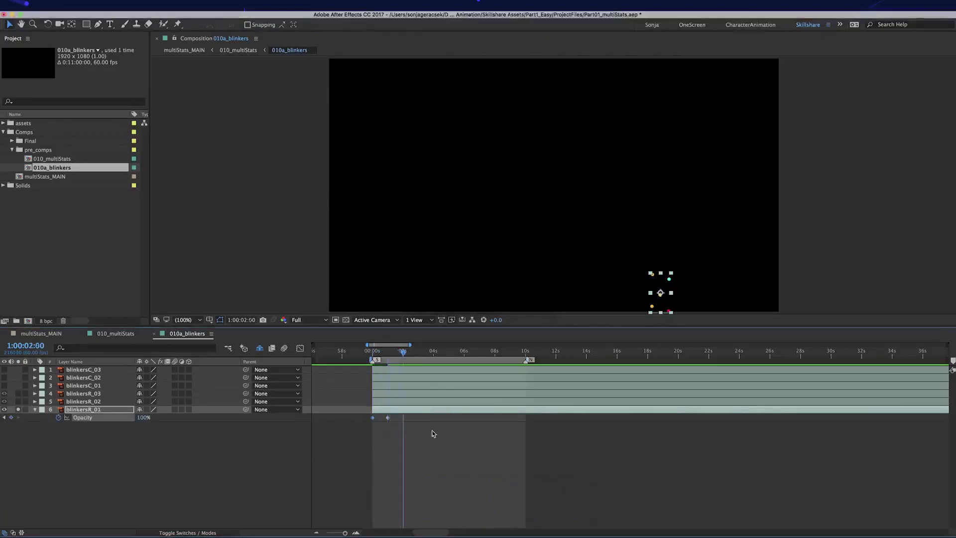
{"action": "left_click", "coordinate": [373, 418]}
{"action": "key", "text": "super+v"}
{"action": "left_click_drag", "start_coordinate": [459, 444], "coordinate": [357, 406]}
{"action": "key", "text": "F9"}
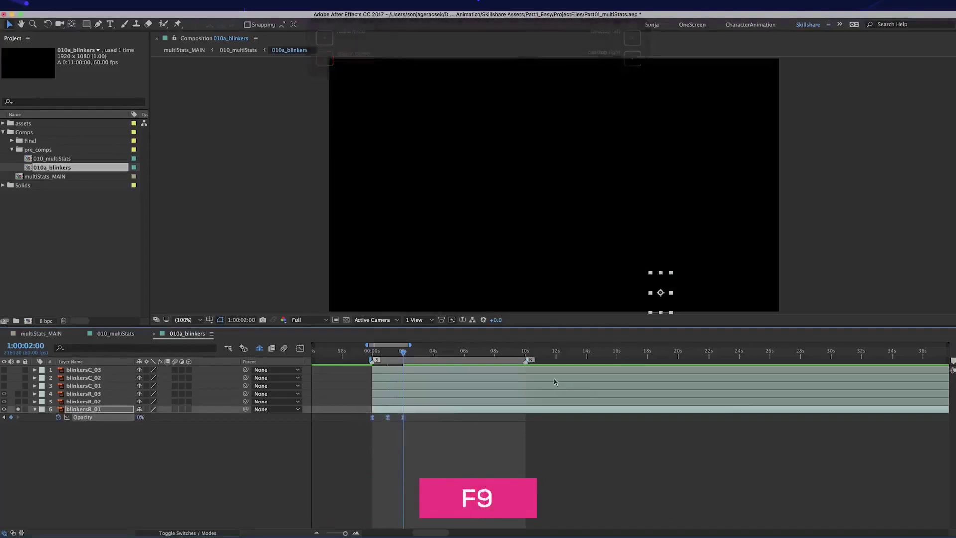
Step: End the work area at 1:00:02:00 and enlarge the timeline around it
{"action": "left_click", "coordinate": [525, 362]}
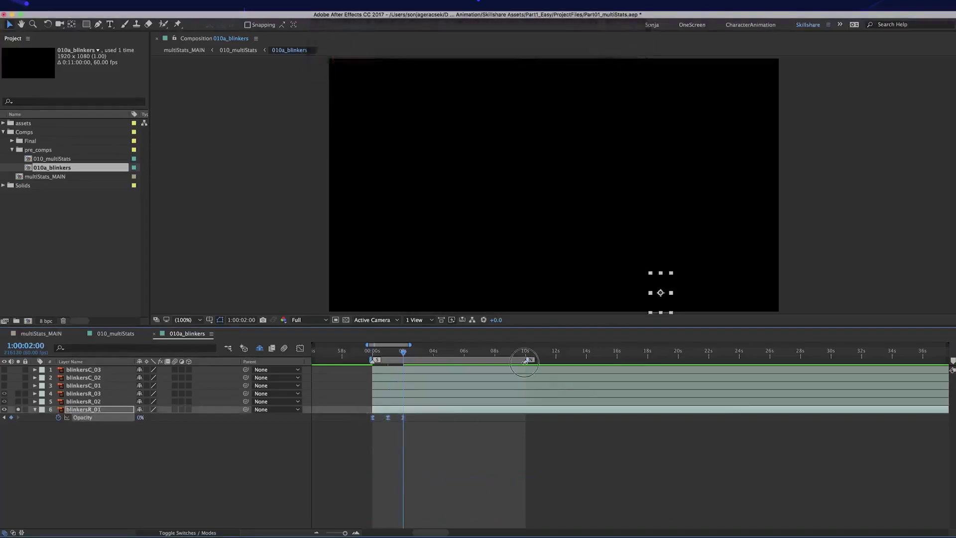
{"action": "key", "text": "n"}
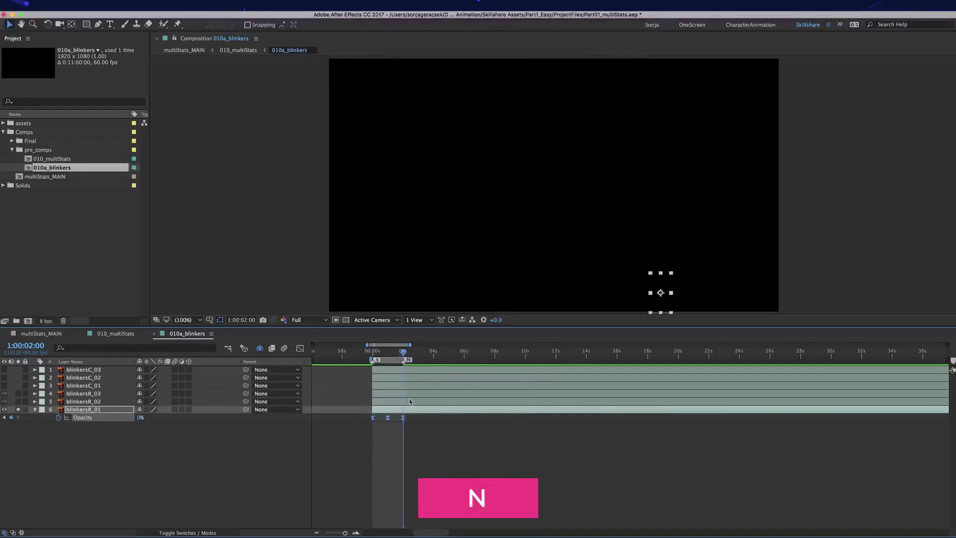
{"action": "key", "text": "="}
{"action": "left_click_drag", "start_coordinate": [416, 446], "coordinate": [601, 442]}
{"action": "left_click", "coordinate": [618, 473]}
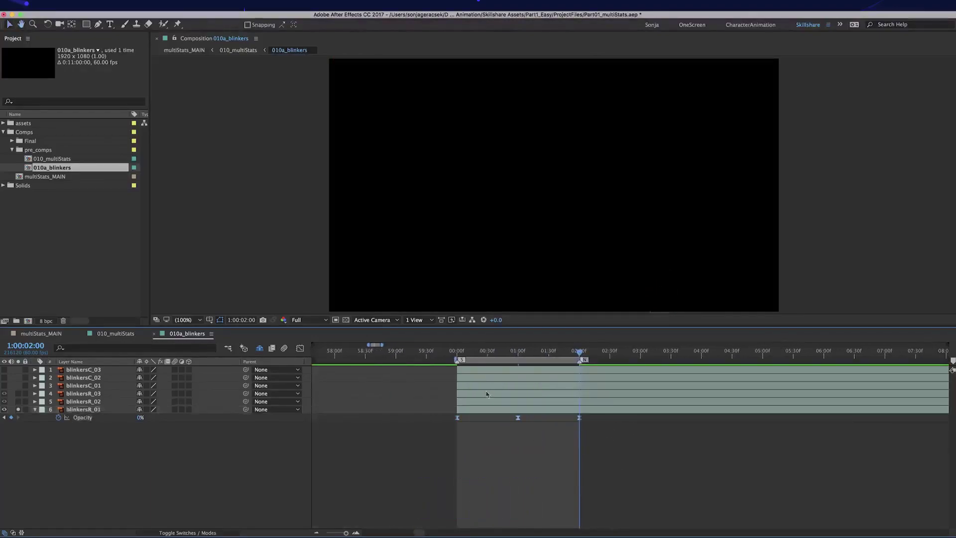
Step: Solo blinkersR_02 instead of blinkersR_01 and keyframe its Opacity from 100% at 1:00:00:00 to 0% at 1:00:01:00
{"action": "left_click", "coordinate": [458, 357]}
{"action": "left_click", "coordinate": [84, 403]}
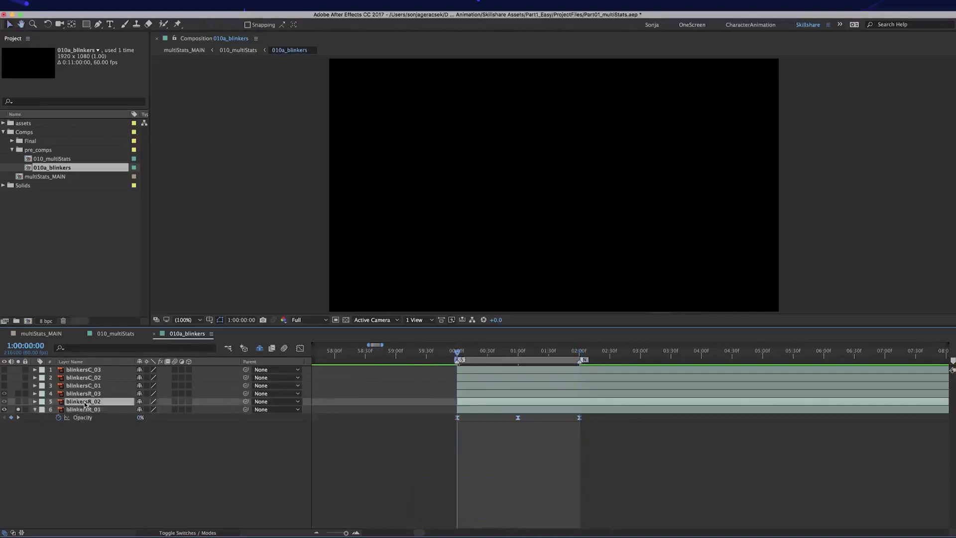
{"action": "left_click", "coordinate": [18, 410]}
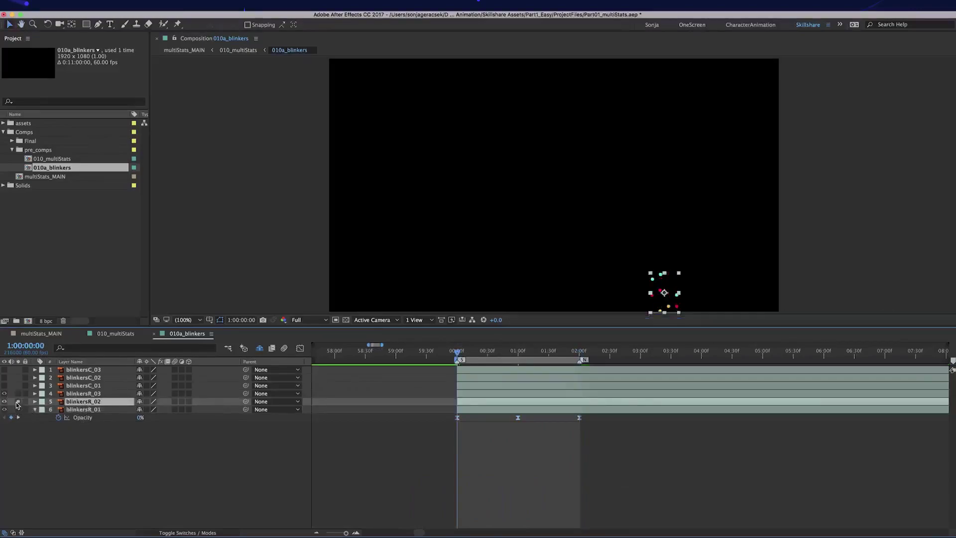
{"action": "key", "text": "alt+shift+t"}
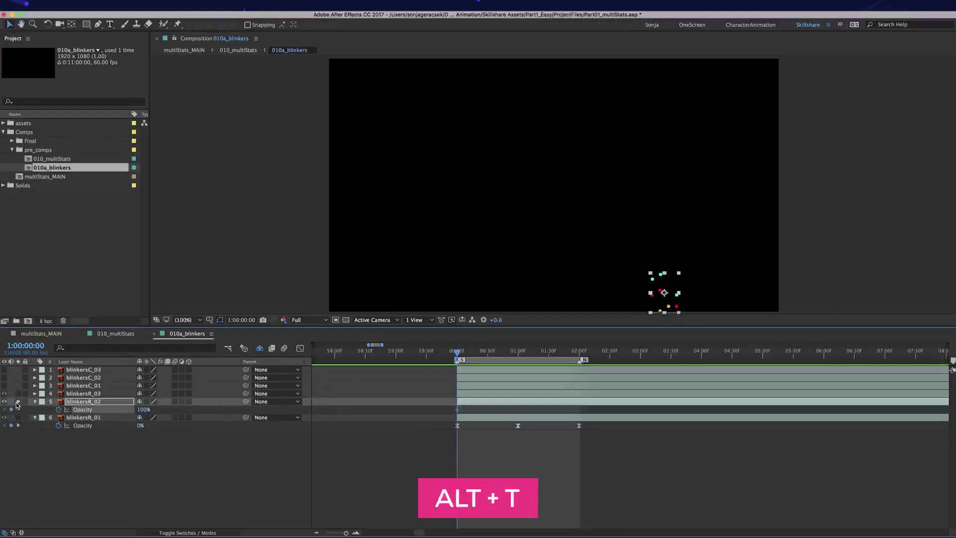
{"action": "left_click", "coordinate": [516, 355]}
{"action": "left_click", "coordinate": [143, 409]}
{"action": "type", "text": "0"}
{"action": "key", "text": "Return"}
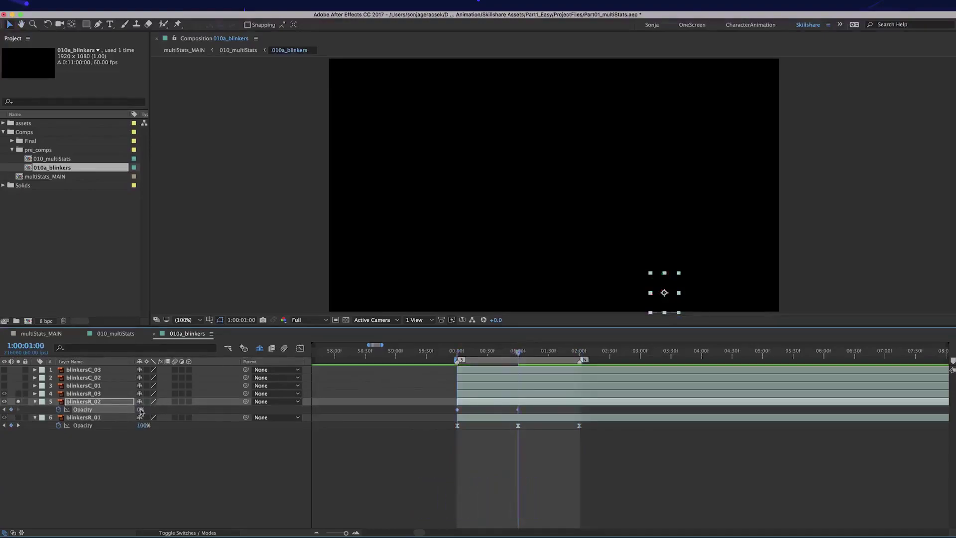
Step: Copy the 100% Opacity keyframe of blinkersR_02 to 1:00:02:00 and apply Easy Ease to all its keyframes
{"action": "left_click", "coordinate": [579, 355]}
{"action": "left_click", "coordinate": [457, 409]}
{"action": "key", "text": "super+c"}
{"action": "key", "text": "super+v"}
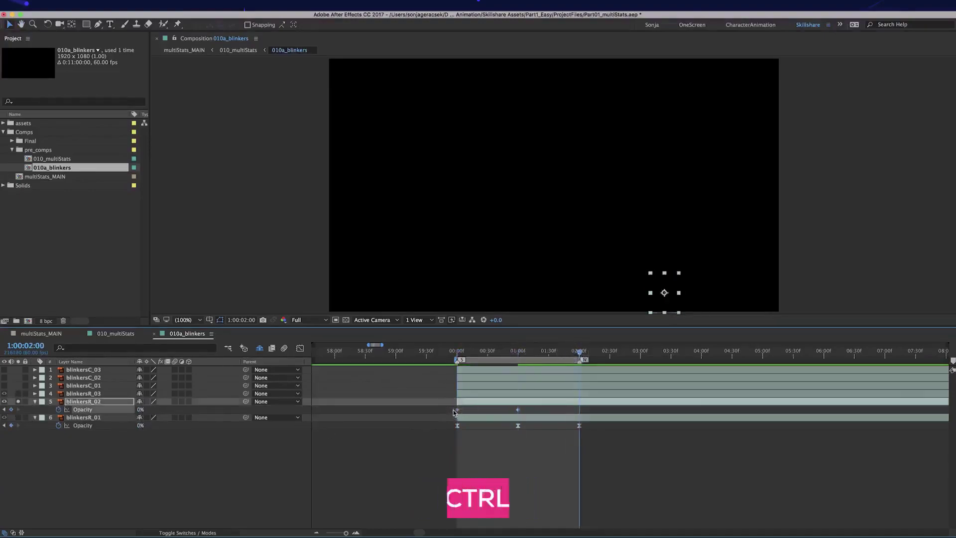
{"action": "left_click_drag", "start_coordinate": [440, 404], "coordinate": [625, 420]}
{"action": "key", "text": "F9"}
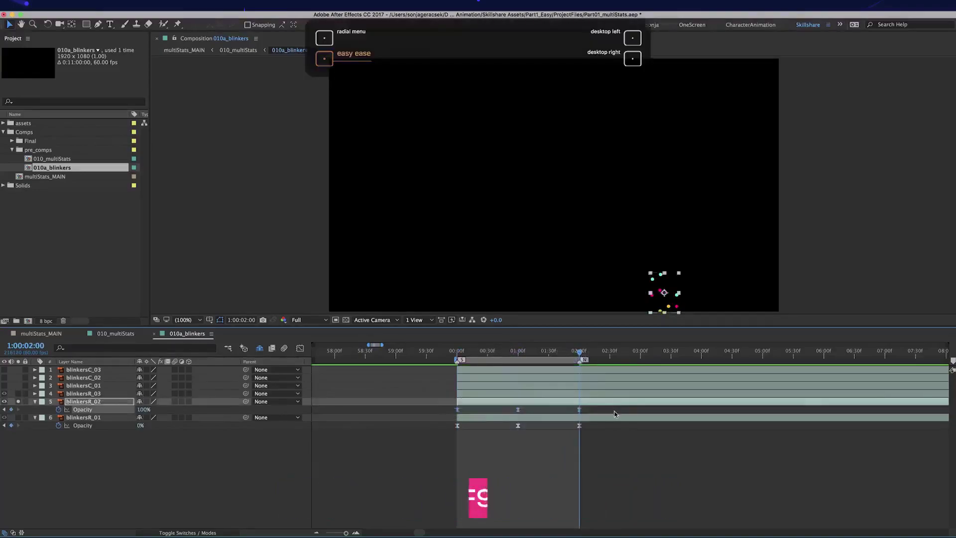
Step: Copy the Opacity keyframes of blinkersR_01 to blinkersR_03 at 1:00:00:00 and shift blinkersR_03 30 frames earlier
{"action": "left_click", "coordinate": [473, 393]}
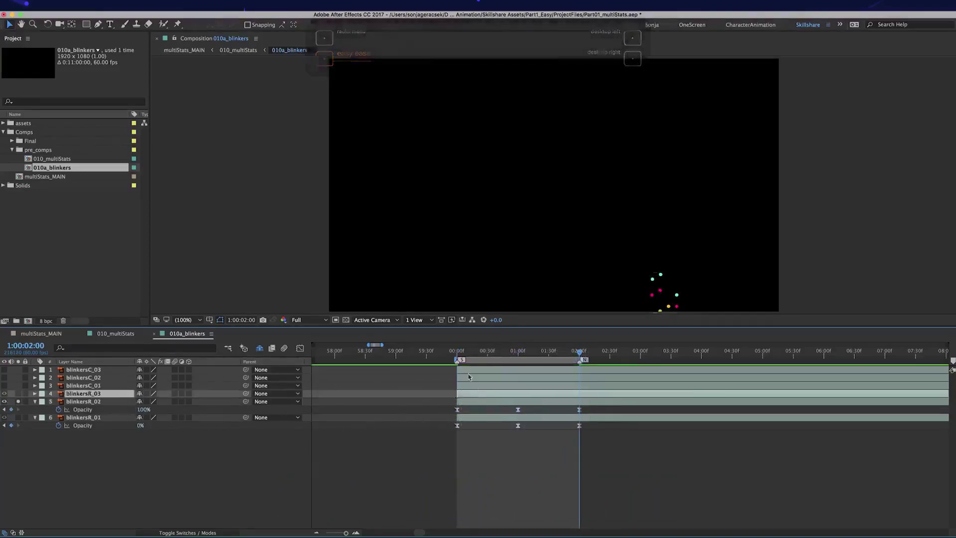
{"action": "left_click_drag", "start_coordinate": [471, 355], "coordinate": [457, 355]}
{"action": "left_click", "coordinate": [90, 427]}
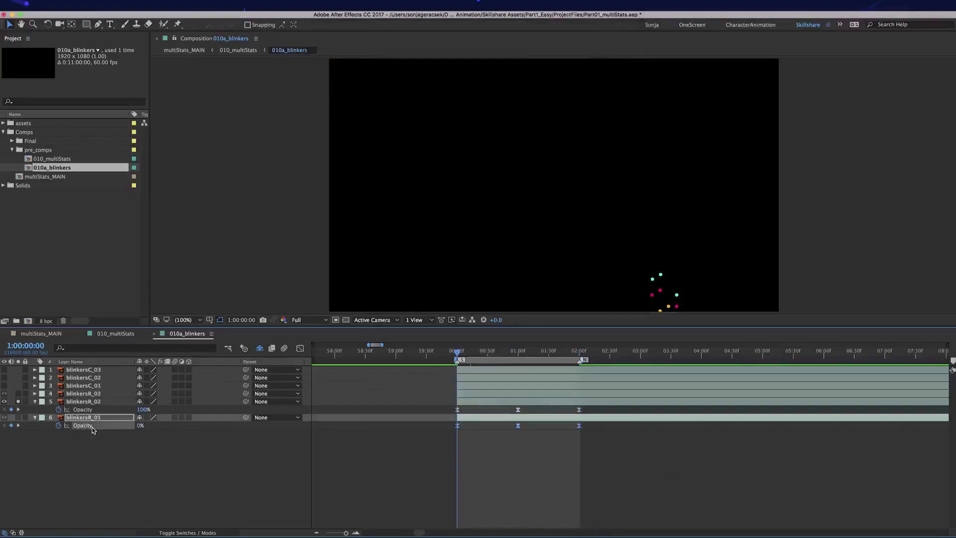
{"action": "key", "text": "ctrl+c"}
{"action": "left_click", "coordinate": [96, 393]}
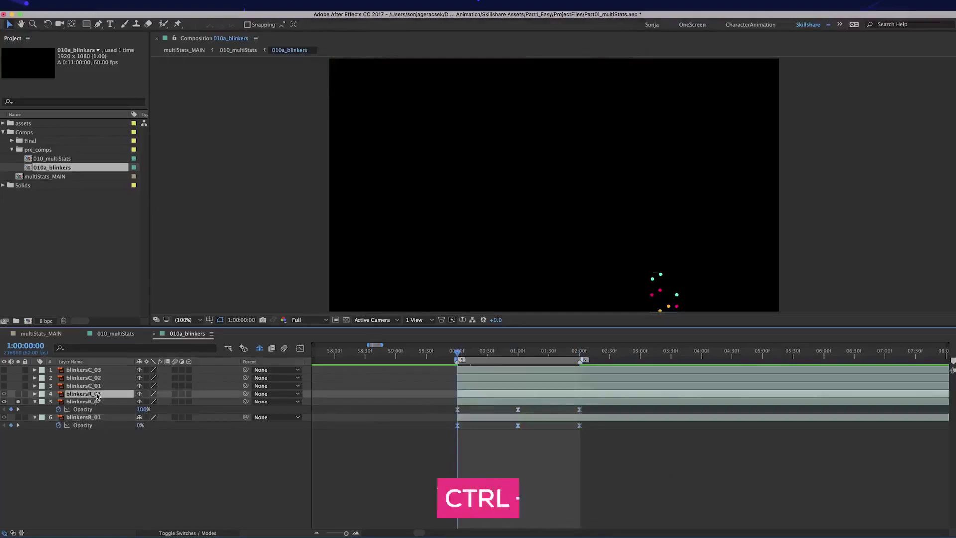
{"action": "key", "text": "ctrl+v"}
{"action": "key", "text": "alt+shift+Page_Up"}
{"action": "key", "text": "alt+shift+Page_Up"}
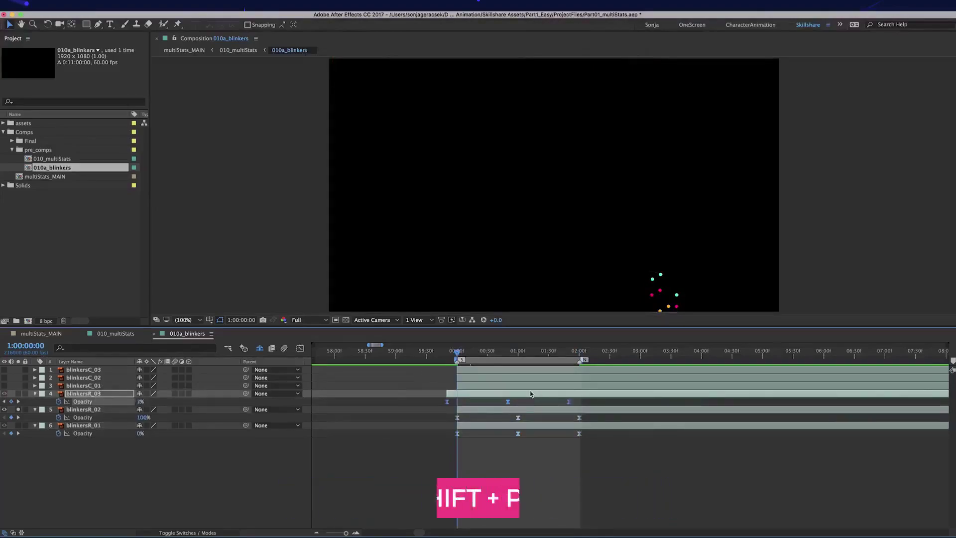
Step: Copy the 100% Opacity keyframe of blinkersR_03 to 1:00:02:30 to extend its blinking past the work area
{"action": "left_click", "coordinate": [548, 352]}
{"action": "key", "text": "shift+Page_Down"}
{"action": "key", "text": "shift+Page_Down"}
{"action": "key", "text": "shift+Page_Down"}
{"action": "key", "text": "shift+Page_Down"}
{"action": "key", "text": "shift+Page_Down"}
{"action": "key", "text": "shift+Page_Down"}
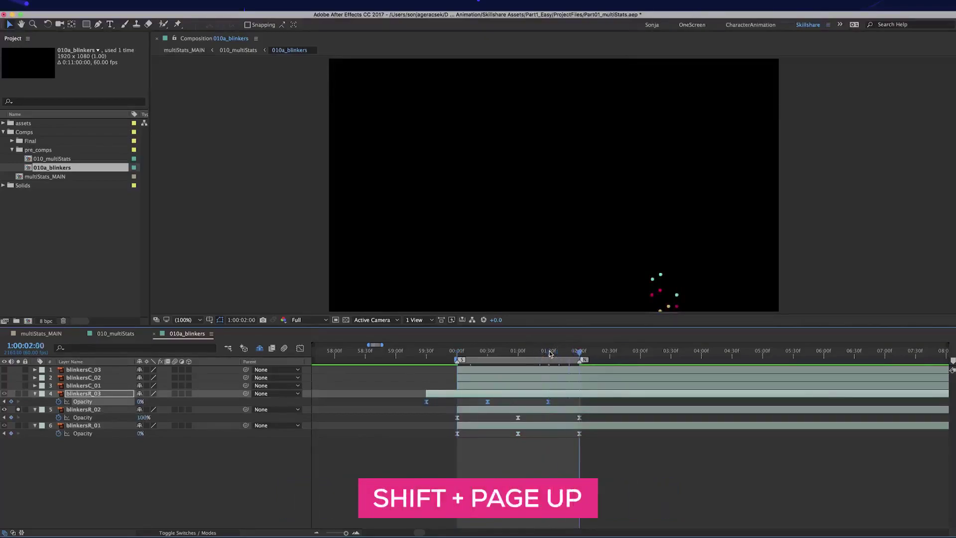
{"action": "key", "text": "ctrl+c"}
{"action": "key", "text": "ctrl+v"}
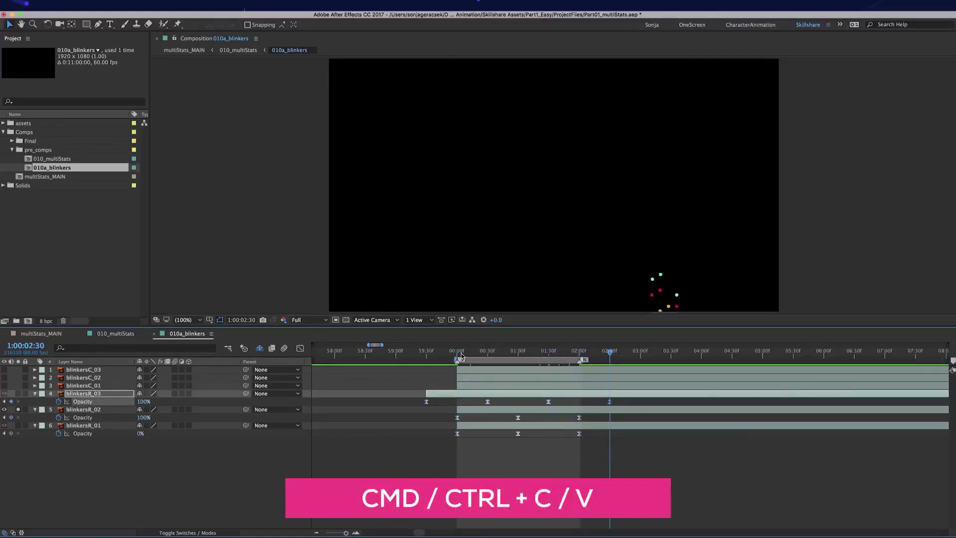
Step: Return to 1:00:00:00, turn off solo for blinkersR_02 and preview the blinkersR layers
{"action": "key", "text": "Home"}
{"action": "left_click", "coordinate": [18, 409]}
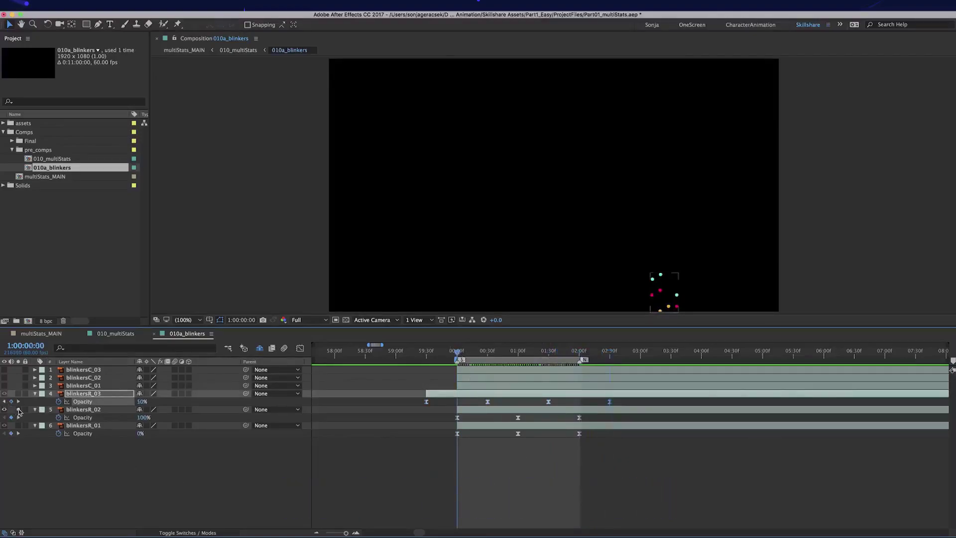
{"action": "left_click", "coordinate": [480, 471]}
{"action": "key", "text": "space"}
Step: Show only the blinkersC layers and paste the Opacity keyframes of blinkersR_01 onto blinkersC_01 and those of blinkersR_02 onto blinkersC_02
{"action": "left_click_drag", "start_coordinate": [4, 393], "coordinate": [4, 370]}
{"action": "left_click", "coordinate": [82, 433]}
{"action": "key", "text": "ctrl+c"}
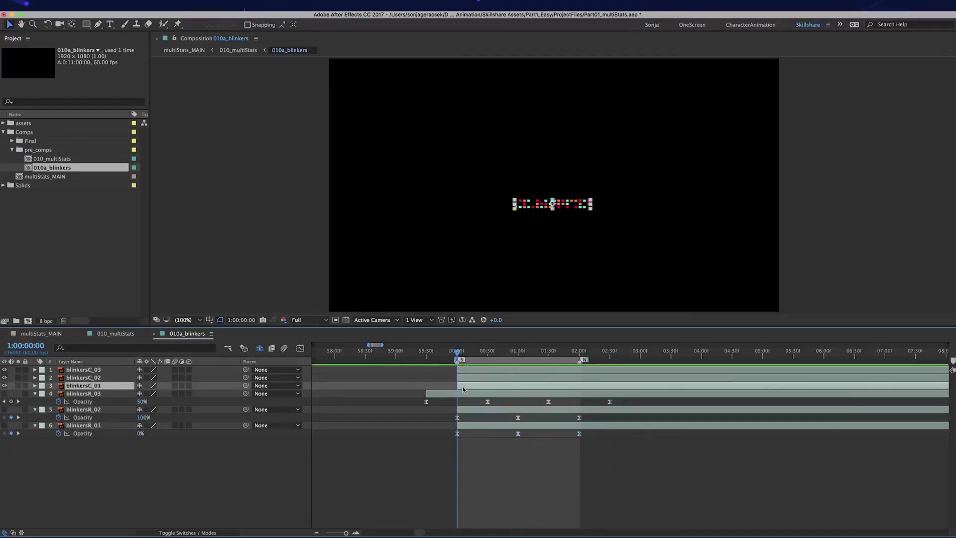
{"action": "left_click", "coordinate": [83, 385]}
{"action": "key", "text": "ctrl+v"}
{"action": "left_click", "coordinate": [92, 380]}
{"action": "key", "text": "ctrl+v"}
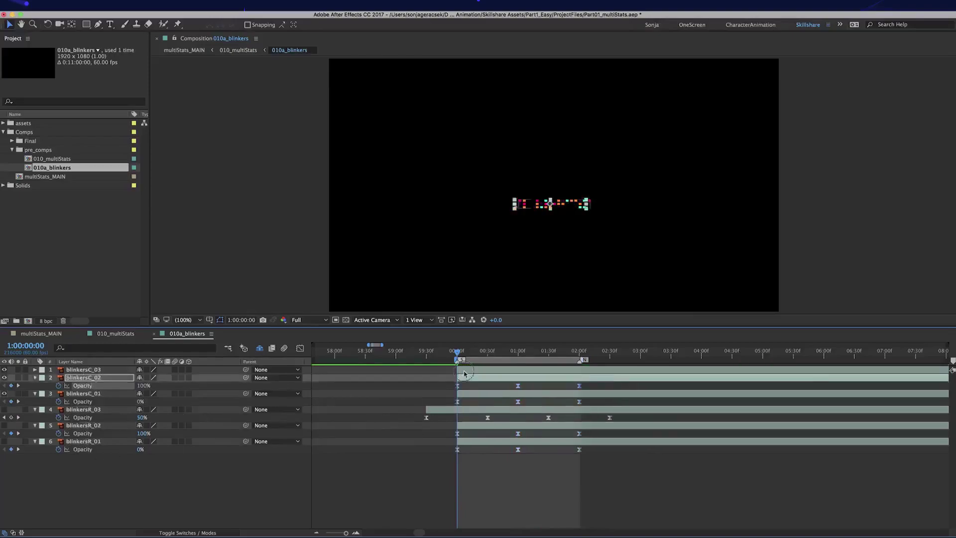
Step: Start blinkersC_03 30 frames earlier, at the first Opacity keyframe of blinkersR_03, and paste that layer's Opacity keyframes onto it
{"action": "left_click", "coordinate": [85, 369]}
{"action": "key", "text": "j"}
{"action": "key", "text": "bracketleft"}
{"action": "key", "text": "ctrl+v"}
Step: Return to 1:00:00:00, preview the blinkersC layers and turn the visibility of the blinkersR layers back on
{"action": "left_click", "coordinate": [457, 351]}
{"action": "left_click", "coordinate": [550, 480]}
{"action": "key", "text": "space"}
{"action": "left_click_drag", "start_coordinate": [5, 421], "coordinate": [4, 457]}
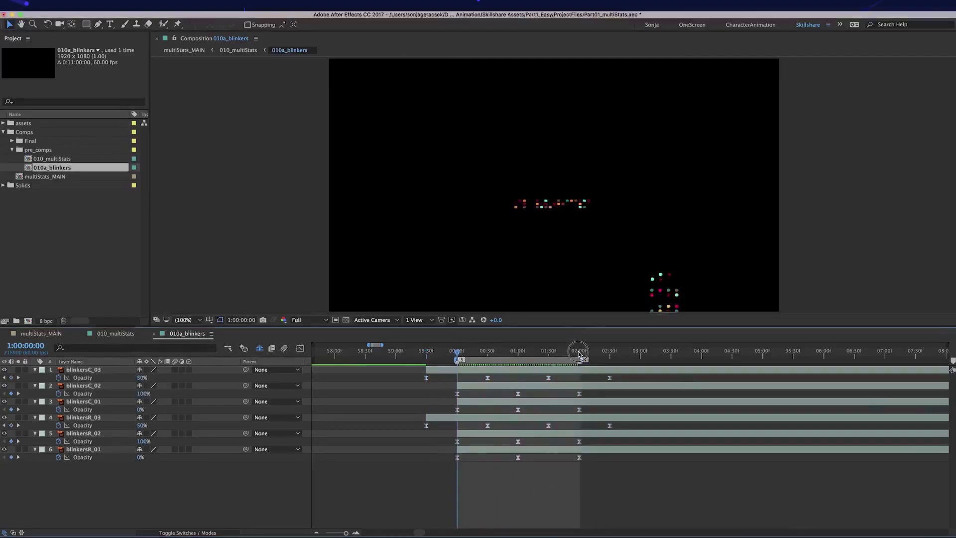
Step: Move to 1:00:02:00 and add a layer marker there to the 010a_blinkers layer in the 010_multiStats composition
{"action": "left_click_drag", "start_coordinate": [575, 354], "coordinate": [579, 354]}
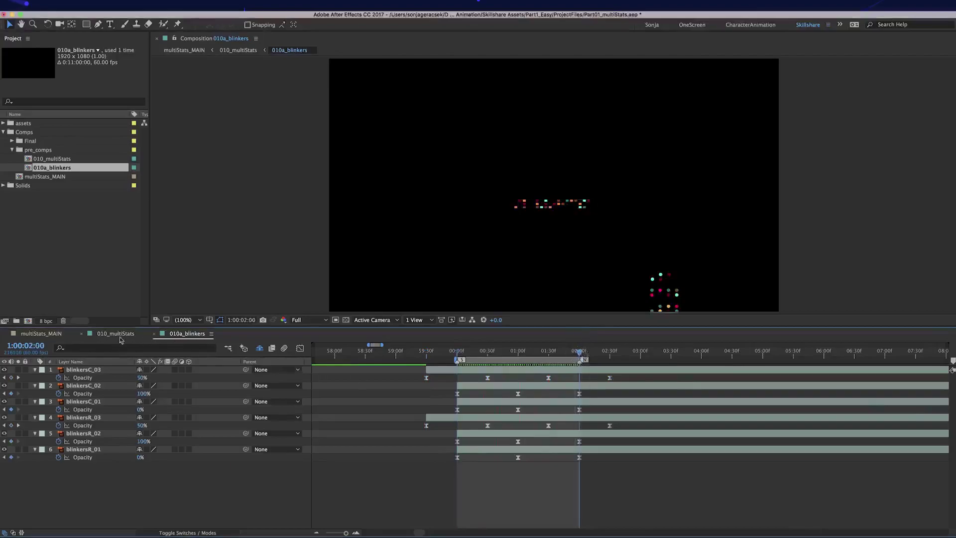
{"action": "left_click", "coordinate": [116, 333]}
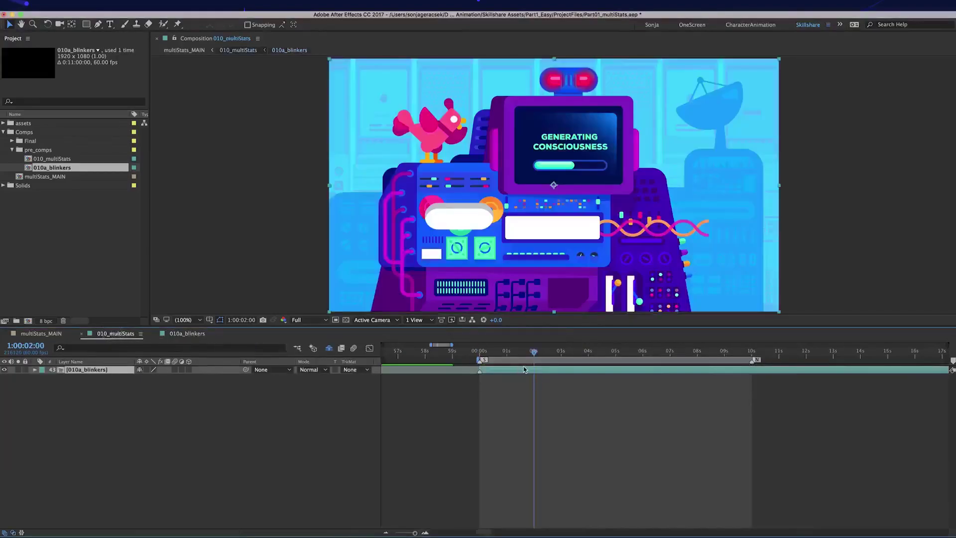
{"action": "key", "text": "KP_Multiply"}
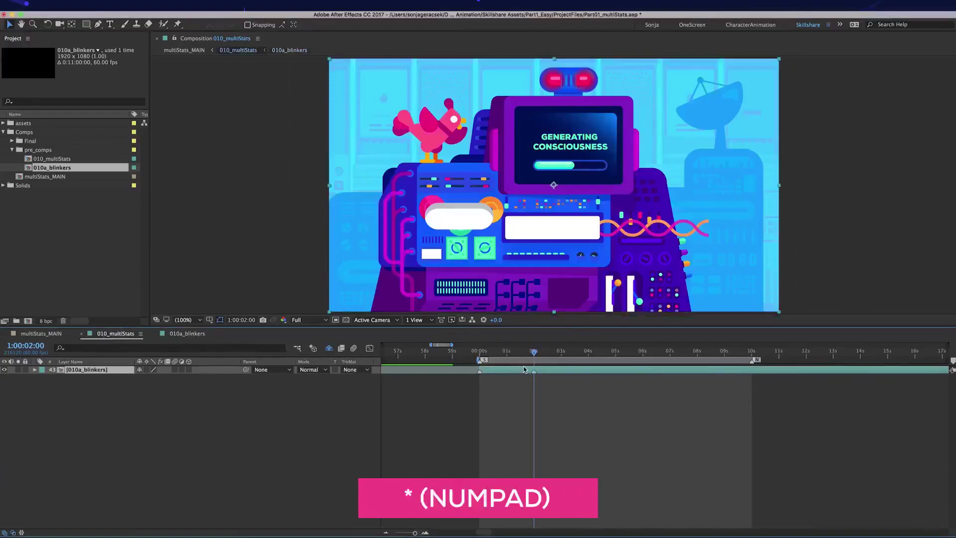
Step: Enable time remapping on the 010a_blinkers layer and add Time Remap keyframes at 1:00:02:00 and 1:00:00:00
{"action": "right_click", "coordinate": [120, 366]}
{"action": "mouse_move", "coordinate": [187, 243]}
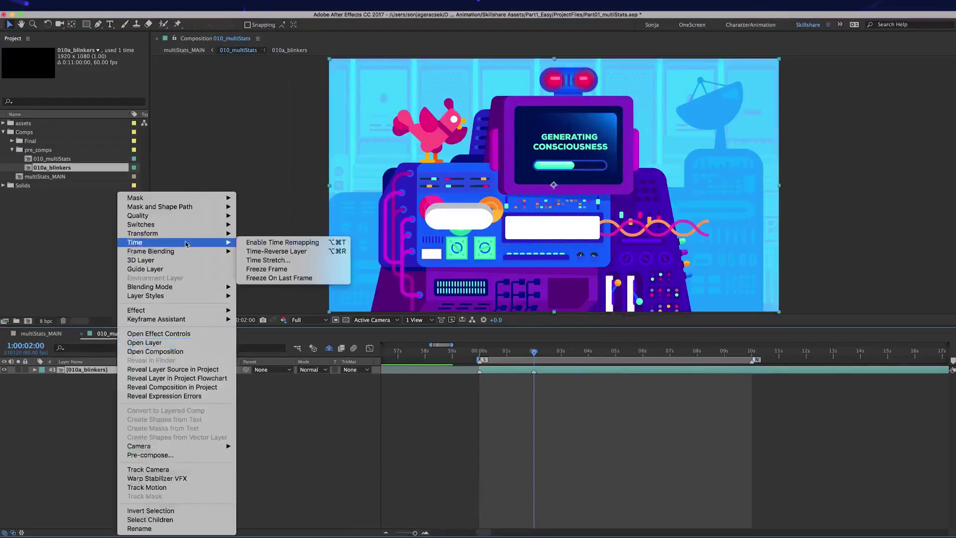
{"action": "left_click", "coordinate": [300, 243]}
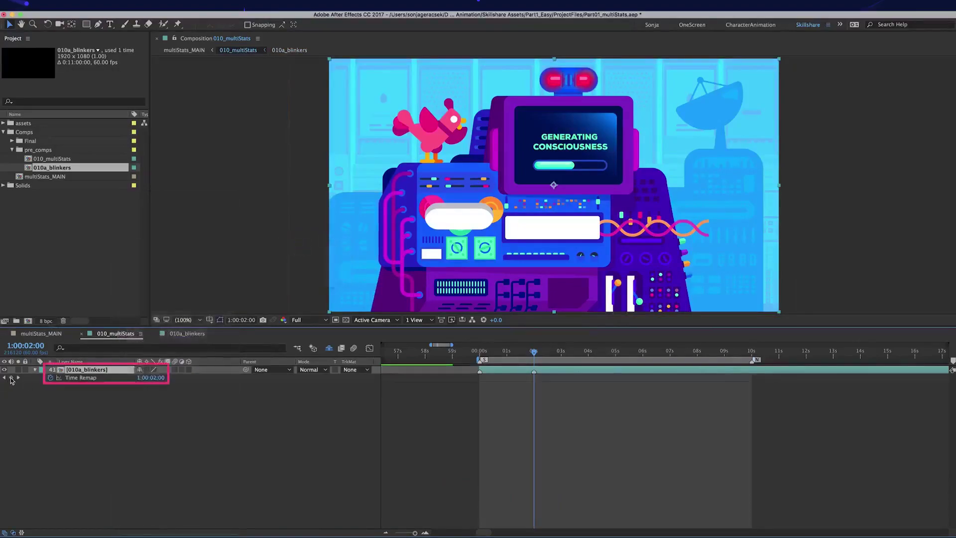
{"action": "left_click", "coordinate": [12, 378]}
{"action": "key", "text": "Home"}
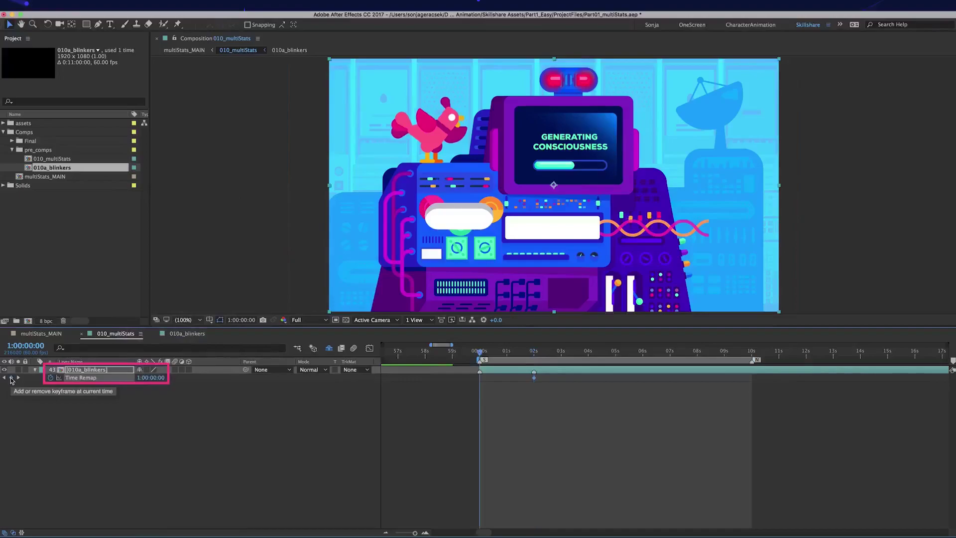
{"action": "left_click", "coordinate": [12, 378]}
Step: Remove the automatically generated Time Remap keyframes at 1:10:00:00 and 0:59:00:00, and return to the keyframe at 1:00:00:00
{"action": "left_click", "coordinate": [18, 378]}
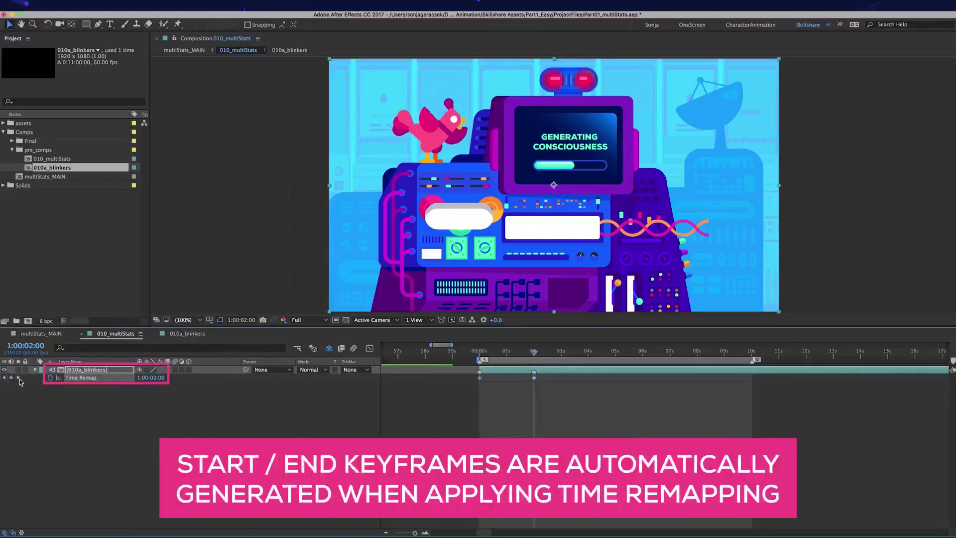
{"action": "left_click", "coordinate": [18, 379]}
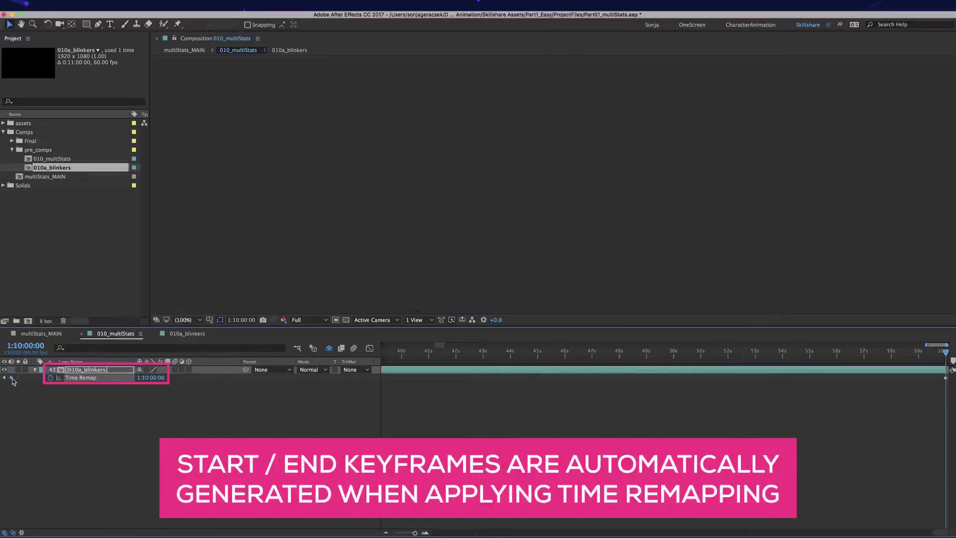
{"action": "left_click", "coordinate": [6, 378]}
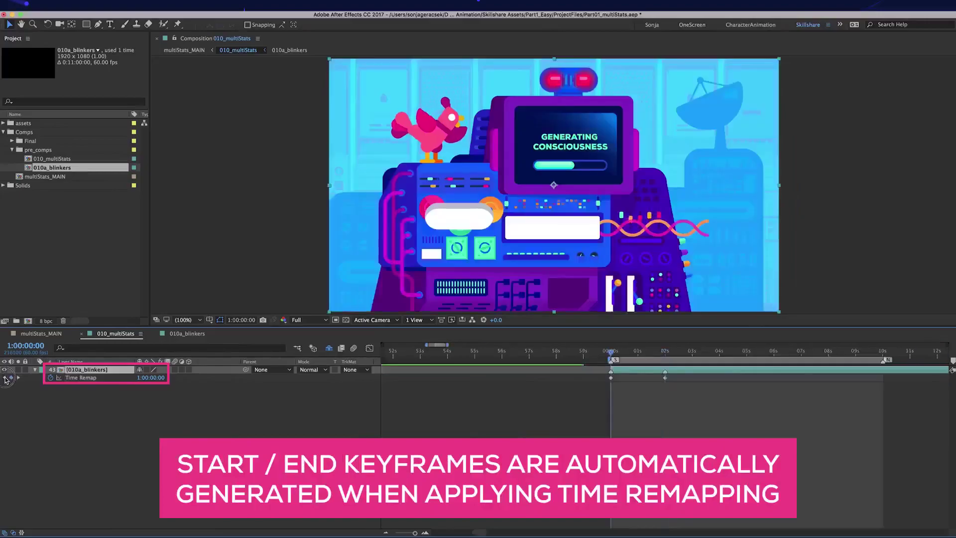
{"action": "key", "text": "Home"}
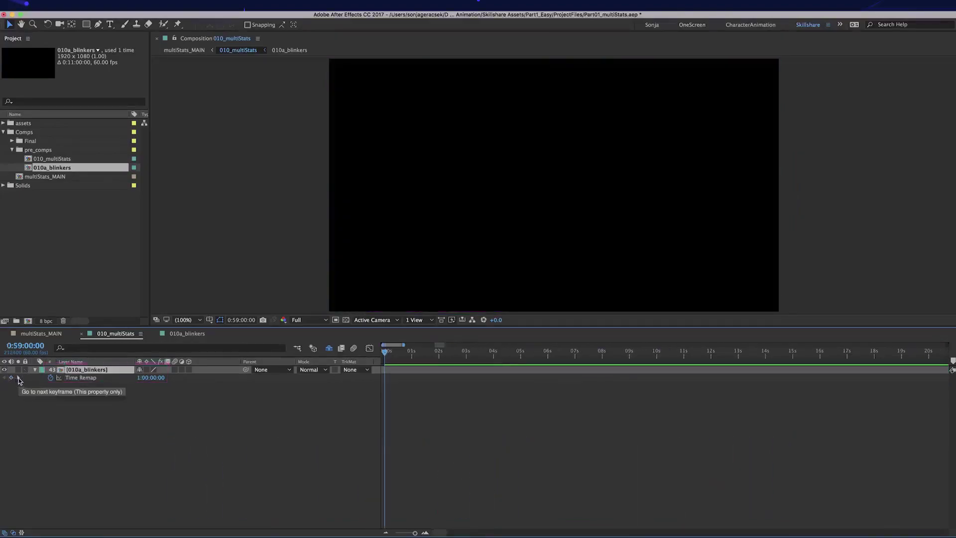
{"action": "left_click", "coordinate": [19, 378]}
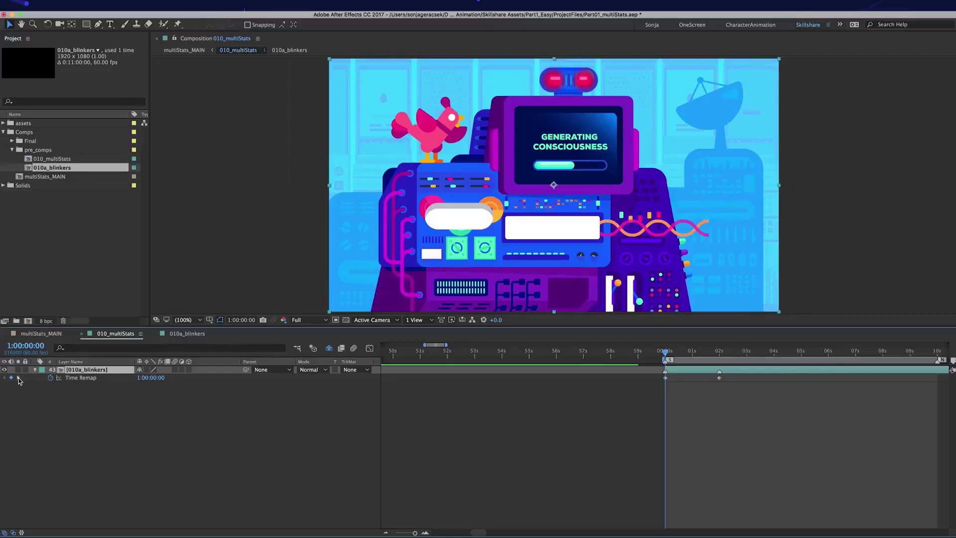
Step: Add the expression loopOut(type = "cycle", numKeyframes = 0) to the Time Remap of 010a_blinkers and preview the looping blinkers
{"action": "left_click", "coordinate": [50, 378], "text": "alt"}
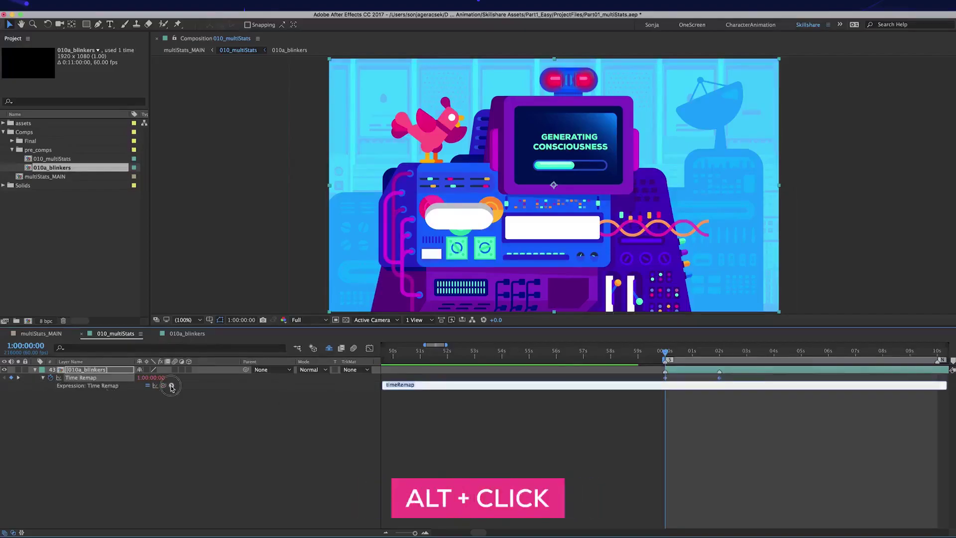
{"action": "left_click", "coordinate": [171, 387]}
{"action": "mouse_move", "coordinate": [261, 506]}
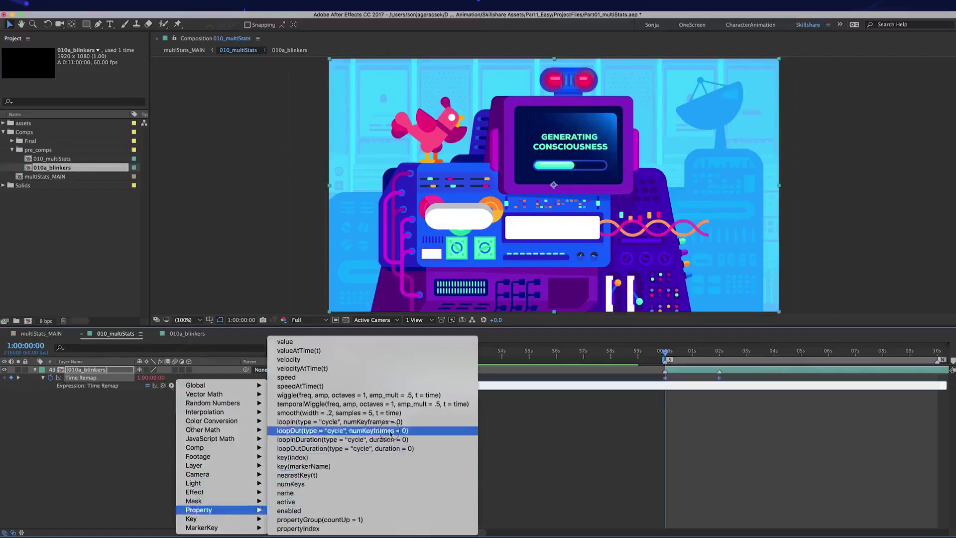
{"action": "left_click", "coordinate": [309, 430]}
{"action": "left_click", "coordinate": [391, 433]}
{"action": "left_click", "coordinate": [391, 433]}
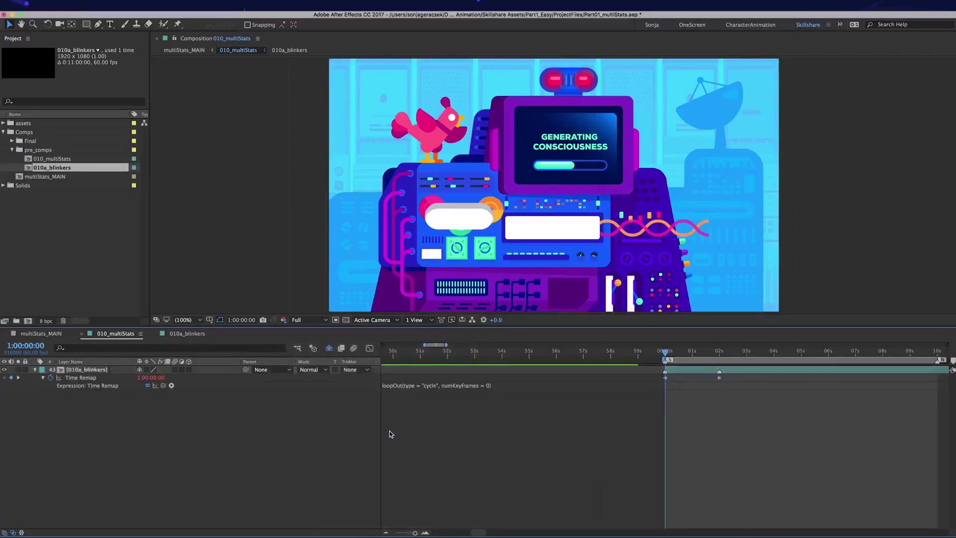
{"action": "key", "text": "space"}
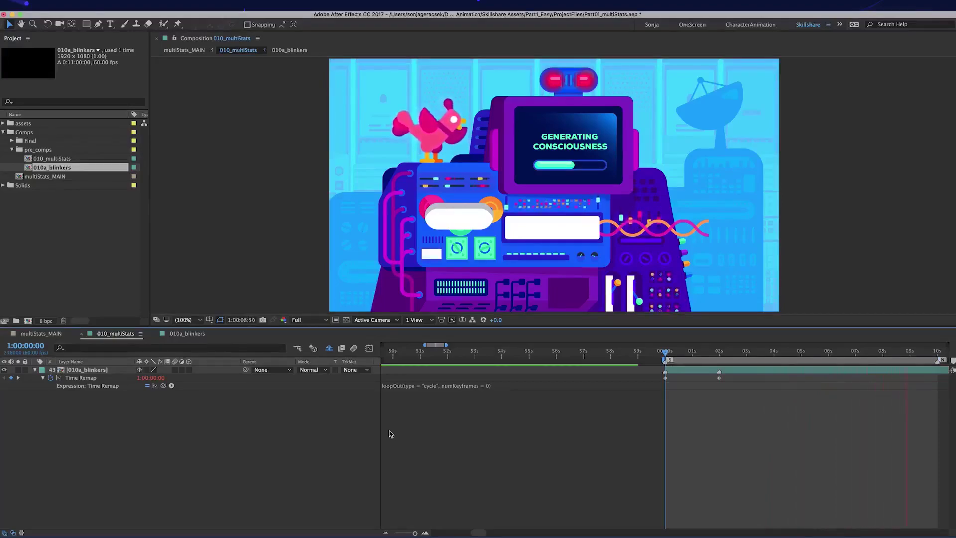
{"action": "key", "text": "space"}
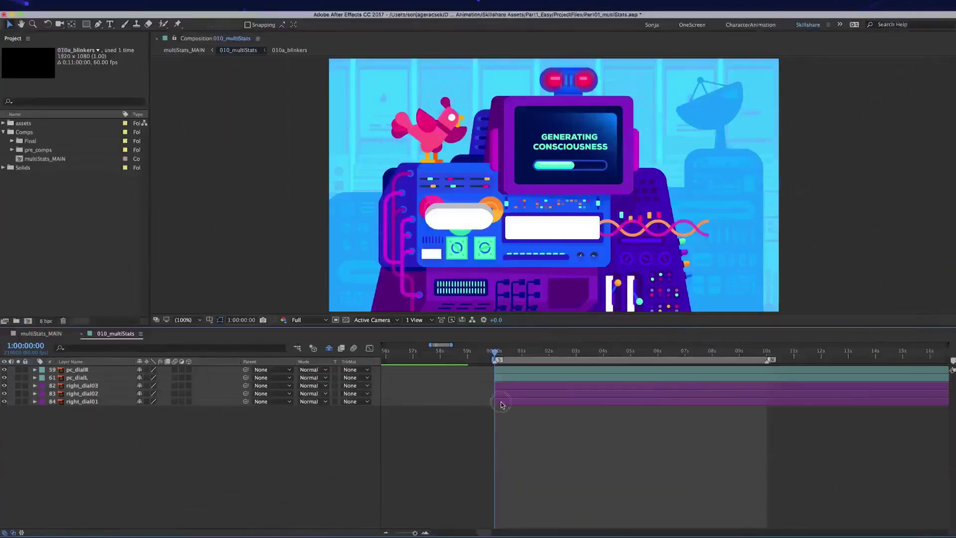
Step: Add Rotation keyframes at 1:00:00:00 to right_dial01, right_dial02 and right_dial03
{"action": "left_click", "coordinate": [82, 401]}
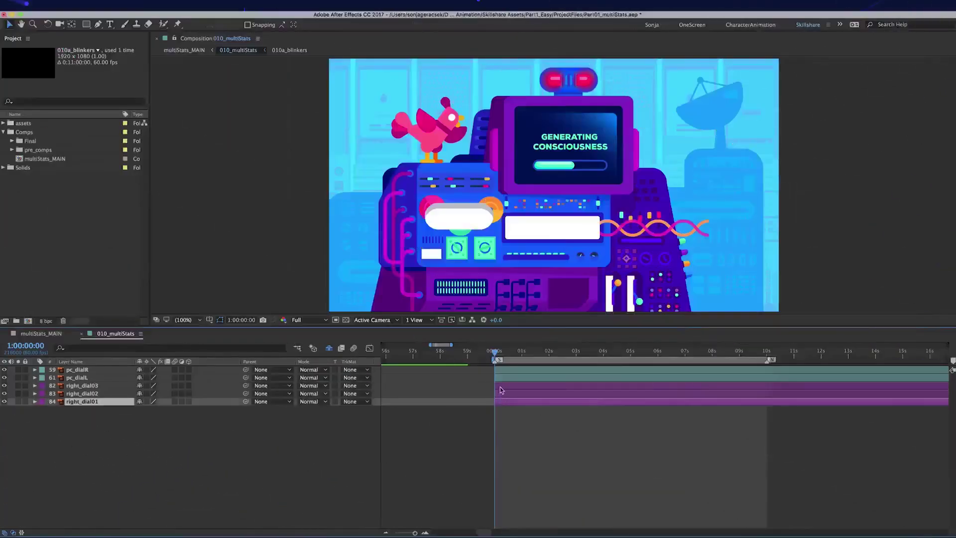
{"action": "left_click", "coordinate": [82, 386], "text": "shift"}
{"action": "scroll", "coordinate": [662, 284], "scroll_direction": "up", "scroll_amount": 2}
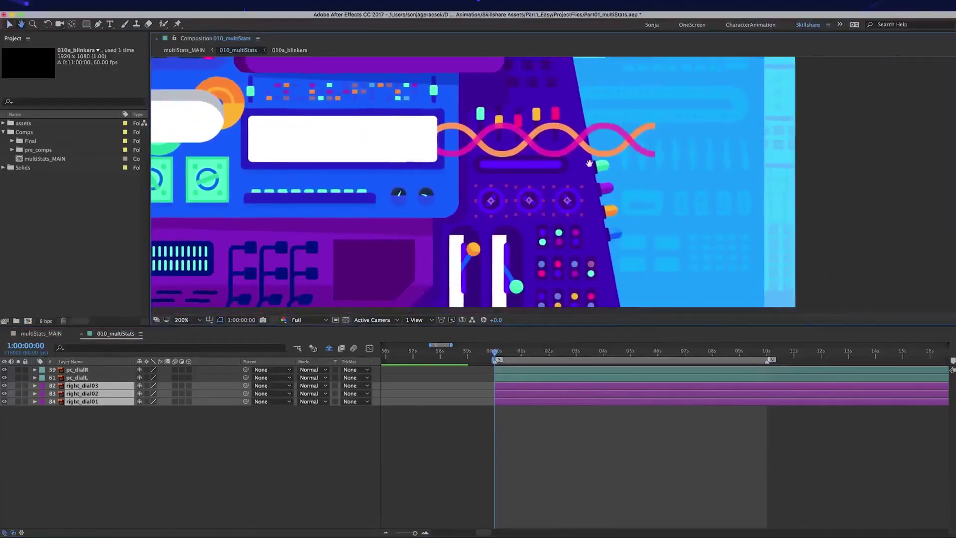
{"action": "left_click_drag", "start_coordinate": [605, 198], "coordinate": [619, 201]}
{"action": "key", "text": "period"}
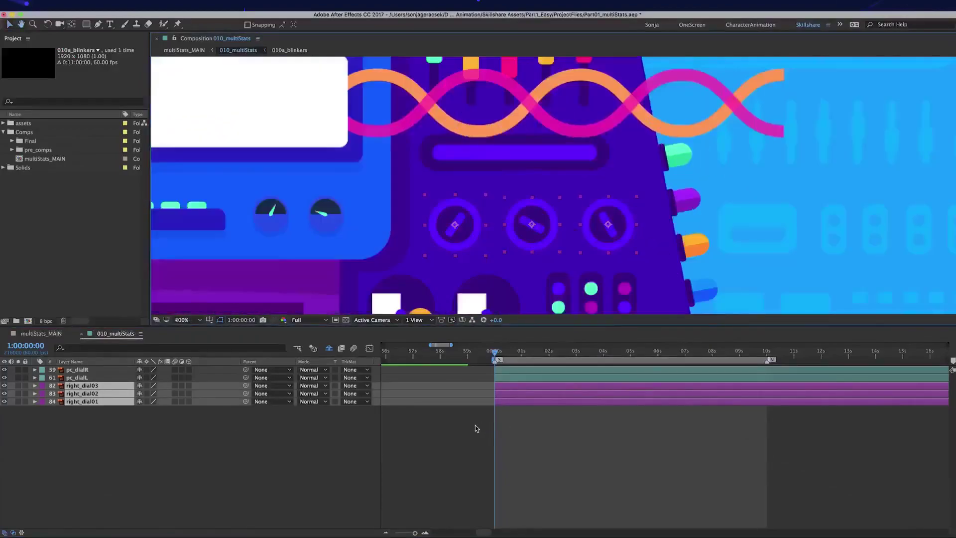
{"action": "key", "text": "alt+r"}
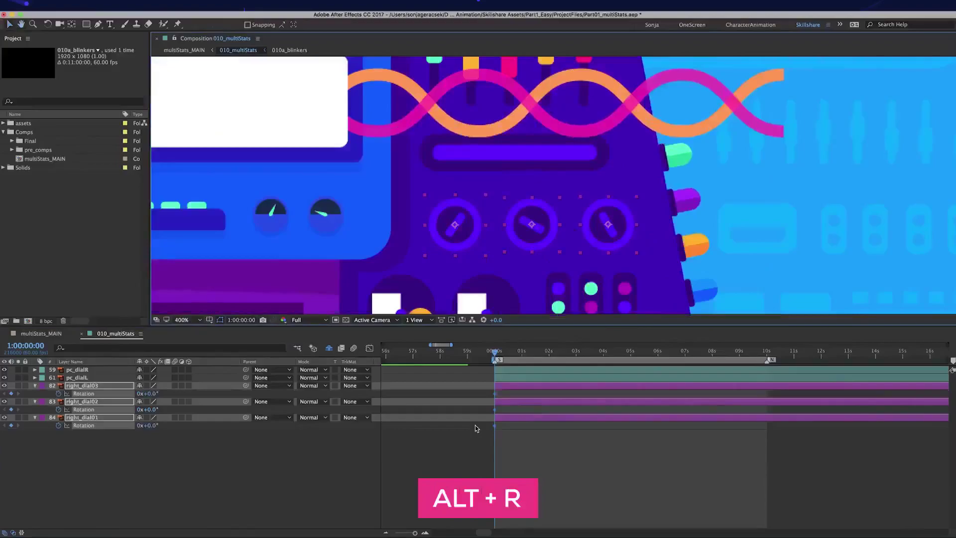
Step: Set the Rotation of all three right_dial layers to 90° at 1:00:00:50
{"action": "key", "text": "shift+Page_Down"}
{"action": "key", "text": "shift+Page_Down"}
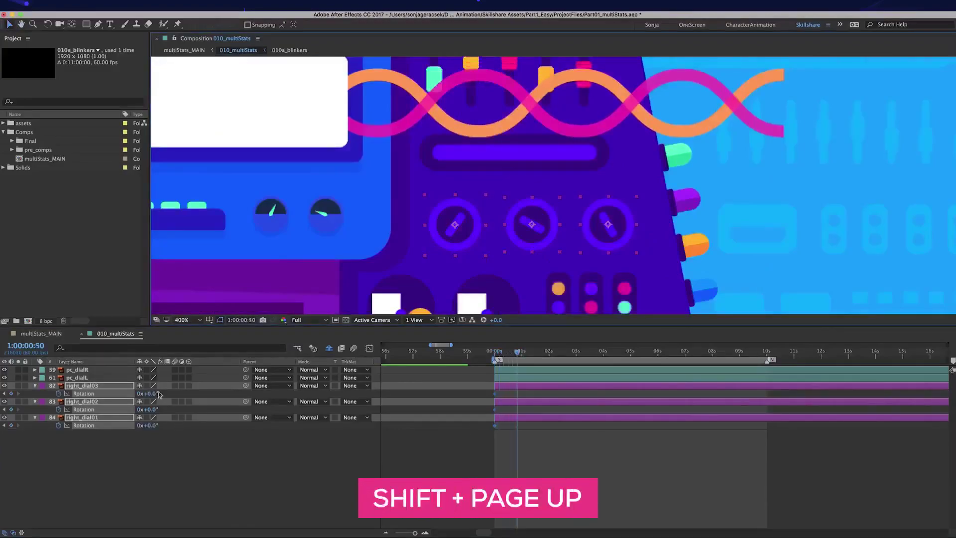
{"action": "left_click", "coordinate": [153, 393]}
{"action": "type", "text": "90"}
{"action": "key", "text": "Return"}
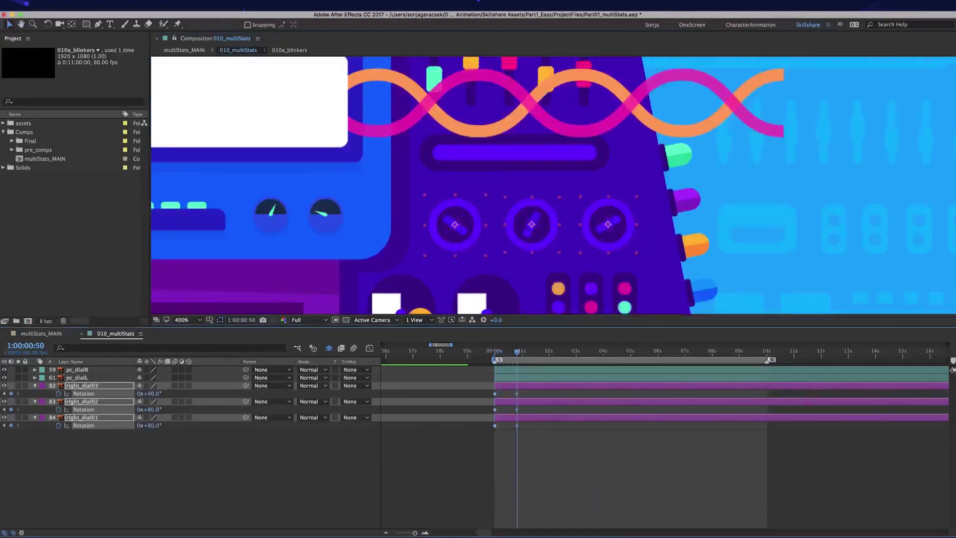
{"action": "left_click", "coordinate": [116, 482]}
Step: Add the expression loopOut(type = "pingpong", numKeyframes = 0) to the Rotation of right_dial01
{"action": "left_click", "coordinate": [58, 426], "text": "alt"}
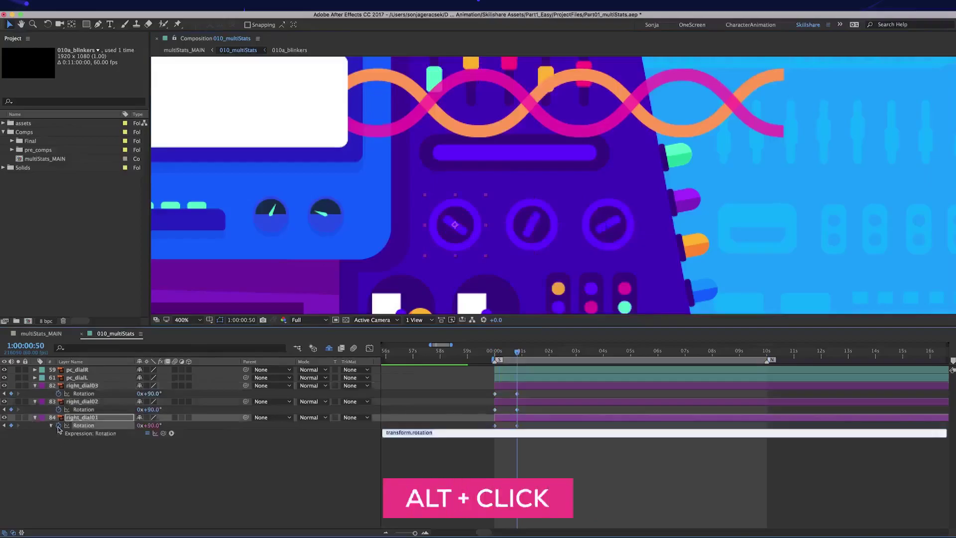
{"action": "left_click", "coordinate": [172, 434]}
{"action": "mouse_move", "coordinate": [217, 513]}
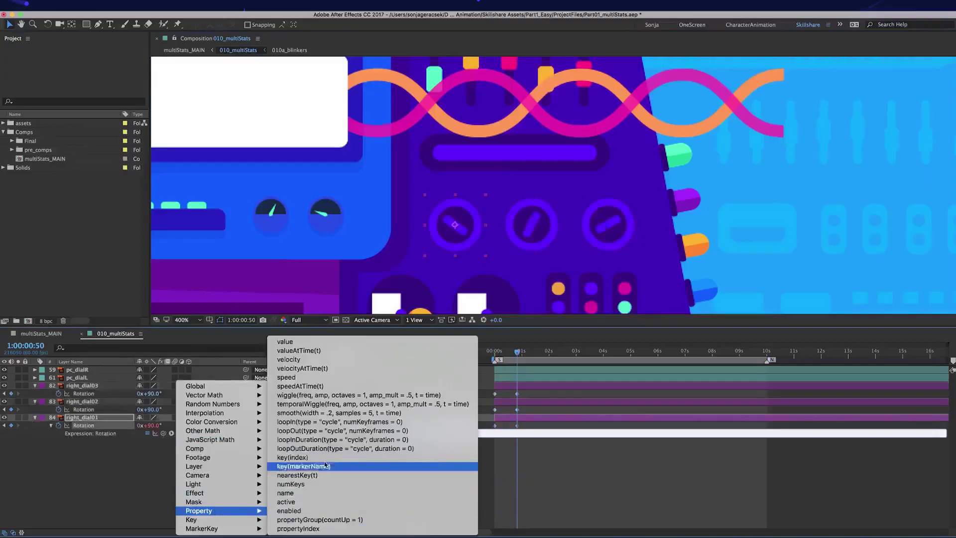
{"action": "left_click", "coordinate": [319, 431]}
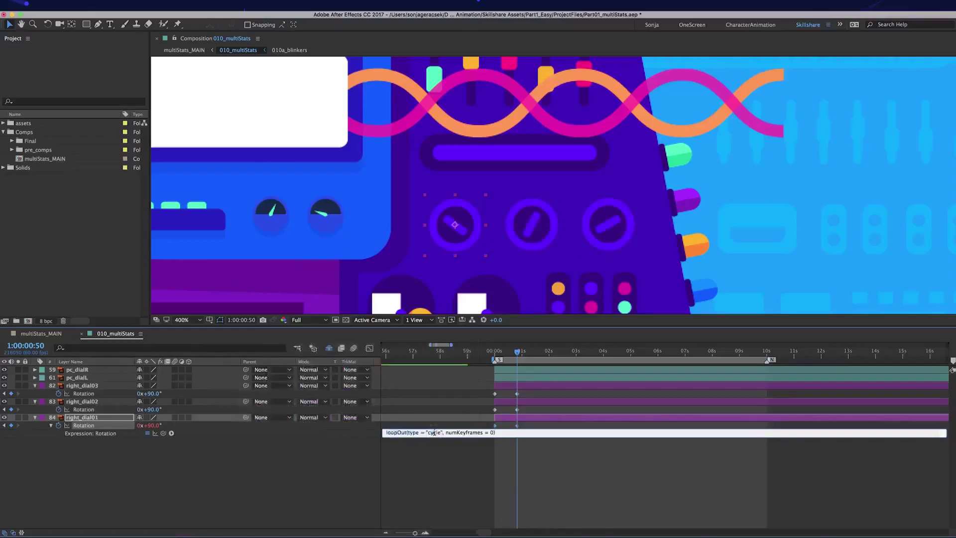
{"action": "double_click", "coordinate": [434, 432]}
{"action": "type", "text": "pingpong"}
{"action": "key", "text": "KP_Enter"}
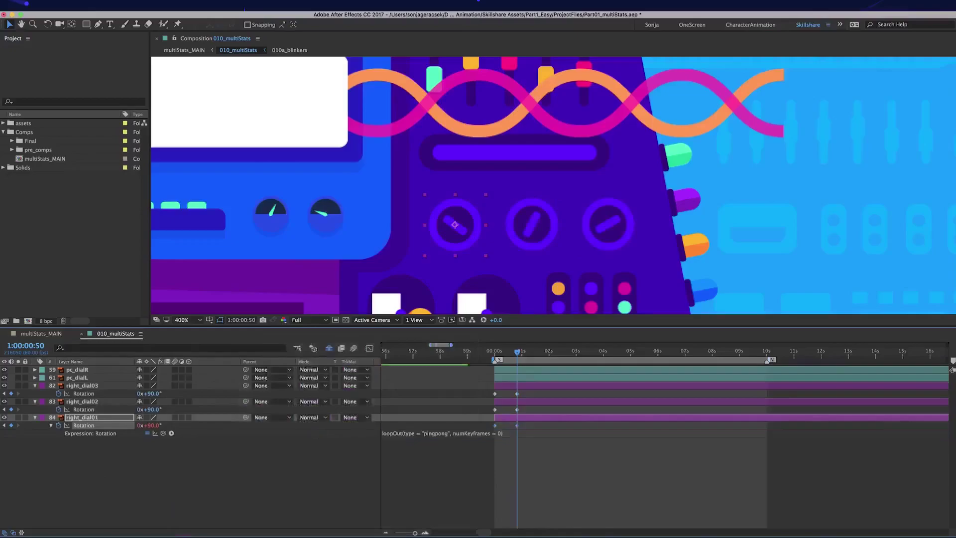
Step: Copy the Rotation expression of right_dial01 to right_dial02 and right_dial03, and apply Easy Ease to all three dials' Rotation keyframes
{"action": "right_click", "coordinate": [100, 437]}
{"action": "left_click", "coordinate": [120, 497]}
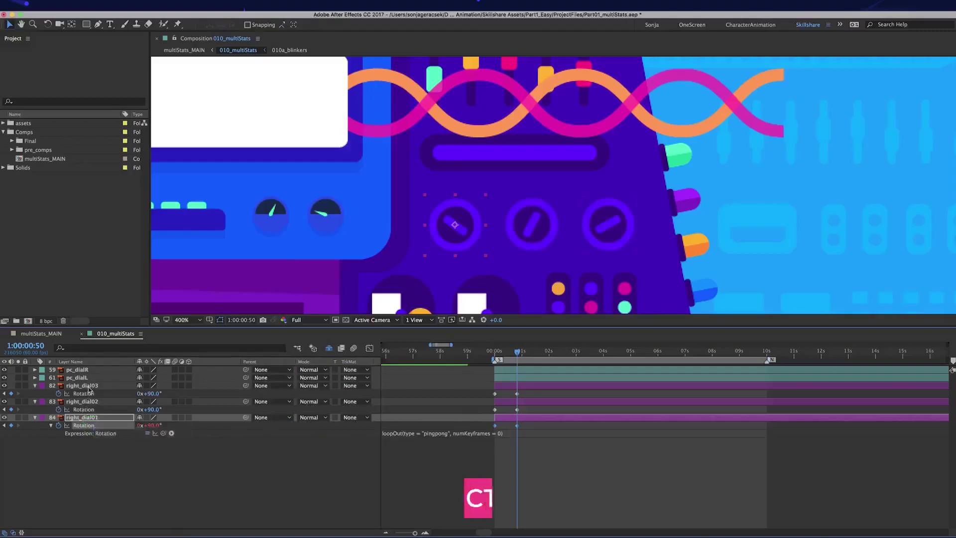
{"action": "left_click", "coordinate": [82, 385], "text": "shift"}
{"action": "key", "text": "super+v"}
{"action": "left_click_drag", "start_coordinate": [459, 386], "coordinate": [524, 436]}
{"action": "key", "text": "F9"}
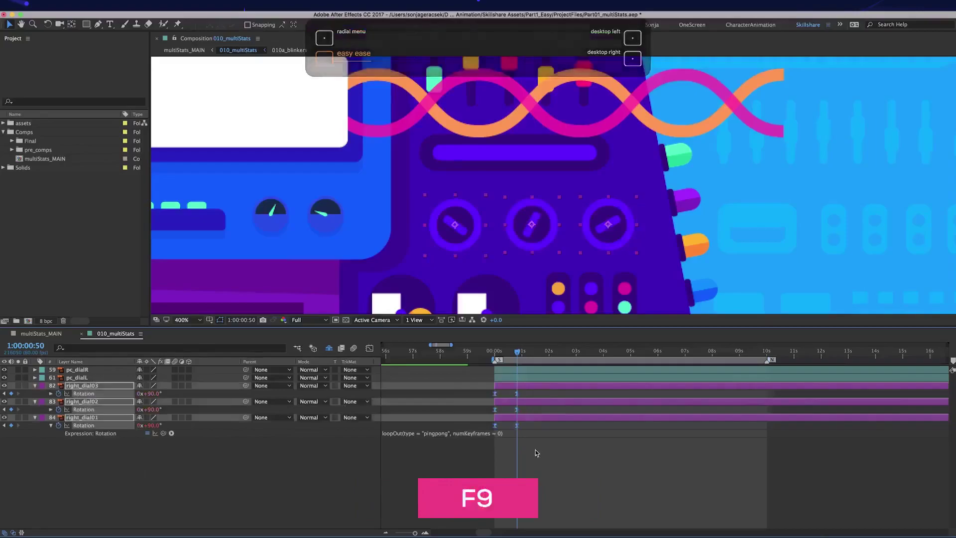
Step: Offset the dials by moving right_dial02 10 frames earlier and right_dial01 20 frames earlier
{"action": "left_click", "coordinate": [531, 403]}
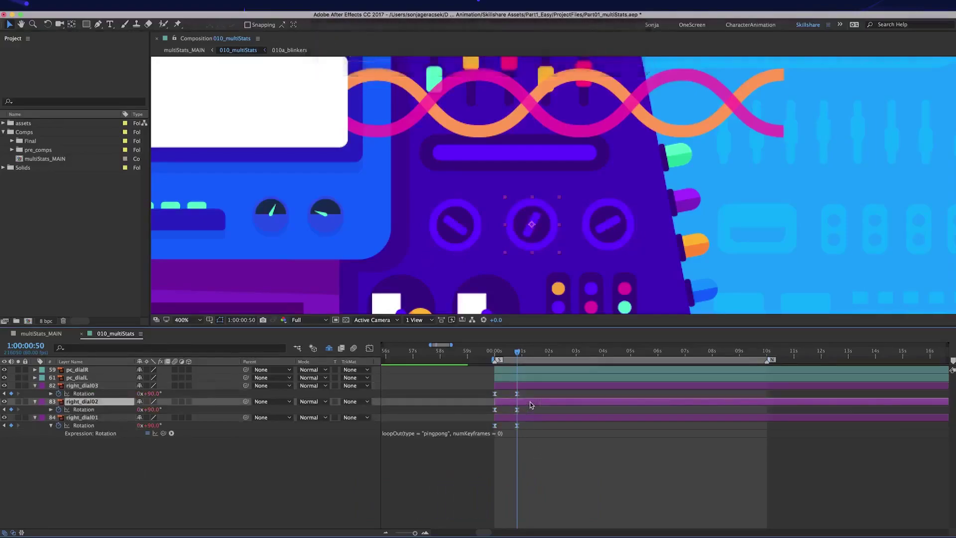
{"action": "left_click", "coordinate": [529, 418], "text": "shift"}
{"action": "key", "text": "alt+shift+Page_Up"}
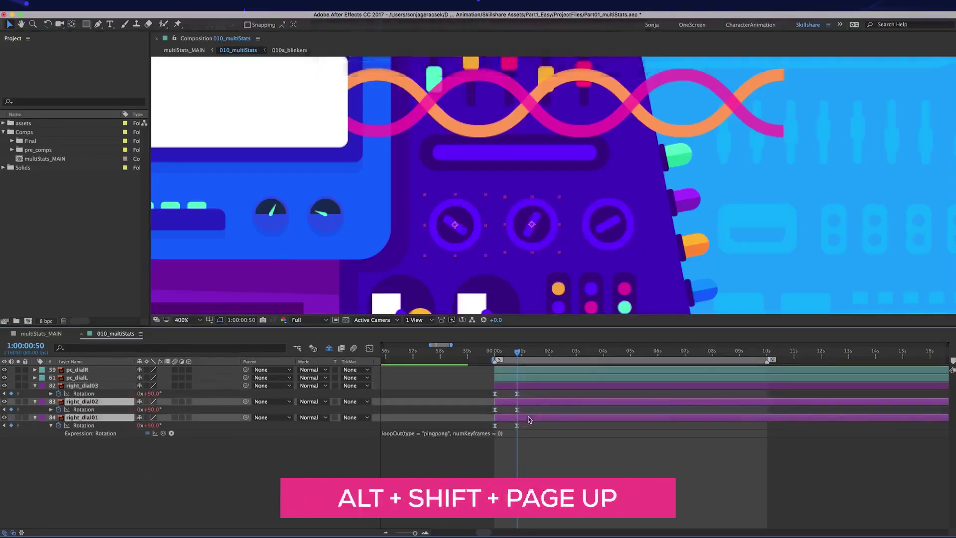
{"action": "left_click", "coordinate": [547, 417]}
{"action": "key", "text": "alt+shift+Page_Up"}
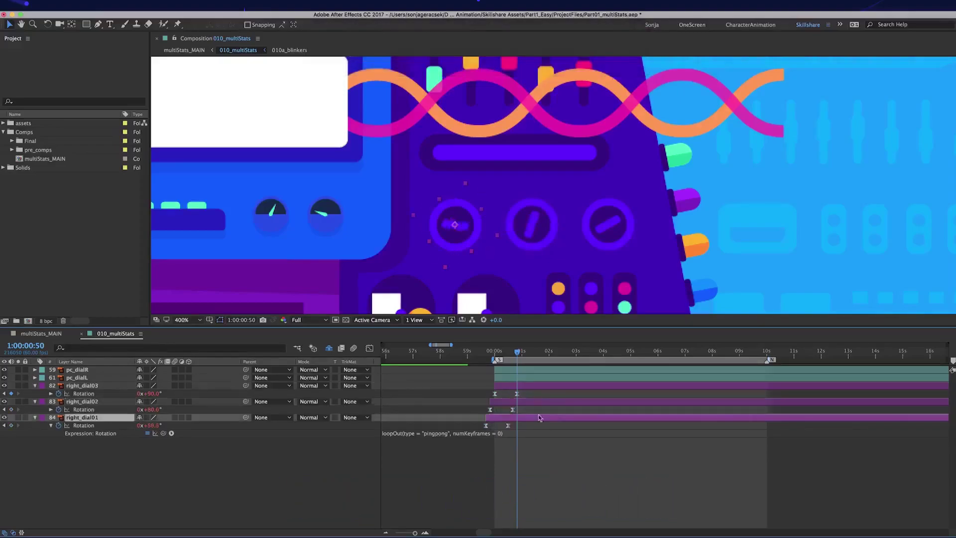
Step: Paste the Rotation animation of right_dial01 onto pc_dialL and pc_dialR at 1:00:00:00, and move pc_dialL 10 frames earlier
{"action": "left_click", "coordinate": [495, 354]}
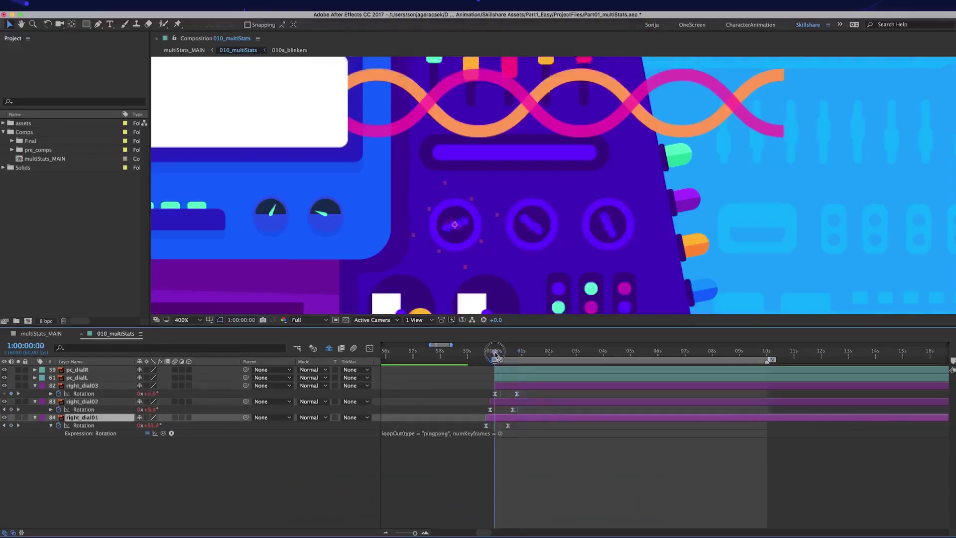
{"action": "left_click", "coordinate": [93, 426]}
{"action": "key", "text": "super+c"}
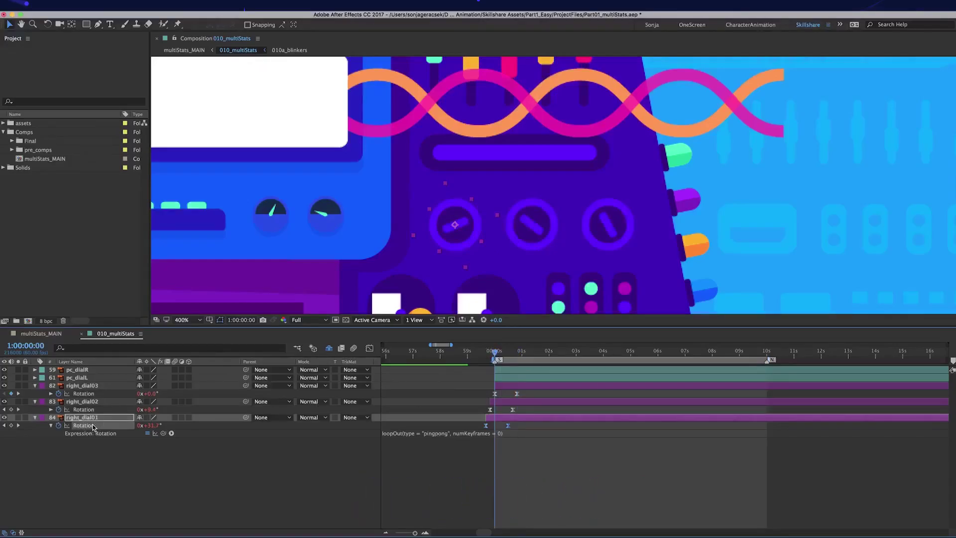
{"action": "left_click_drag", "start_coordinate": [284, 141], "coordinate": [921, 155]}
{"action": "left_click", "coordinate": [560, 377]}
{"action": "left_click", "coordinate": [549, 369], "text": "shift"}
{"action": "key", "text": "super+v"}
{"action": "left_click", "coordinate": [536, 386]}
{"action": "key", "text": "alt+shift+Page_Up"}
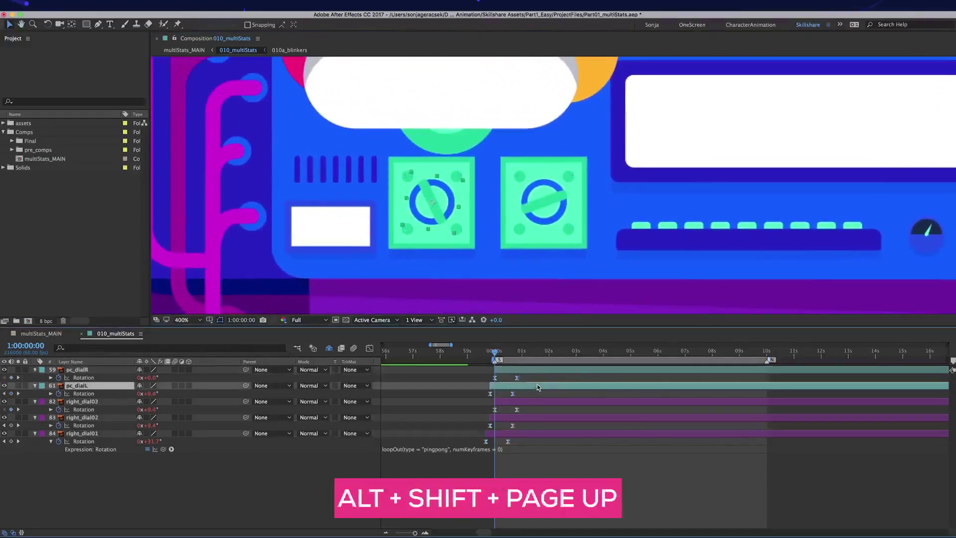
Step: Fit the whole composition in the viewer and preview the offset dial rotations
{"action": "key", "text": "alt+slash"}
{"action": "left_click", "coordinate": [641, 506]}
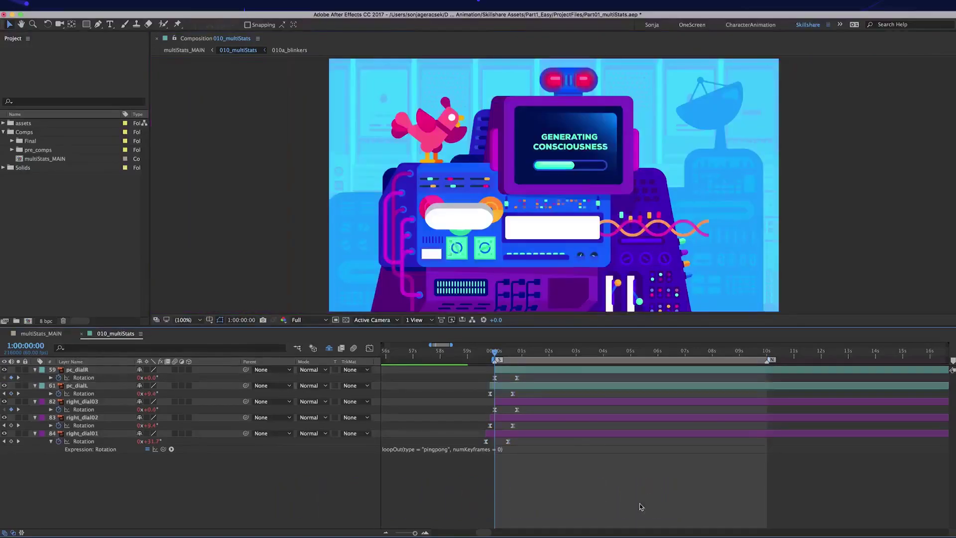
{"action": "key", "text": "space"}
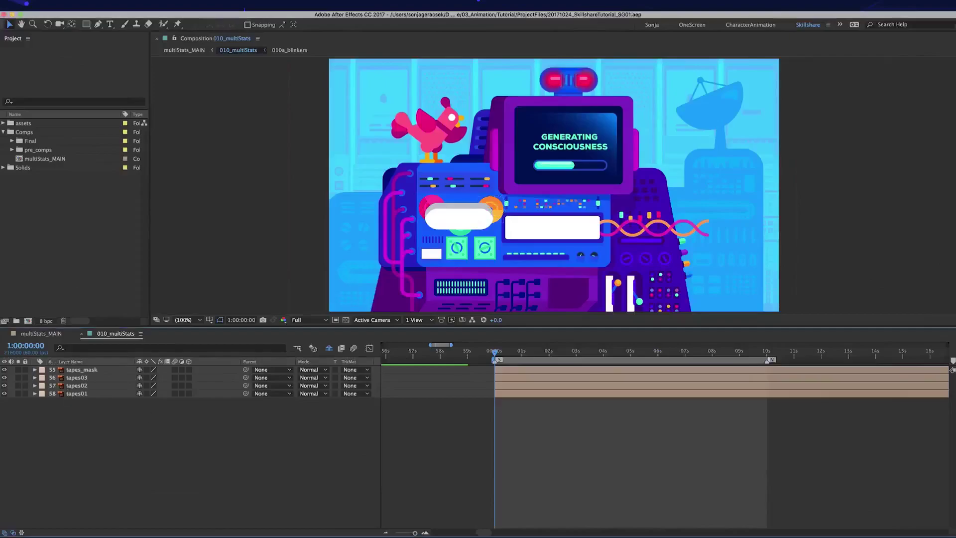
Step: Duplicate tapes_mask twice and arrange the copies so one mask layer sits directly above each of tapes01, tapes02 and tapes03
{"action": "left_click", "coordinate": [103, 370]}
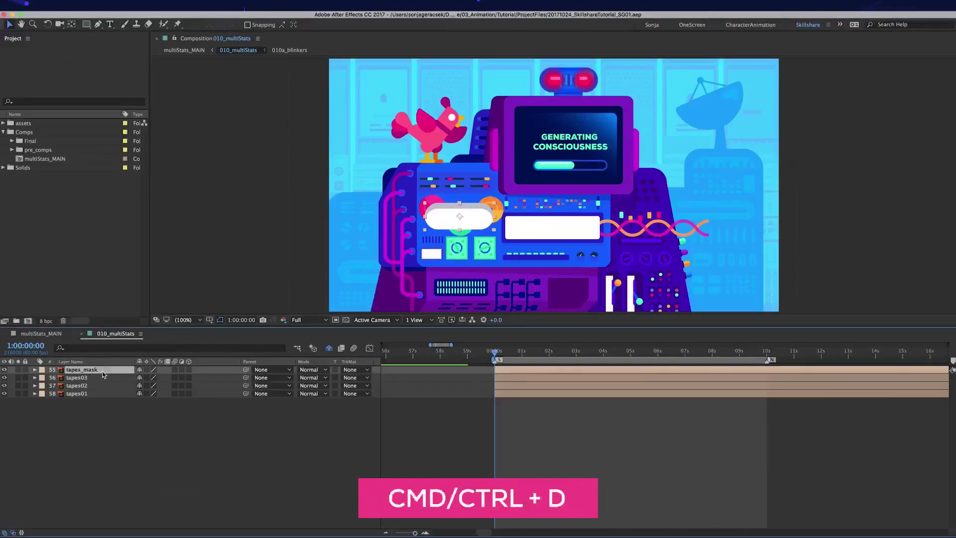
{"action": "key", "text": "super+d"}
{"action": "key", "text": "super+d"}
{"action": "mouse_move", "coordinate": [100, 386]}
{"action": "left_mouse_down"}
{"action": "mouse_move", "coordinate": [98, 405]}
{"action": "mouse_move", "coordinate": [98, 392]}
{"action": "left_mouse_up"}
{"action": "left_click", "coordinate": [101, 371]}
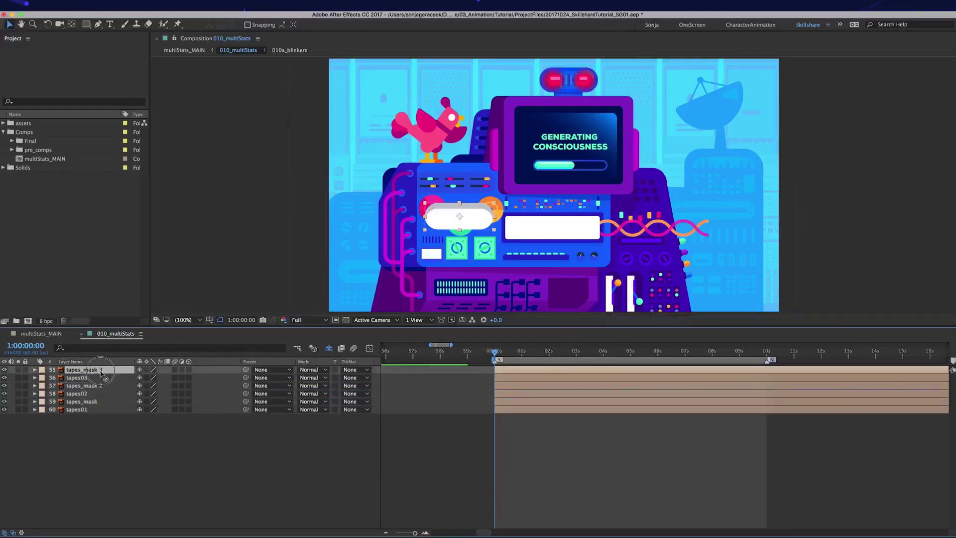
Step: Set the track matte of tapes01, tapes02 and tapes03 to Alpha Matte, using the mask layer above each one
{"action": "left_click", "coordinate": [82, 409]}
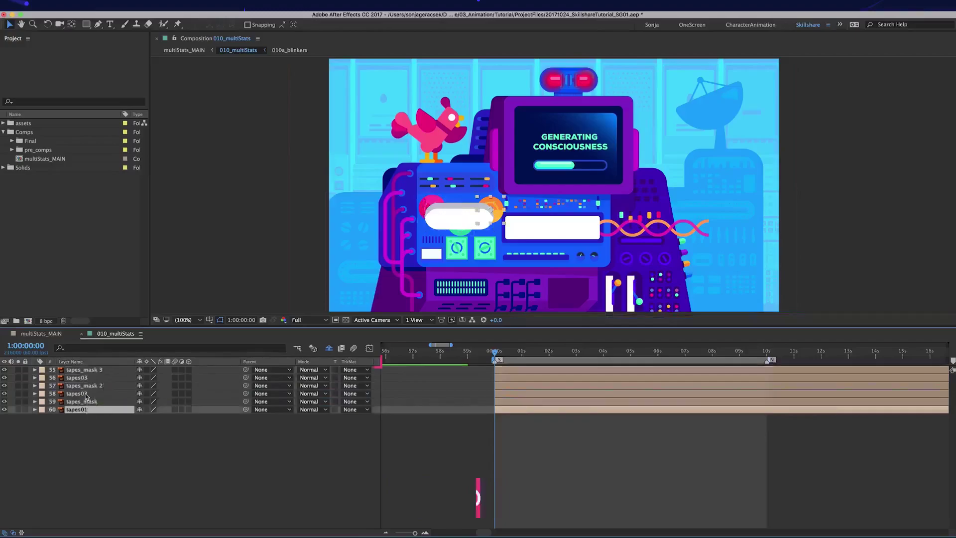
{"action": "left_click", "coordinate": [79, 393], "text": "super"}
{"action": "left_click", "coordinate": [78, 377], "text": "super"}
{"action": "left_click", "coordinate": [350, 377]}
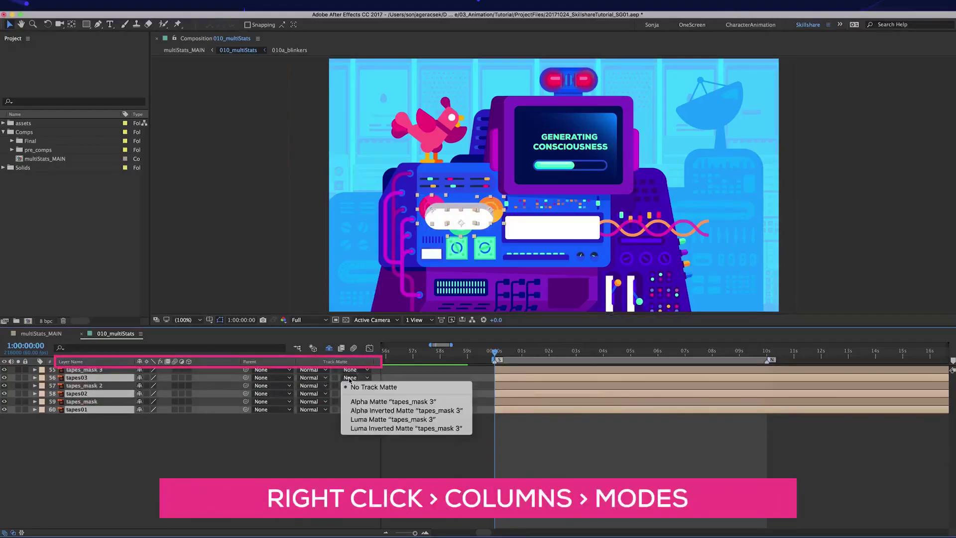
{"action": "left_click", "coordinate": [457, 402]}
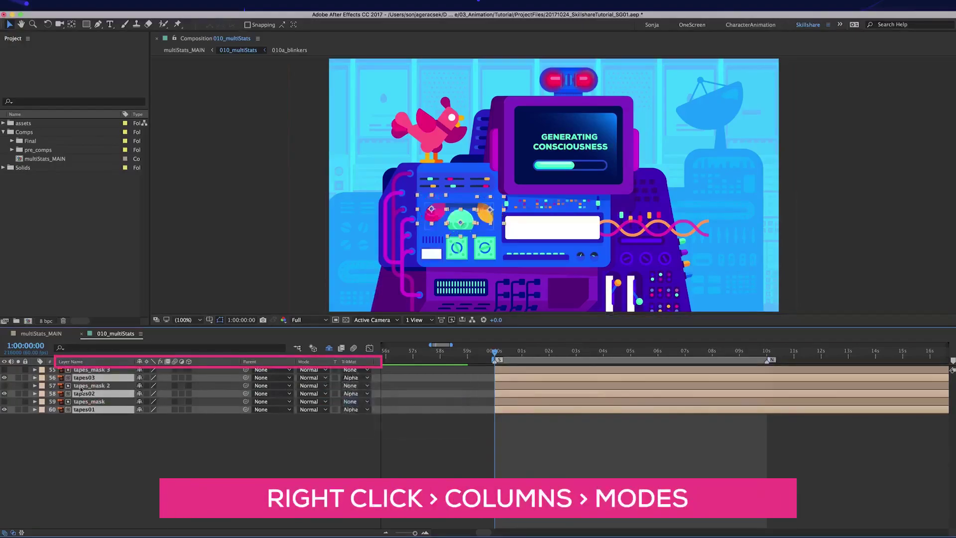
Step: Change the label colour of tapes_mask, tapes_mask 2 and tapes_mask 3 to Brown
{"action": "left_click", "coordinate": [42, 378]}
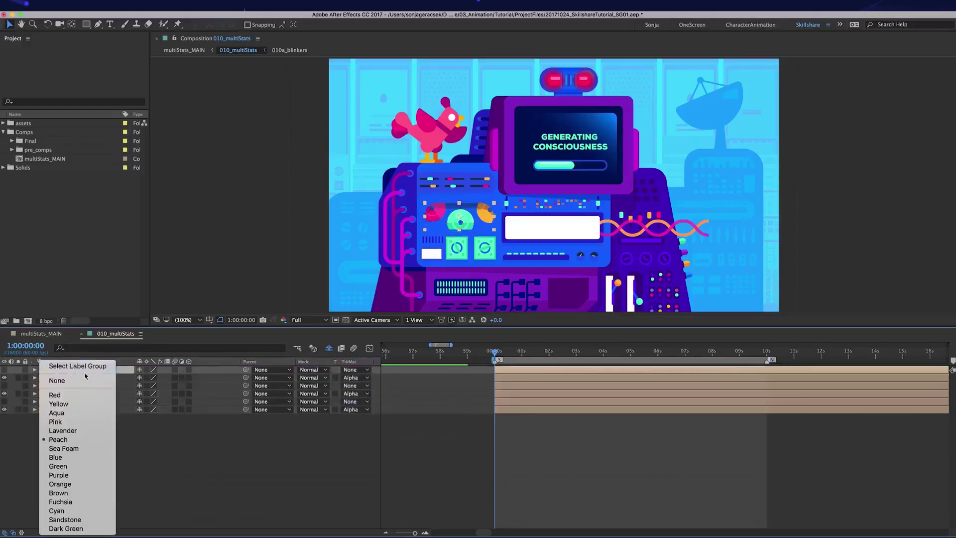
{"action": "left_click", "coordinate": [58, 493]}
{"action": "left_click", "coordinate": [99, 386]}
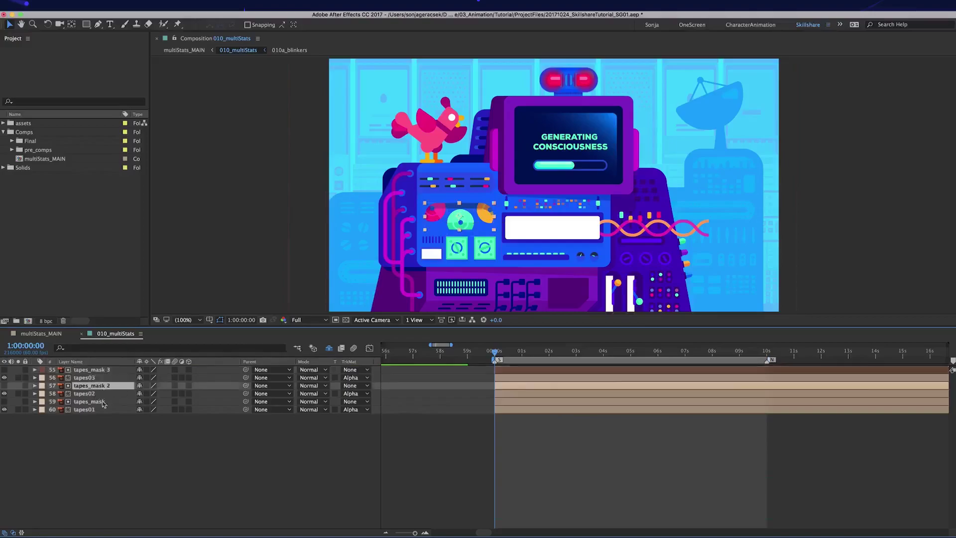
{"action": "left_click", "coordinate": [94, 403], "text": "super"}
{"action": "left_click", "coordinate": [42, 402]}
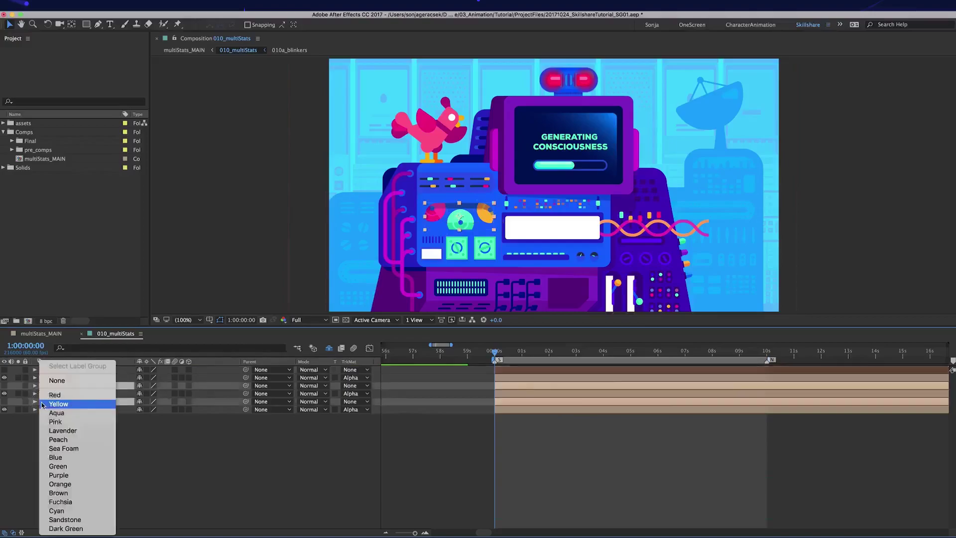
{"action": "left_click", "coordinate": [62, 494]}
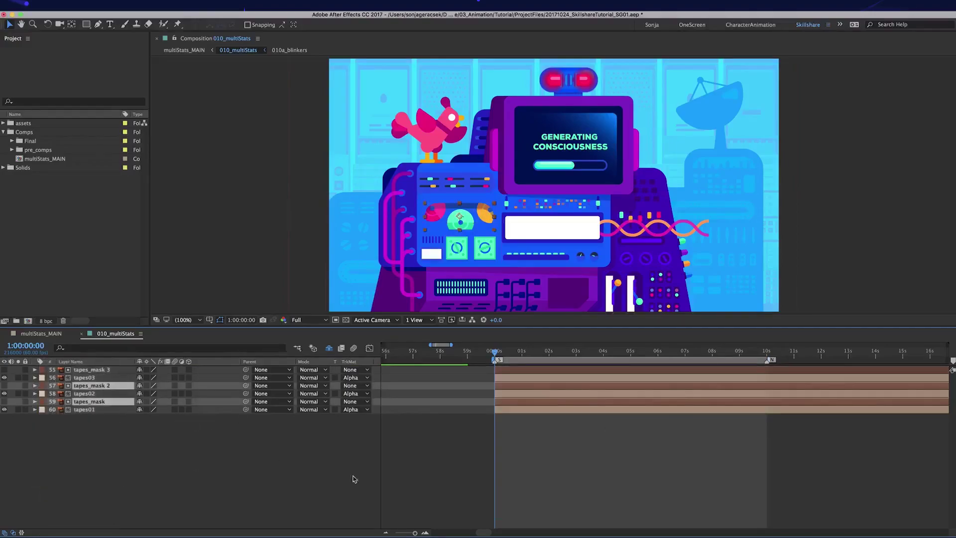
{"action": "left_click", "coordinate": [521, 479]}
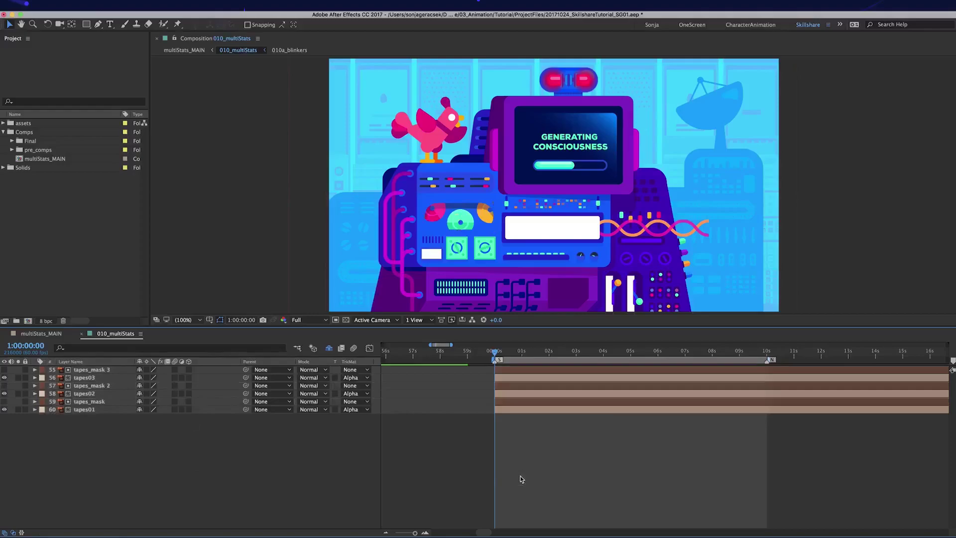
Step: Add a Rotation keyframe to tapes01, tapes02 and tapes03 at 1:00:00:00
{"action": "left_click", "coordinate": [85, 409]}
{"action": "left_click", "coordinate": [84, 393], "text": "super"}
{"action": "left_click", "coordinate": [84, 377], "text": "super"}
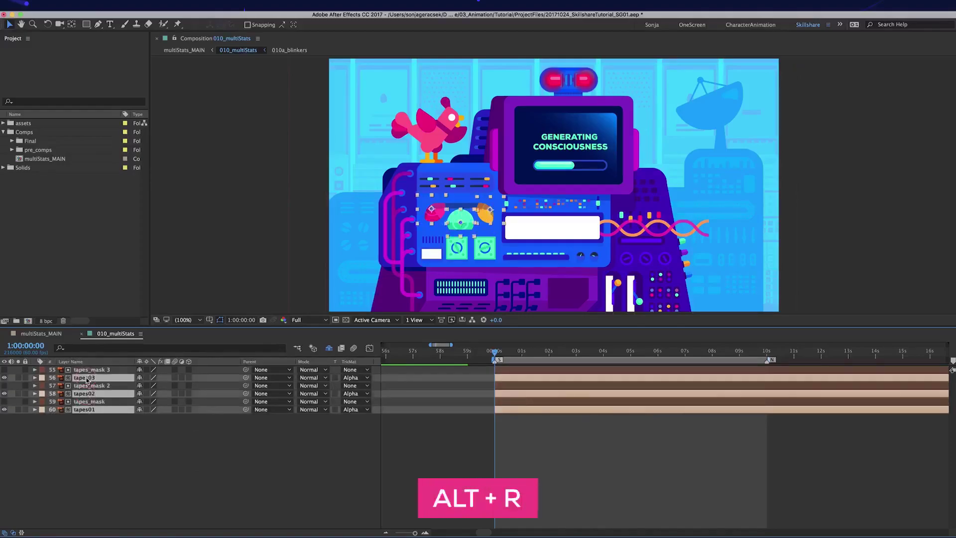
{"action": "key", "text": "alt+r"}
Step: Set the Rotation of all three tapes layers to one full revolution (1x+0.0°) at 1:00:01:40
{"action": "key", "text": "shift+Page_Up"}
{"action": "key", "text": "shift+Page_Up"}
{"action": "key", "text": "shift+Page_Up"}
{"action": "key", "text": "shift+Page_Up"}
{"action": "key", "text": "shift+Page_Up"}
{"action": "key", "text": "shift+Page_Up"}
{"action": "key", "text": "shift+Page_Up"}
{"action": "key", "text": "shift+Page_Up"}
{"action": "key", "text": "shift+Page_Up"}
{"action": "key", "text": "shift+Page_Up"}
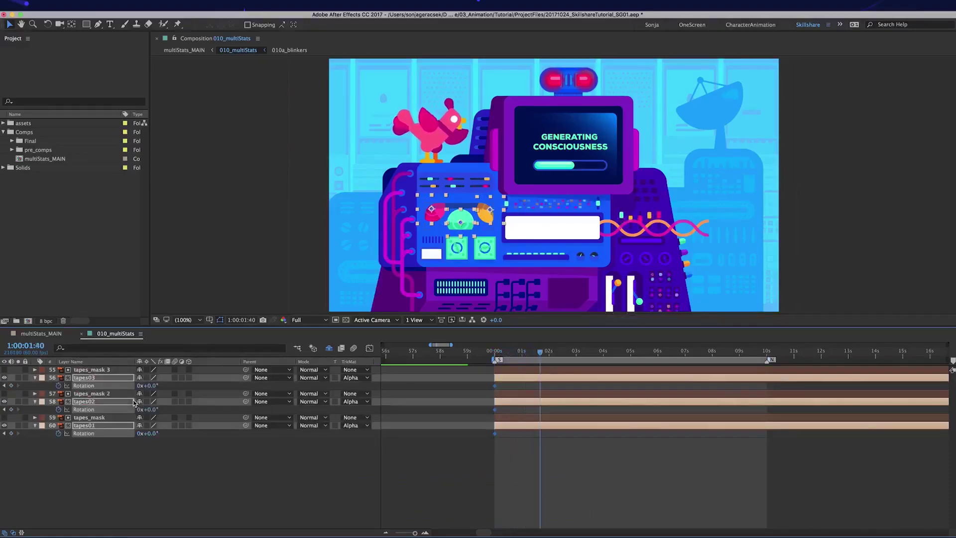
{"action": "left_click", "coordinate": [139, 387]}
{"action": "type", "text": "1"}
{"action": "key", "text": "Return"}
{"action": "left_click", "coordinate": [539, 452]}
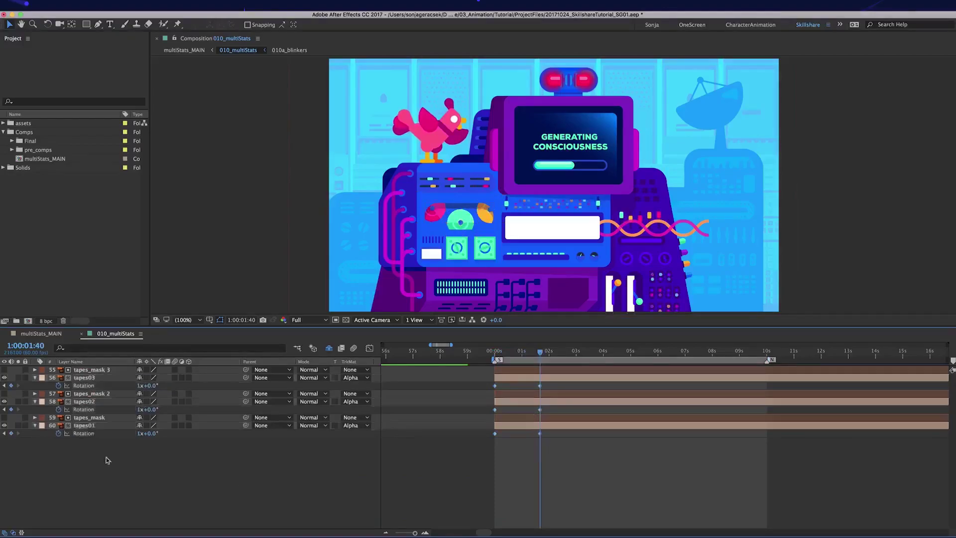
Step: Add the expression loopOut(type = "cycle", numKeyframes = 0) to the Rotation of tapes01
{"action": "left_click", "coordinate": [59, 434], "text": "alt"}
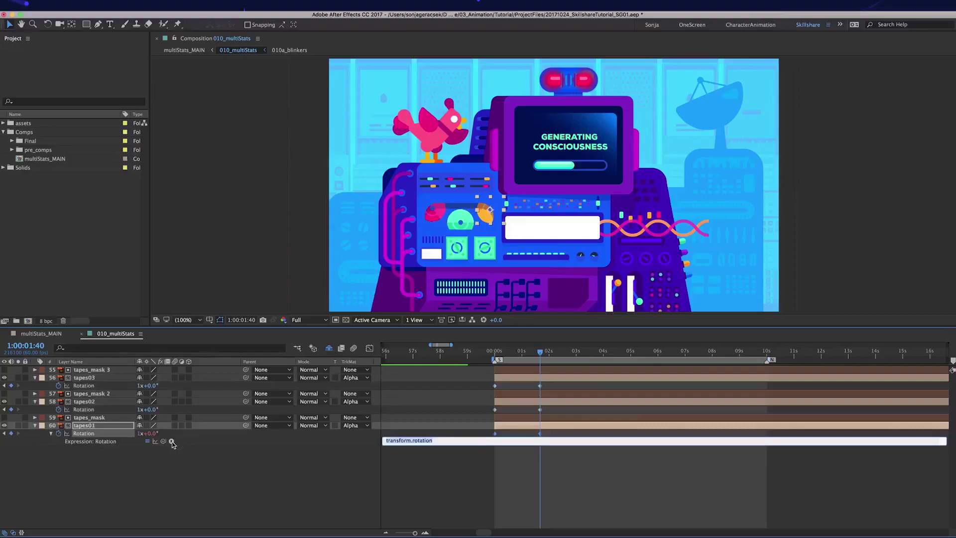
{"action": "left_click", "coordinate": [171, 441]}
{"action": "mouse_move", "coordinate": [209, 511]}
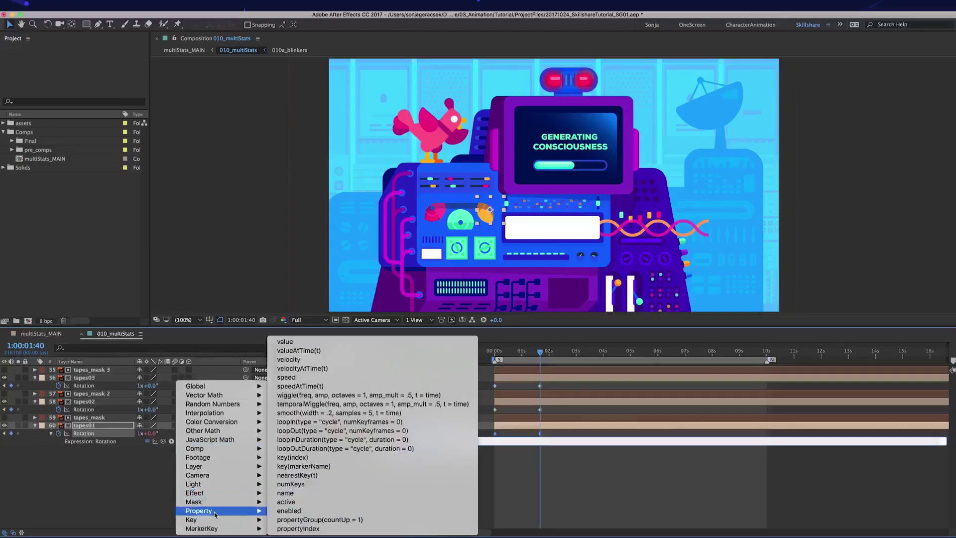
{"action": "left_click", "coordinate": [333, 434]}
{"action": "left_click", "coordinate": [334, 436]}
Step: Copy only the Rotation expression of tapes01 and paste it onto tapes02 and tapes03
{"action": "right_click", "coordinate": [100, 433]}
{"action": "left_click", "coordinate": [122, 508]}
{"action": "left_click", "coordinate": [86, 401], "text": "super"}
{"action": "left_click", "coordinate": [83, 377], "text": "super"}
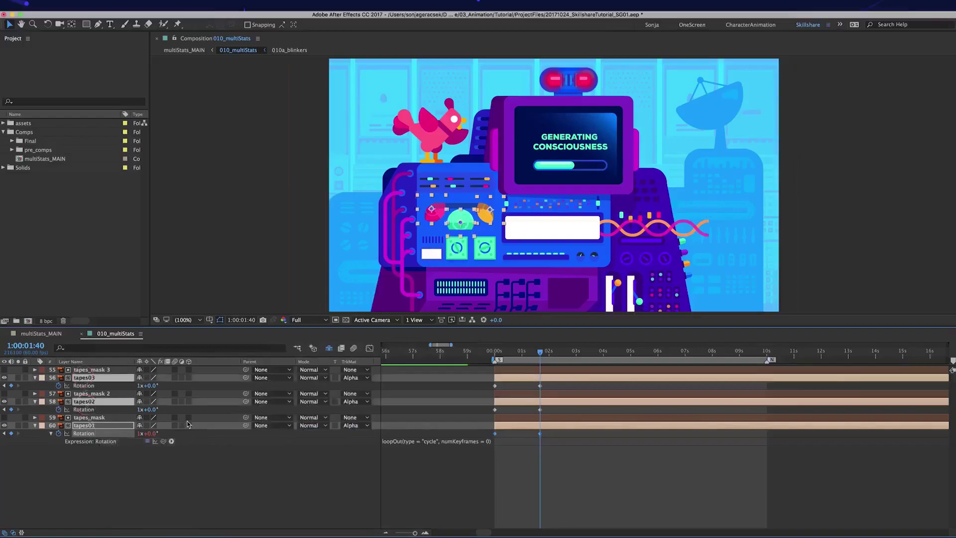
{"action": "key", "text": "super+v"}
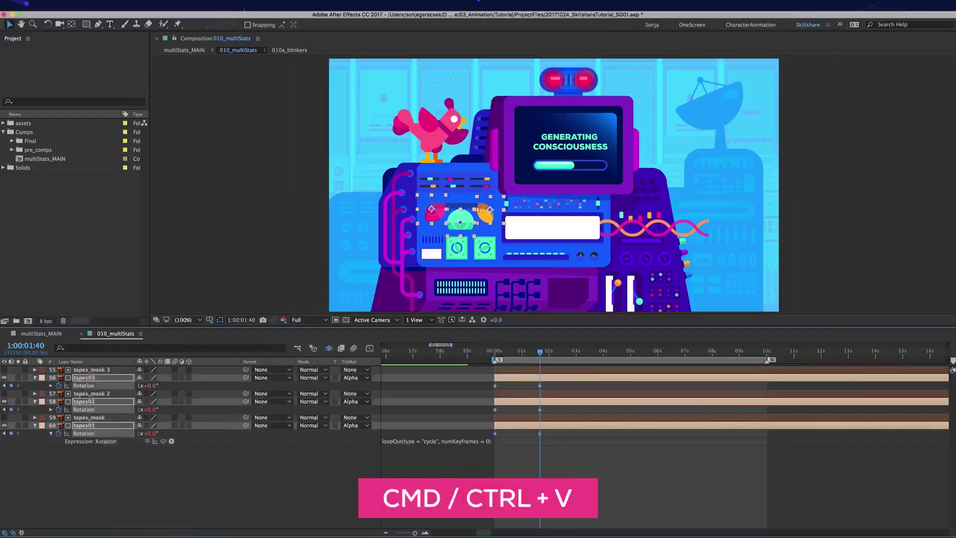
{"action": "left_click", "coordinate": [562, 480]}
Step: Preview the looping rotation of the tapes from 1:00:00:00
{"action": "left_click", "coordinate": [494, 352]}
{"action": "key", "text": "space"}
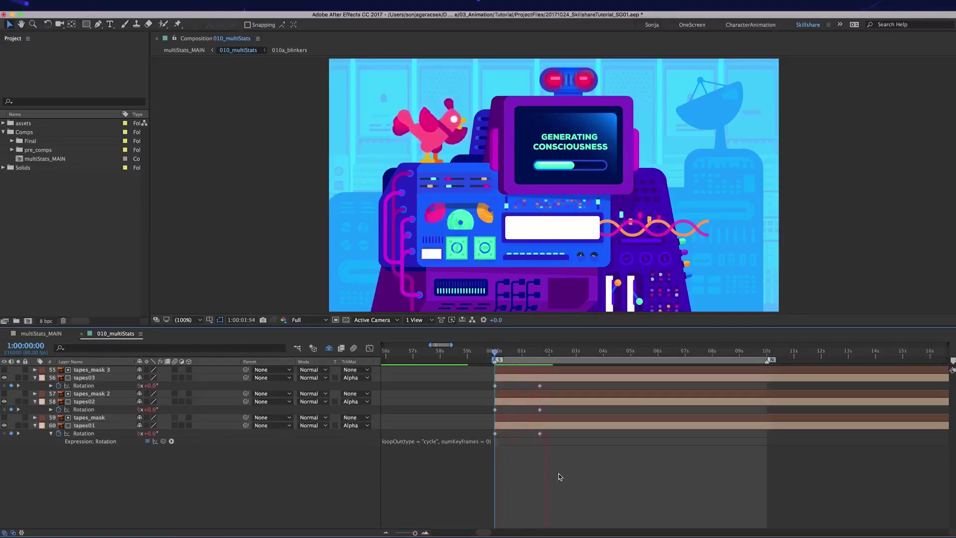
{"action": "key", "text": "space"}
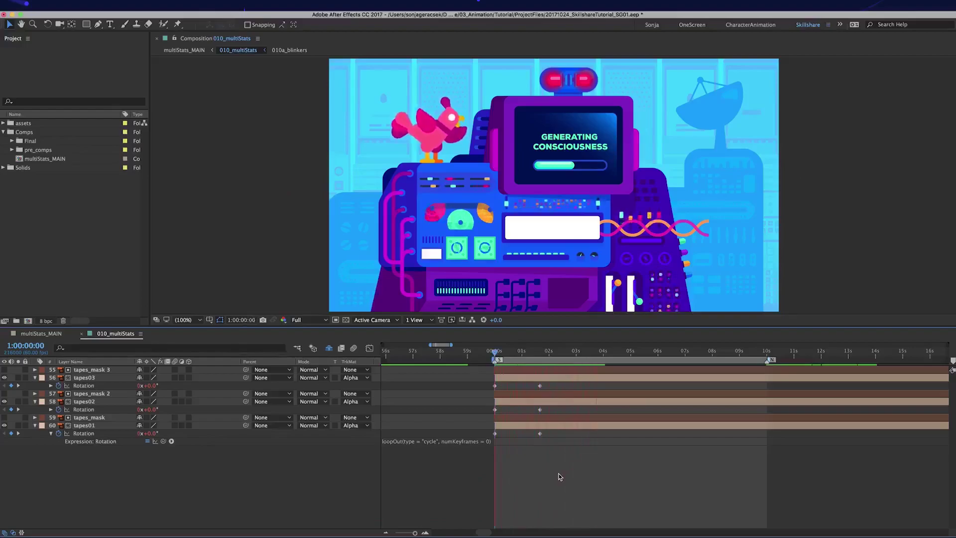
Step: Examine where the anchor point of tapes03 sits on the pink reel, and play the animation again
{"action": "left_click", "coordinate": [431, 224]}
{"action": "scroll", "coordinate": [432, 224], "scroll_direction": "up", "scroll_amount": 5}
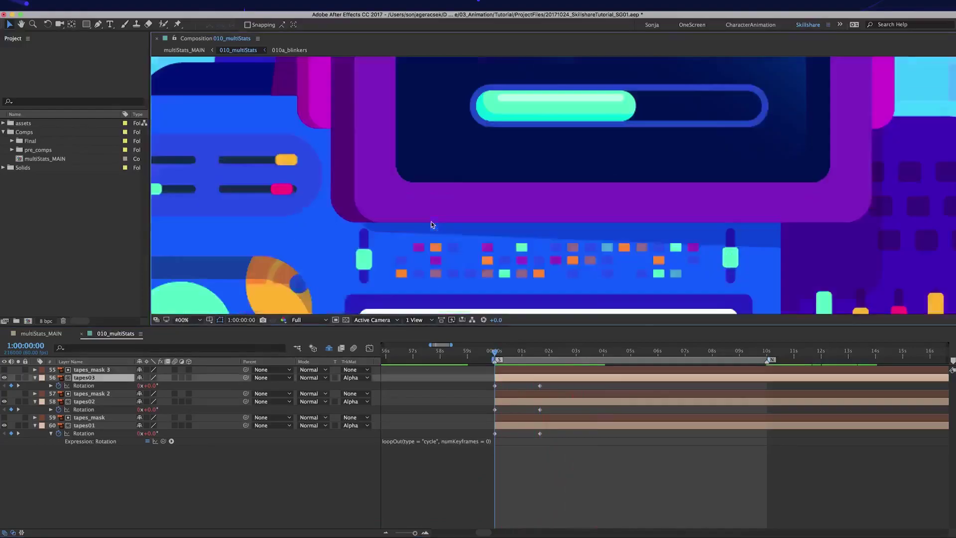
{"action": "key", "text": "y"}
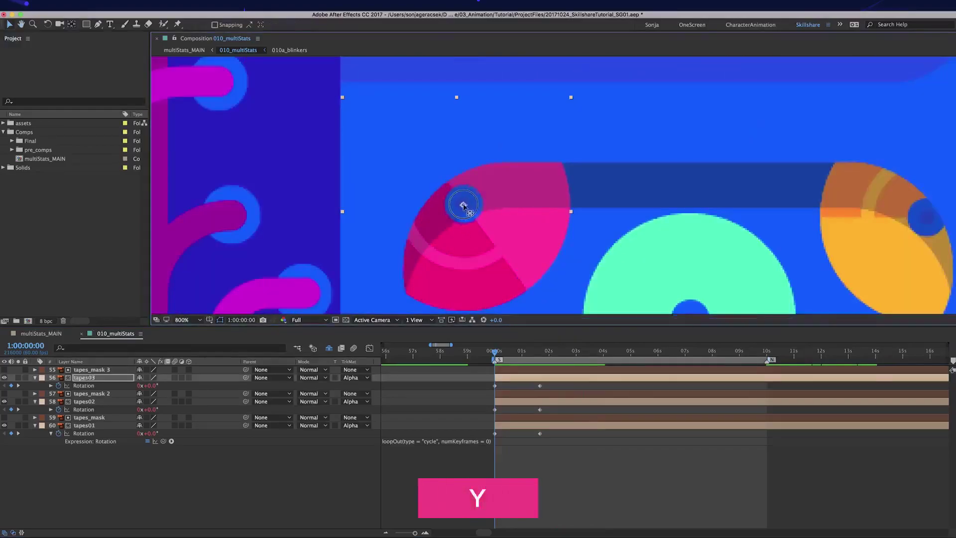
{"action": "scroll", "coordinate": [465, 205], "scroll_direction": "down", "scroll_amount": 5}
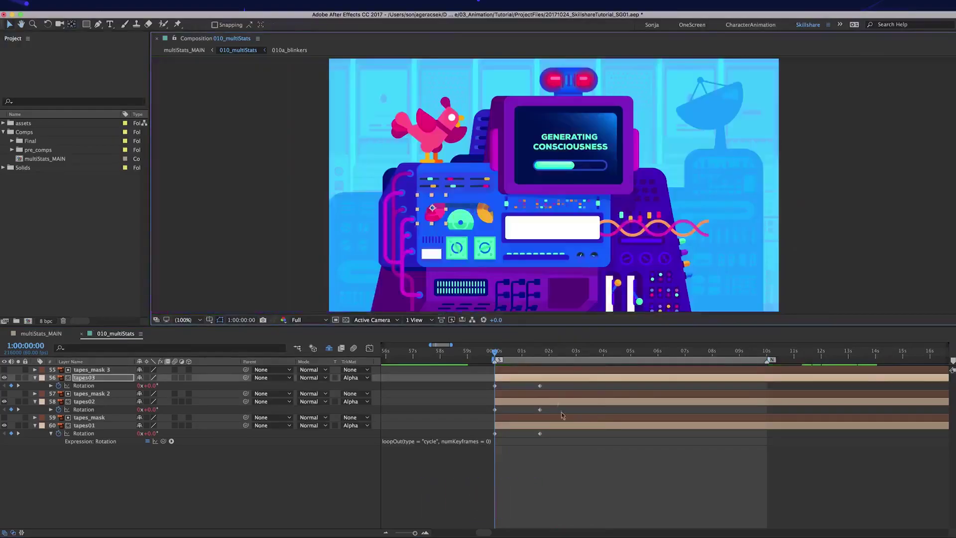
{"action": "left_click", "coordinate": [562, 458]}
{"action": "key", "text": "space"}
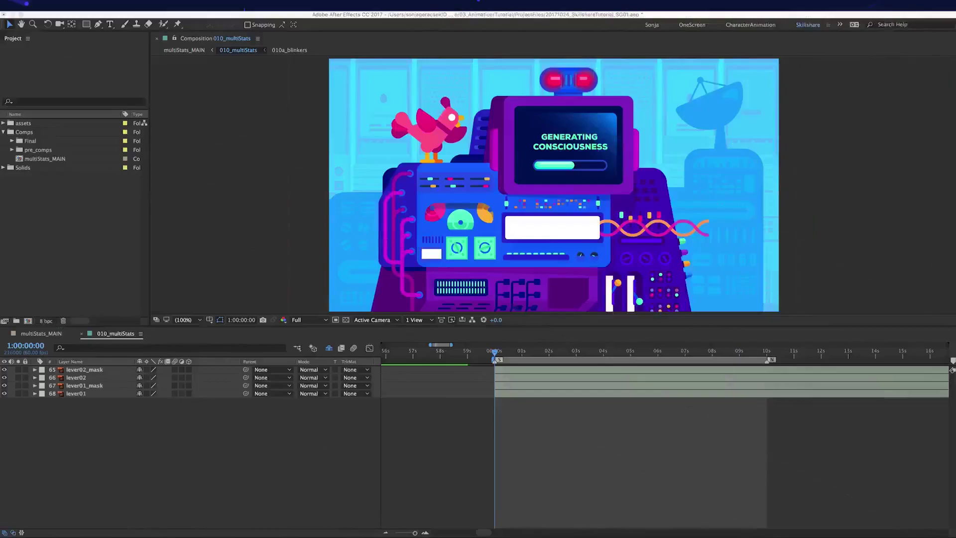
Step: Change the label colour of lever01_mask and lever02_mask to Brown
{"action": "key", "text": "period"}
{"action": "key", "text": "period"}
{"action": "scroll", "coordinate": [689, 195], "scroll_direction": "down", "scroll_amount": 10}
{"action": "scroll", "coordinate": [689, 195], "scroll_direction": "right", "scroll_amount": 8}
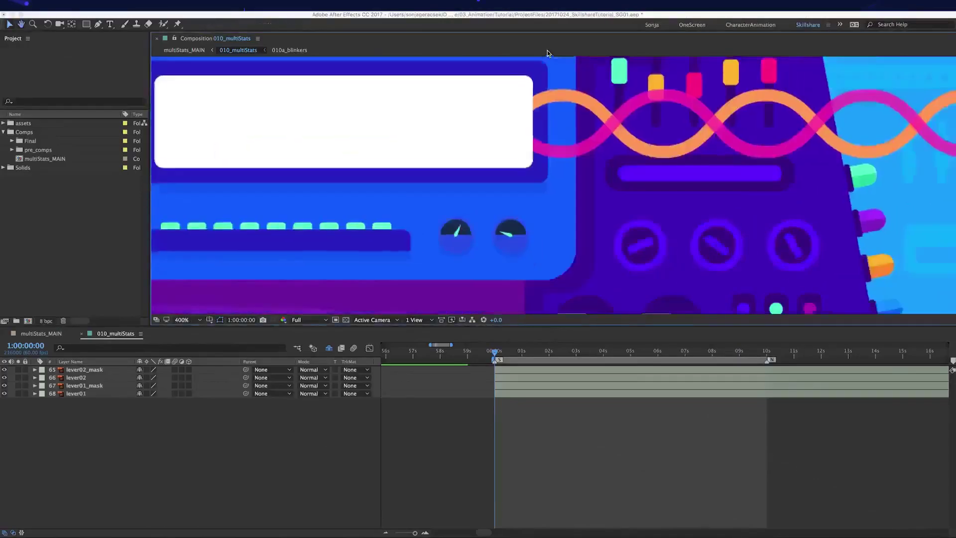
{"action": "left_click_drag", "start_coordinate": [689, 195], "coordinate": [640, 94]}
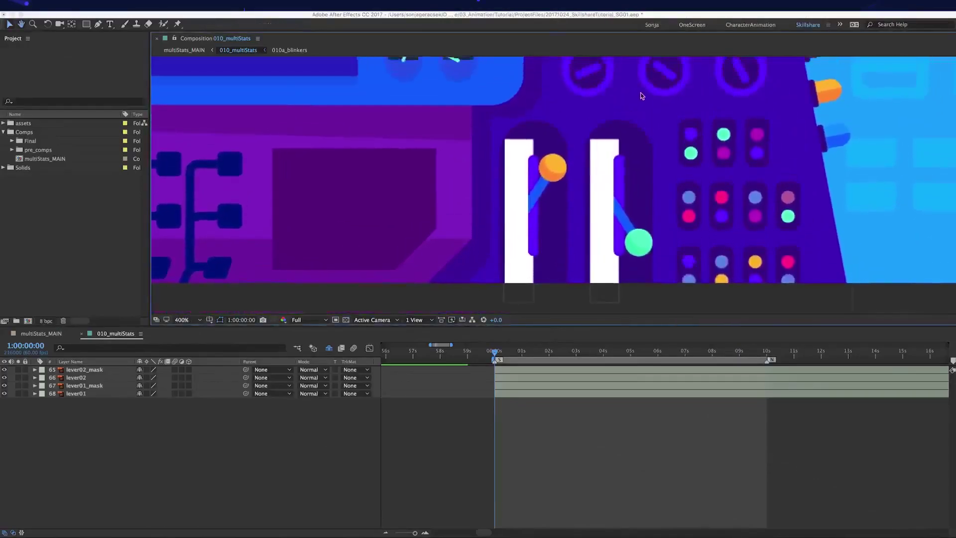
{"action": "left_click", "coordinate": [84, 385]}
{"action": "left_click", "coordinate": [85, 369], "text": "super"}
{"action": "left_click", "coordinate": [43, 371]}
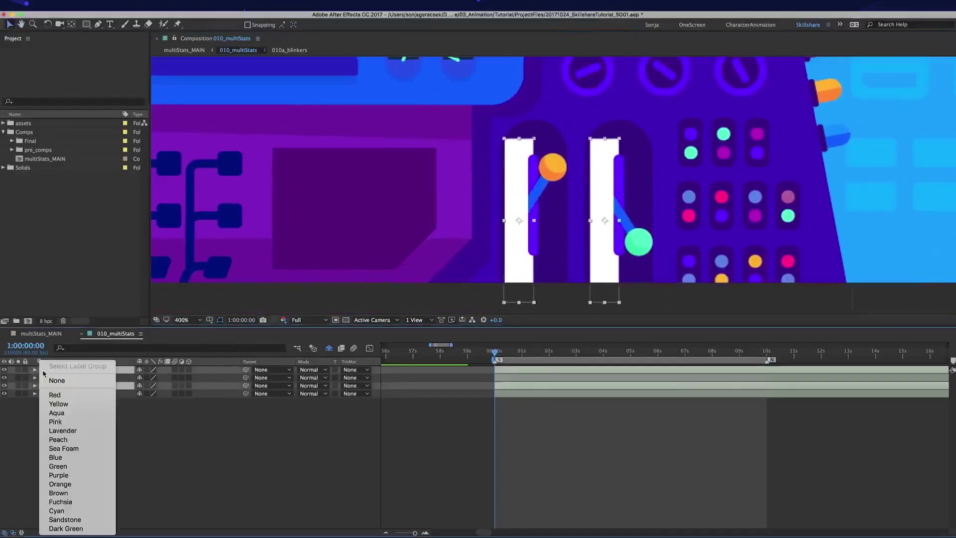
{"action": "left_click", "coordinate": [65, 493]}
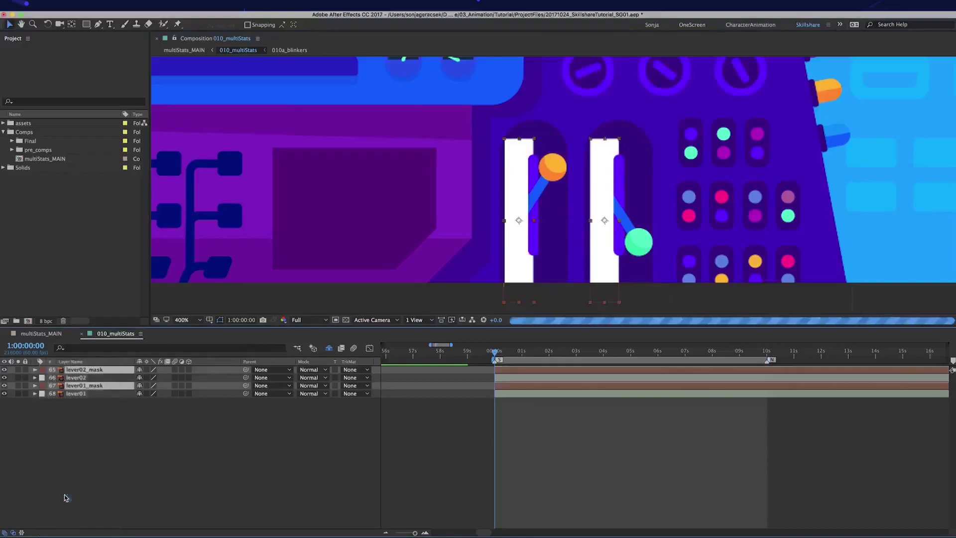
{"action": "left_click", "coordinate": [73, 448]}
Step: Set the track matte of lever01 and lever02 to Alpha Inverted Matte, using the mask layer above each one
{"action": "left_click", "coordinate": [79, 393]}
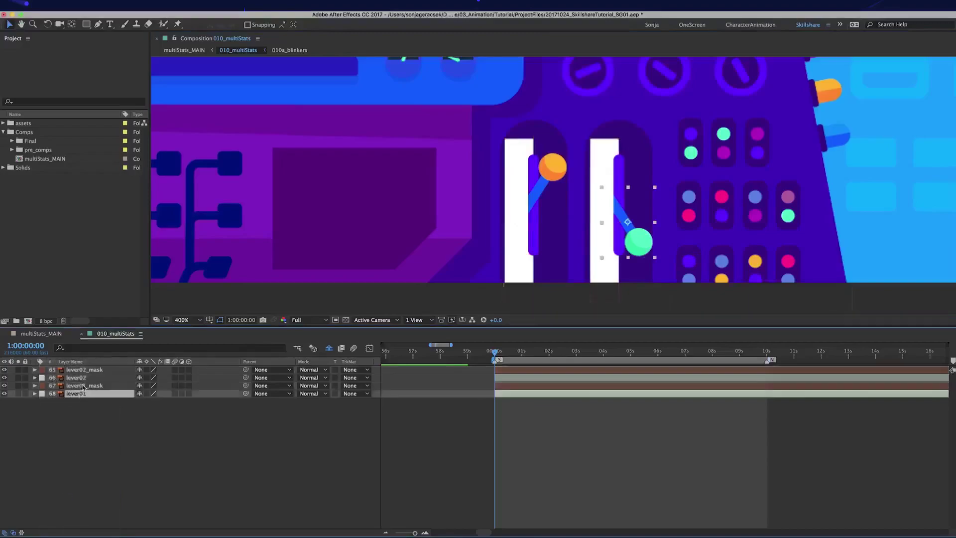
{"action": "left_click", "coordinate": [76, 377], "text": "super"}
{"action": "left_click", "coordinate": [355, 377]}
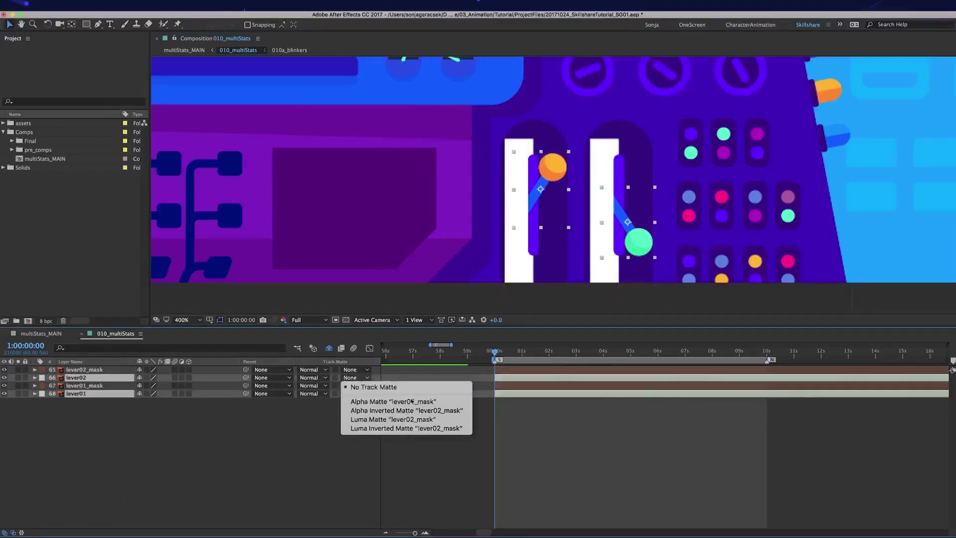
{"action": "left_click", "coordinate": [451, 412]}
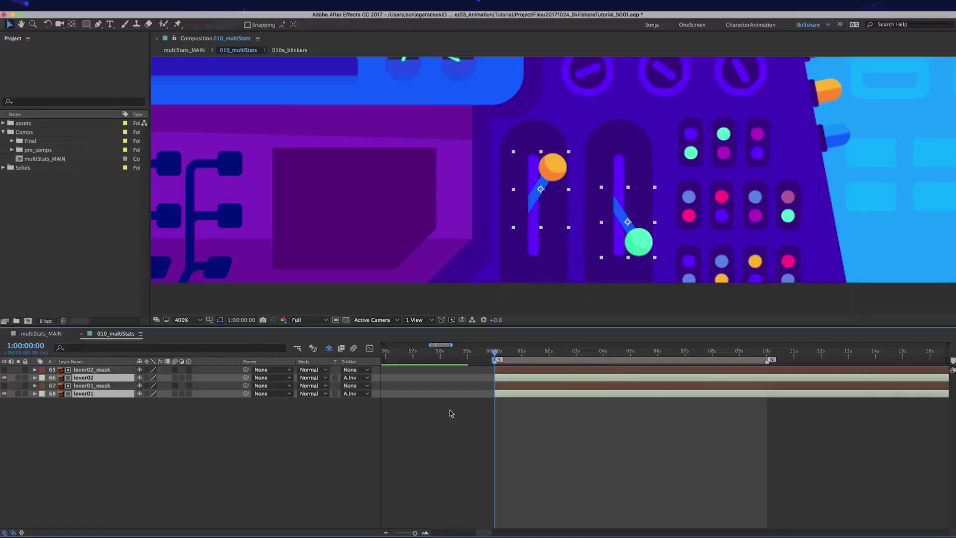
{"action": "left_click", "coordinate": [450, 410]}
Step: Move the anchor points of lever01 and lever02 to the hidden base end of each lever with the Pan Behind tool
{"action": "left_click", "coordinate": [89, 394]}
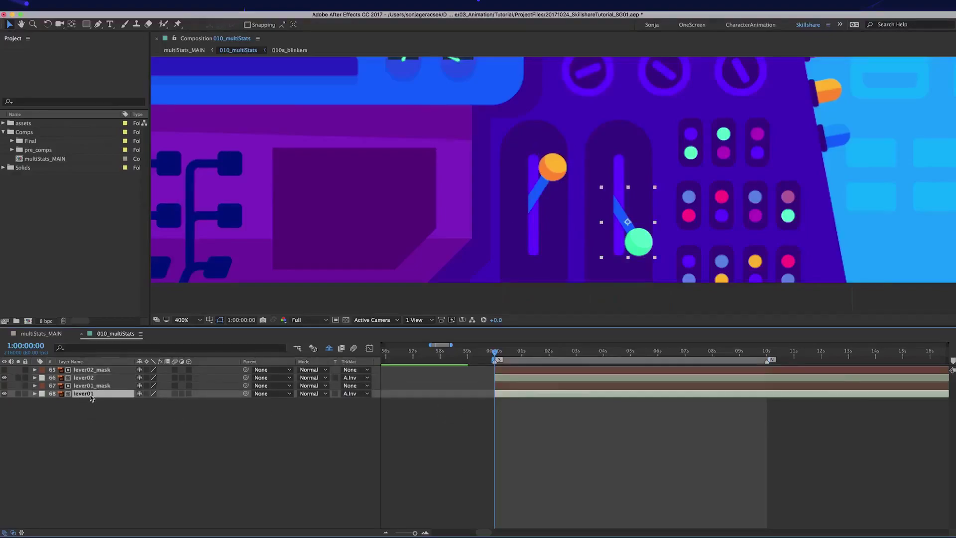
{"action": "key", "text": "y"}
{"action": "left_click_drag", "start_coordinate": [628, 222], "coordinate": [603, 188]}
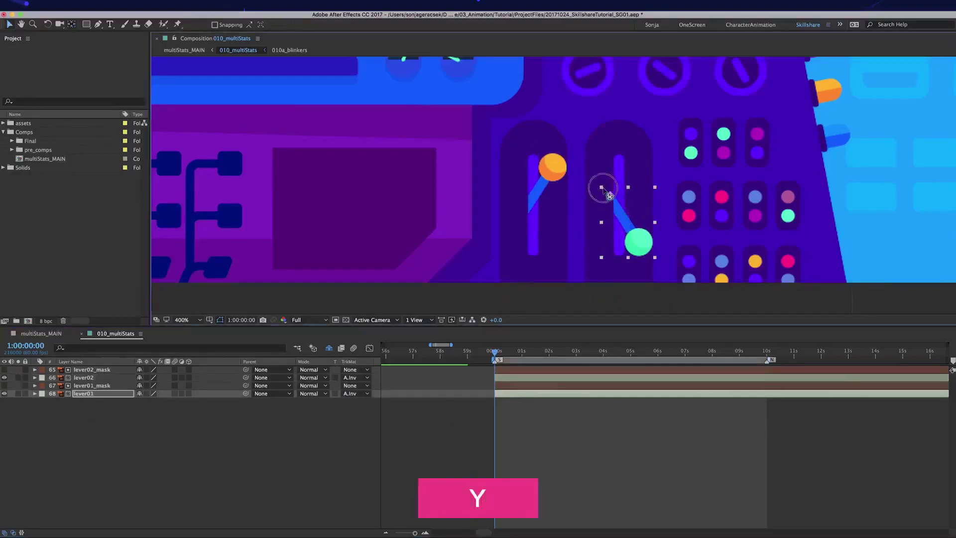
{"action": "left_click", "coordinate": [540, 189]}
{"action": "left_click_drag", "start_coordinate": [540, 189], "coordinate": [518, 218]}
Step: Add a Rotation keyframe to both lever01 and lever02 at 1:00:00:00
{"action": "left_click", "coordinate": [507, 394], "text": "shift"}
{"action": "key", "text": "alt+shift+r"}
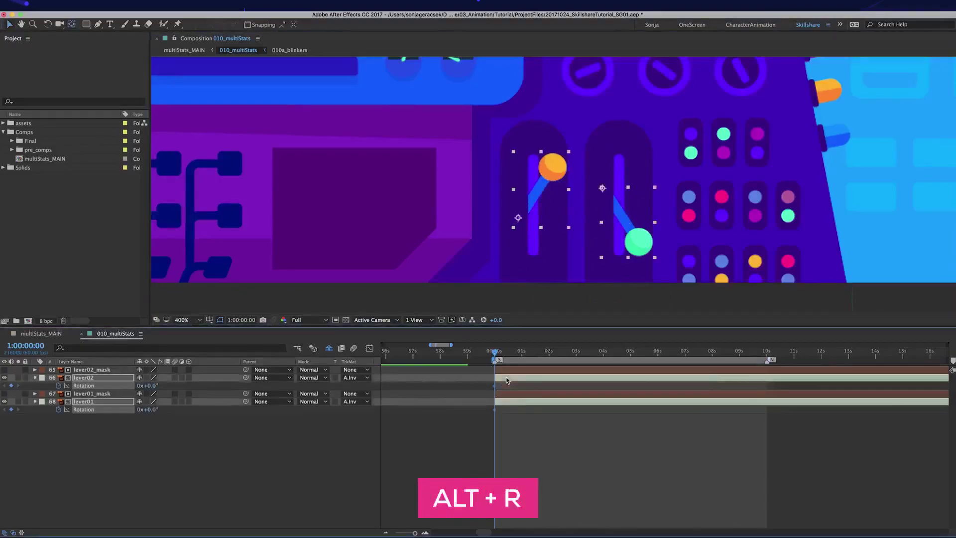
Step: At 1:00:00:50, set Rotation to -90° on lever01 and 90° on lever02, and Easy Ease all their Rotation keyframes
{"action": "key", "text": "shift+Page_Down"}
{"action": "key", "text": "shift+Page_Down"}
{"action": "key", "text": "shift+Page_Down"}
{"action": "key", "text": "shift+Page_Down"}
{"action": "key", "text": "shift+Page_Down"}
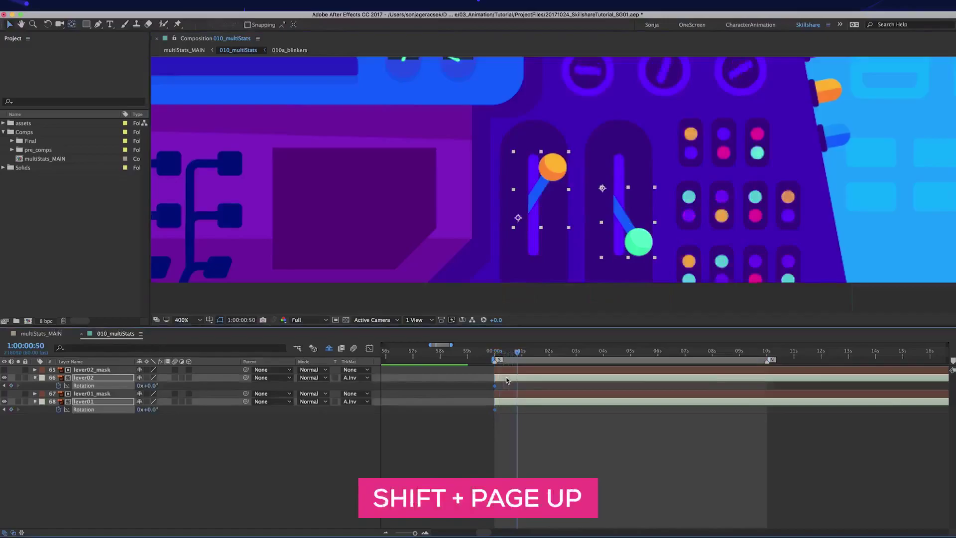
{"action": "left_click", "coordinate": [155, 427]}
{"action": "left_click", "coordinate": [154, 409]}
{"action": "type", "text": "-"}
{"action": "key", "text": "Return"}
{"action": "left_click", "coordinate": [150, 385]}
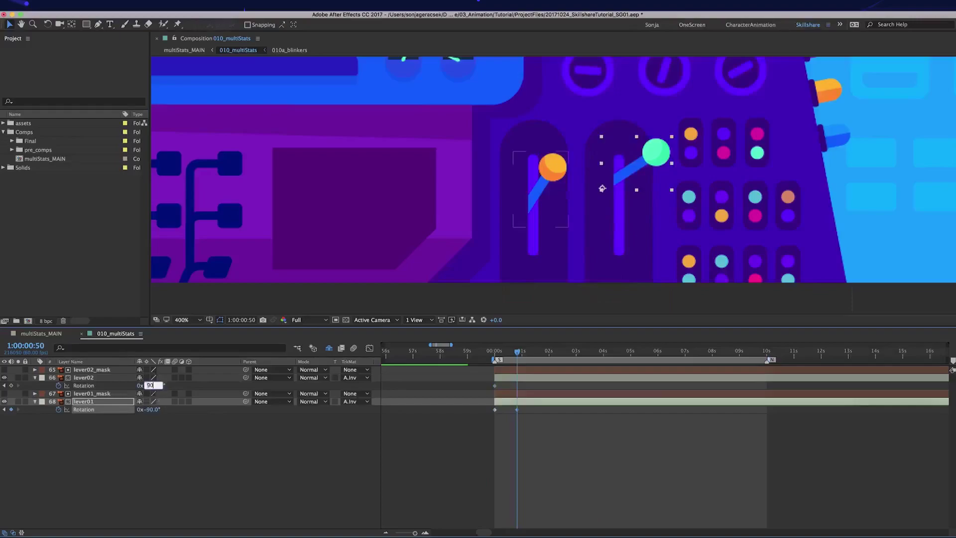
{"action": "key", "text": "Return"}
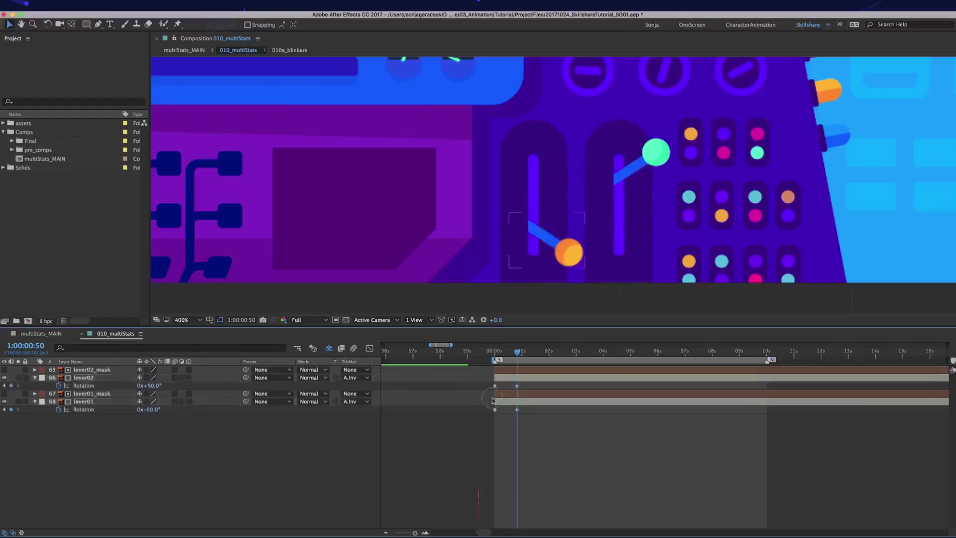
{"action": "left_click_drag", "start_coordinate": [466, 381], "coordinate": [541, 434]}
{"action": "key", "text": "F9"}
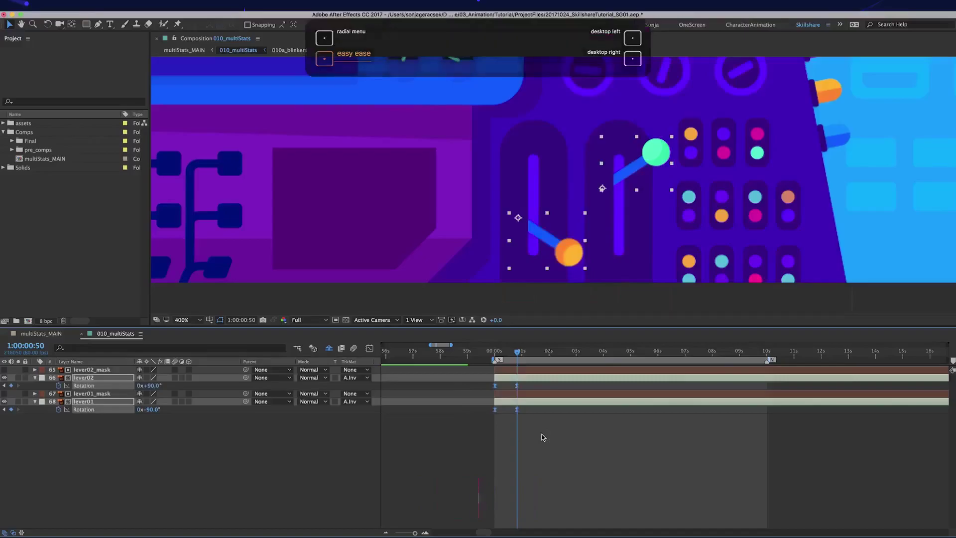
Step: Add a loopOut expression of type "pingpong" to lever01's Rotation and copy it to lever02
{"action": "left_click", "coordinate": [58, 409], "text": "alt"}
{"action": "left_click", "coordinate": [171, 418]}
{"action": "mouse_move", "coordinate": [199, 511]}
{"action": "left_click", "coordinate": [313, 432]}
{"action": "double_click", "coordinate": [442, 418]}
{"action": "type", "text": "pingpong"}
{"action": "key", "text": "KP_Enter"}
{"action": "left_click", "coordinate": [90, 384]}
{"action": "key", "text": "ctrl+v"}
Step: Shift the lever01 layer 10 frames earlier and preview the full composition from 1:00:00:00
{"action": "left_click", "coordinate": [537, 401]}
{"action": "key", "text": "alt+shift+Page_Up"}
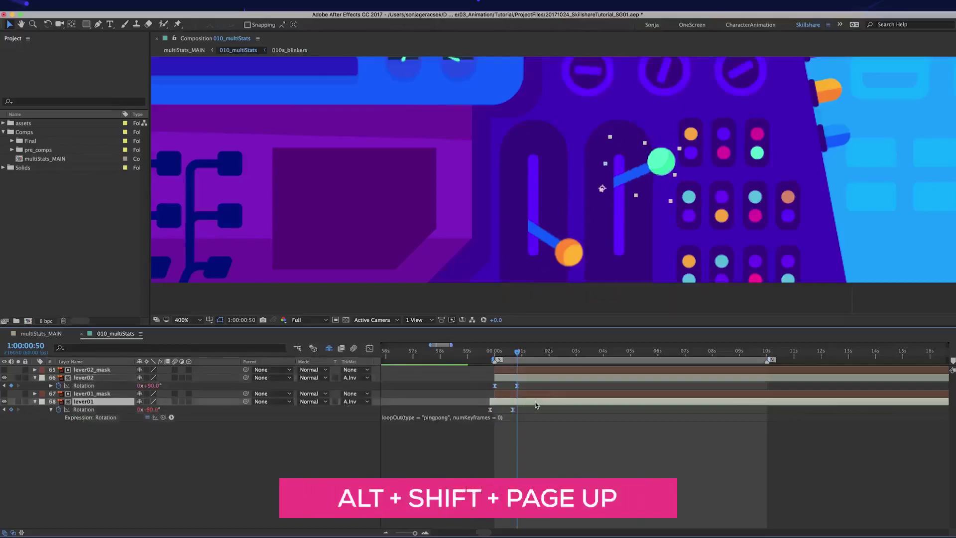
{"action": "left_click", "coordinate": [494, 355]}
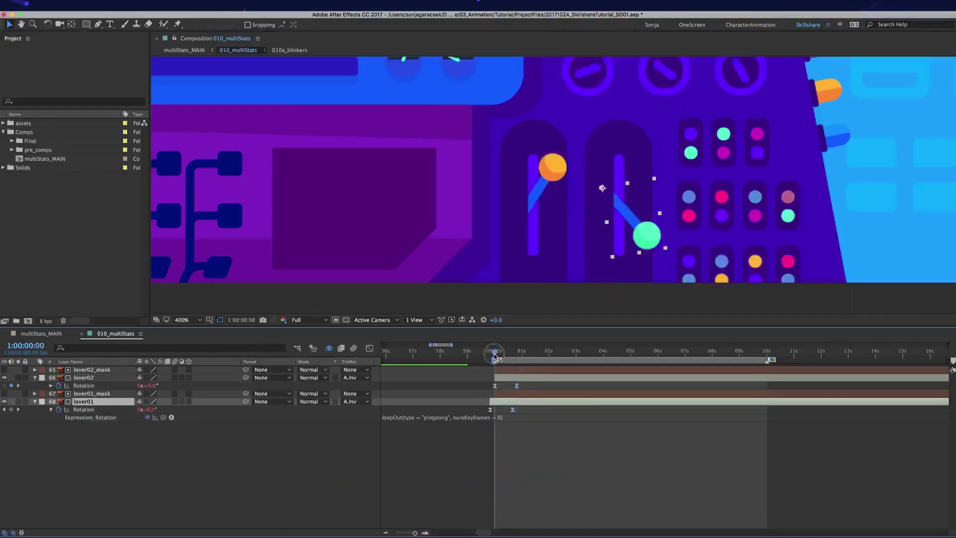
{"action": "key", "text": "shift+slash"}
{"action": "key", "text": "space"}
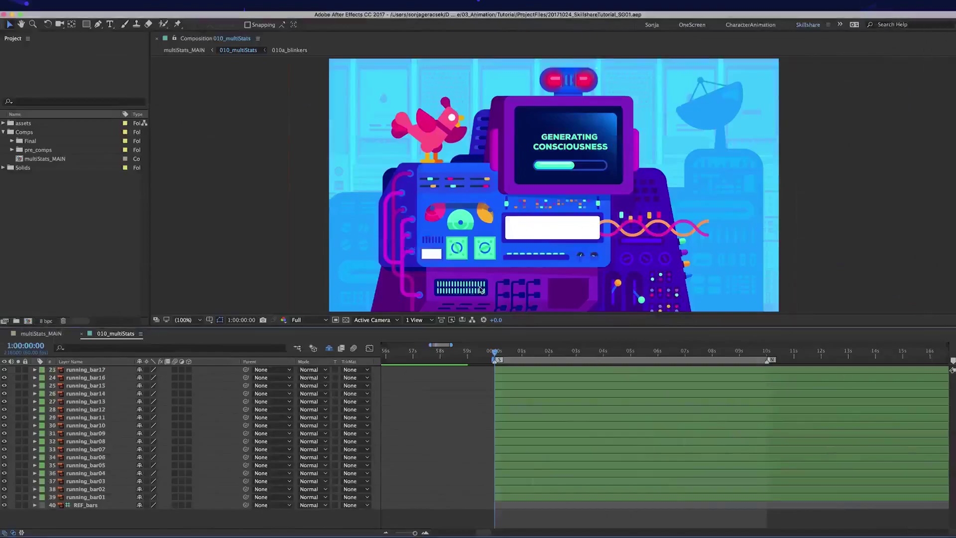
Step: Pre-compose running_bar01 through running_bar17 as 010ba_running_bars_static, moving all attributes into the new composition
{"action": "scroll", "coordinate": [480, 289], "scroll_direction": "up", "scroll_amount": 2}
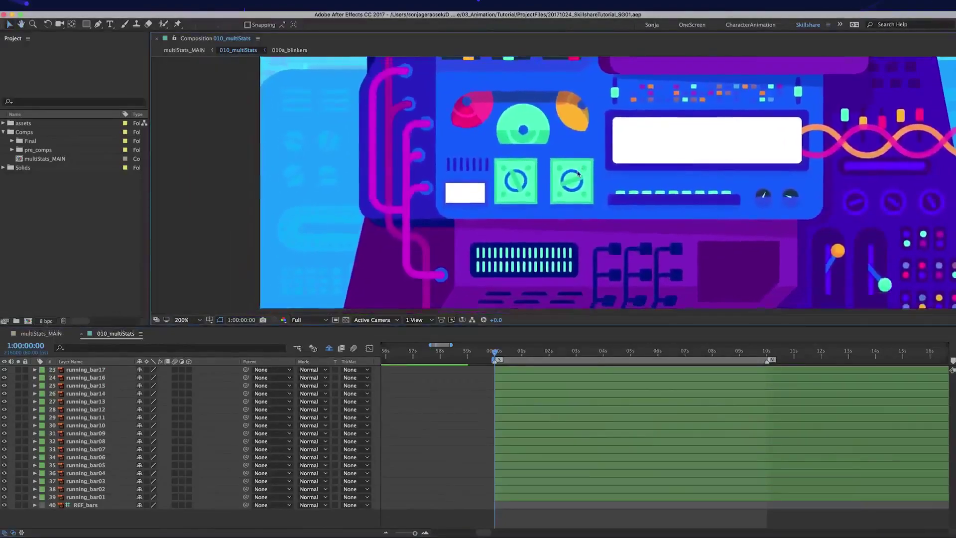
{"action": "scroll", "coordinate": [573, 179], "scroll_direction": "up", "scroll_amount": 2}
{"action": "left_click_drag", "start_coordinate": [559, 267], "coordinate": [566, 132]}
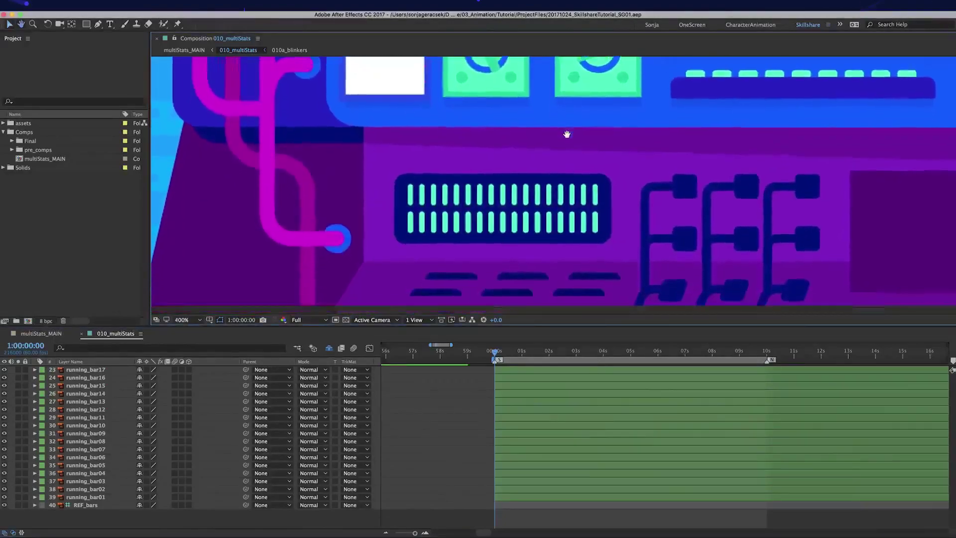
{"action": "left_click", "coordinate": [519, 423]}
{"action": "left_click", "coordinate": [513, 497]}
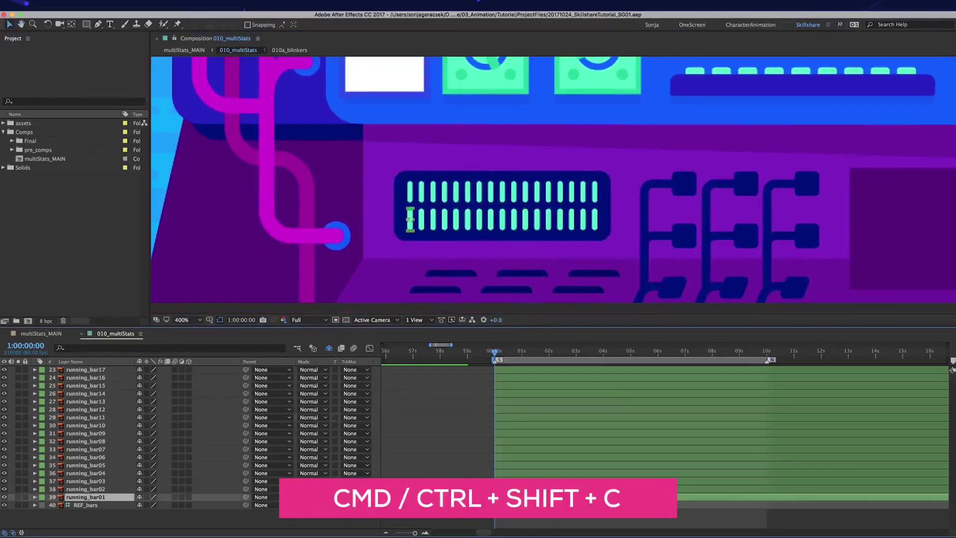
{"action": "left_click", "coordinate": [504, 371], "text": "shift"}
{"action": "key", "text": "BackSpace"}
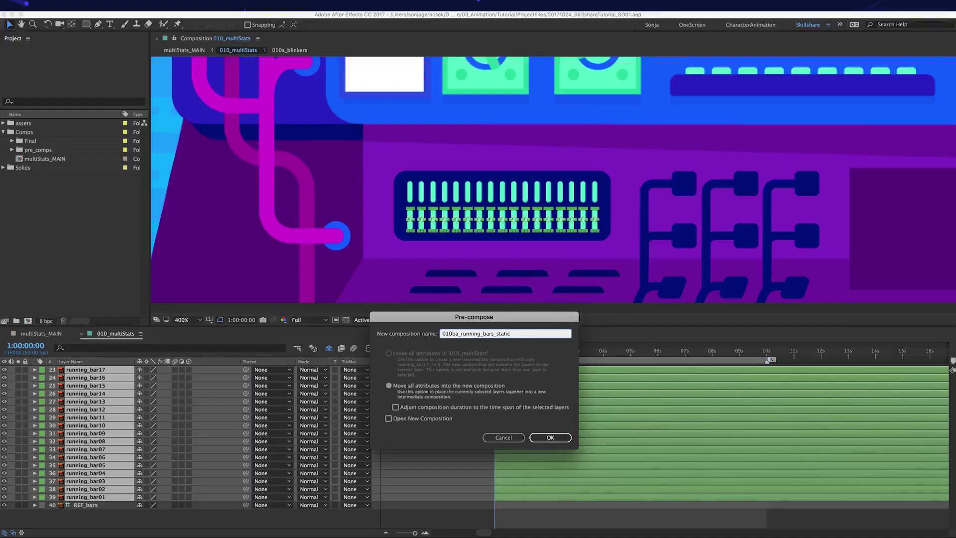
{"action": "left_click", "coordinate": [550, 437]}
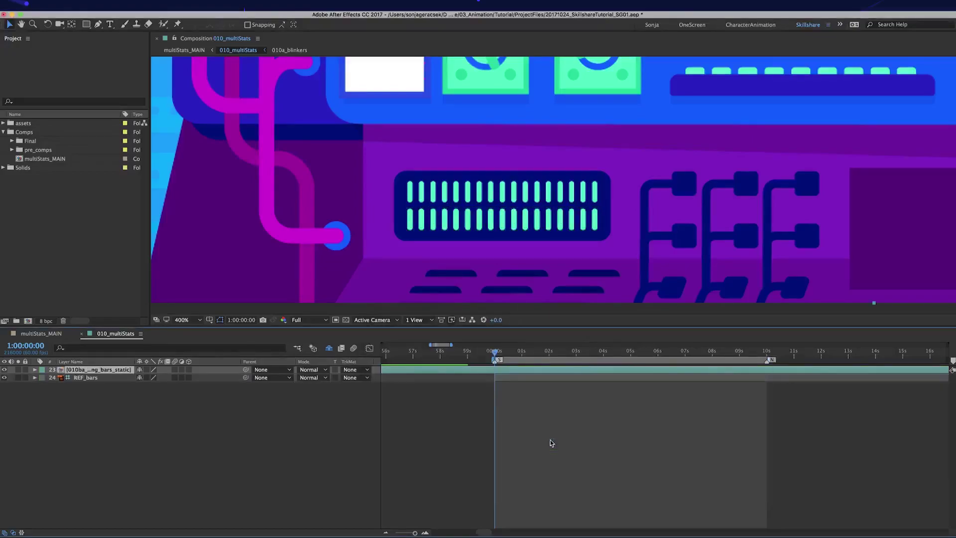
Step: Add a layer marker to the static bars pre-comp at 1:00:00:00, trim its start to that frame and open it
{"action": "key", "text": "KP_Multiply"}
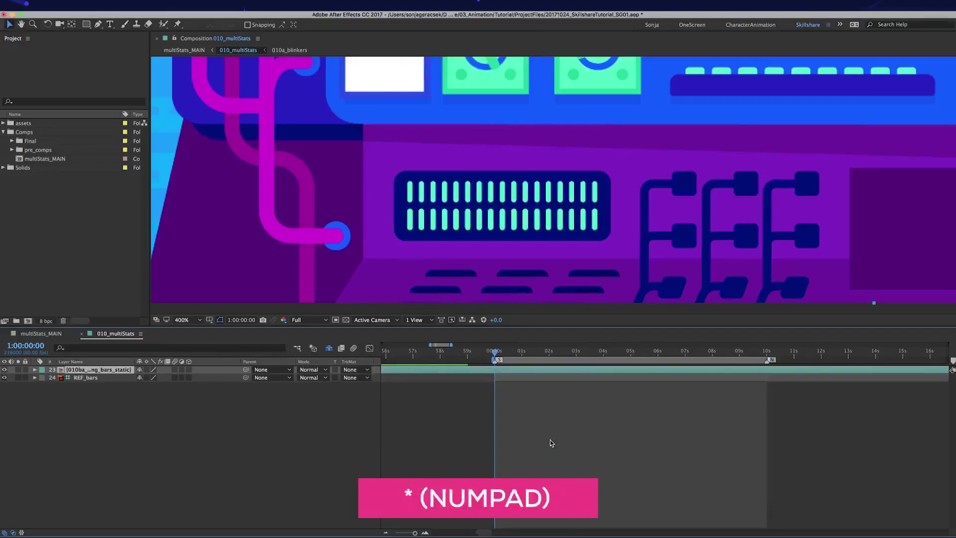
{"action": "key", "text": "alt+bracketleft"}
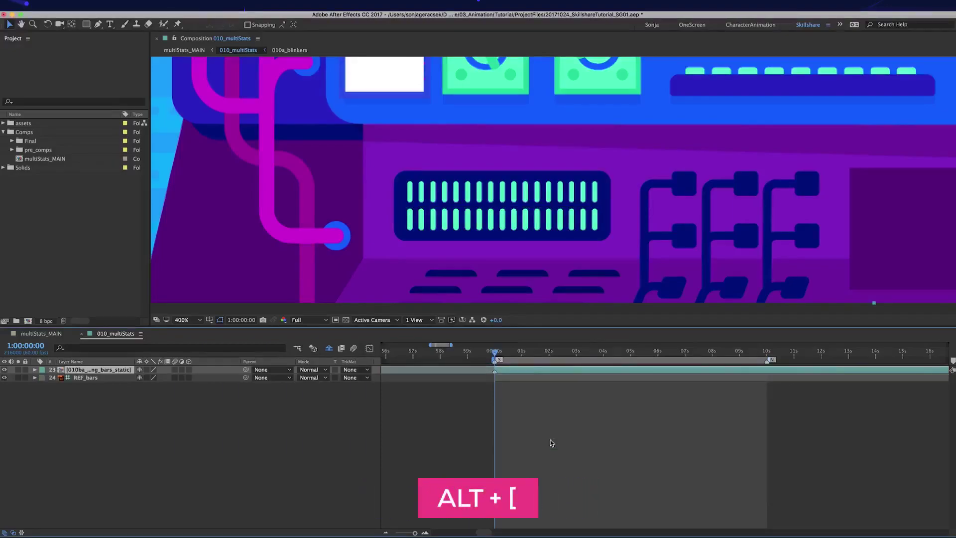
{"action": "double_click", "coordinate": [527, 370]}
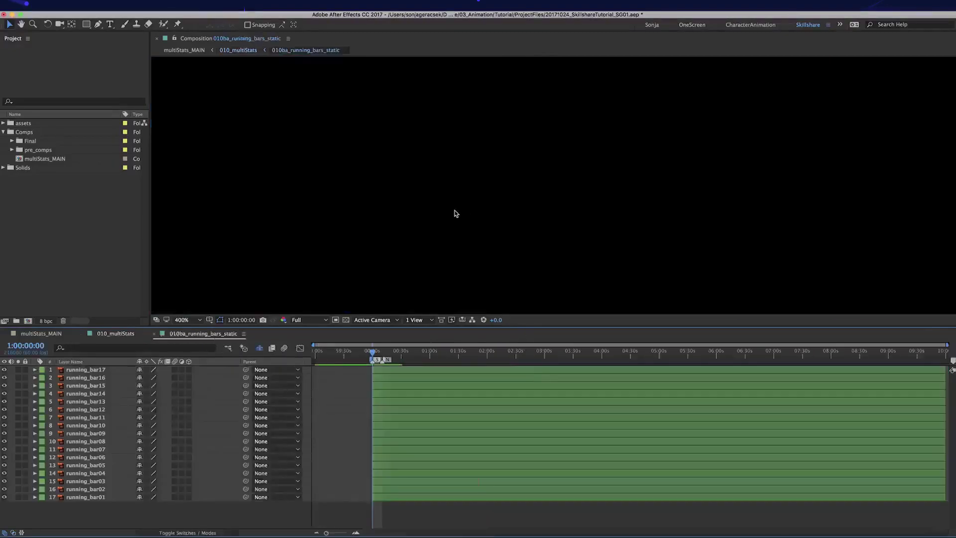
Step: Draw a Region of Interest tightly around the row of green bars and adjust its edge to leave an even margin
{"action": "left_click", "coordinate": [461, 292]}
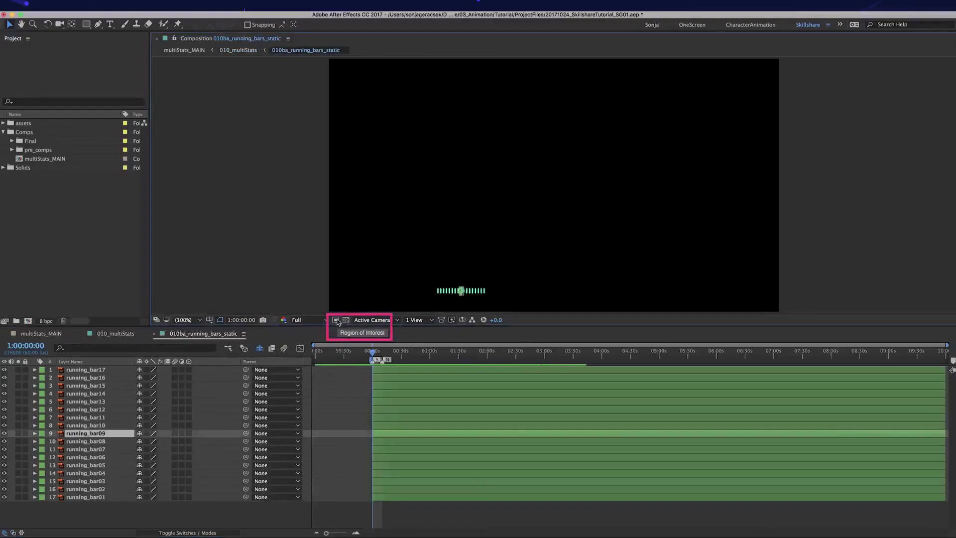
{"action": "left_click", "coordinate": [337, 321]}
{"action": "left_click_drag", "start_coordinate": [432, 283], "coordinate": [480, 297]}
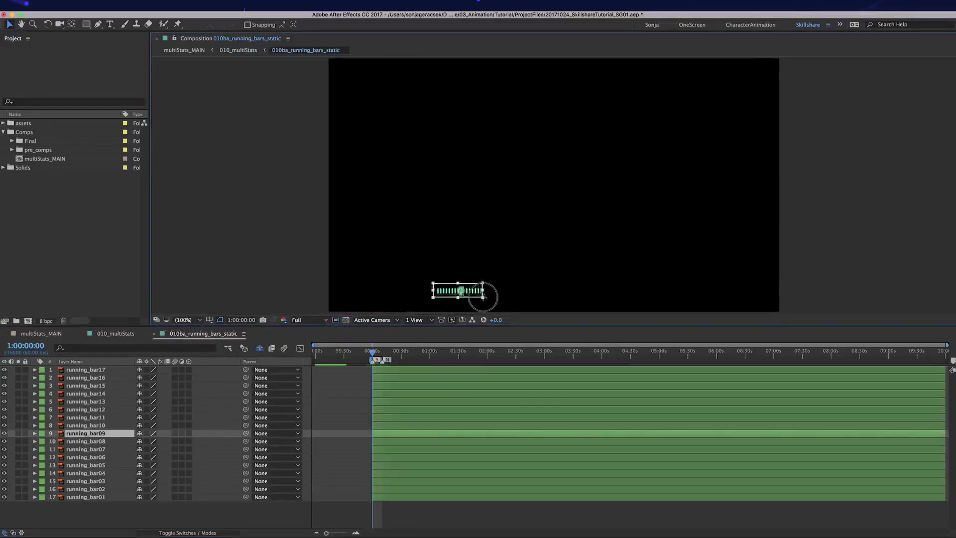
{"action": "scroll", "coordinate": [483, 297], "scroll_direction": "up", "scroll_amount": 2}
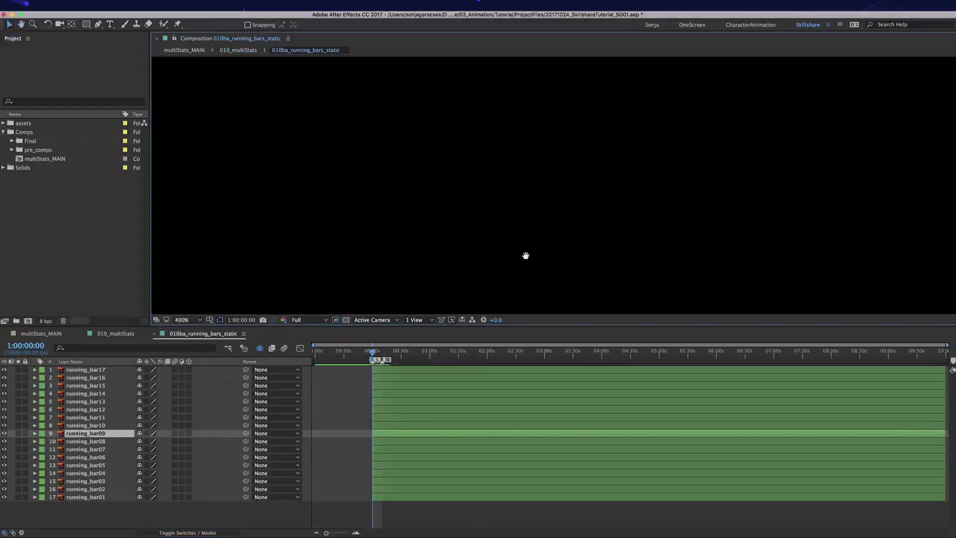
{"action": "scroll", "coordinate": [513, 276], "scroll_direction": "up", "scroll_amount": 1}
{"action": "left_click_drag", "start_coordinate": [520, 234], "coordinate": [593, 202]}
{"action": "left_click_drag", "start_coordinate": [259, 191], "coordinate": [269, 192]}
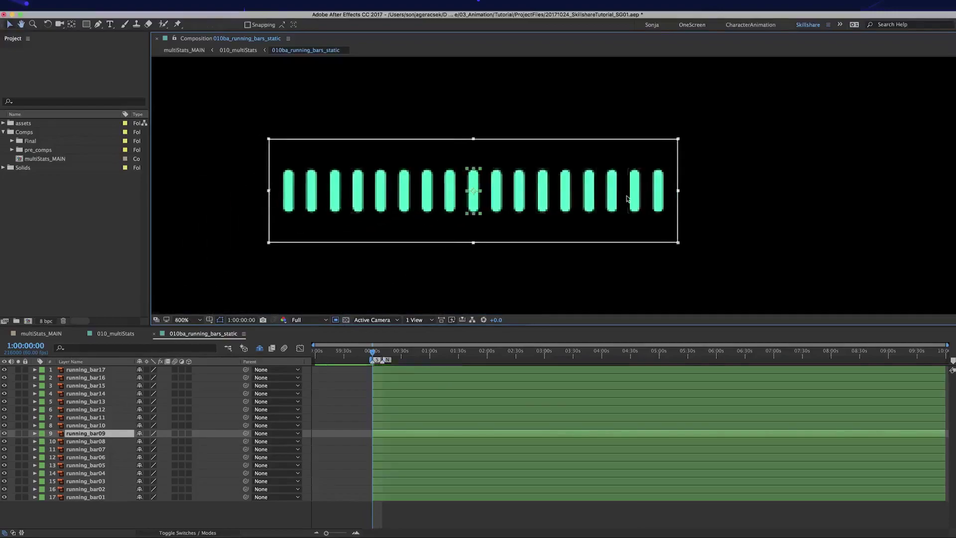
{"action": "left_click", "coordinate": [657, 191]}
{"action": "left_click", "coordinate": [348, 470]}
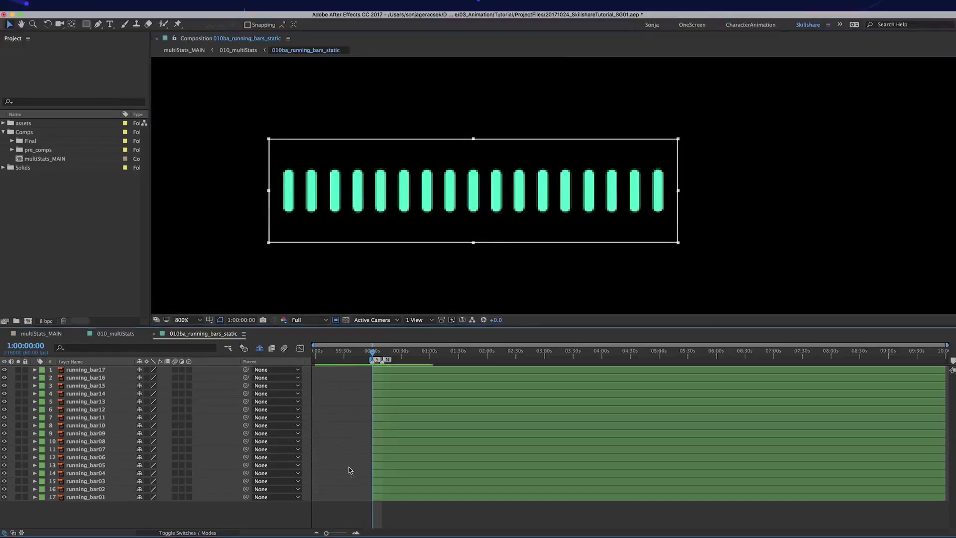
Step: Crop the 010ba_running_bars_static composition to its region of interest and return to the 010_multiStats composition
{"action": "left_click", "coordinate": [149, 6]}
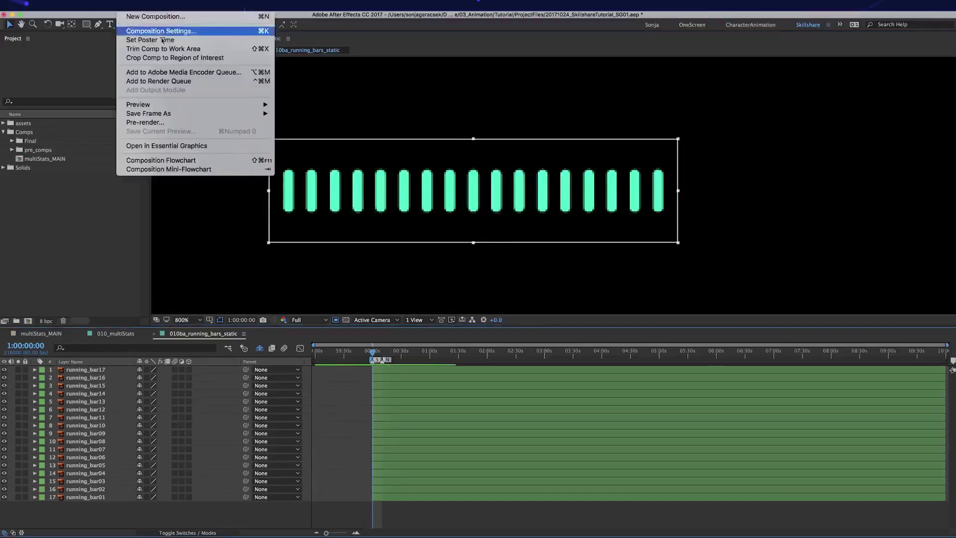
{"action": "left_click", "coordinate": [253, 60]}
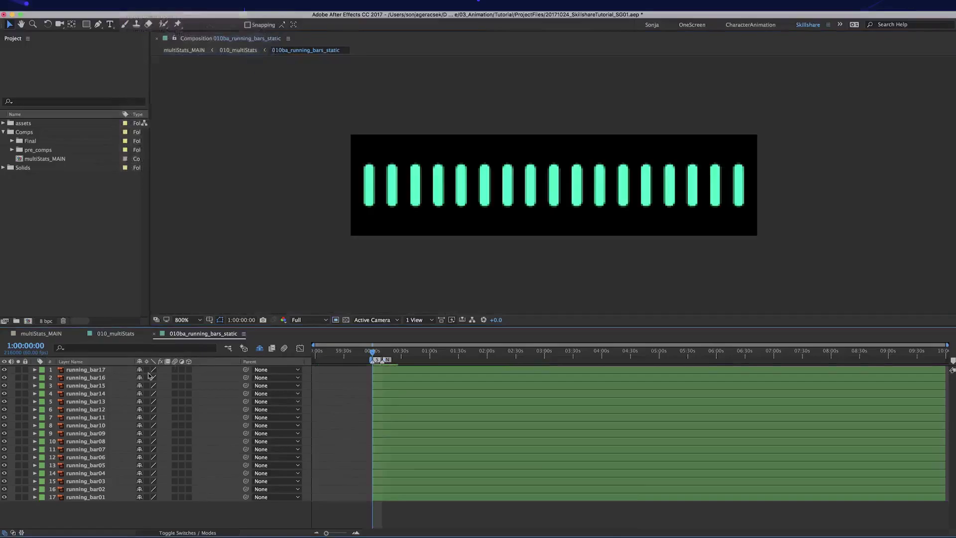
{"action": "left_click", "coordinate": [115, 334]}
Step: Duplicate the 010ba_running_bars_static layer and align the copy with the upper row of bars
{"action": "scroll", "coordinate": [647, 166], "scroll_direction": "down", "scroll_amount": 1}
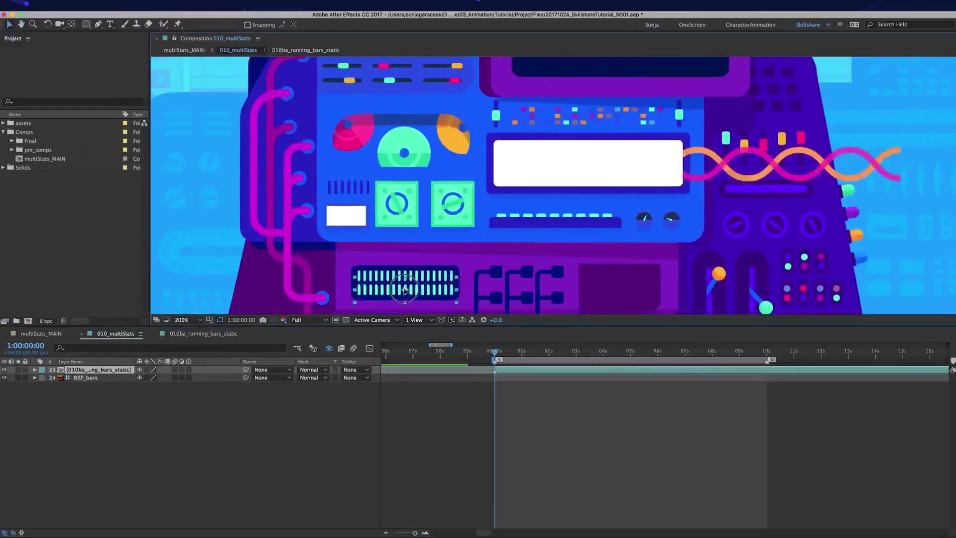
{"action": "scroll", "coordinate": [405, 291], "scroll_direction": "up", "scroll_amount": 3}
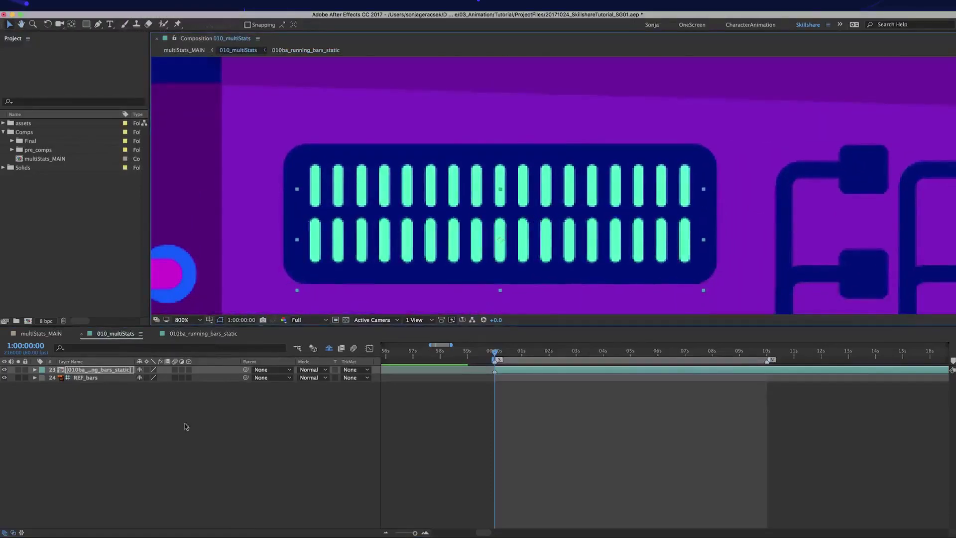
{"action": "key", "text": "ctrl+d"}
{"action": "left_click_drag", "start_coordinate": [500, 243], "coordinate": [503, 194]}
Step: Set the opacity of both 010ba_running_bars_static layers to 10% and hide the REF_bars layer
{"action": "left_click", "coordinate": [121, 377], "text": "shift"}
{"action": "key", "text": "t"}
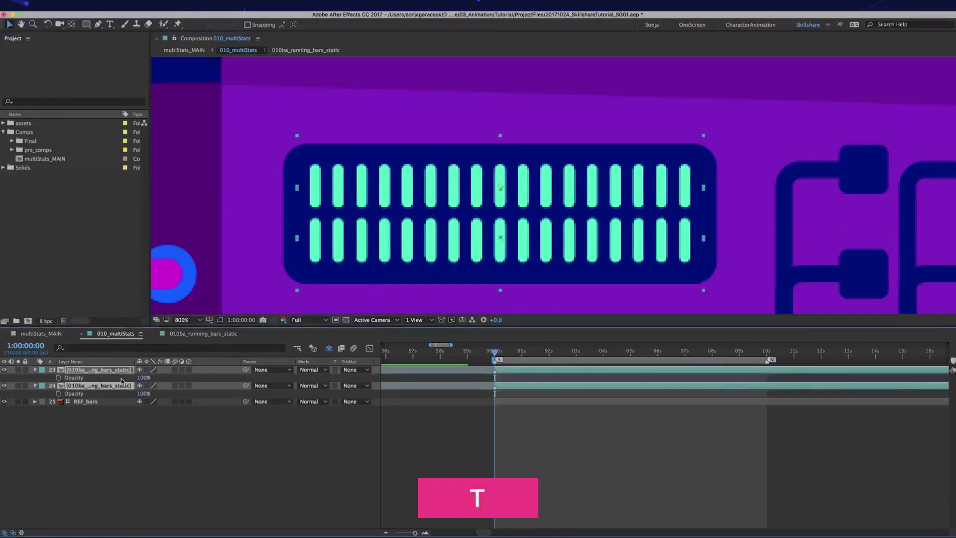
{"action": "left_click", "coordinate": [143, 377]}
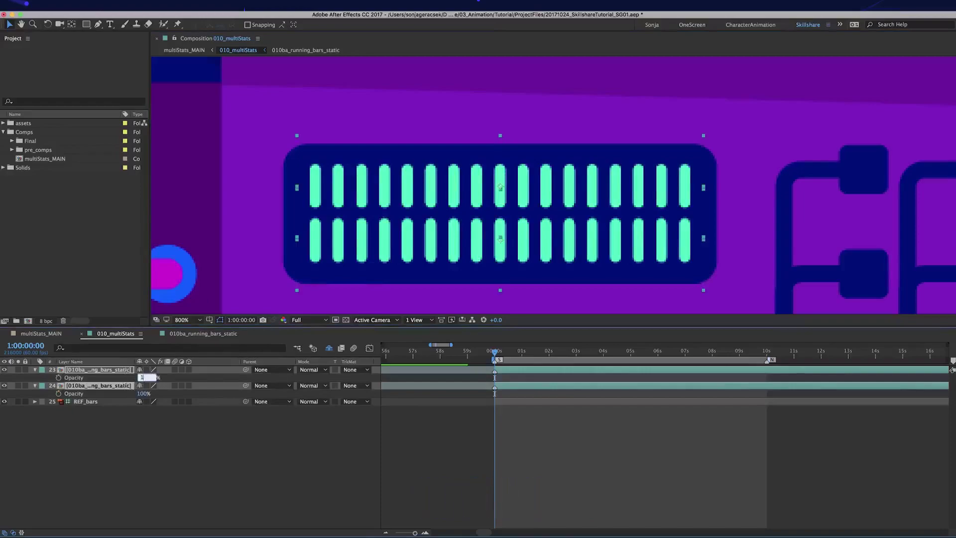
{"action": "key", "text": "Return"}
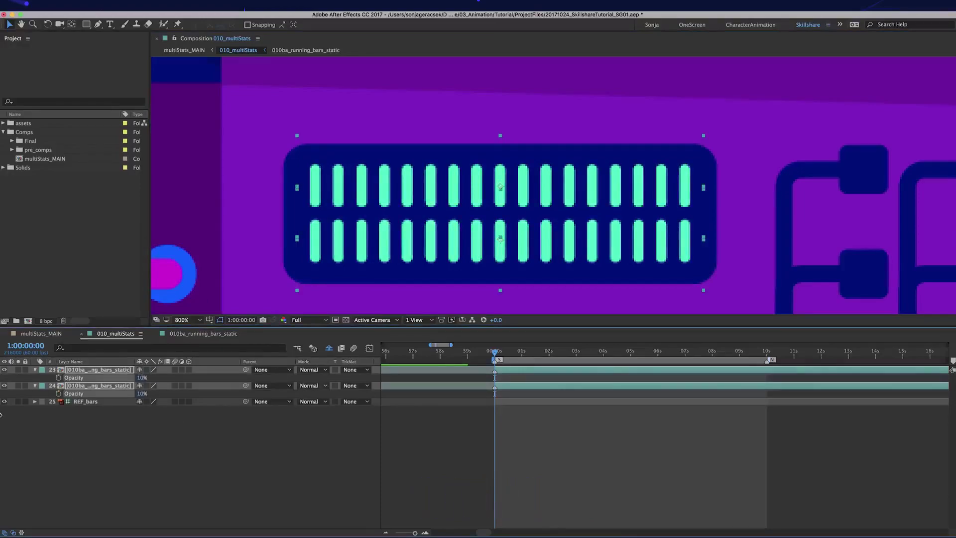
{"action": "left_click", "coordinate": [6, 402]}
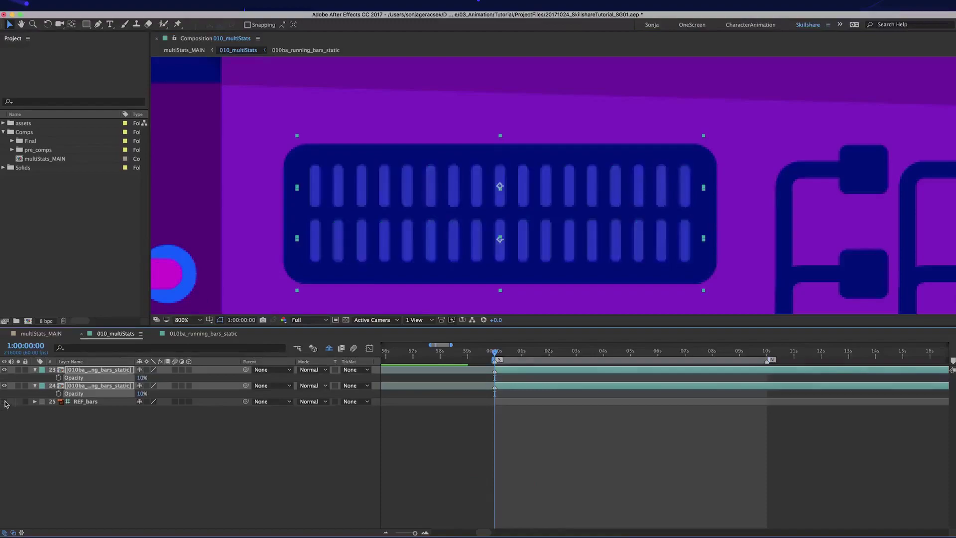
{"action": "left_click", "coordinate": [407, 460]}
{"action": "left_click", "coordinate": [99, 386]}
{"action": "left_click", "coordinate": [99, 370], "text": "shift"}
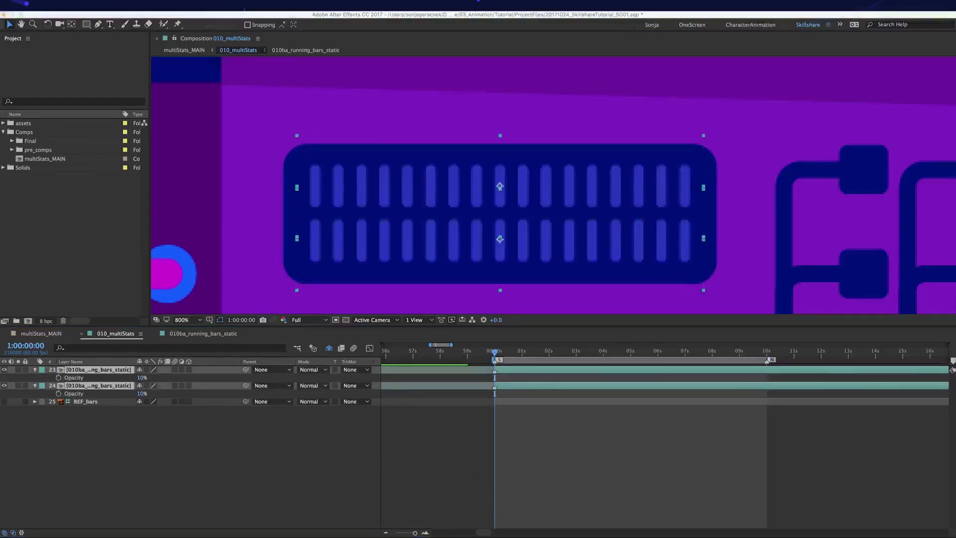
{"action": "left_click", "coordinate": [95, 426]}
Step: Duplicate the 010ba_running_bars_static composition in the pre_comps folder and rename the copy 010bb_running_bars
{"action": "left_click", "coordinate": [12, 149]}
{"action": "left_click", "coordinate": [94, 177]}
{"action": "key", "text": "super+d"}
{"action": "key", "text": "Return"}
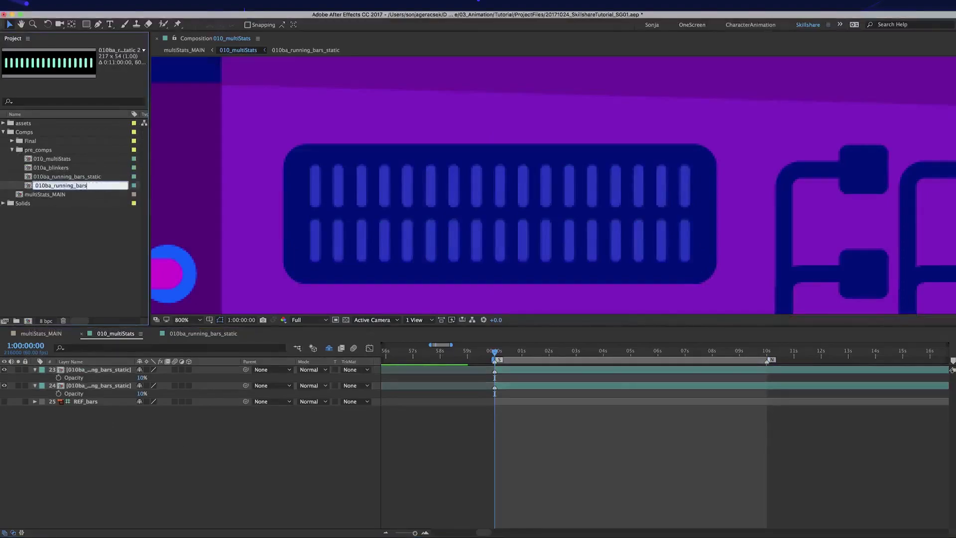
{"action": "key", "text": "BackSpace"}
{"action": "type", "text": "b"}
{"action": "key", "text": "Return"}
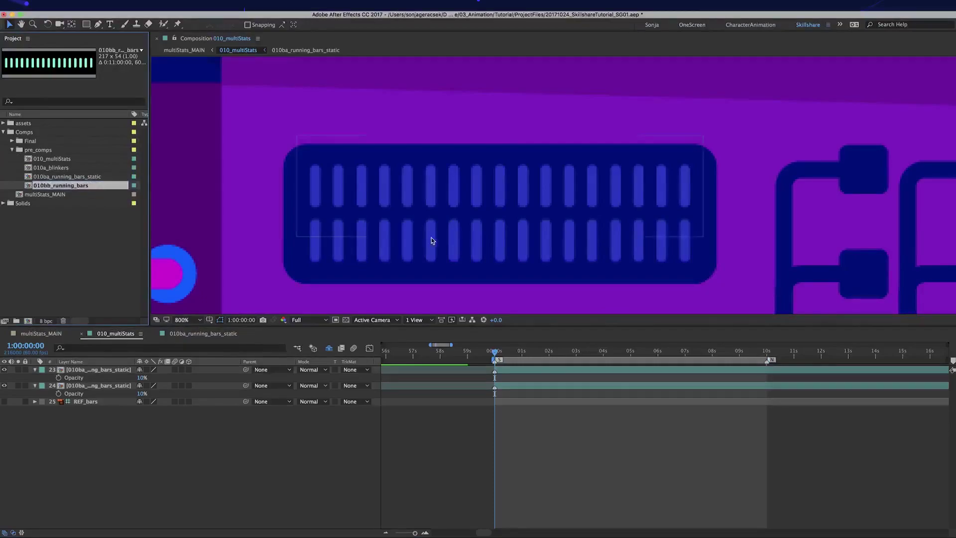
Step: Duplicate the lower row's static bars layer and replace the copy's source with the 010bb_running_bars composition
{"action": "left_click", "coordinate": [393, 262]}
{"action": "key", "text": "super+d"}
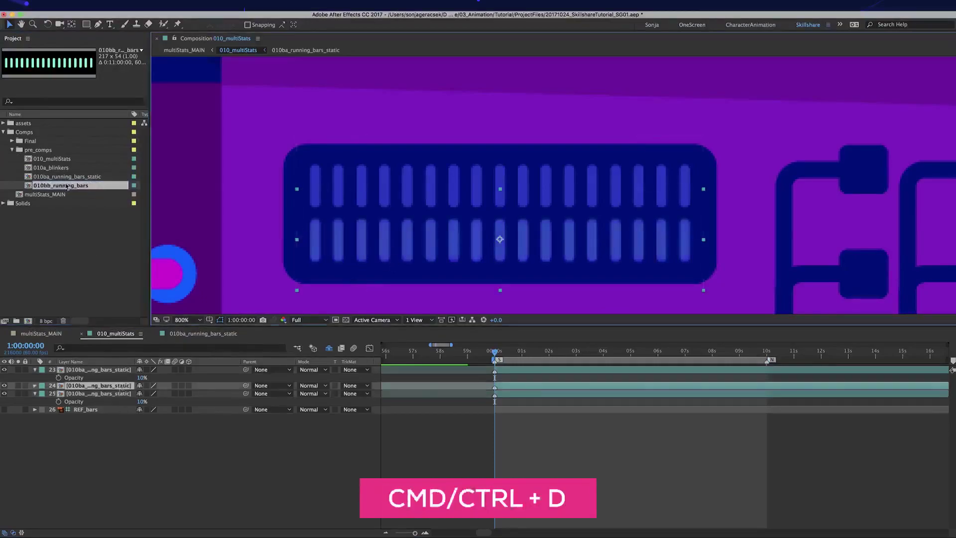
{"action": "left_click_drag", "start_coordinate": [73, 188], "coordinate": [113, 391]}
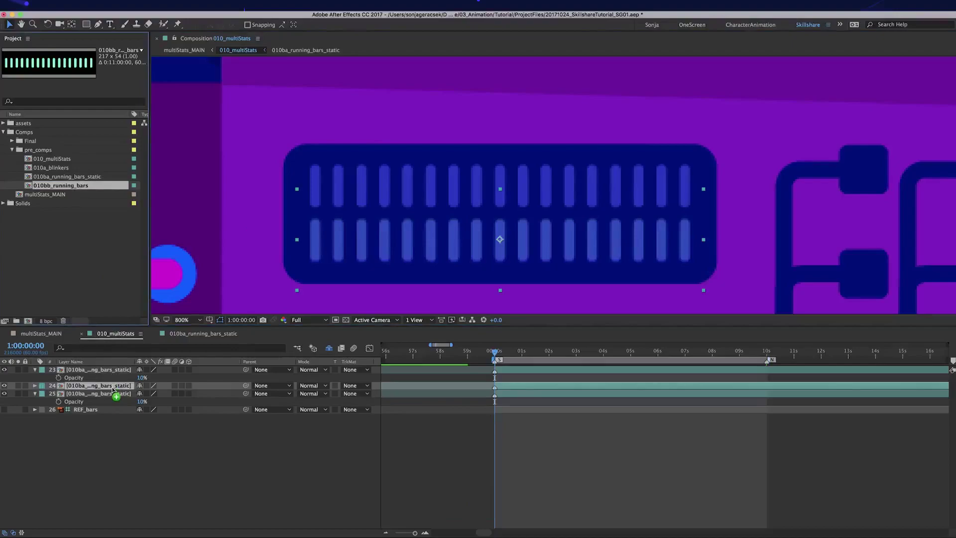
{"action": "left_click_drag", "start_coordinate": [113, 390], "coordinate": [113, 391]}
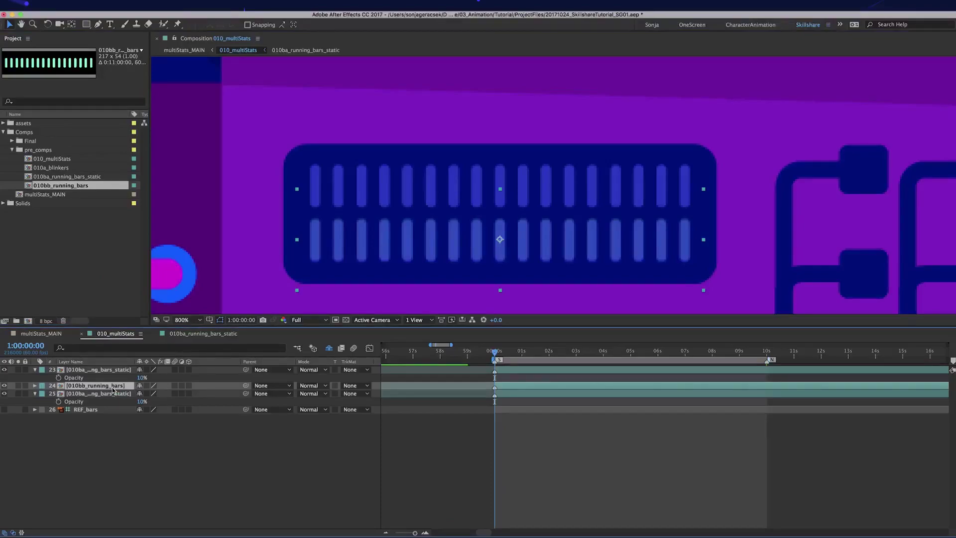
Step: Set the opacity of the 010bb_running_bars layer to 100%
{"action": "key", "text": "t"}
{"action": "left_click", "coordinate": [142, 393]}
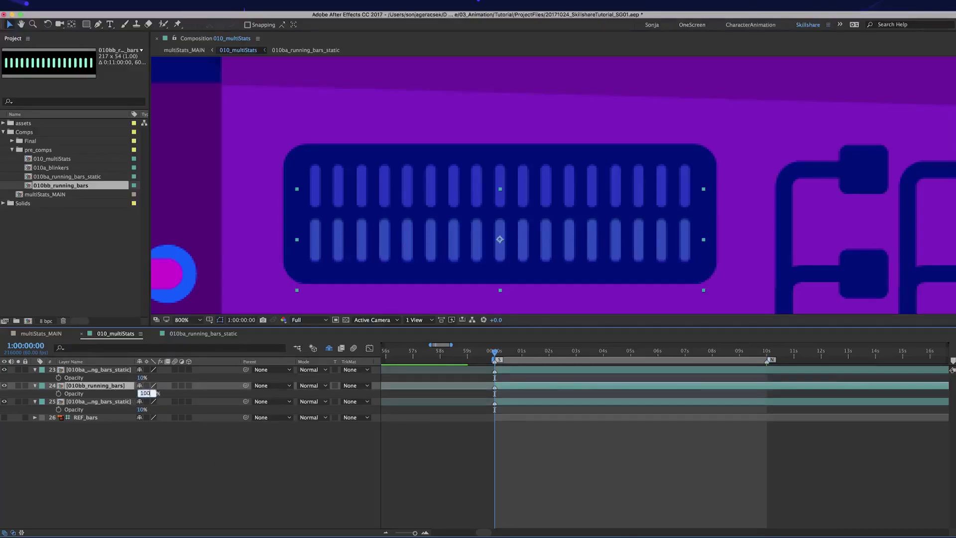
{"action": "key", "text": "Return"}
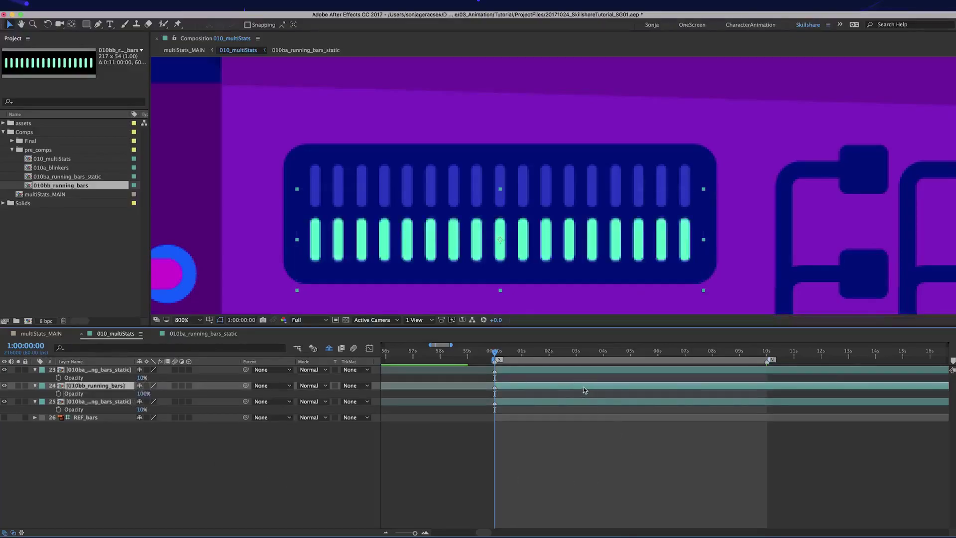
Step: Open the 010bb_running_bars composition and add a 0% opacity keyframe to all bar layers at 1:00:00:00
{"action": "double_click", "coordinate": [585, 388]}
{"action": "key", "text": "equal"}
{"action": "key", "text": "equal"}
{"action": "key", "text": "equal"}
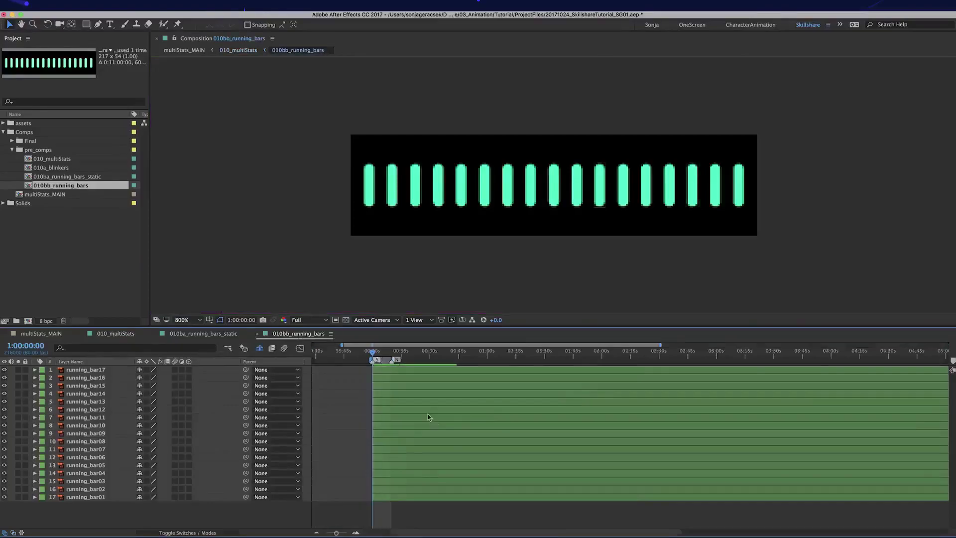
{"action": "left_click_drag", "start_coordinate": [472, 406], "coordinate": [527, 405]}
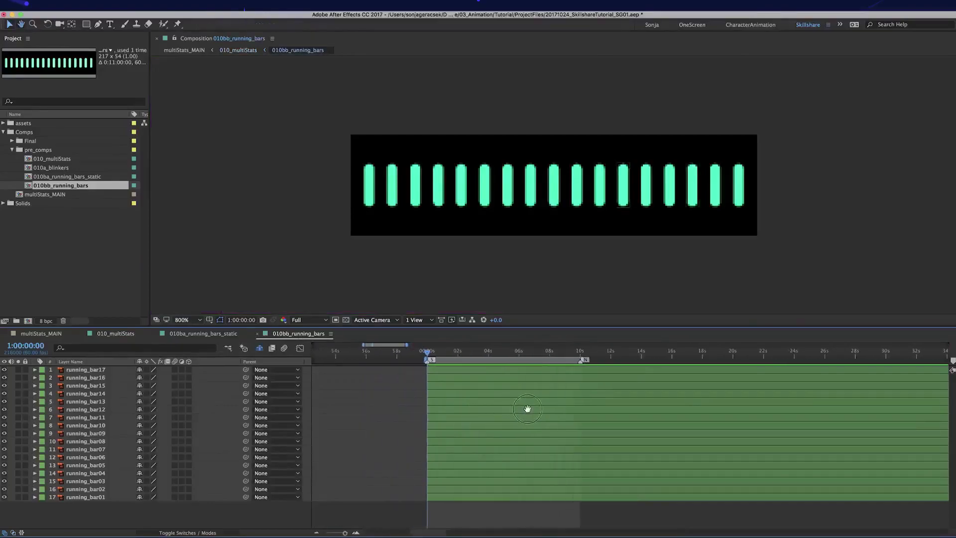
{"action": "left_click", "coordinate": [504, 497]}
{"action": "key", "text": "super+a"}
{"action": "key", "text": "alt+t"}
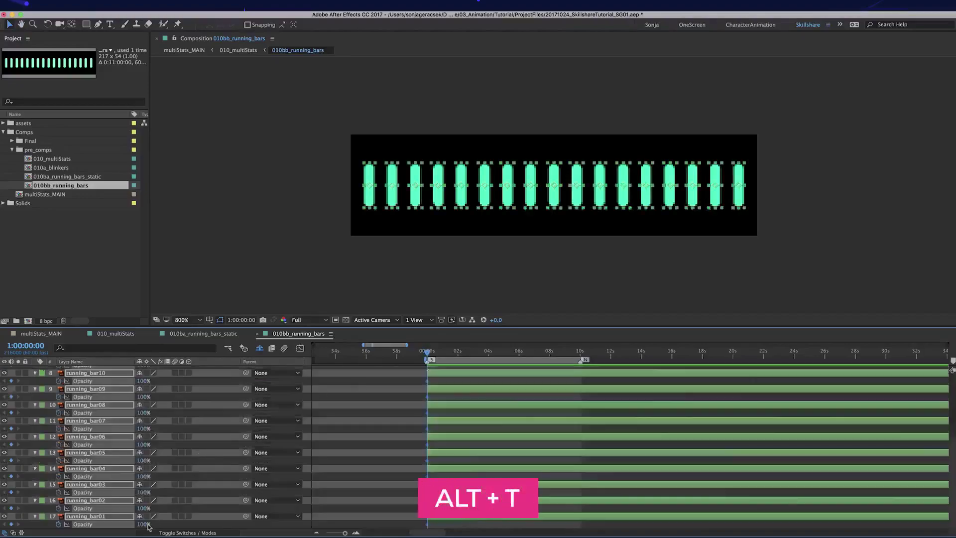
Step: Add a 100% opacity keyframe to all bar layers at 1:00:01:00
{"action": "key", "text": "shift+Page_Up"}
{"action": "key", "text": "shift+Page_Up"}
{"action": "key", "text": "shift+Page_Up"}
{"action": "key", "text": "shift+Page_Up"}
{"action": "key", "text": "shift+Page_Up"}
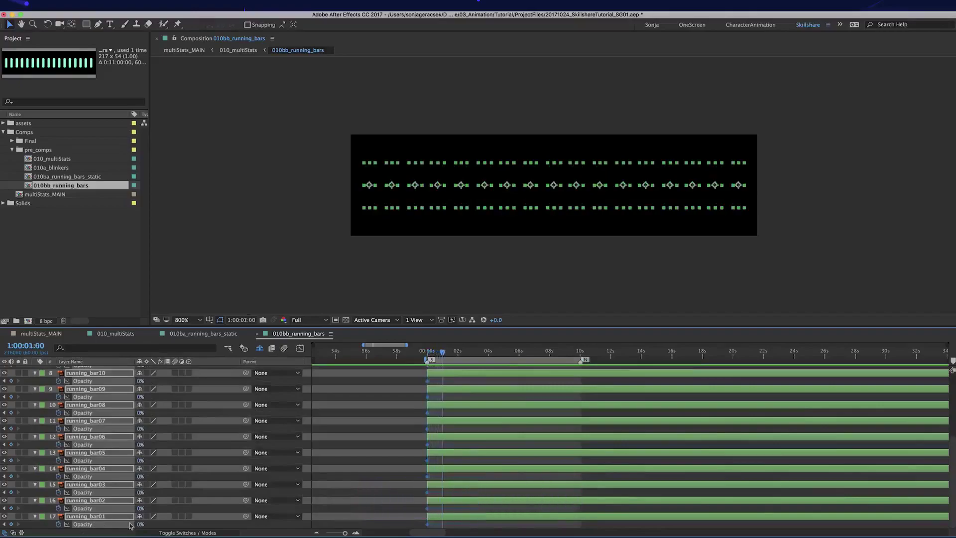
{"action": "left_click", "coordinate": [131, 527]}
{"action": "type", "text": "100"}
{"action": "key", "text": "Return"}
Step: Add a 0% opacity keyframe to all bar layers at 1:00:02:00
{"action": "key", "text": "shift+Page_Up"}
{"action": "key", "text": "shift+Page_Up"}
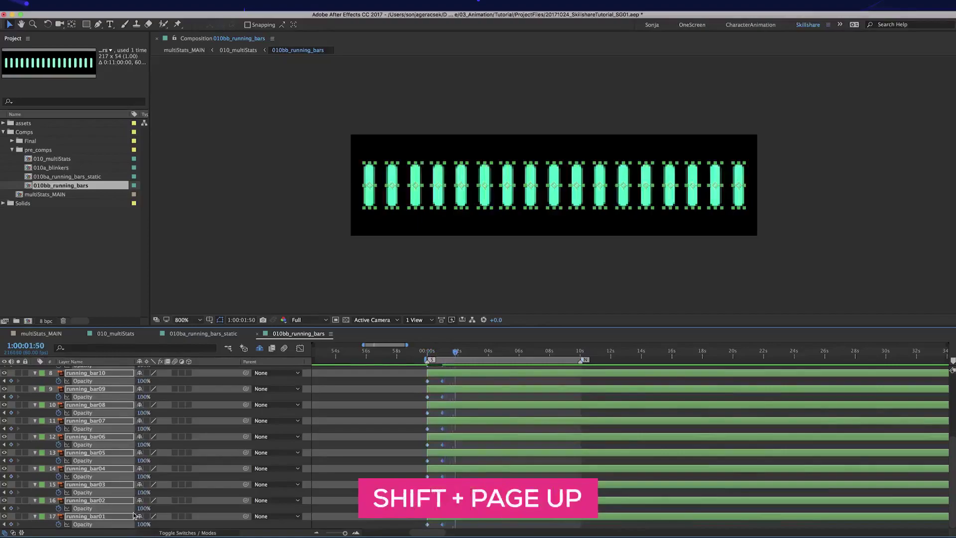
{"action": "key", "text": "shift+Page_Up"}
{"action": "left_click", "coordinate": [142, 523]}
{"action": "type", "text": "0"}
{"action": "key", "text": "Return"}
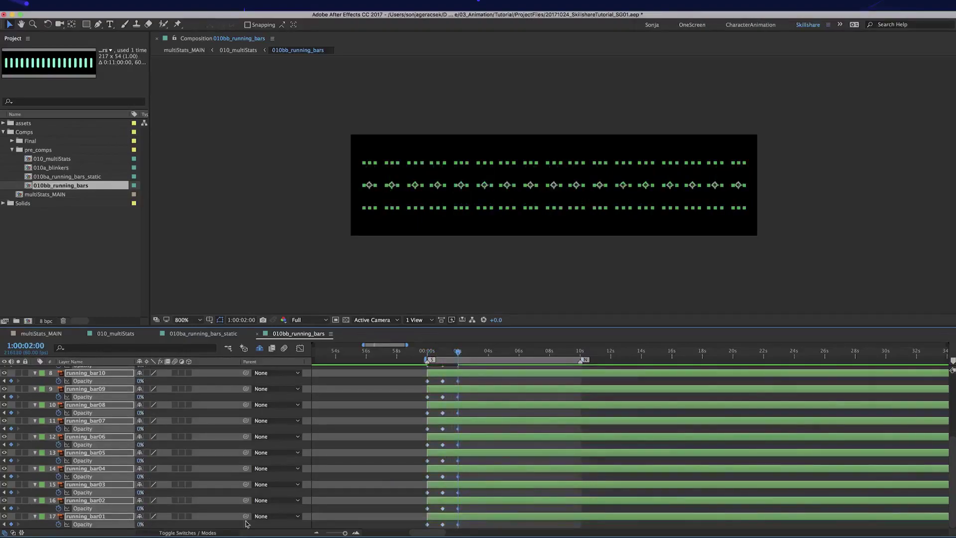
Step: Apply Easy Ease to all opacity keyframes and trim the ends of the bar layers at 1:00:02:00
{"action": "left_click_drag", "start_coordinate": [467, 527], "coordinate": [404, 341]}
{"action": "key", "text": "F9"}
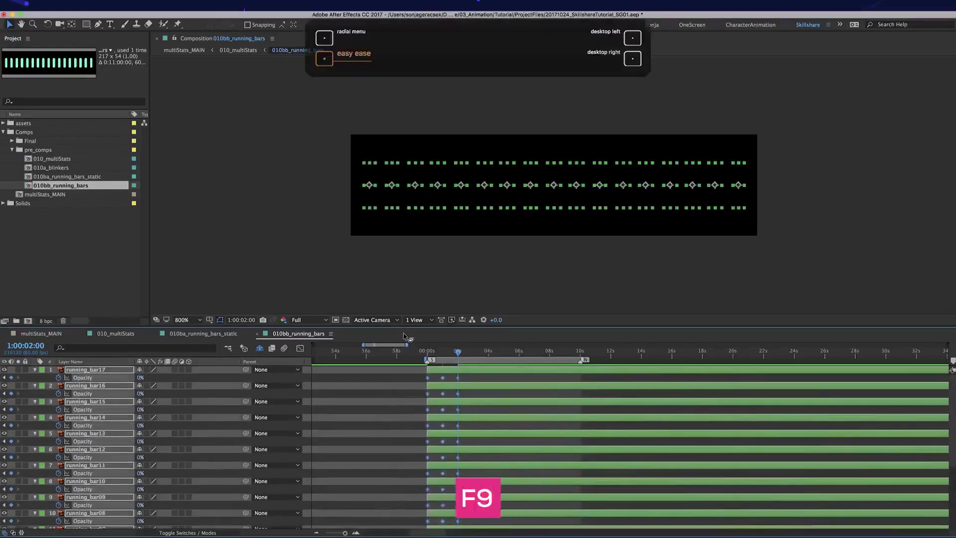
{"action": "key", "text": "alt+bracketright"}
Step: Stagger the bar layers from running_bar02 up to running_bar17 so each starts 4 frames after the preceding bar
{"action": "scroll", "coordinate": [492, 515], "scroll_direction": "down", "scroll_amount": 5}
{"action": "key", "text": "shift+Home"}
{"action": "key", "text": "ctrl+a"}
{"action": "key", "text": "alt+Page_Up"}
{"action": "key", "text": "alt+Page_Up"}
{"action": "key", "text": "alt+Page_Up"}
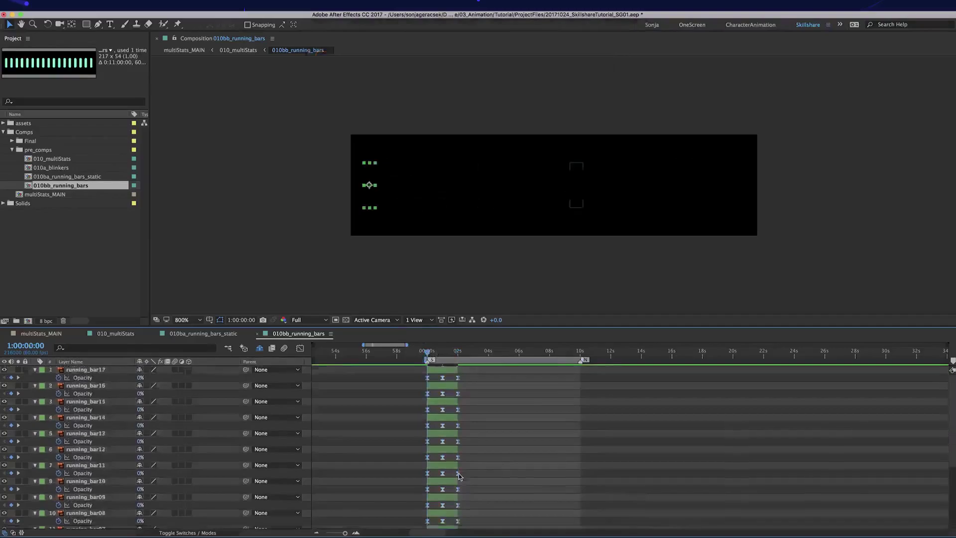
{"action": "key", "text": "alt+Page_Up"}
{"action": "left_click", "coordinate": [450, 501], "text": "ctrl"}
{"action": "key", "text": "alt+Page_Up"}
{"action": "left_click", "coordinate": [450, 485], "text": "ctrl"}
{"action": "key", "text": "alt+Page_Up"}
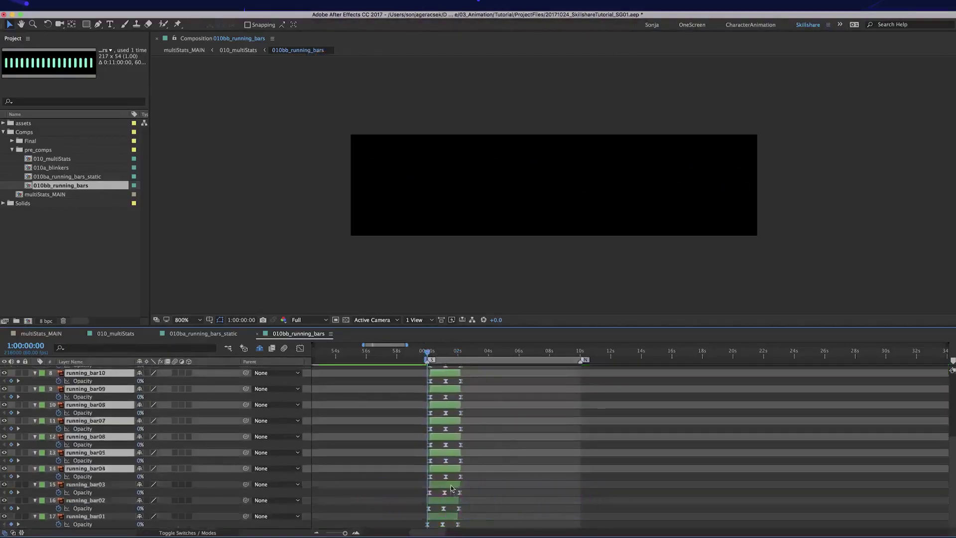
{"action": "left_click", "coordinate": [452, 469], "text": "ctrl"}
{"action": "key", "text": "alt+Page_Up"}
{"action": "left_click", "coordinate": [453, 456], "text": "ctrl"}
{"action": "key", "text": "alt+Page_Up"}
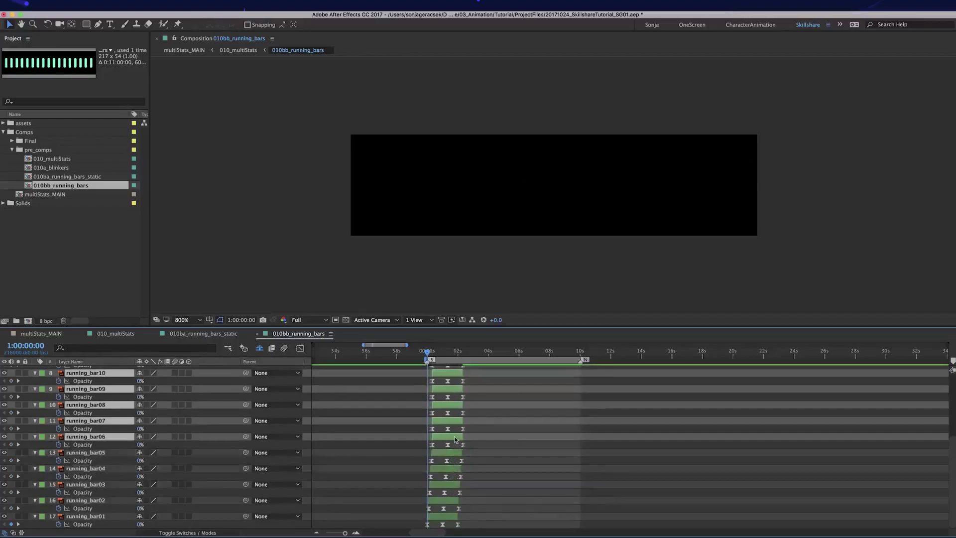
{"action": "left_click", "coordinate": [451, 438], "text": "ctrl"}
{"action": "key", "text": "alt+Page_Up"}
{"action": "left_click", "coordinate": [450, 422], "text": "ctrl"}
{"action": "key", "text": "alt+Page_Up"}
{"action": "left_click", "coordinate": [450, 406], "text": "ctrl"}
{"action": "key", "text": "alt+Page_Up"}
{"action": "left_click", "coordinate": [451, 390], "text": "ctrl"}
{"action": "key", "text": "alt+Page_Up"}
{"action": "left_click", "coordinate": [454, 374], "text": "ctrl"}
{"action": "key", "text": "alt+Page_Up"}
{"action": "scroll", "coordinate": [456, 398], "scroll_direction": "up", "scroll_amount": 5}
{"action": "left_click", "coordinate": [458, 429], "text": "ctrl"}
{"action": "key", "text": "alt+Page_Up"}
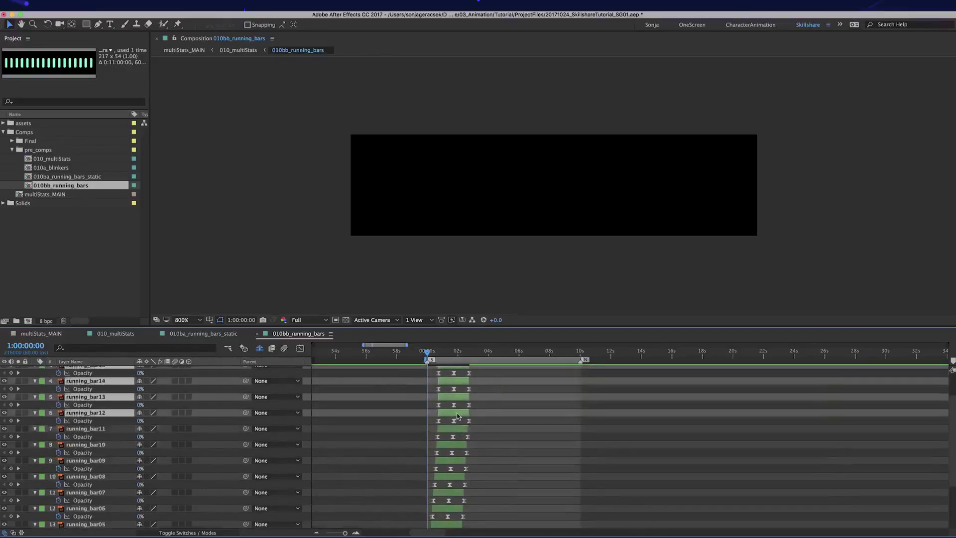
{"action": "left_click", "coordinate": [458, 412], "text": "ctrl"}
{"action": "key", "text": "alt+Page_Up"}
{"action": "left_click", "coordinate": [459, 396], "text": "ctrl"}
{"action": "key", "text": "alt+Page_Up"}
{"action": "left_click", "coordinate": [459, 380], "text": "ctrl"}
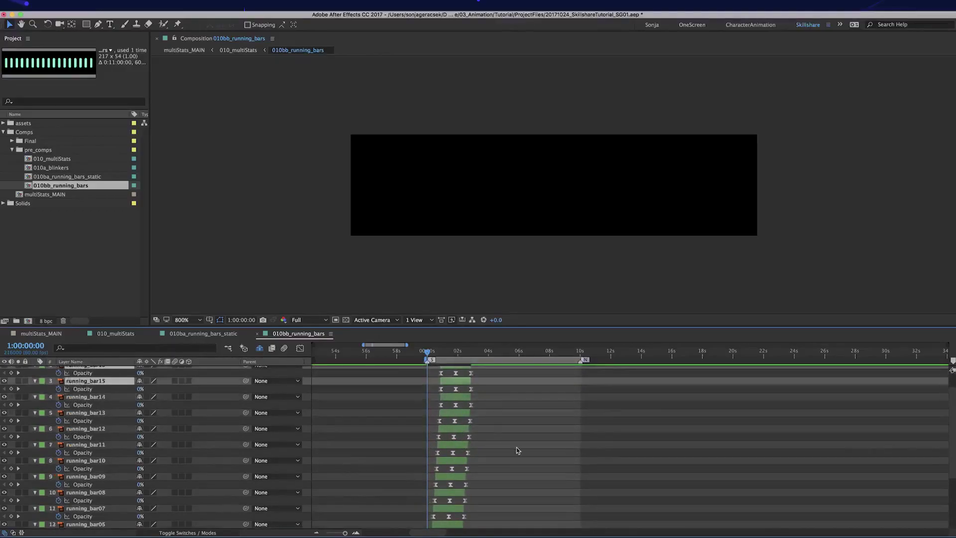
{"action": "scroll", "coordinate": [516, 447], "scroll_direction": "up", "scroll_amount": 3}
{"action": "key", "text": "alt+Page_Up"}
{"action": "left_click", "coordinate": [465, 404], "text": "ctrl"}
{"action": "key", "text": "alt+Page_Up"}
{"action": "left_click", "coordinate": [466, 387], "text": "ctrl"}
{"action": "key", "text": "alt+Page_Up"}
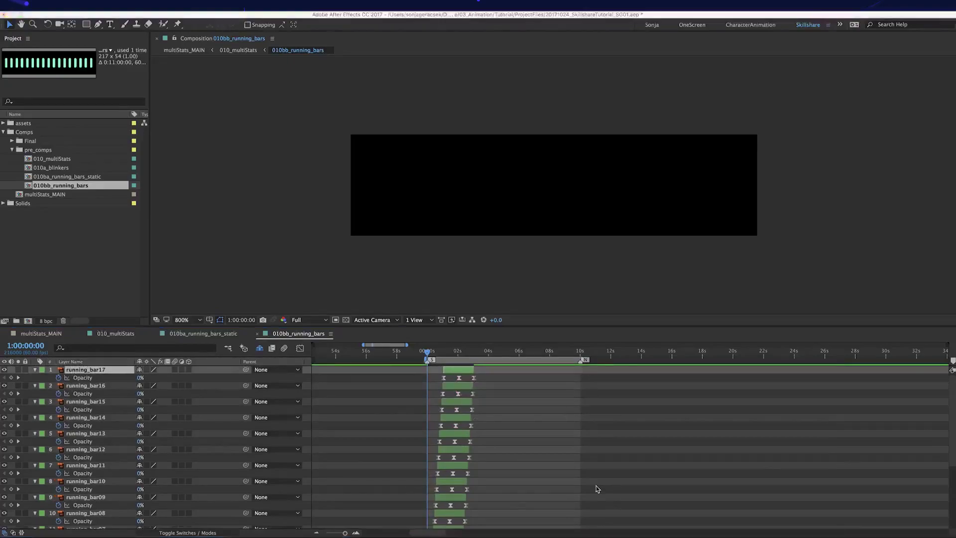
Step: Set the end of the work area at 1:00:03:04, where the running_bar17 layer ends
{"action": "scroll", "coordinate": [501, 486], "scroll_direction": "down", "scroll_amount": 5}
{"action": "key", "text": "space"}
{"action": "left_click", "coordinate": [438, 516]}
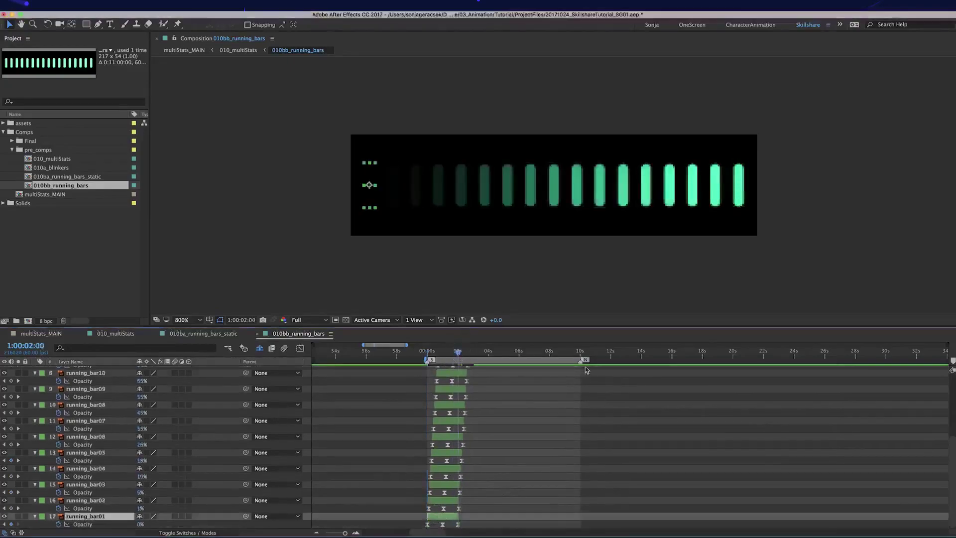
{"action": "key", "text": "equal"}
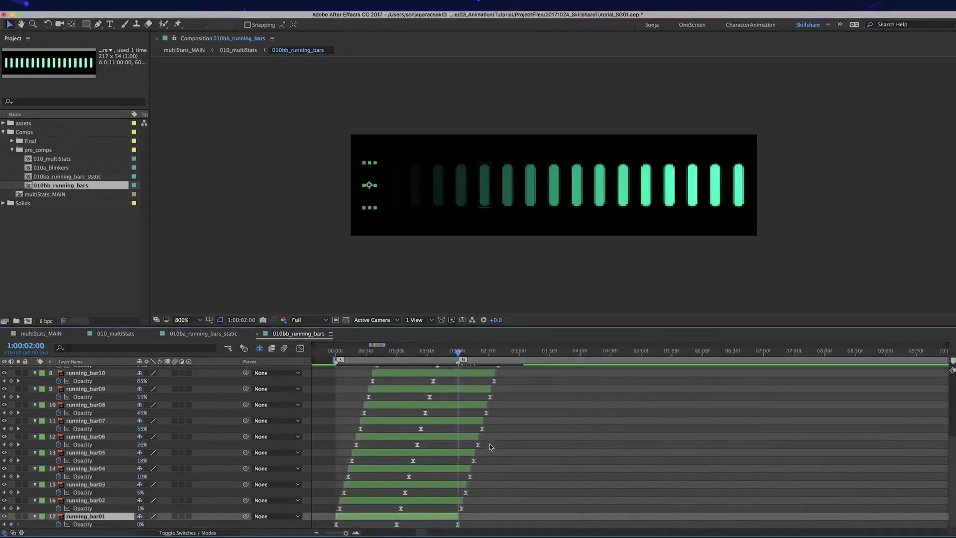
{"action": "scroll", "coordinate": [540, 423], "scroll_direction": "left", "scroll_amount": 2}
{"action": "scroll", "coordinate": [541, 423], "scroll_direction": "up", "scroll_amount": 5}
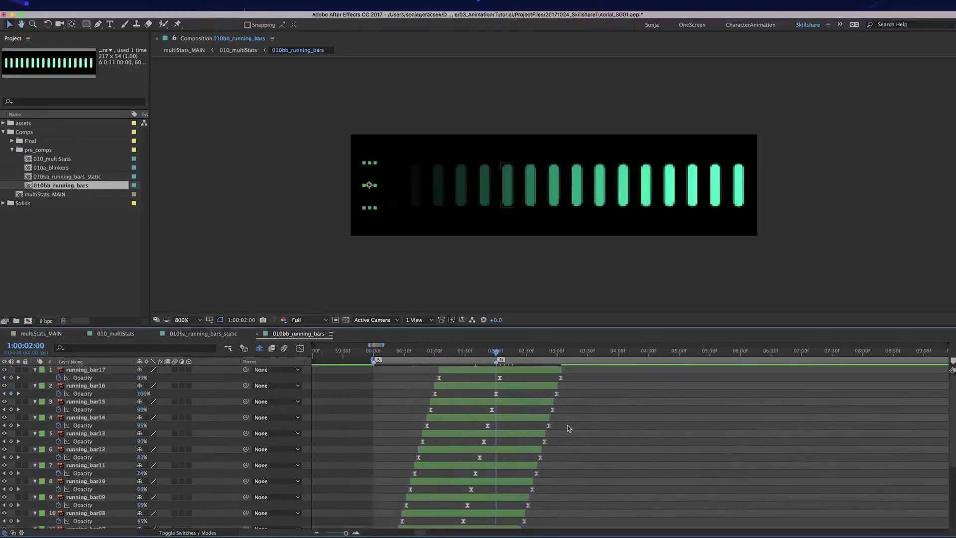
{"action": "key", "text": "KP_Multiply"}
{"action": "left_click", "coordinate": [561, 351]}
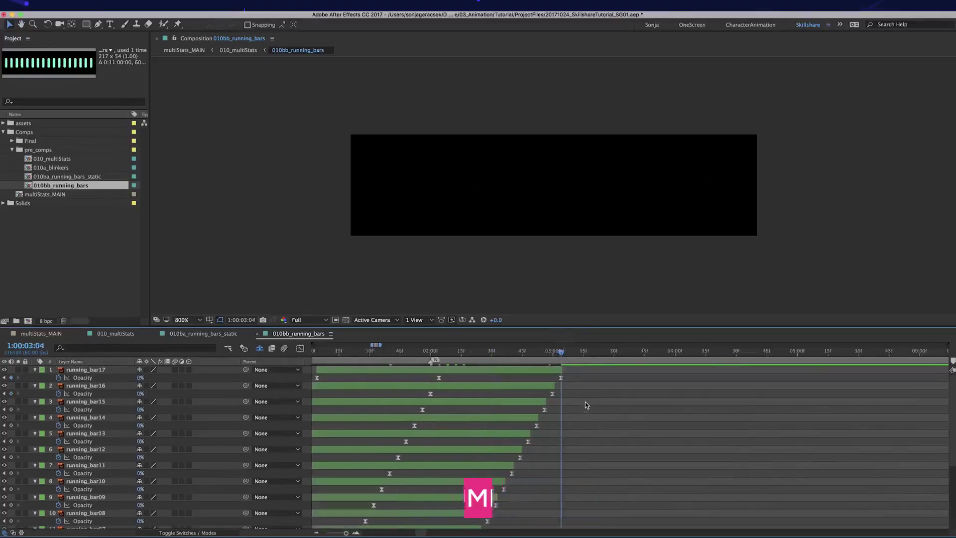
{"action": "key", "text": "n"}
Step: Return to the 010_multiStats composition and add a marker to the 010bb_running_bars layer at 1:00:03:04
{"action": "left_click", "coordinate": [111, 334]}
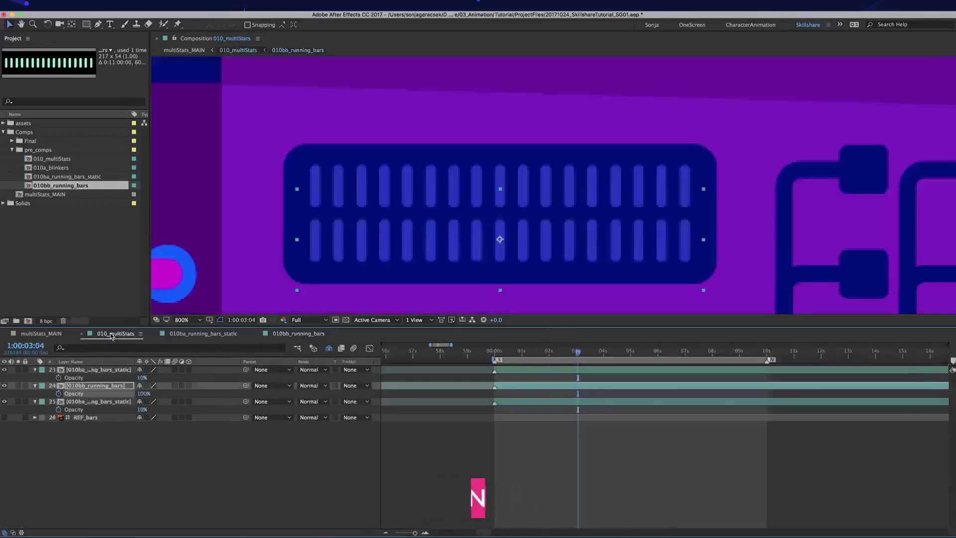
{"action": "key", "text": "KP_Multiply"}
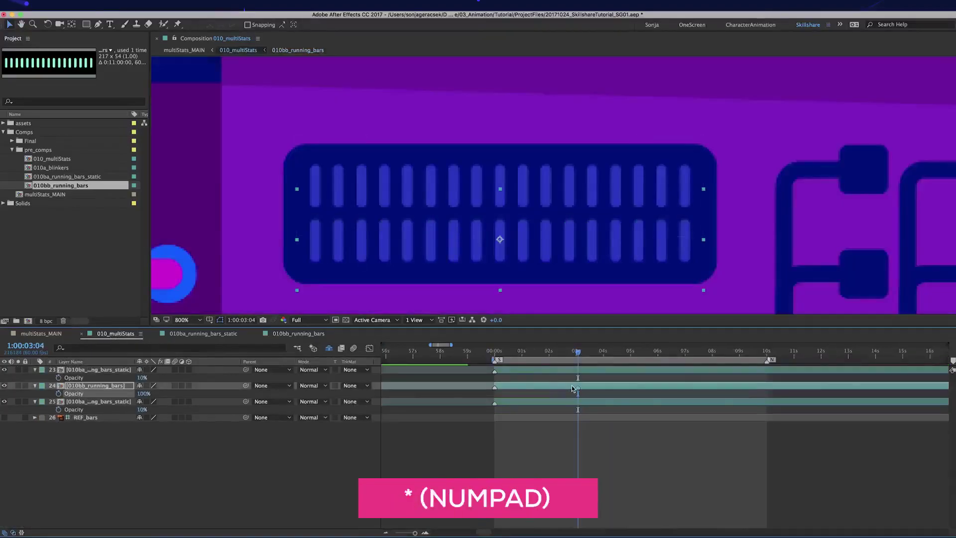
Step: Add a marker labelled N to the 010bb_running_bars layer in 010_multiStats at 1:00:02:00, using the timing inside the precomp
{"action": "double_click", "coordinate": [572, 388]}
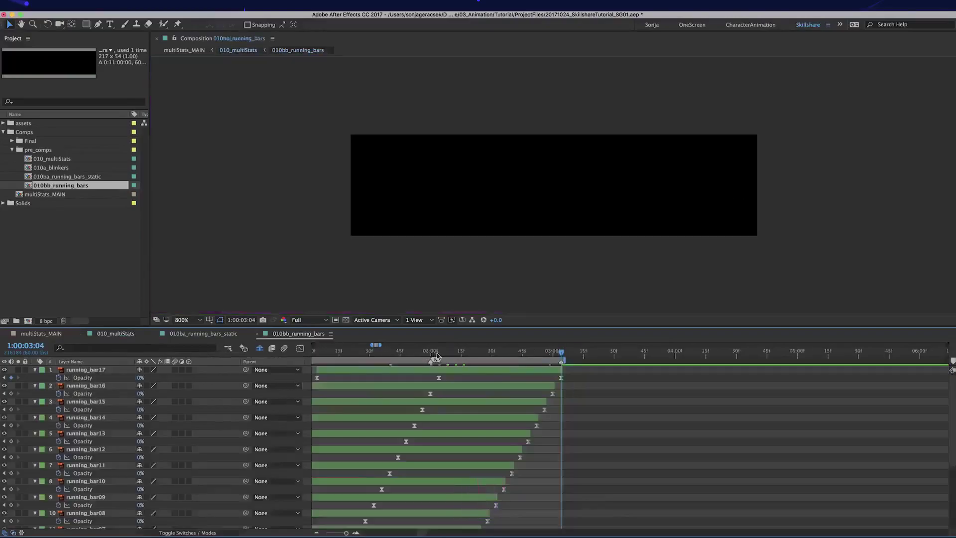
{"action": "left_click", "coordinate": [429, 354]}
{"action": "left_click", "coordinate": [114, 333]}
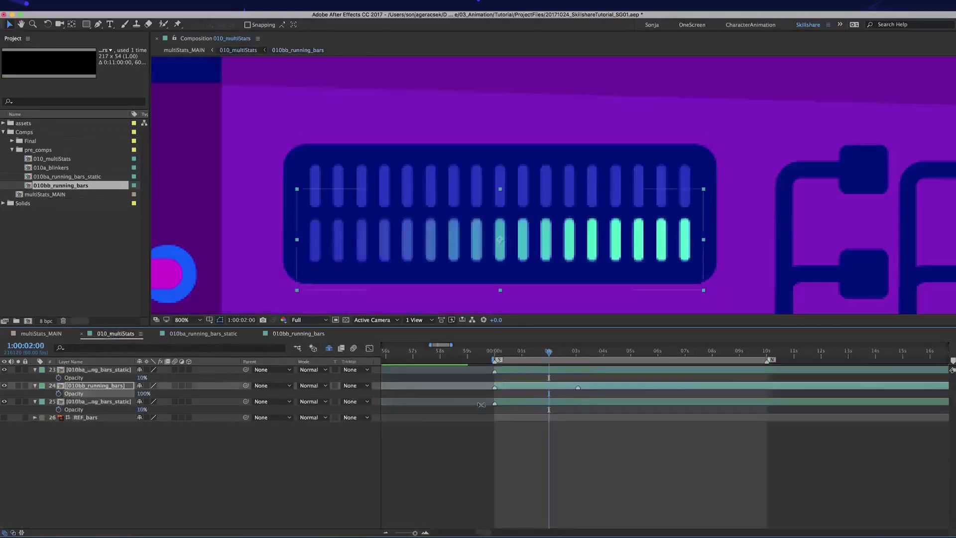
{"action": "key", "text": "alt+KP_Multiply"}
{"action": "key", "text": "Return"}
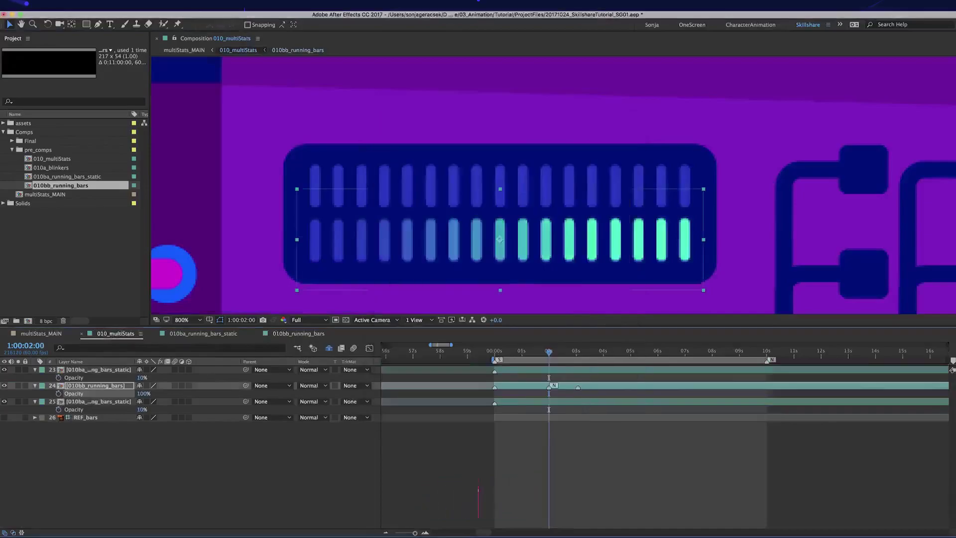
Step: Label the 010bb_running_bars layer marker at 1:00:00:00 as S
{"action": "left_click", "coordinate": [495, 388]}
{"action": "double_click", "coordinate": [495, 388]}
{"action": "type", "text": "S"}
{"action": "key", "text": "Return"}
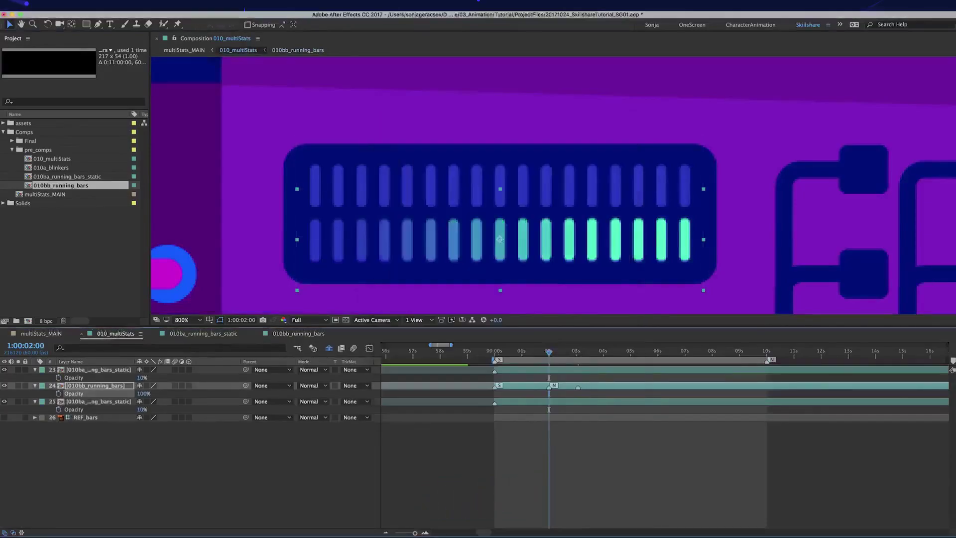
Step: Trim the end of the 010bb_running_bars layer at its last marker, 1:00:03:04
{"action": "left_click", "coordinate": [578, 351]}
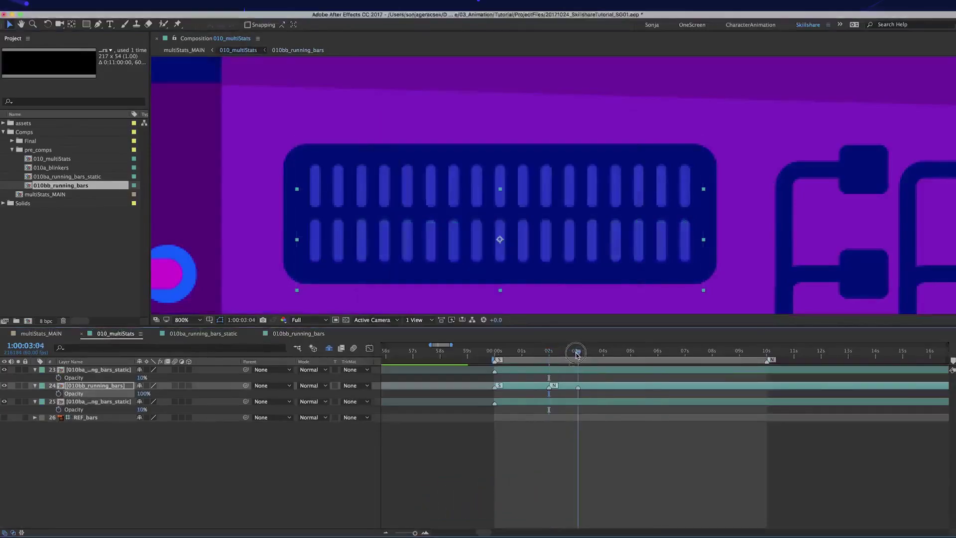
{"action": "key", "text": "t"}
{"action": "key", "text": "alt+bracketright"}
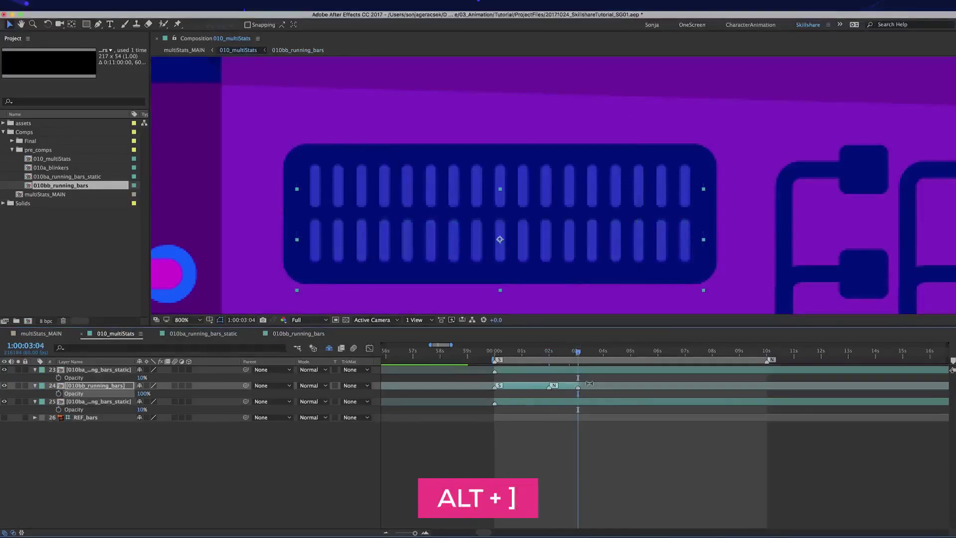
Step: Duplicate the 010bb_running_bars layer, flip the copy horizontally, and start it at 1:00:03:04
{"action": "key", "text": "ctrl+d"}
{"action": "right_click", "coordinate": [522, 383]}
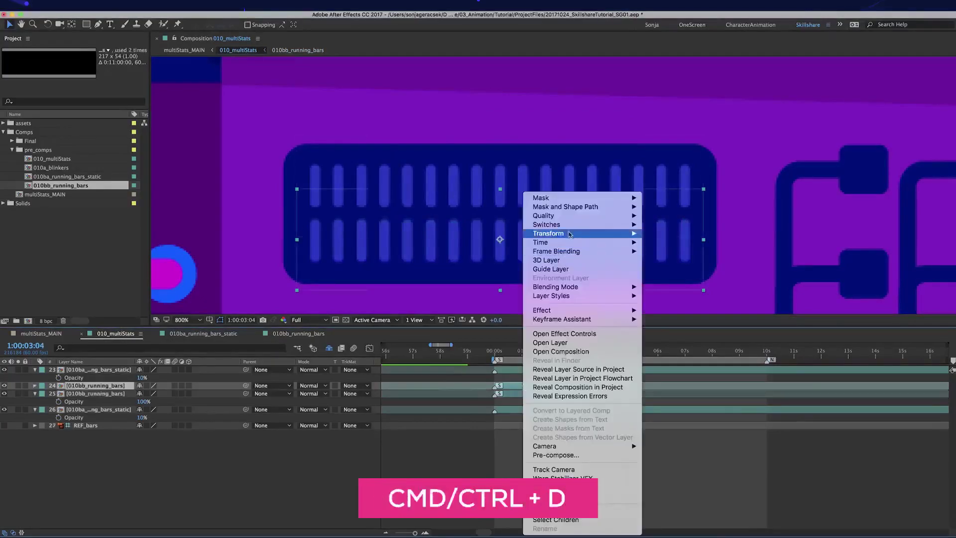
{"action": "mouse_move", "coordinate": [571, 233]}
{"action": "left_click", "coordinate": [714, 309]}
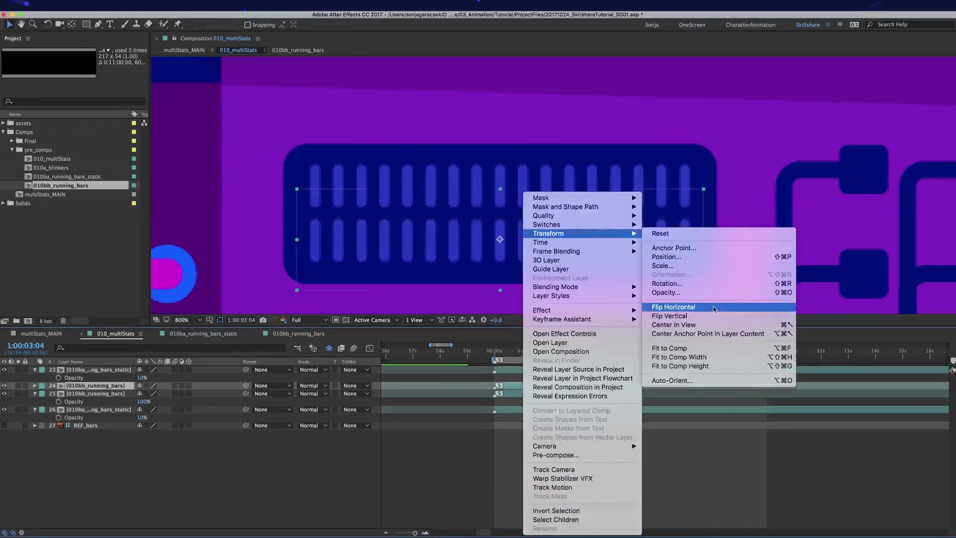
{"action": "key", "text": "bracketleft"}
Step: Set the work area end at 1:00:06:08, preview the back-and-forth bar animation, and return to 1:00:00:00
{"action": "left_click", "coordinate": [660, 353]}
{"action": "key", "text": "n"}
{"action": "key", "text": "space"}
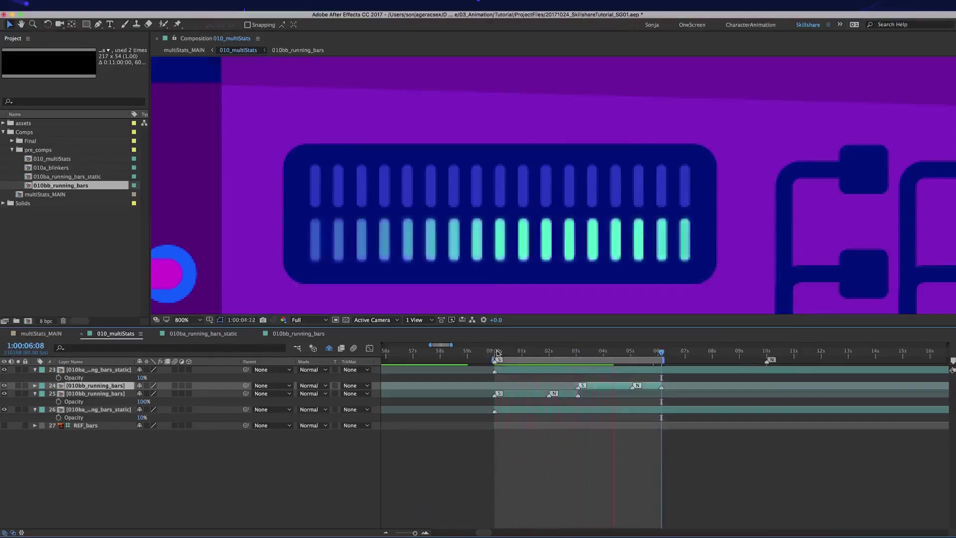
{"action": "left_click", "coordinate": [496, 352]}
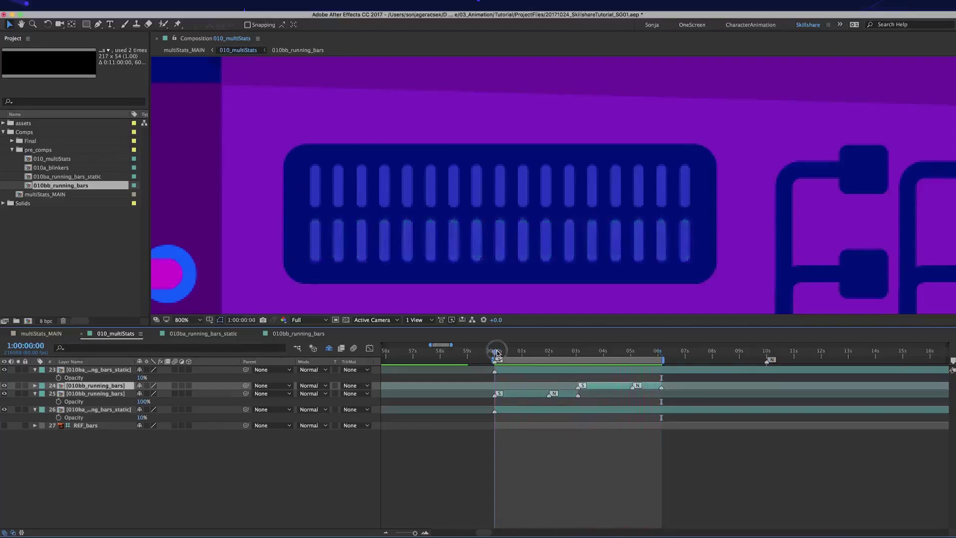
Step: Duplicate both 010bb_running_bars layers, stack the copies above the upper static bars layer, and align them with the upper bar row
{"action": "left_click", "coordinate": [522, 394], "text": "shift"}
{"action": "key", "text": "ctrl+d"}
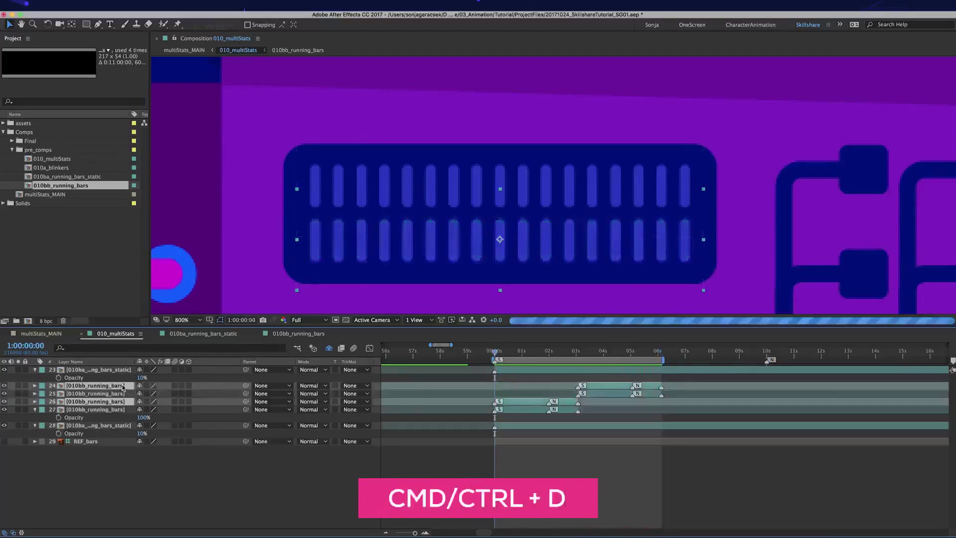
{"action": "left_click_drag", "start_coordinate": [123, 387], "coordinate": [120, 366]}
{"action": "left_click_drag", "start_coordinate": [502, 244], "coordinate": [500, 189]}
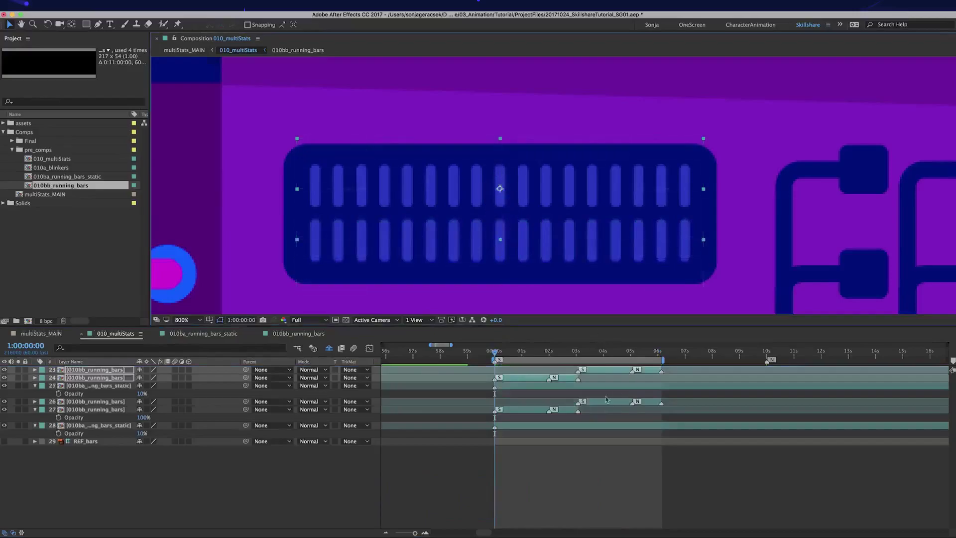
Step: Set the label color of the three upper-row bar layers to Blue
{"action": "left_click", "coordinate": [42, 388]}
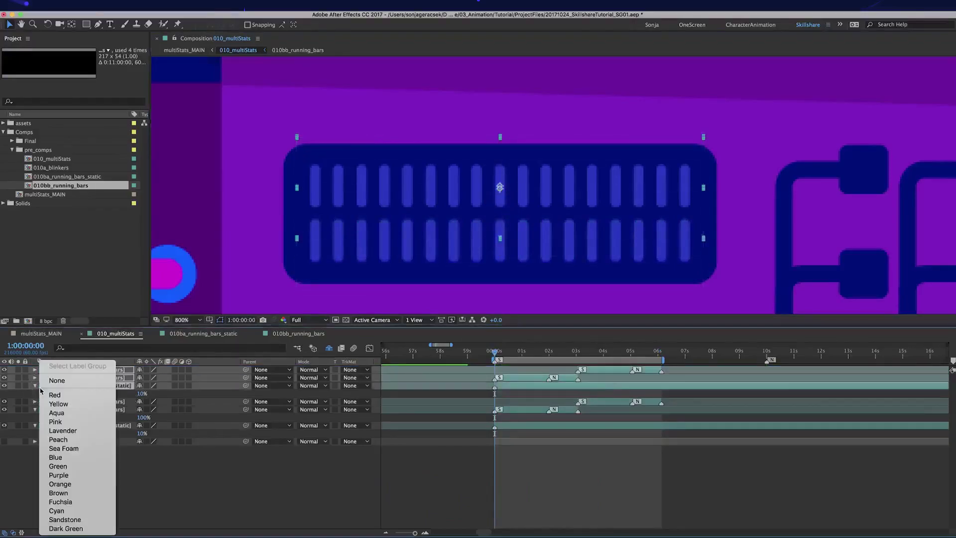
{"action": "left_click", "coordinate": [56, 459]}
{"action": "left_click", "coordinate": [596, 494]}
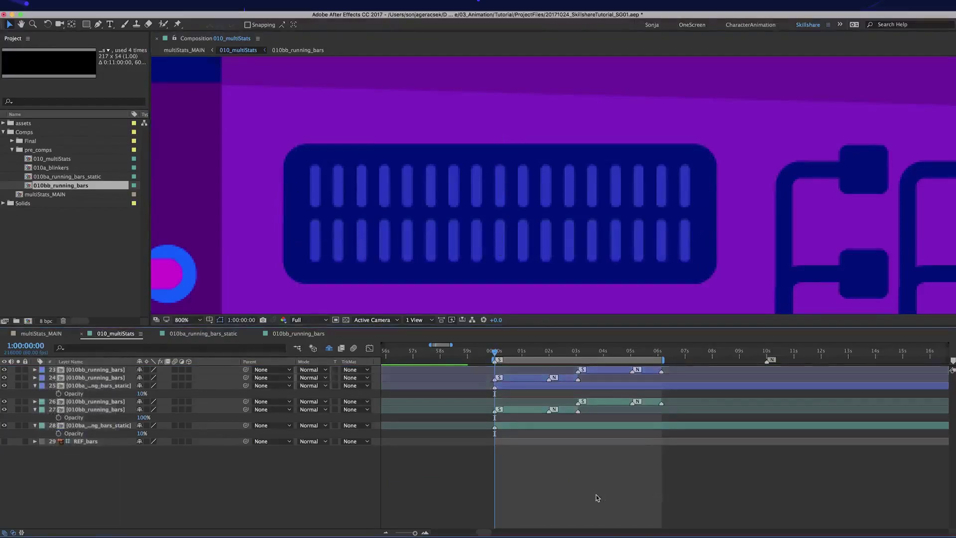
Step: Pre-compose all six static and running bar layers as 010b_running_bars, moving all attributes into the new composition
{"action": "left_click", "coordinate": [607, 429]}
{"action": "left_click", "coordinate": [610, 371], "text": "shift"}
{"action": "key", "text": "super+shift+c"}
{"action": "type", "text": "010b_running_bars"}
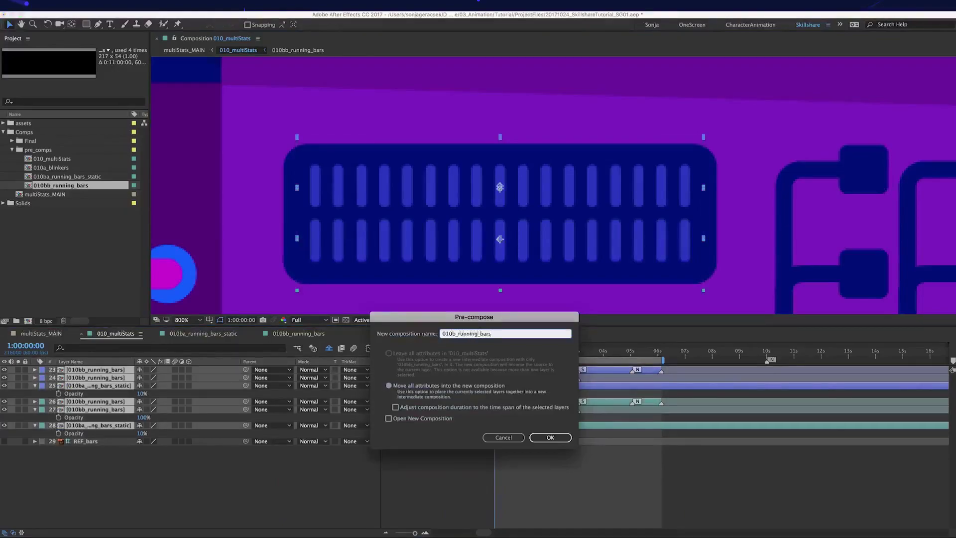
{"action": "key", "text": "Return"}
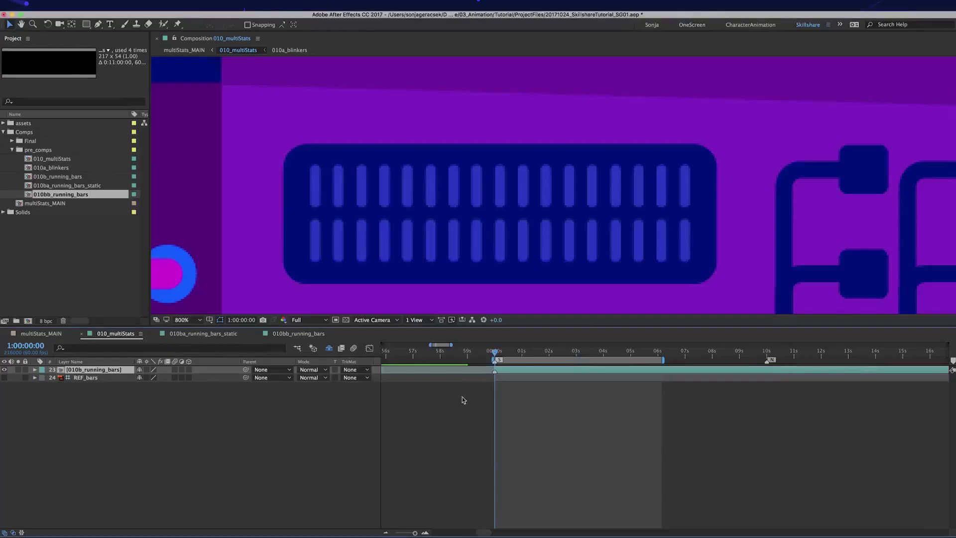
Step: Open the 010b_running_bars composition and move its N composition marker to 1:00:06:08
{"action": "double_click", "coordinate": [513, 370]}
{"action": "key", "text": "="}
{"action": "key", "text": "="}
{"action": "key", "text": "="}
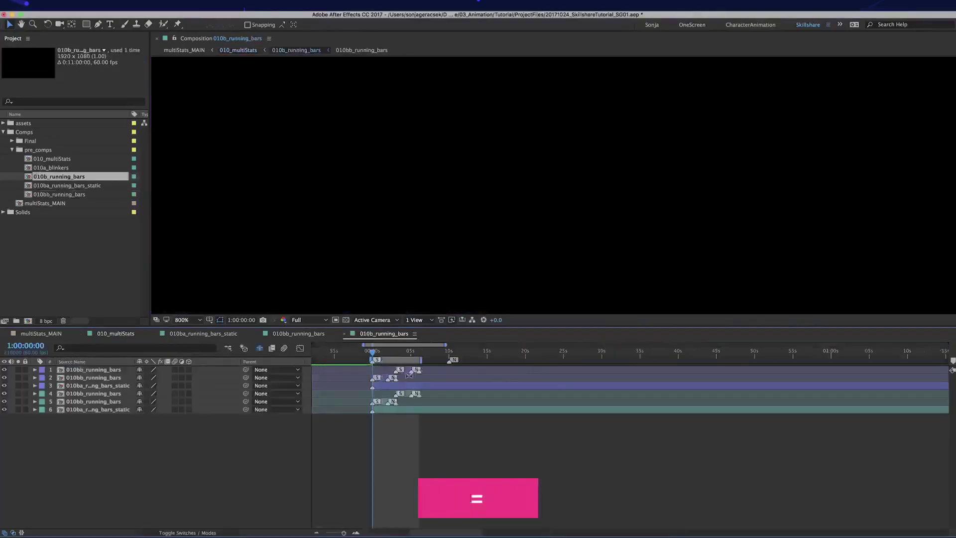
{"action": "left_click", "coordinate": [560, 352]}
{"action": "left_click_drag", "start_coordinate": [681, 359], "coordinate": [561, 372]}
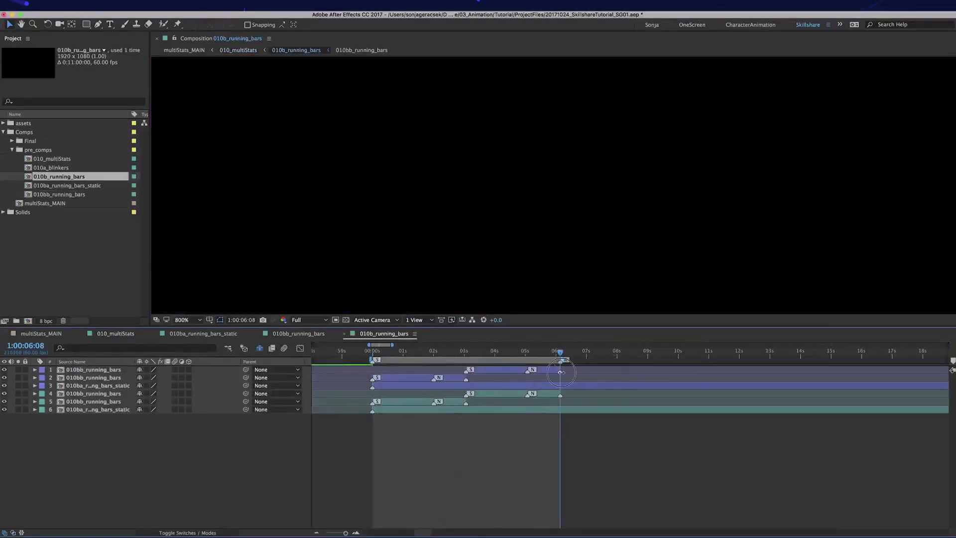
Step: Draw a region of interest tightly around both bar rows and crop the 010b_running_bars composition to it, 218 x 76 px
{"action": "key", "text": "alt+slash"}
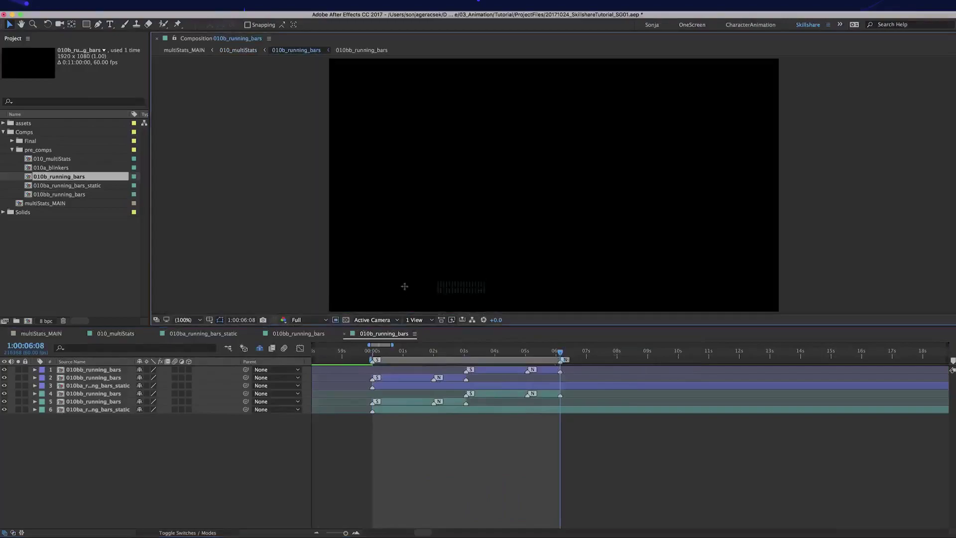
{"action": "scroll", "coordinate": [481, 284], "scroll_direction": "up", "scroll_amount": 2}
{"action": "left_click", "coordinate": [497, 277]}
{"action": "scroll", "coordinate": [482, 277], "scroll_direction": "up", "scroll_amount": 3}
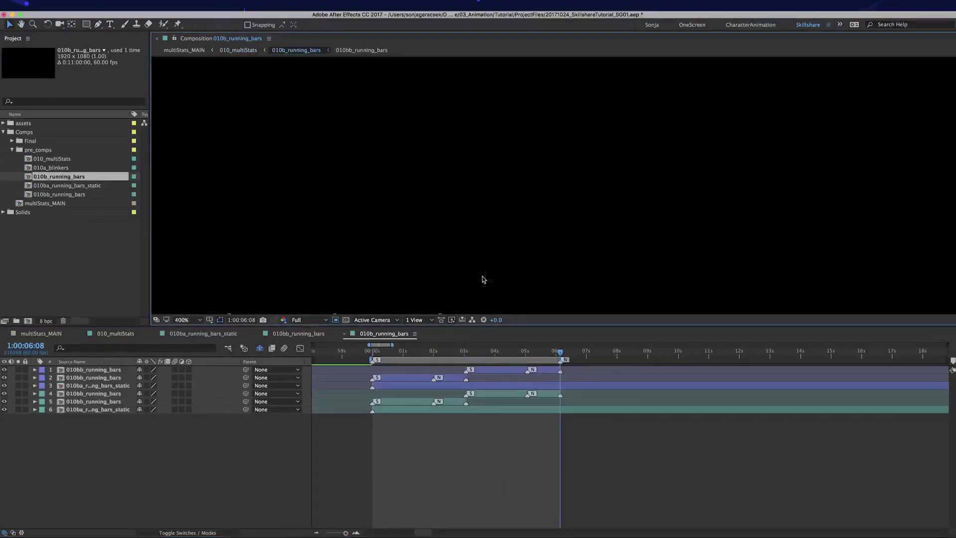
{"action": "scroll", "coordinate": [520, 254], "scroll_direction": "down", "scroll_amount": 3}
{"action": "left_click_drag", "start_coordinate": [638, 294], "coordinate": [209, 201]}
{"action": "left_click_drag", "start_coordinate": [617, 201], "coordinate": [619, 202]}
{"action": "left_click_drag", "start_coordinate": [414, 274], "coordinate": [414, 273]}
{"action": "left_click", "coordinate": [128, 5]}
{"action": "left_click", "coordinate": [192, 60]}
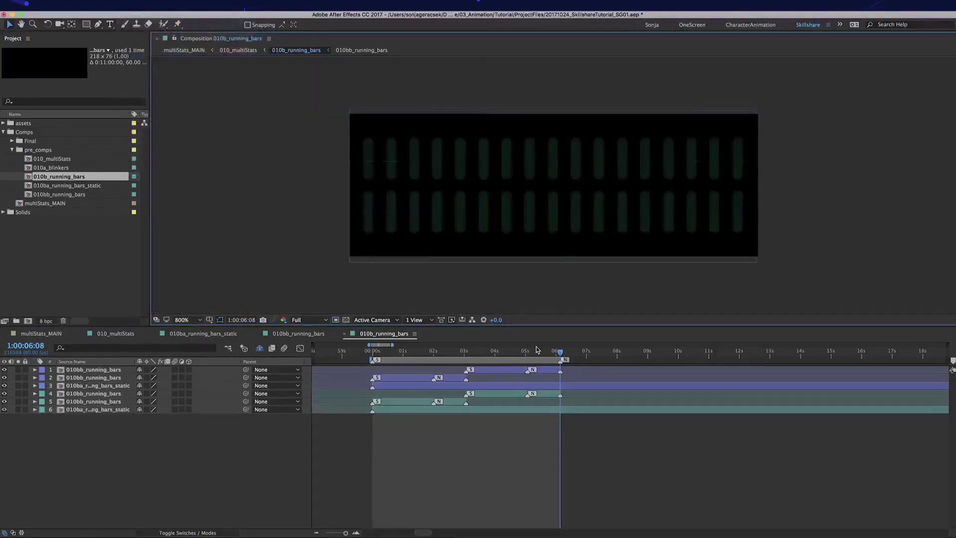
Step: In 010_multiStats, add a layer marker to 010b_running_bars at 1:00:06:08 and move the cropped layer back onto the dark blue panel
{"action": "left_click", "coordinate": [119, 334]}
{"action": "key", "text": "KP_Multiply"}
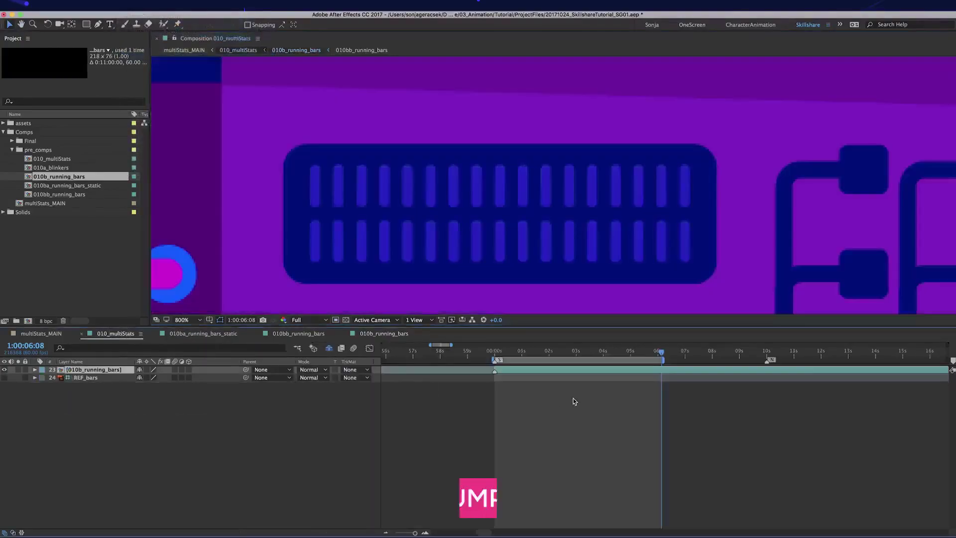
{"action": "scroll", "coordinate": [510, 234], "scroll_direction": "down", "scroll_amount": 4}
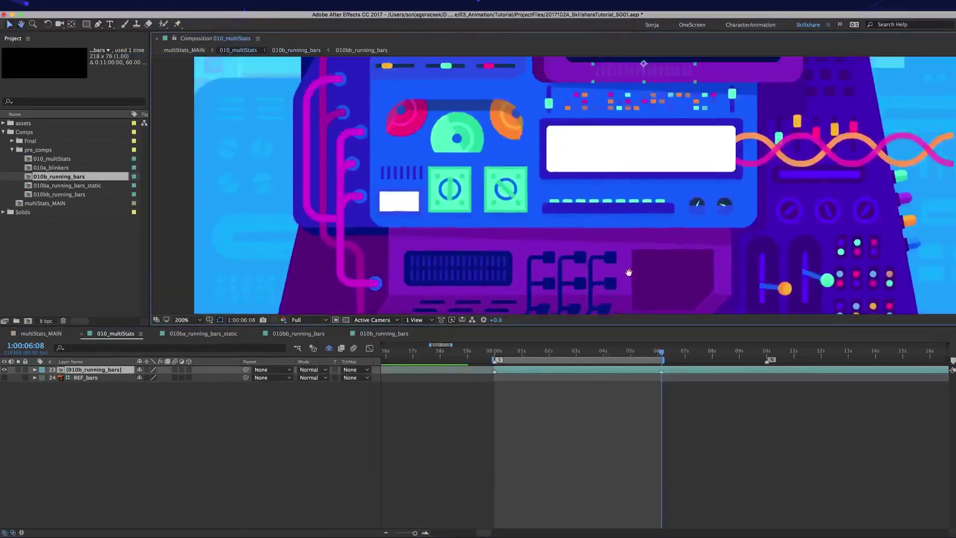
{"action": "scroll", "coordinate": [510, 234], "scroll_direction": "up", "scroll_amount": 2}
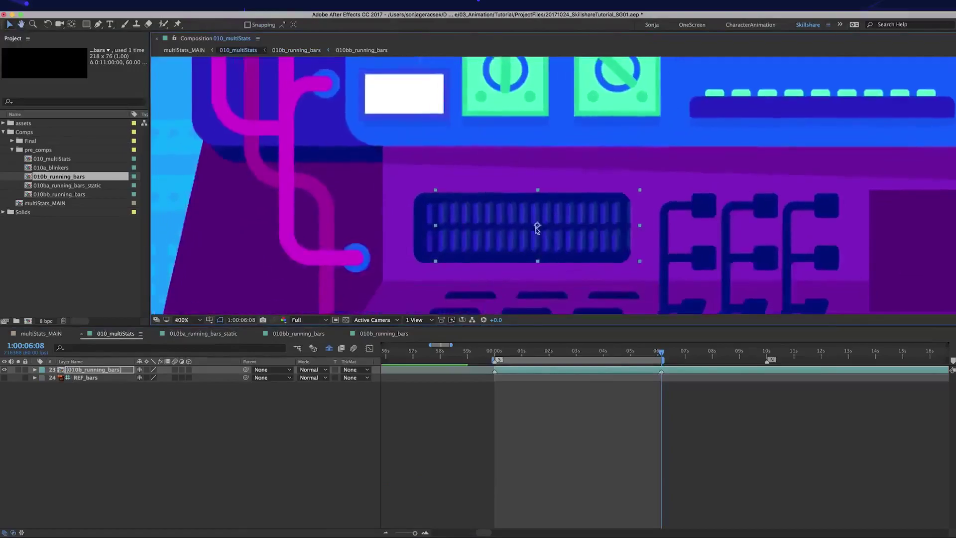
{"action": "left_click_drag", "start_coordinate": [522, 228], "coordinate": [523, 229]}
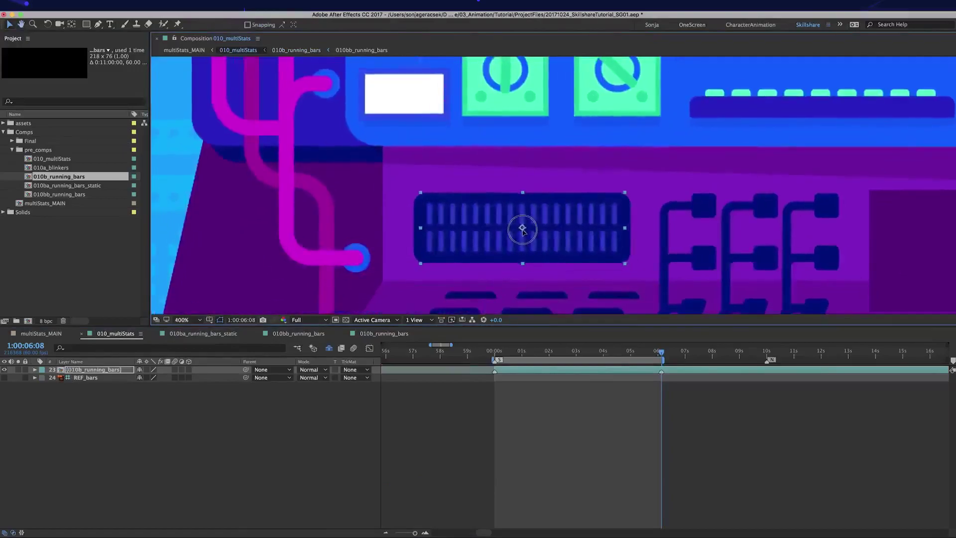
Step: Enable time remapping on the 010b_running_bars layer and add a Time Remap keyframe at 1:00:06:08
{"action": "right_click", "coordinate": [100, 373]}
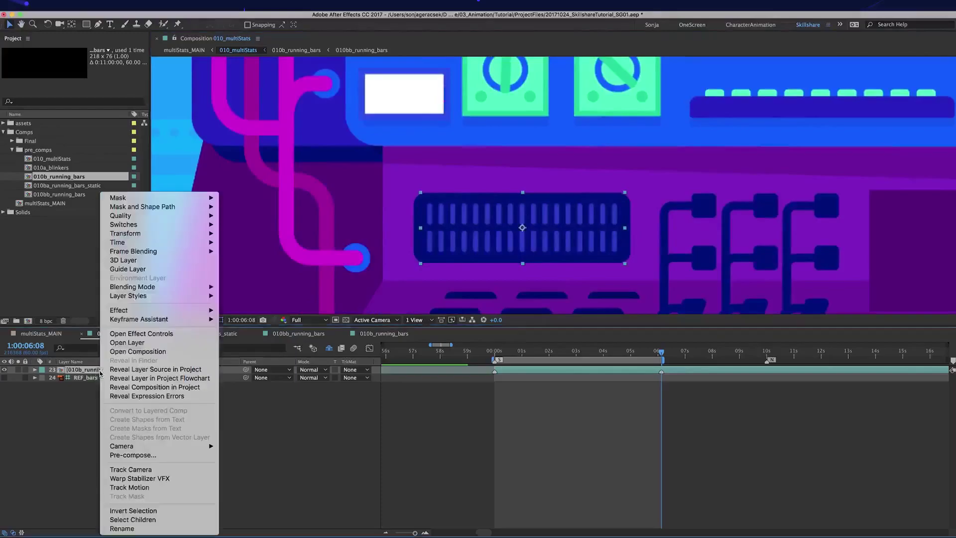
{"action": "mouse_move", "coordinate": [154, 244]}
{"action": "left_click", "coordinate": [264, 243]}
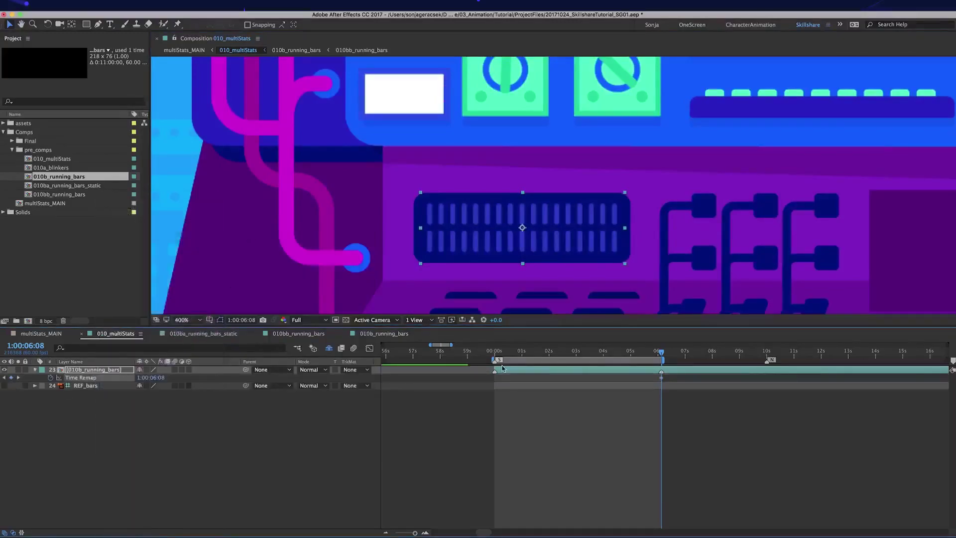
Step: Remove the final Time Remap keyframe at 1:10:00:00 and return to the first keyframe at 1:00:00:00
{"action": "key", "text": "Home"}
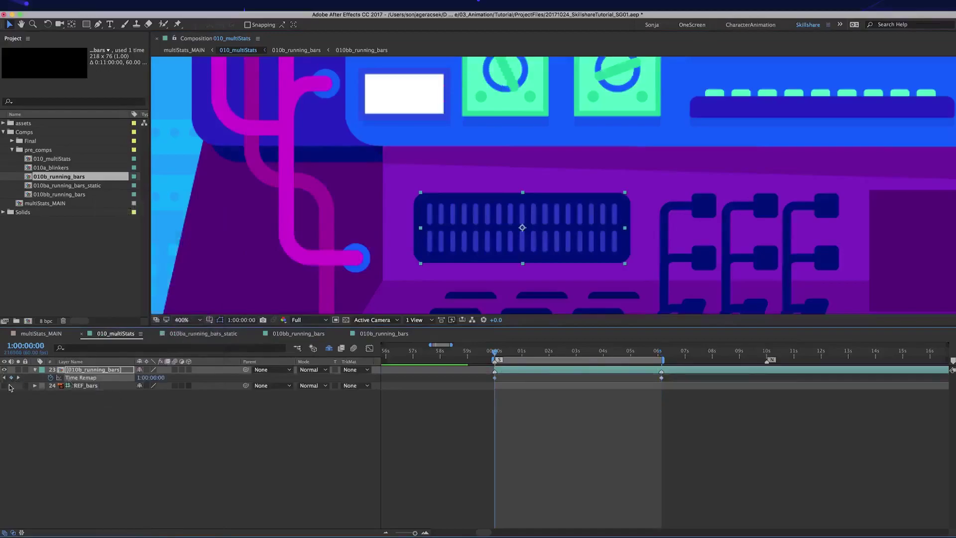
{"action": "left_click", "coordinate": [19, 379]}
{"action": "left_click", "coordinate": [18, 378]}
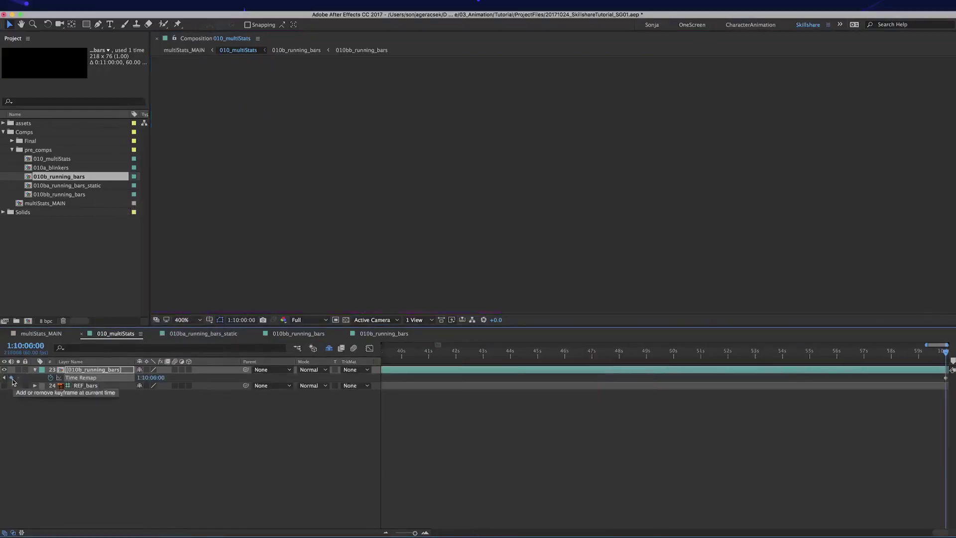
{"action": "left_click", "coordinate": [12, 378]}
{"action": "left_click", "coordinate": [4, 378]}
{"action": "left_click", "coordinate": [4, 379]}
{"action": "left_click", "coordinate": [4, 379]}
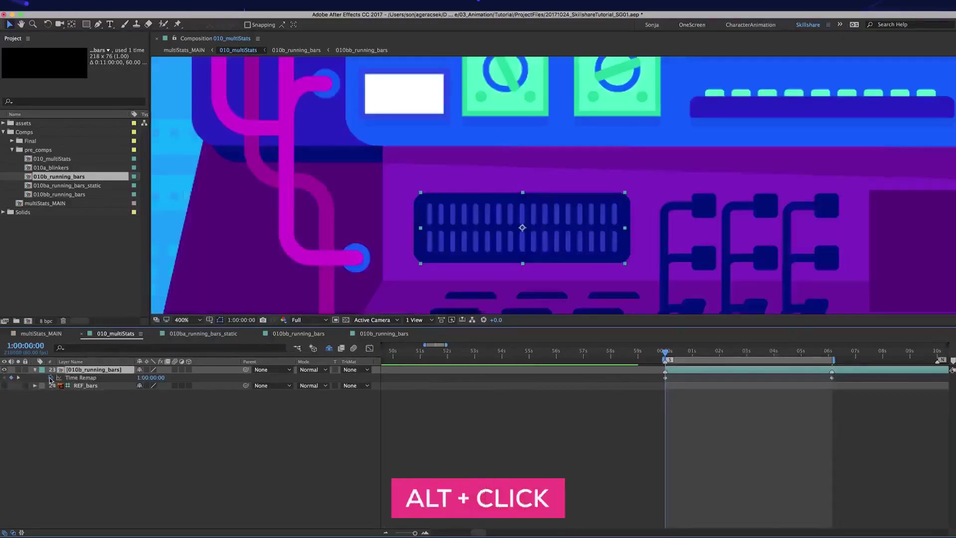
Step: Add the expression loopOut(type = "cycle", numKeyframes = 0) to the Time Remap property of 010b_running_bars
{"action": "left_click", "coordinate": [50, 377], "text": "alt"}
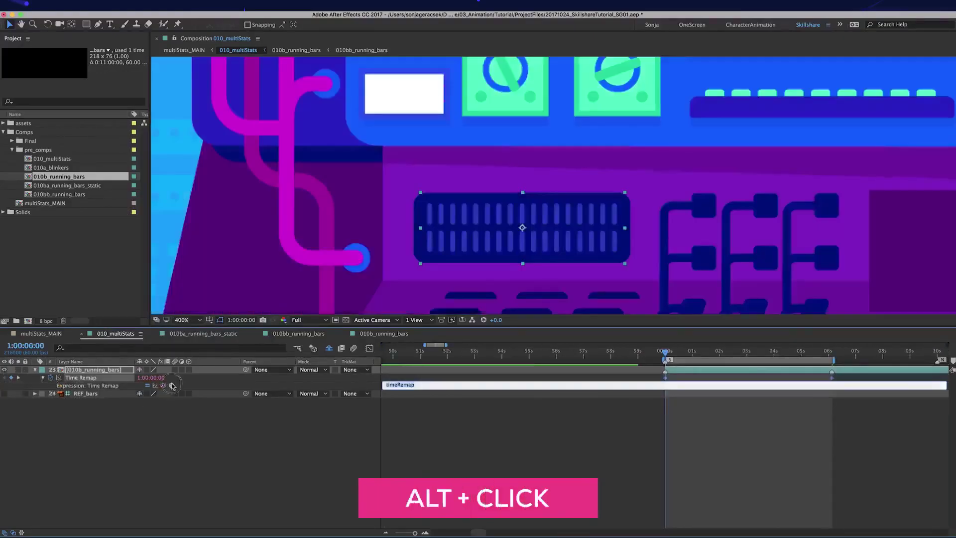
{"action": "left_click", "coordinate": [172, 385]}
{"action": "mouse_move", "coordinate": [214, 509]}
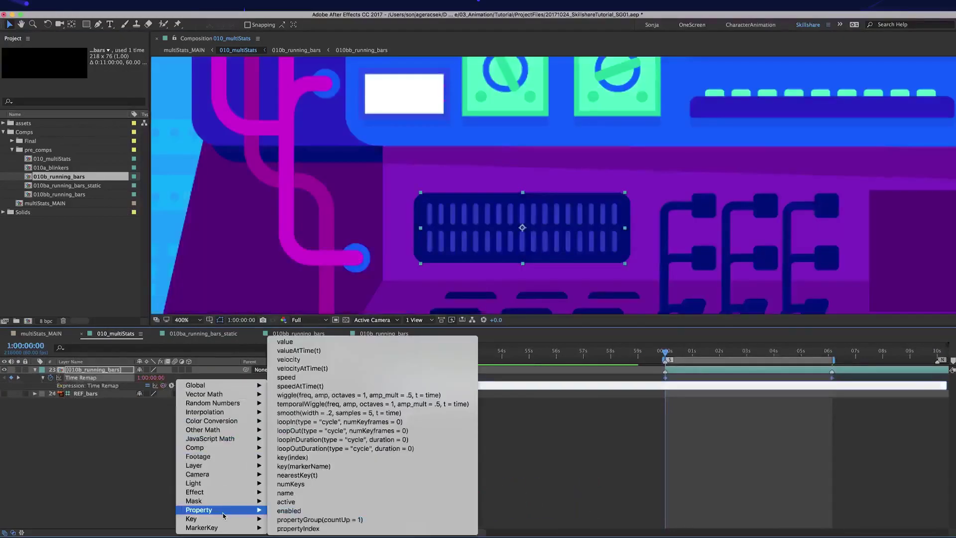
{"action": "left_click", "coordinate": [354, 430]}
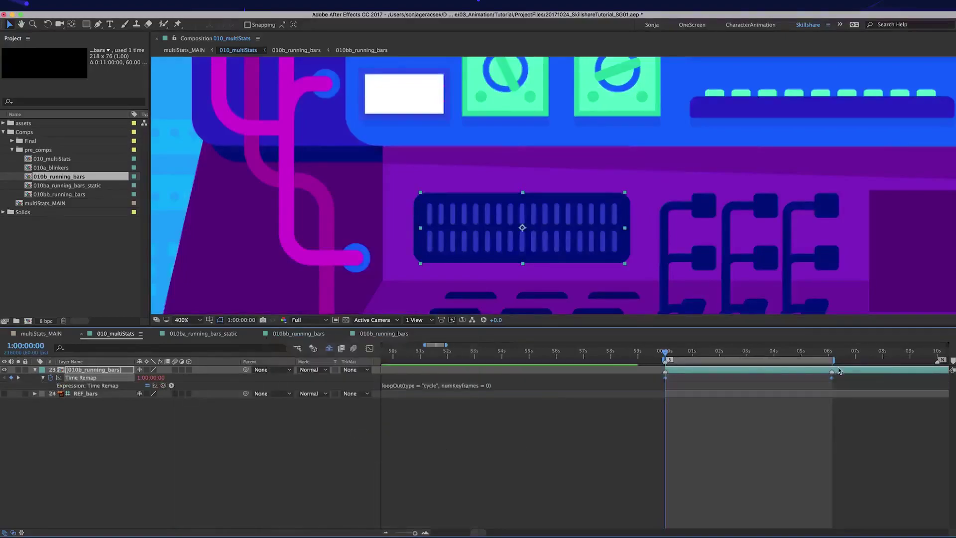
Step: Set the work area end at 1:00:10:00 and preview the looping bars with the whole composition fitted in view
{"action": "left_click", "coordinate": [932, 352]}
{"action": "key", "text": "n"}
{"action": "key", "text": "alt+slash"}
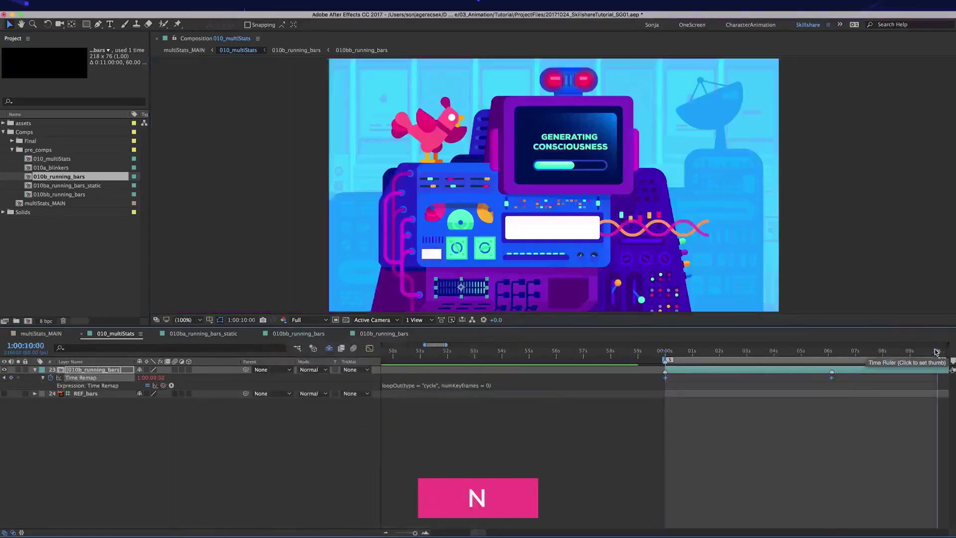
{"action": "key", "text": "space"}
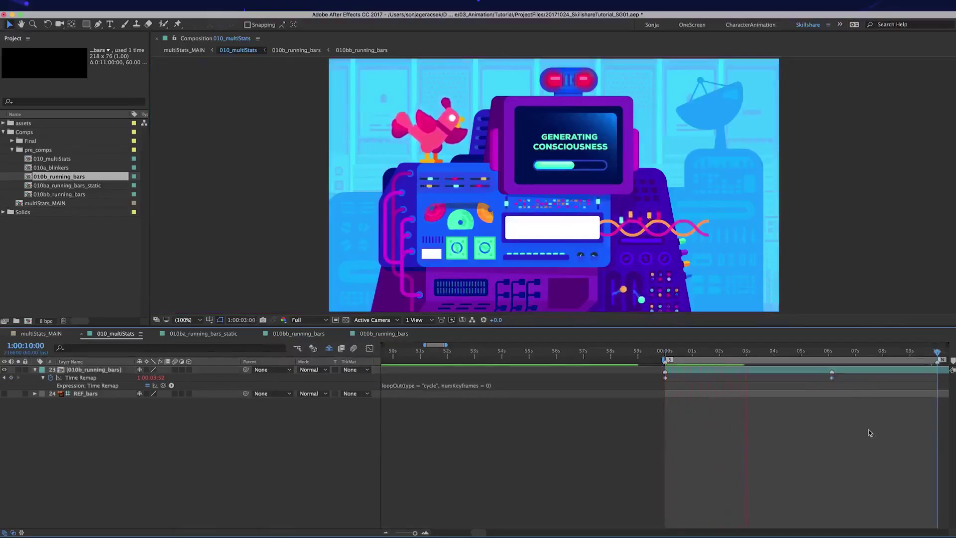
Step: Examine the bar layers inside 010b_running_bars around 1:00:02:30 and preview the loop again in 010_multiStats
{"action": "left_click", "coordinate": [784, 372]}
{"action": "double_click", "coordinate": [785, 372]}
{"action": "left_click_drag", "start_coordinate": [503, 350], "coordinate": [449, 351]}
{"action": "left_click", "coordinate": [458, 378]}
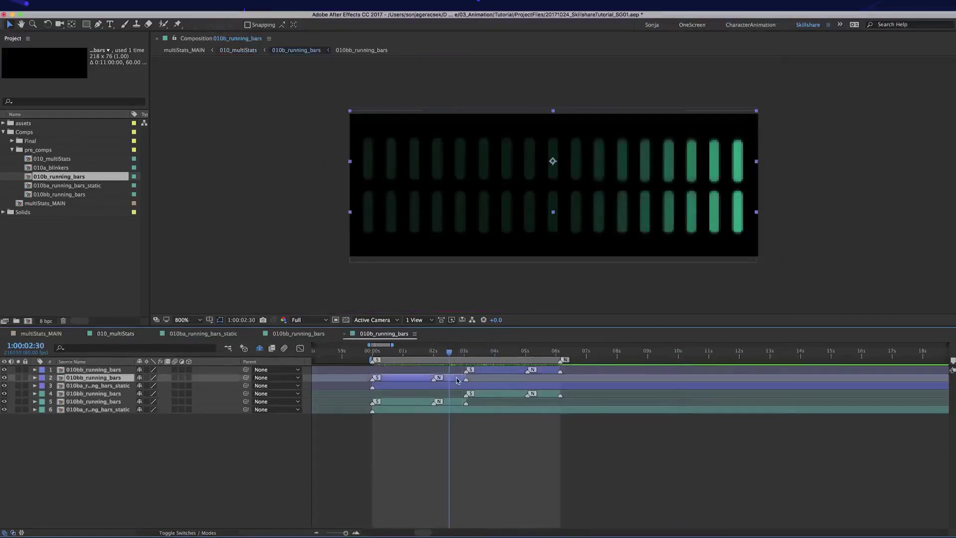
{"action": "mouse_move", "coordinate": [425, 382]}
{"action": "left_mouse_down"}
{"action": "mouse_move", "coordinate": [505, 377]}
{"action": "mouse_move", "coordinate": [410, 372]}
{"action": "left_mouse_up"}
{"action": "left_click", "coordinate": [122, 334]}
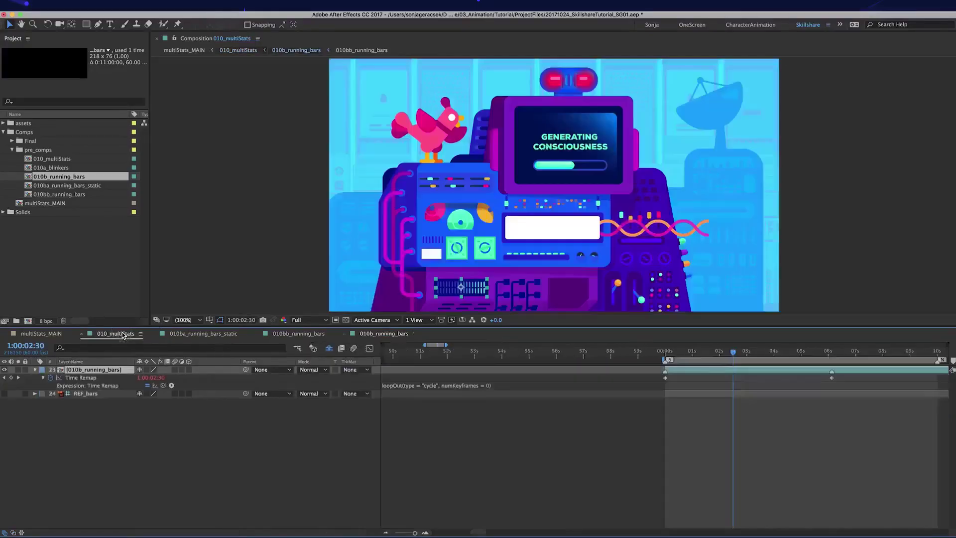
{"action": "left_click", "coordinate": [698, 453]}
{"action": "key", "text": "space"}
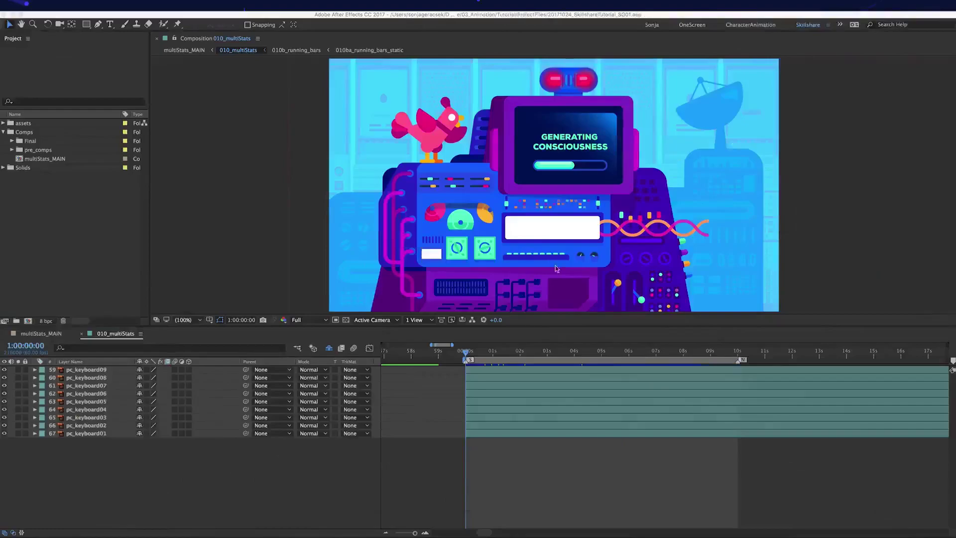
Step: Keyframe Position on pc_keyboard01 through pc_keyboard09 at 1:00:00:00 and, lowered to Y 835.5, at 1:00:00:20, with Easy Ease on all keyframes
{"action": "scroll", "coordinate": [564, 256], "scroll_direction": "up", "scroll_amount": 2}
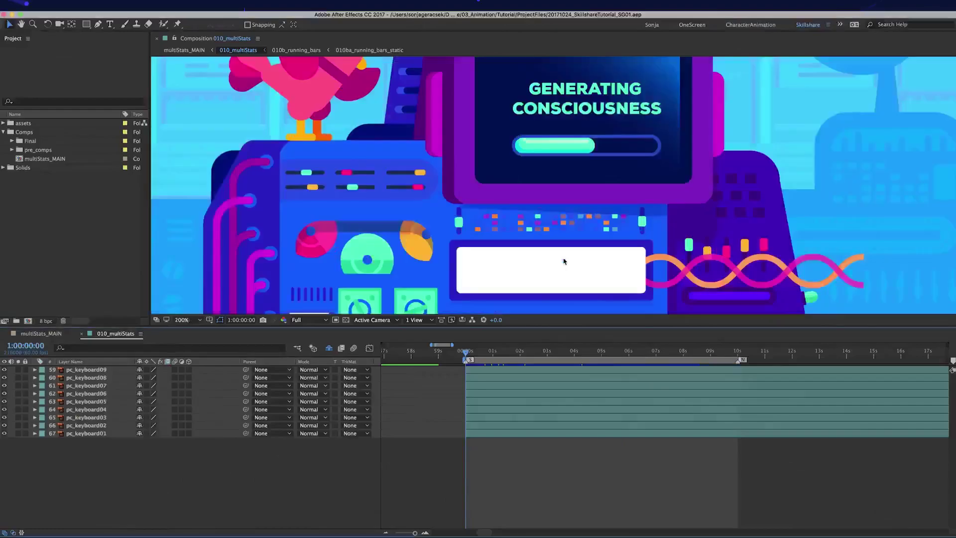
{"action": "left_click_drag", "start_coordinate": [563, 258], "coordinate": [595, 49]}
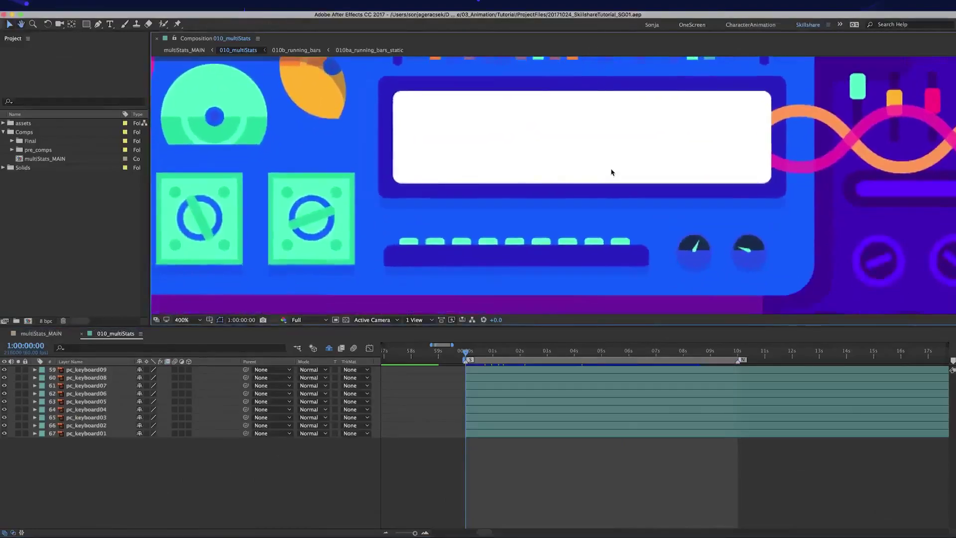
{"action": "scroll", "coordinate": [612, 173], "scroll_direction": "down", "scroll_amount": 3}
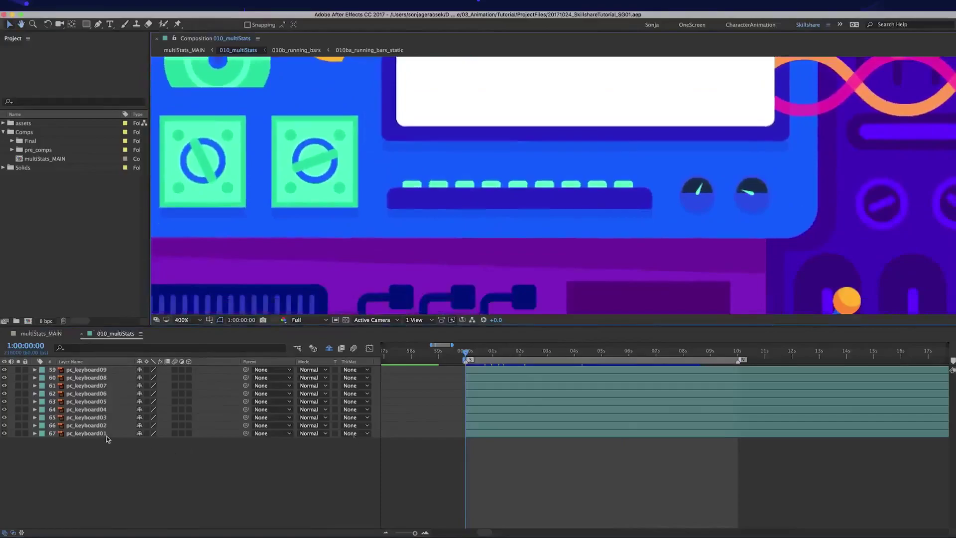
{"action": "left_click", "coordinate": [106, 435]}
{"action": "left_click", "coordinate": [96, 371], "text": "shift"}
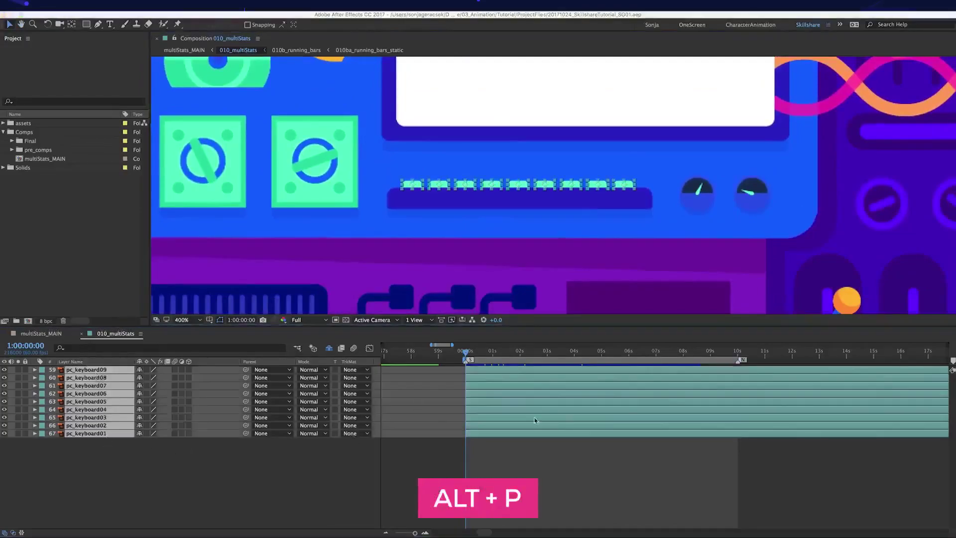
{"action": "key", "text": "alt+p"}
{"action": "key", "text": "shift+Page_Down"}
{"action": "key", "text": "shift+Page_Down"}
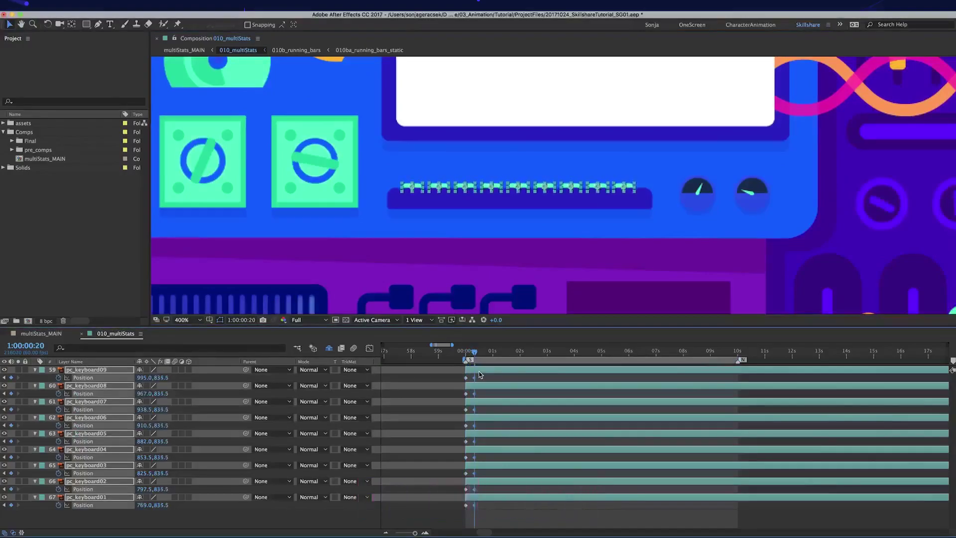
{"action": "left_click_drag", "start_coordinate": [479, 374], "coordinate": [448, 510]}
{"action": "key", "text": "F9"}
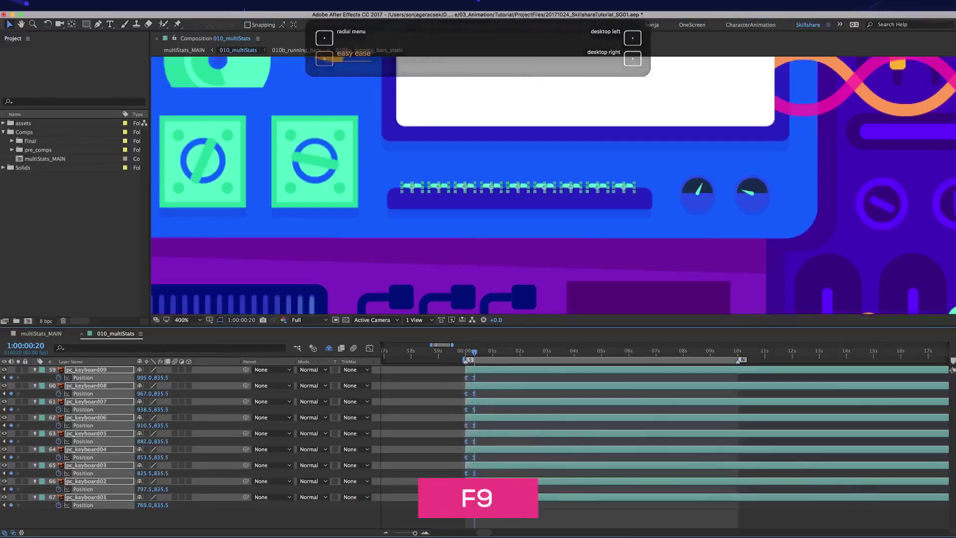
Step: Add the expression loopOut(type = "pingpong", numKeyframes = 0) to the Position property of pc_keyboard01
{"action": "left_click", "coordinate": [83, 505]}
{"action": "left_click", "coordinate": [58, 505], "text": "alt"}
{"action": "left_click", "coordinate": [172, 513]}
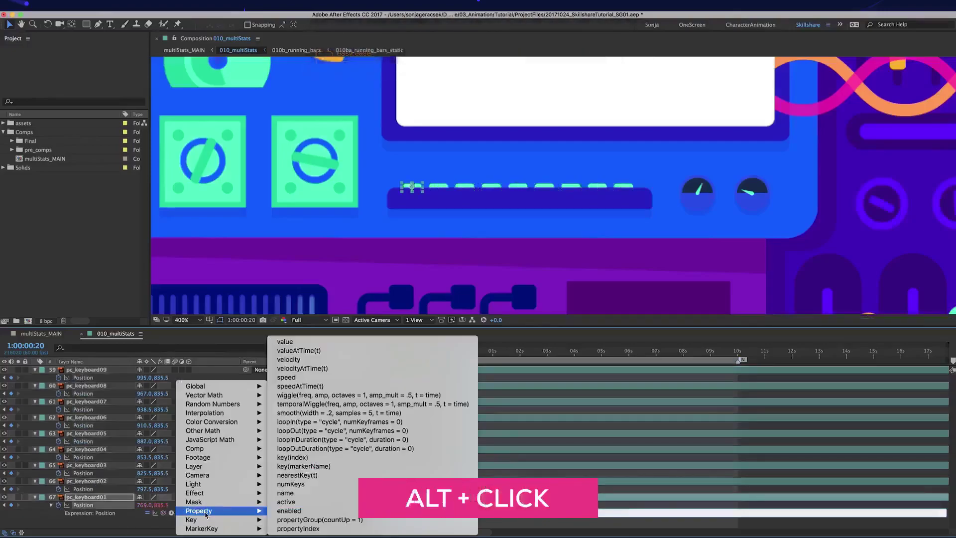
{"action": "left_click", "coordinate": [299, 426]}
{"action": "double_click", "coordinate": [434, 512]}
{"action": "type", "text": "pingpong"}
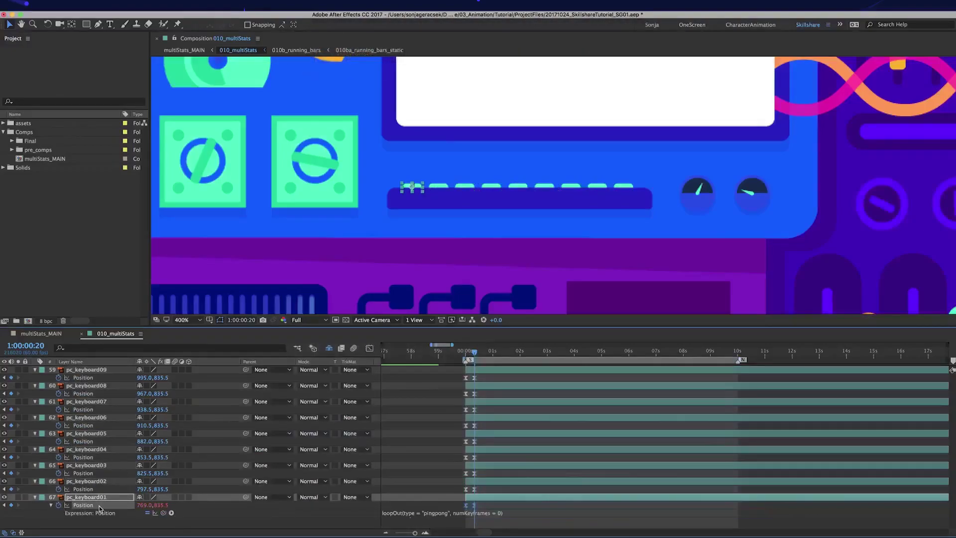
Step: Copy only the Position expression of pc_keyboard01 and paste it onto all the other pc_keyboard layers
{"action": "right_click", "coordinate": [100, 508]}
{"action": "left_click", "coordinate": [149, 519]}
{"action": "key", "text": "ctrl+a"}
{"action": "key", "text": "ctrl+v"}
{"action": "left_click", "coordinate": [86, 496]}
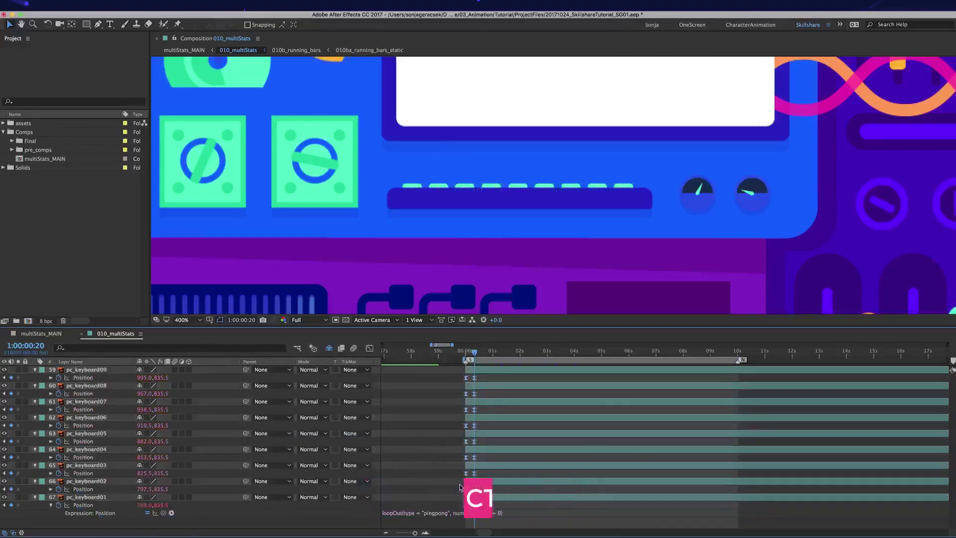
Step: Stagger the key motion by shifting pc_keyboard01 and pc_keyboard03 through pc_keyboard09 earlier in time by varying numbers of frames
{"action": "key", "text": "alt+shift+Page_Up"}
{"action": "left_click", "coordinate": [483, 468]}
{"action": "key", "text": "alt+shift+Page_Up"}
{"action": "key", "text": "alt+shift+Page_Down"}
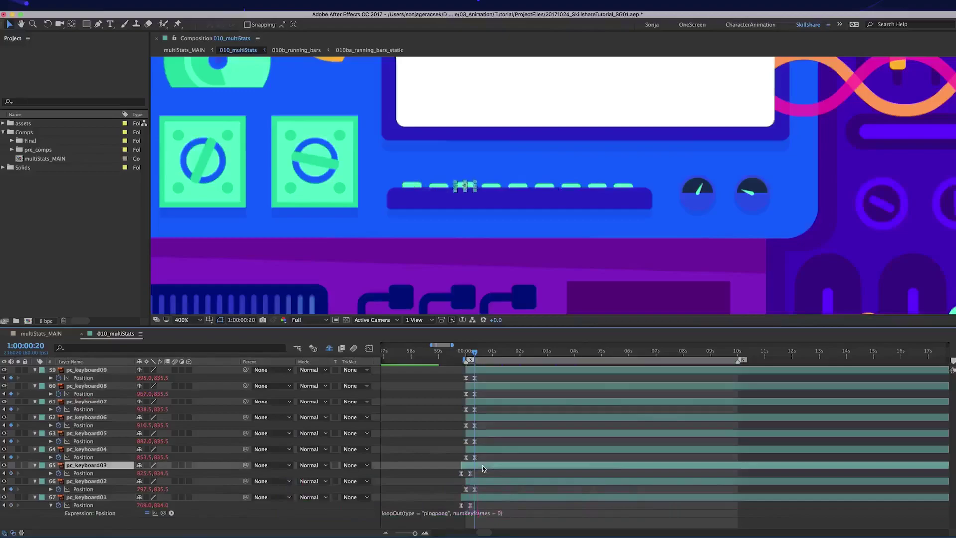
{"action": "left_click", "coordinate": [482, 449]}
{"action": "key", "text": "alt+shift+Page_Up"}
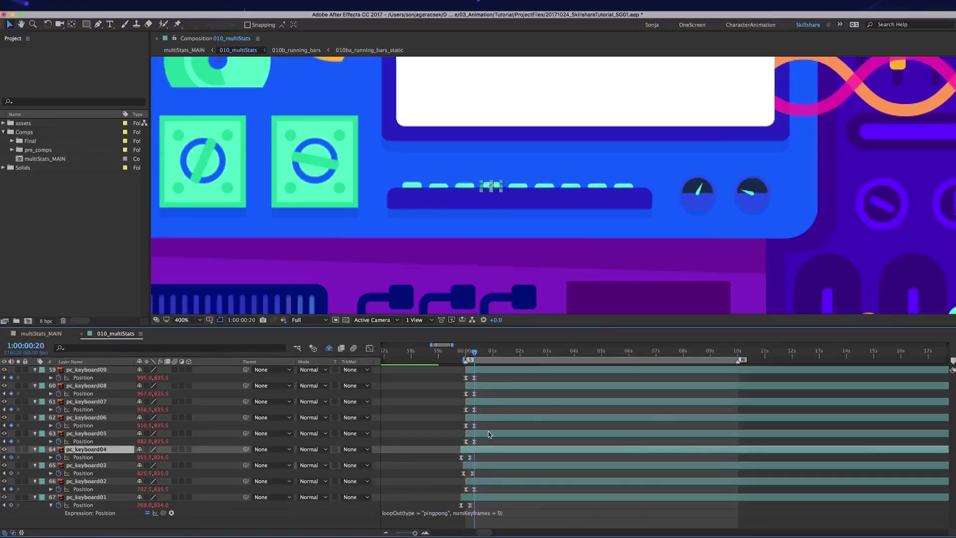
{"action": "left_click", "coordinate": [488, 434]}
{"action": "left_click", "coordinate": [488, 420]}
{"action": "key", "text": "alt+shift+Page_Up"}
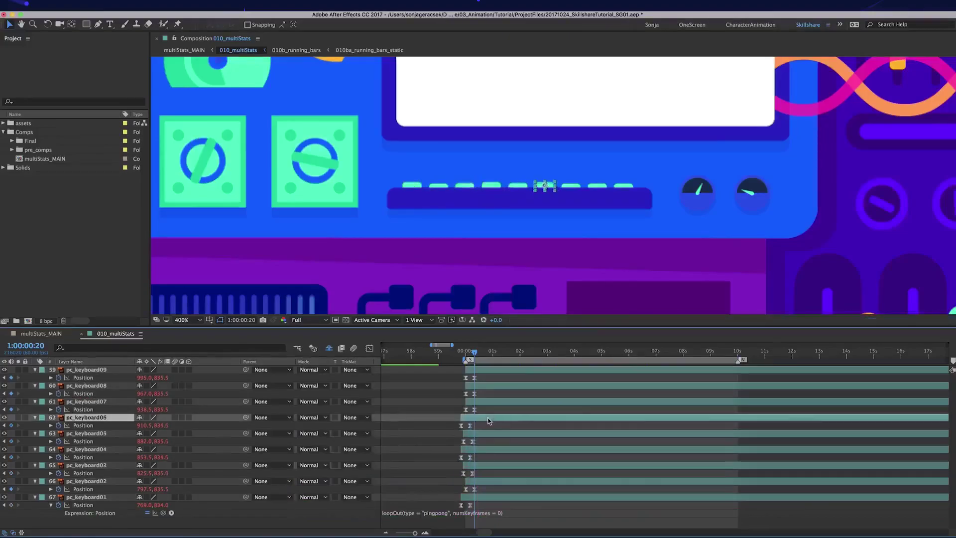
{"action": "key", "text": "alt+shift+Page_Up"}
{"action": "left_click", "coordinate": [488, 405]}
{"action": "key", "text": "alt+shift+Page_Up"}
{"action": "left_click", "coordinate": [489, 388]}
{"action": "key", "text": "alt+shift+Page_Up"}
{"action": "left_click", "coordinate": [489, 373]}
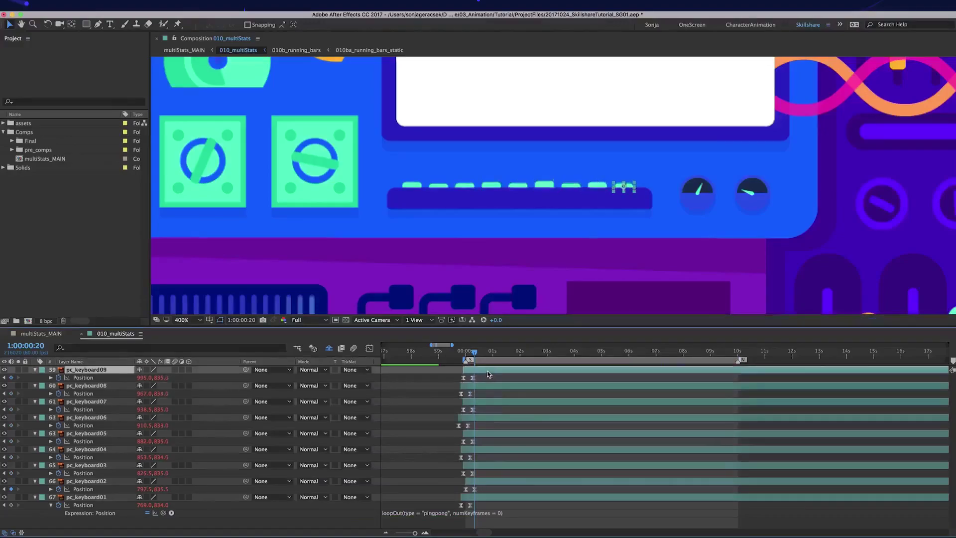
Step: Return to 1:00:00:00 and preview the staggered keyboard keys with the whole composition fitted in view
{"action": "left_click_drag", "start_coordinate": [471, 355], "coordinate": [466, 355]}
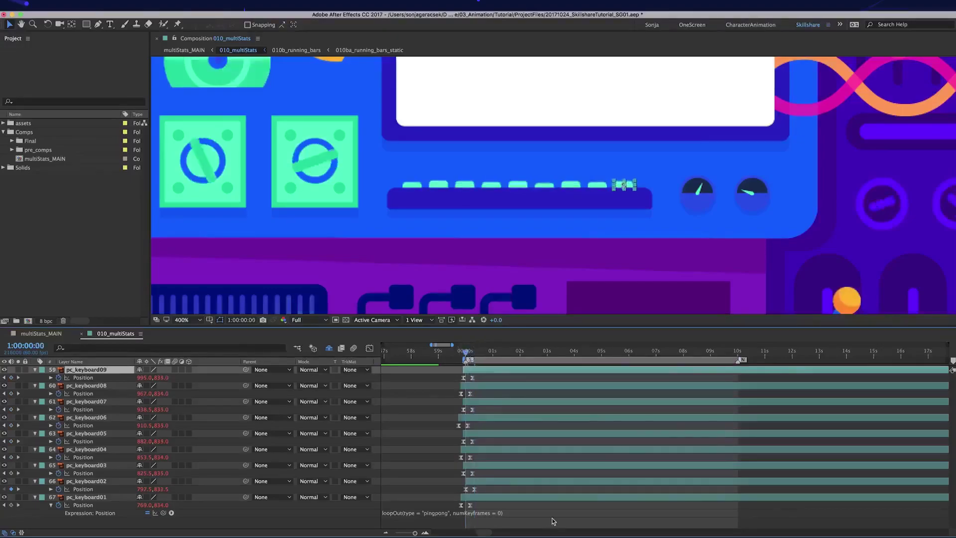
{"action": "left_click", "coordinate": [554, 523]}
{"action": "key", "text": "shift+/"}
{"action": "key", "text": "space"}
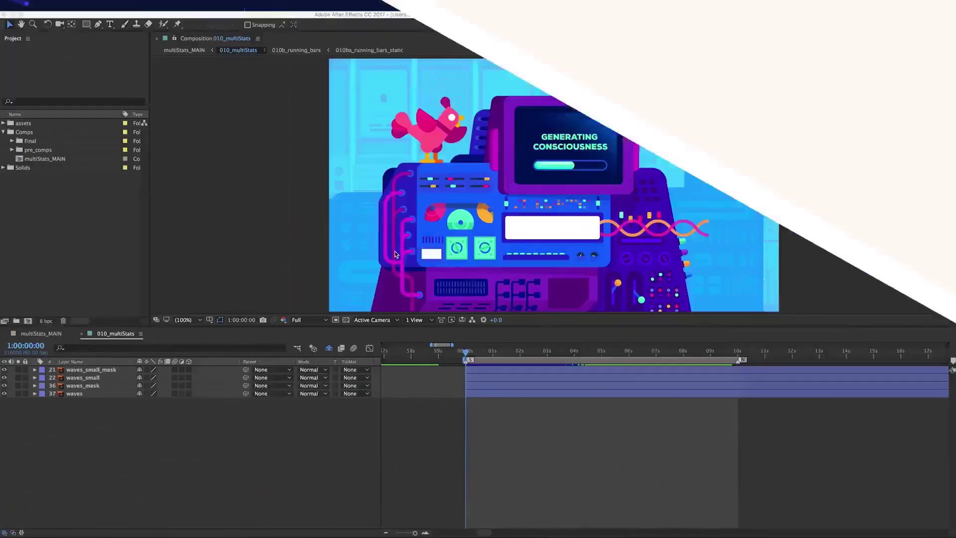
Step: Set the track matte of the waves and waves_small layers to Alpha Matte, using the mask layer above each
{"action": "scroll", "coordinate": [421, 262], "scroll_direction": "up", "scroll_amount": 2}
{"action": "scroll", "coordinate": [435, 271], "scroll_direction": "down", "scroll_amount": 3}
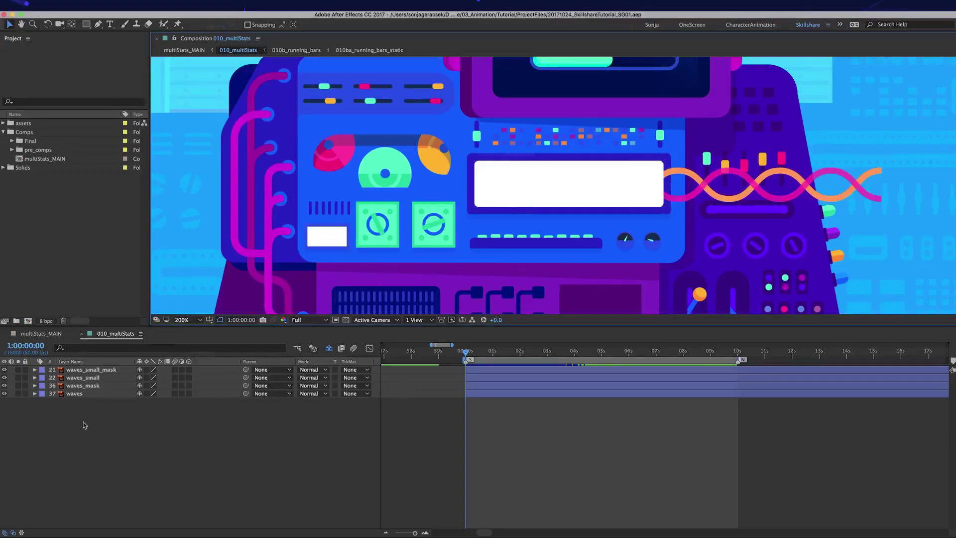
{"action": "left_click", "coordinate": [86, 395]}
{"action": "left_click", "coordinate": [93, 379], "text": "super"}
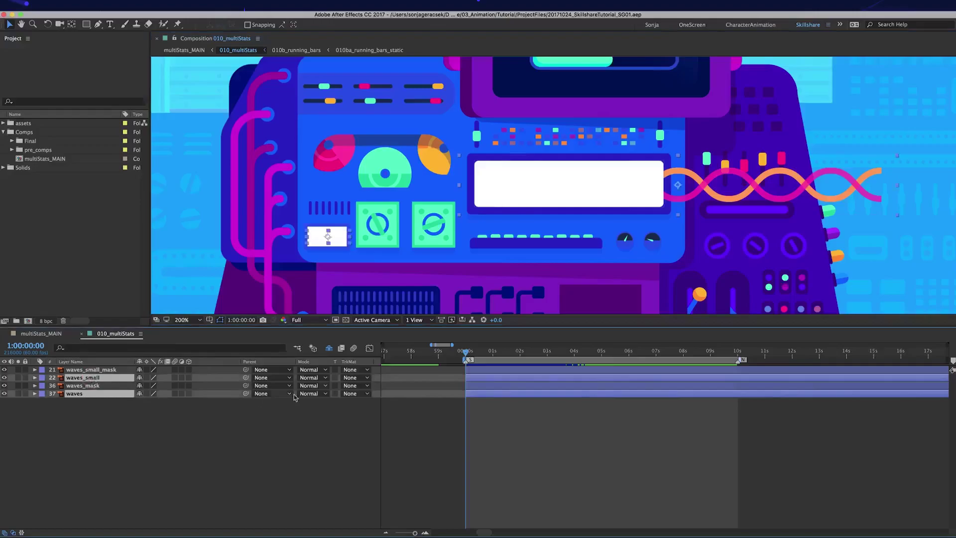
{"action": "left_click", "coordinate": [354, 394]}
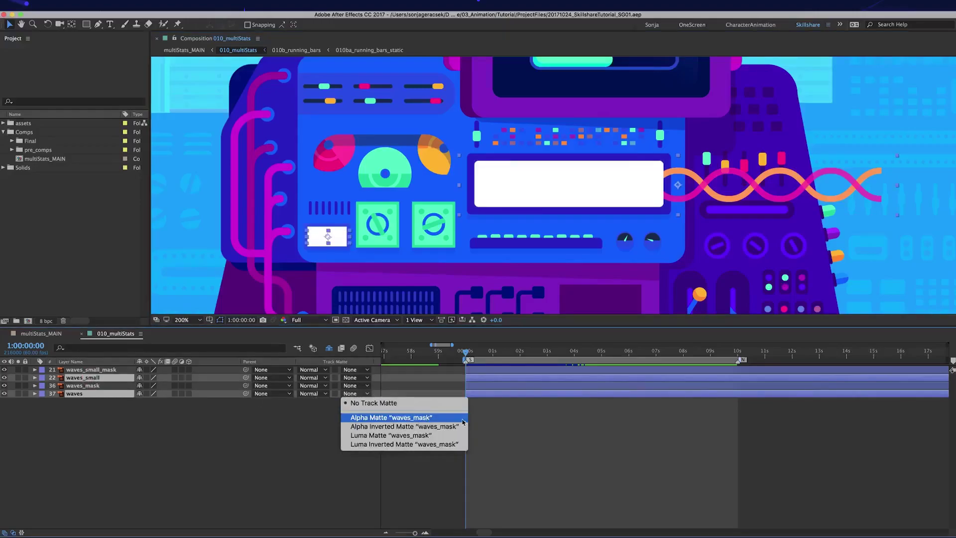
{"action": "left_click", "coordinate": [463, 420]}
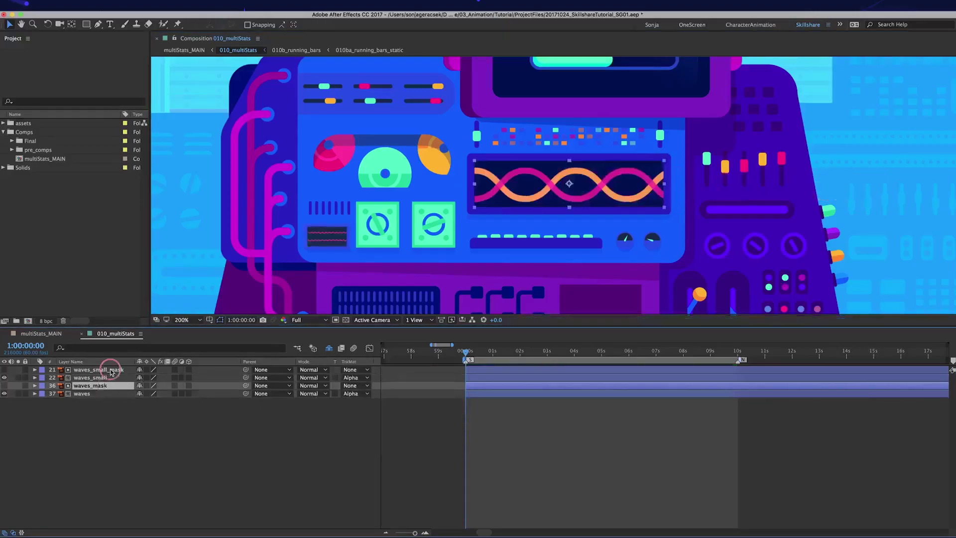
Step: Set the label color of the waves_mask and waves_small_mask layers to Brown
{"action": "left_click", "coordinate": [43, 370]}
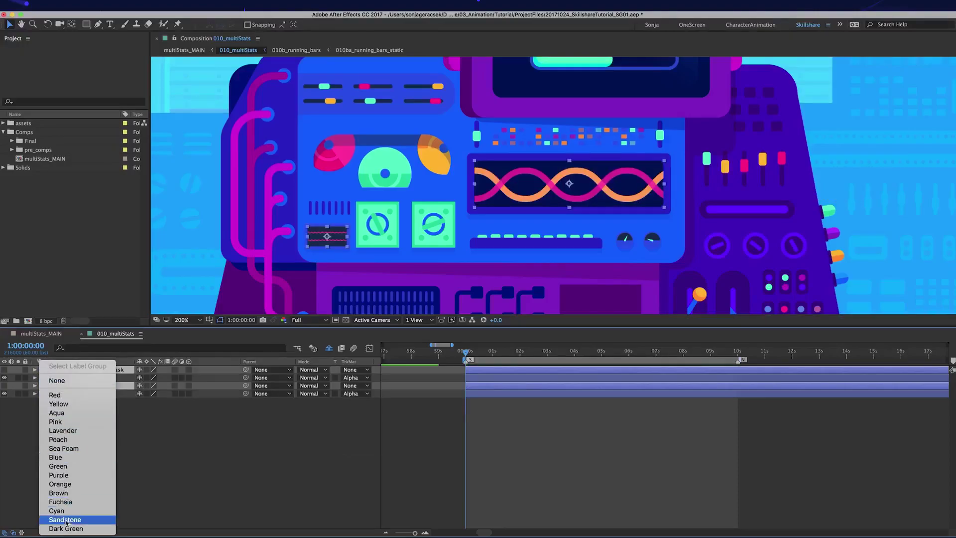
{"action": "left_click", "coordinate": [66, 495]}
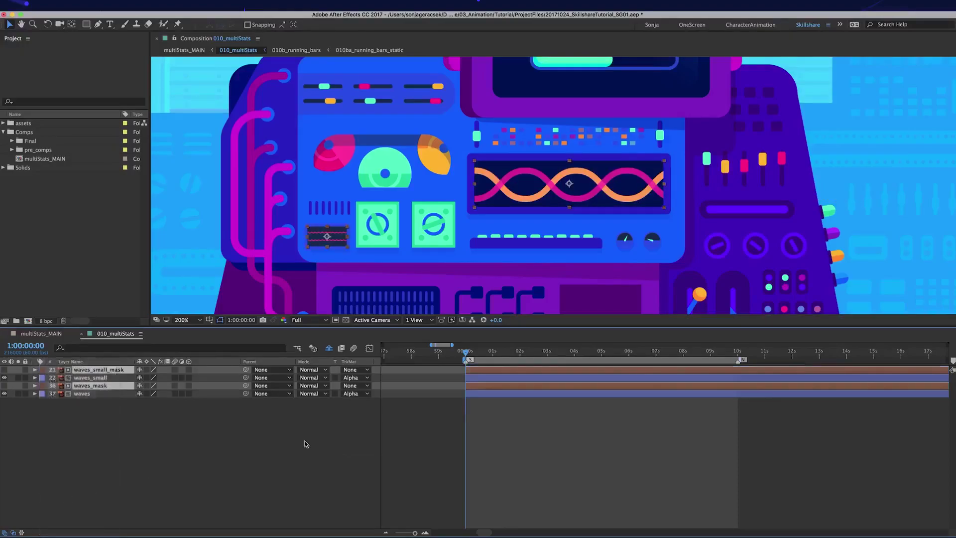
{"action": "left_click", "coordinate": [374, 450]}
Step: Keyframe the Position of waves at 1:00:00:00 and shift the layer horizontally to about X 971 at 1:00:00:50 so the pattern lines up again
{"action": "left_click", "coordinate": [82, 393]}
{"action": "scroll", "coordinate": [581, 193], "scroll_direction": "up", "scroll_amount": 2}
{"action": "scroll", "coordinate": [547, 189], "scroll_direction": "right", "scroll_amount": 3}
{"action": "key", "text": "alt+p"}
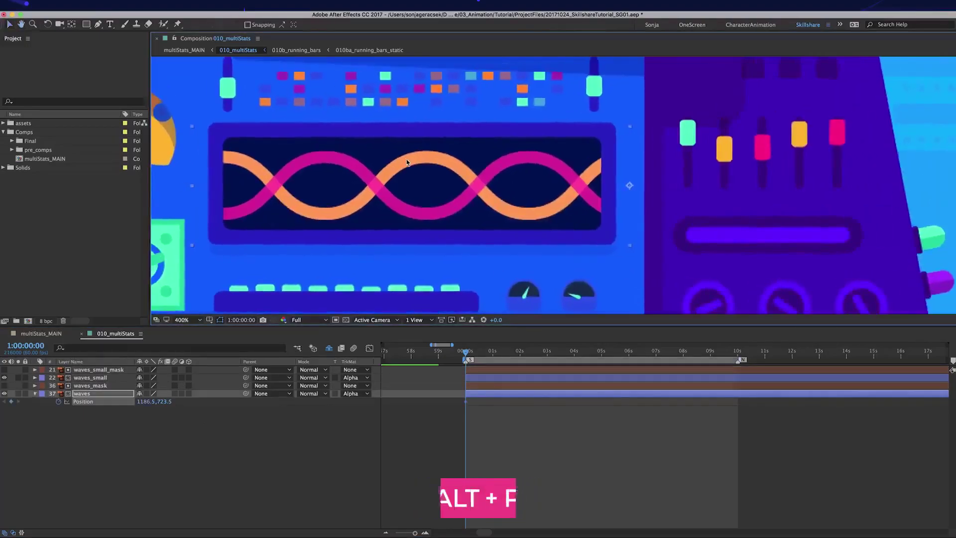
{"action": "key", "text": "shift+Page_Up"}
{"action": "key", "text": "shift+Page_Up"}
{"action": "key", "text": "shift+Page_Up"}
{"action": "key", "text": "shift+Page_Up"}
{"action": "key", "text": "shift+Page_Up"}
{"action": "left_click_drag", "start_coordinate": [463, 161], "coordinate": [259, 167]}
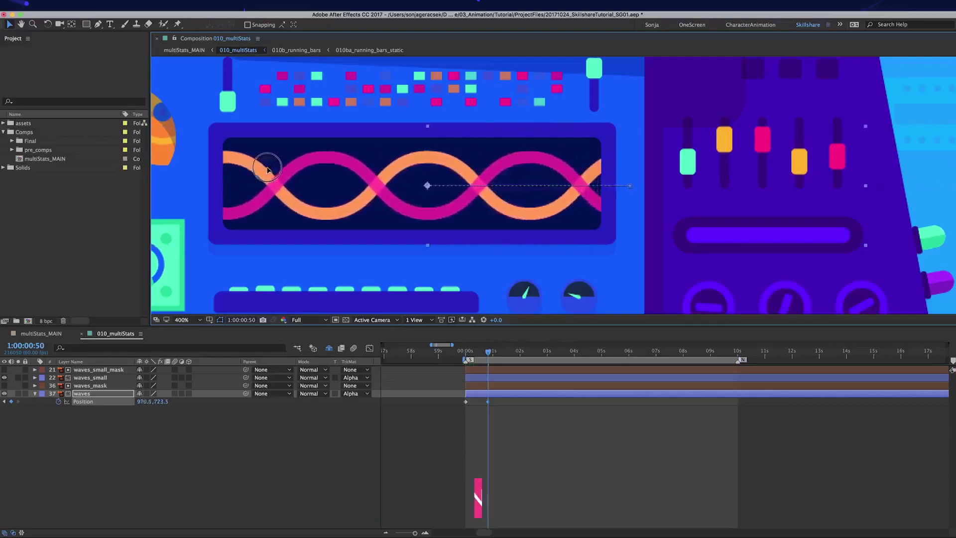
Step: End the work area at 1:00:00:50, compare its first and last frames, and nudge the waves layer's second Position keyframe to 969.0, 723.5
{"action": "key", "text": "n"}
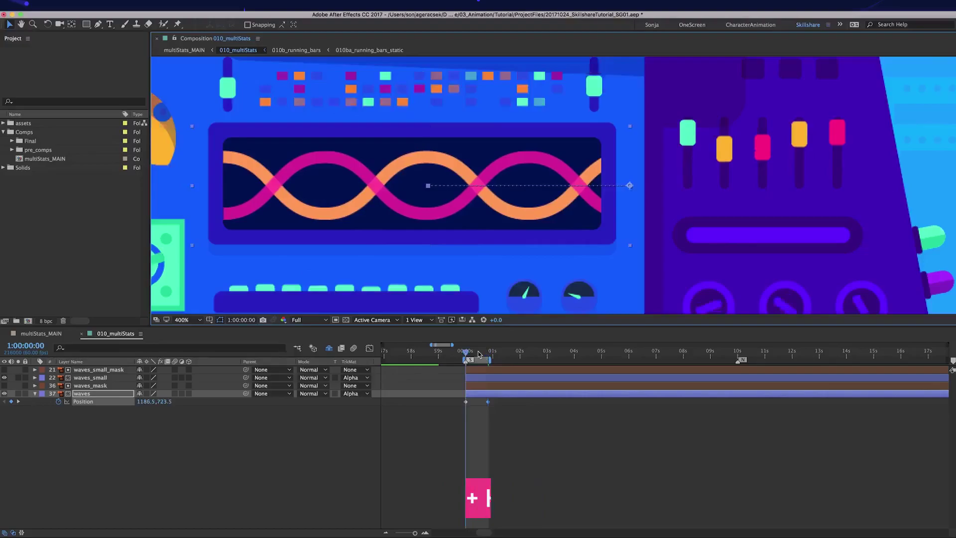
{"action": "key", "text": "ctrl+Home"}
{"action": "key", "text": "ctrl+End"}
{"action": "key", "text": "ctrl+Home"}
{"action": "key", "text": "ctrl+End"}
{"action": "key", "text": "ctrl+Home"}
{"action": "key", "text": "ctrl+End"}
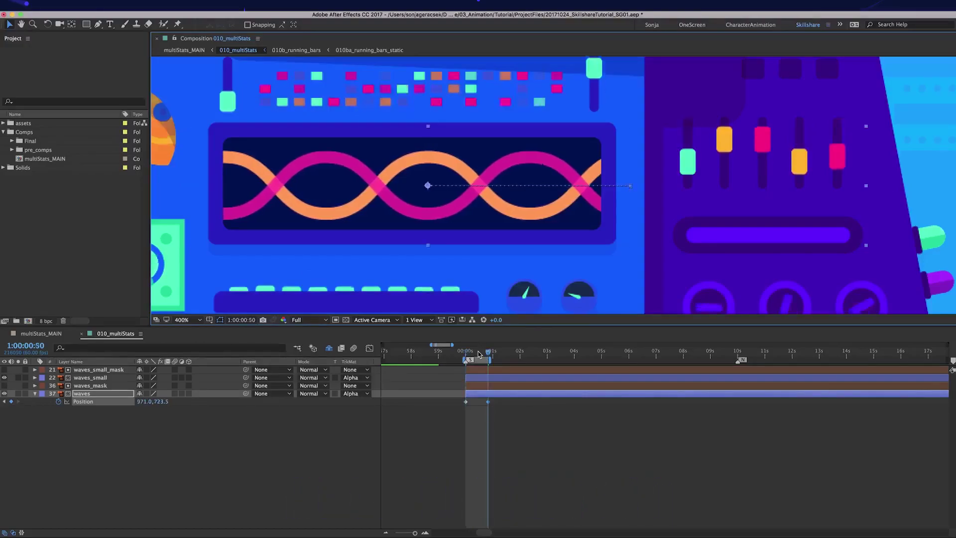
{"action": "left_click", "coordinate": [511, 395]}
{"action": "key", "text": "Left"}
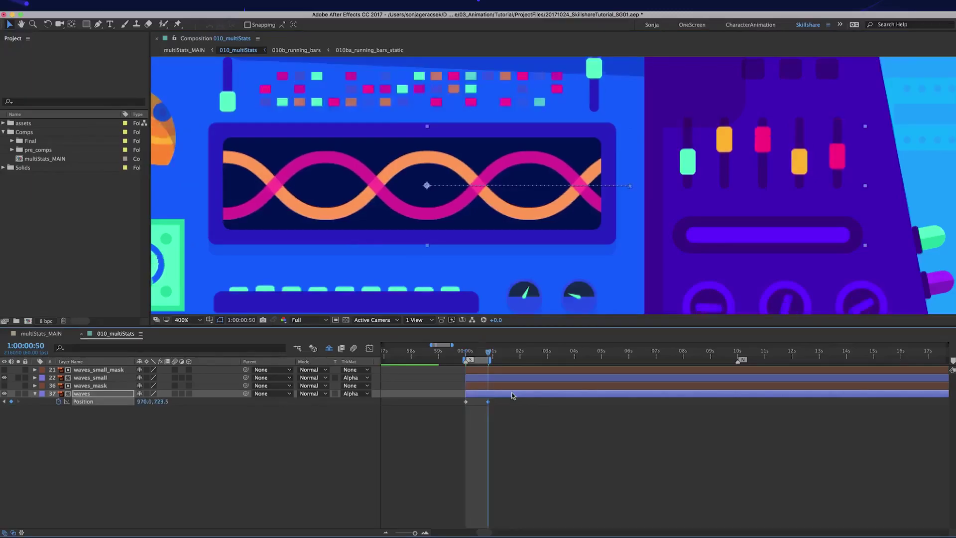
{"action": "key", "text": "Left"}
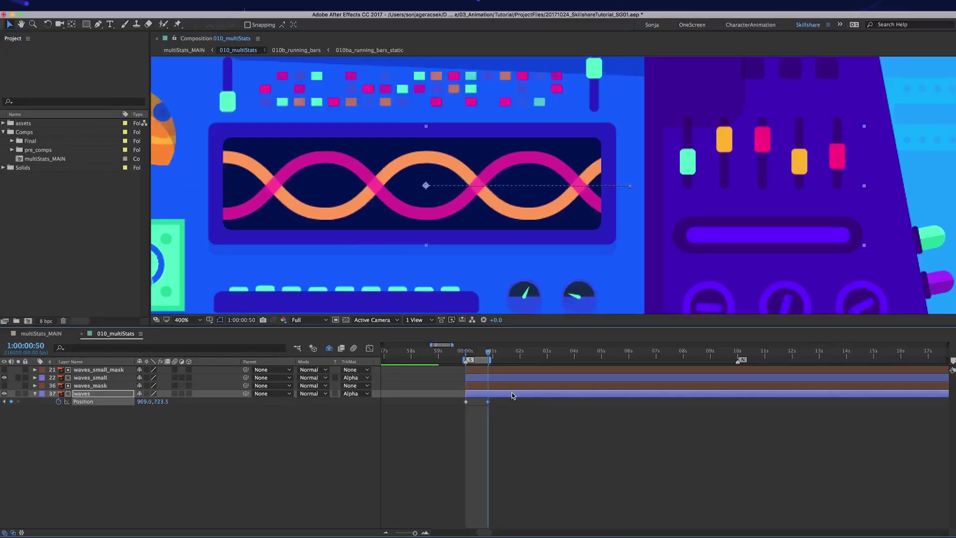
Step: Add the expression loopOut(type = "cycle", numKeyframes = 0) to the Position property of waves
{"action": "key", "text": "Home"}
{"action": "left_click", "coordinate": [59, 401], "text": "alt"}
{"action": "left_click", "coordinate": [171, 409]}
{"action": "mouse_move", "coordinate": [199, 510]}
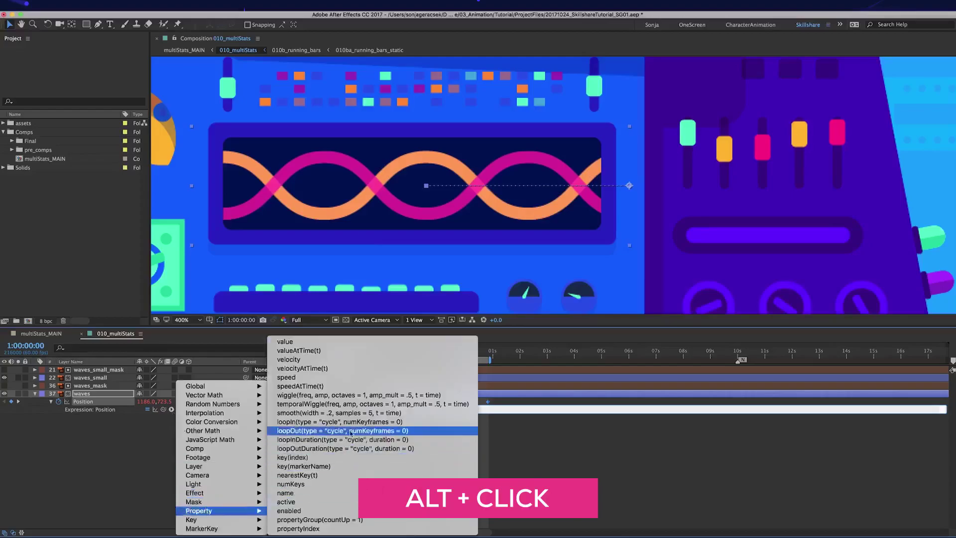
{"action": "left_click", "coordinate": [351, 431]}
{"action": "left_click", "coordinate": [508, 442]}
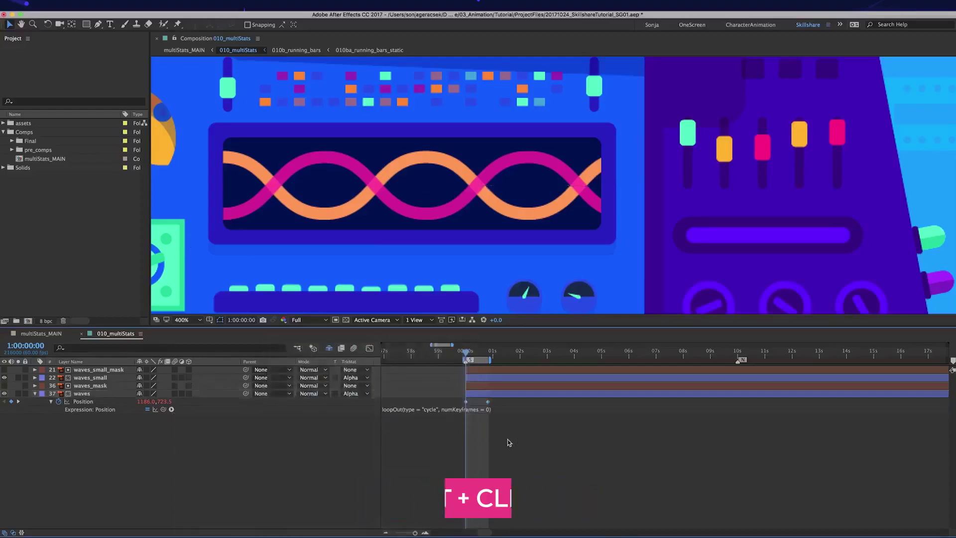
Step: Convert the waves_small vector layer on the small display into an editable shape layer
{"action": "left_click", "coordinate": [96, 379]}
{"action": "left_click_drag", "start_coordinate": [337, 239], "coordinate": [627, 139]}
{"action": "left_click_drag", "start_coordinate": [241, 194], "coordinate": [449, 190]}
{"action": "key", "text": "v"}
{"action": "right_click", "coordinate": [98, 386]}
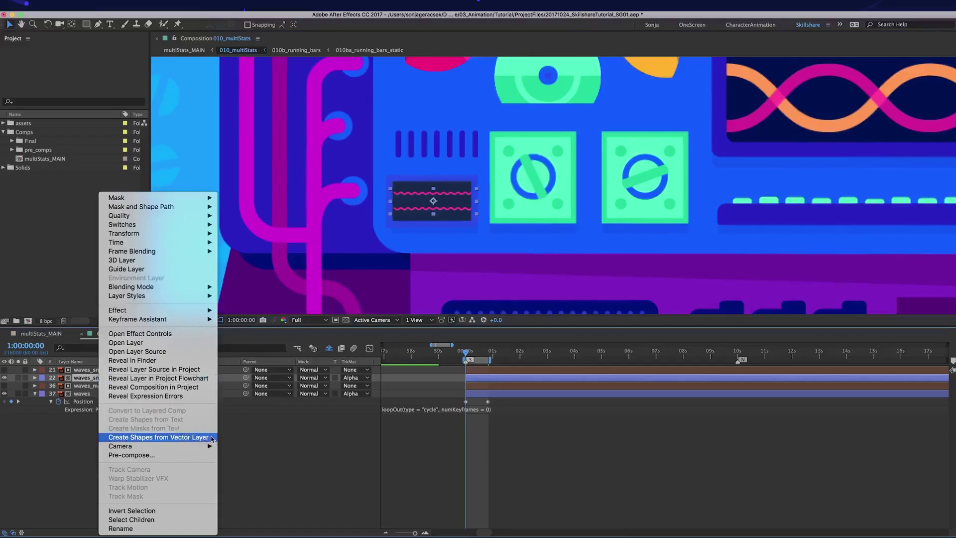
{"action": "left_click", "coordinate": [211, 437]}
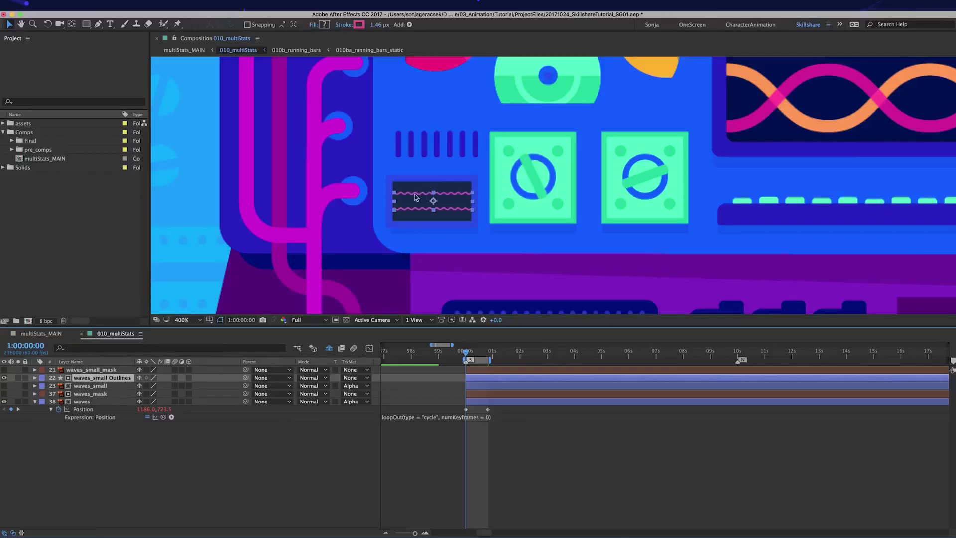
Step: Delete the original waves_small layer and set waves_small Outlines to use the alpha matte of waves_small_mask
{"action": "left_click", "coordinate": [94, 386]}
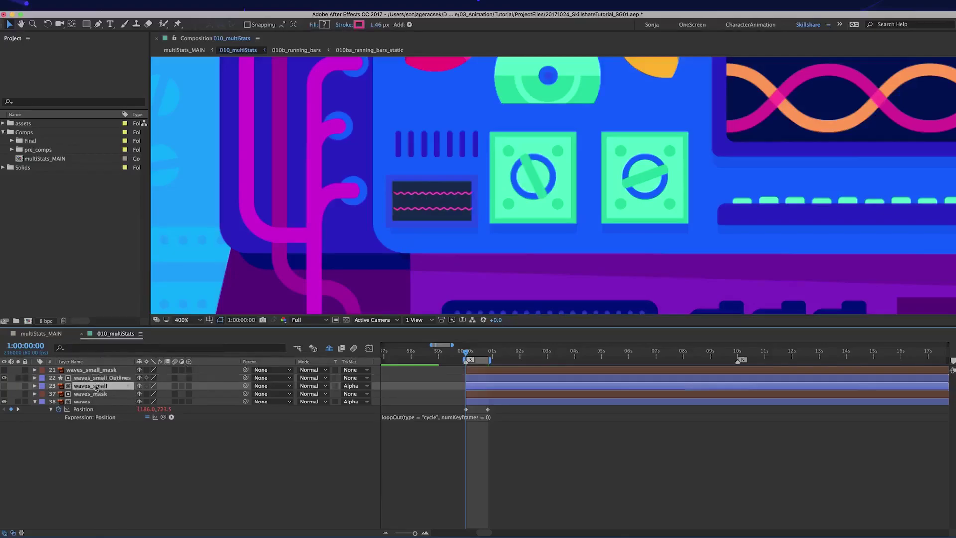
{"action": "key", "text": "Delete"}
{"action": "left_click", "coordinate": [352, 381]}
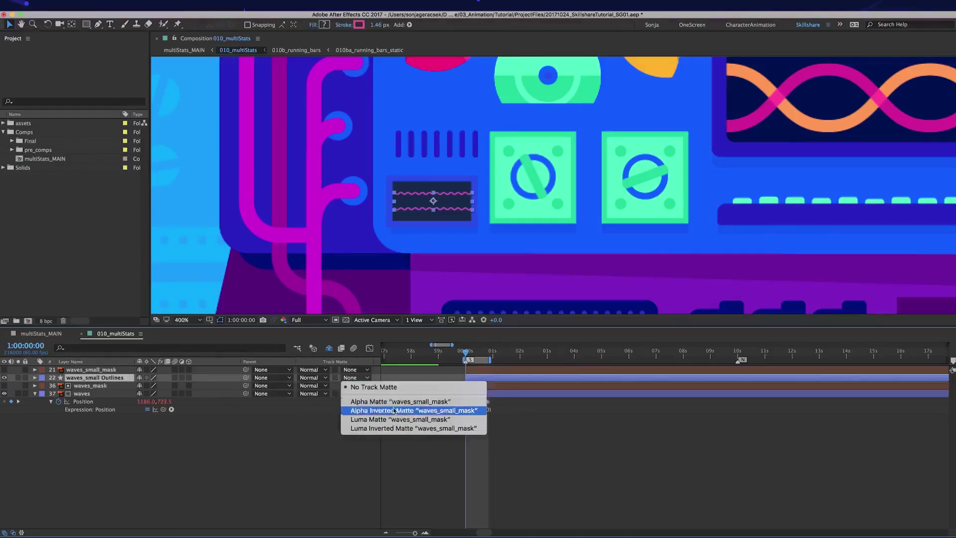
{"action": "left_click", "coordinate": [396, 397]}
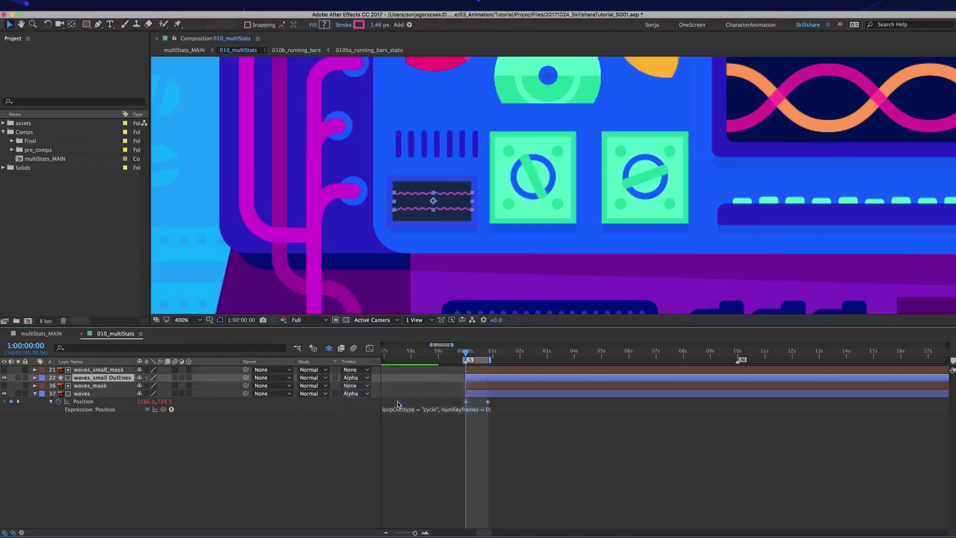
Step: Add Trim Paths to waves_small Outlines and keyframe its Start at 100% at 1:00:00:00
{"action": "left_click", "coordinate": [410, 26]}
{"action": "left_click", "coordinate": [428, 173]}
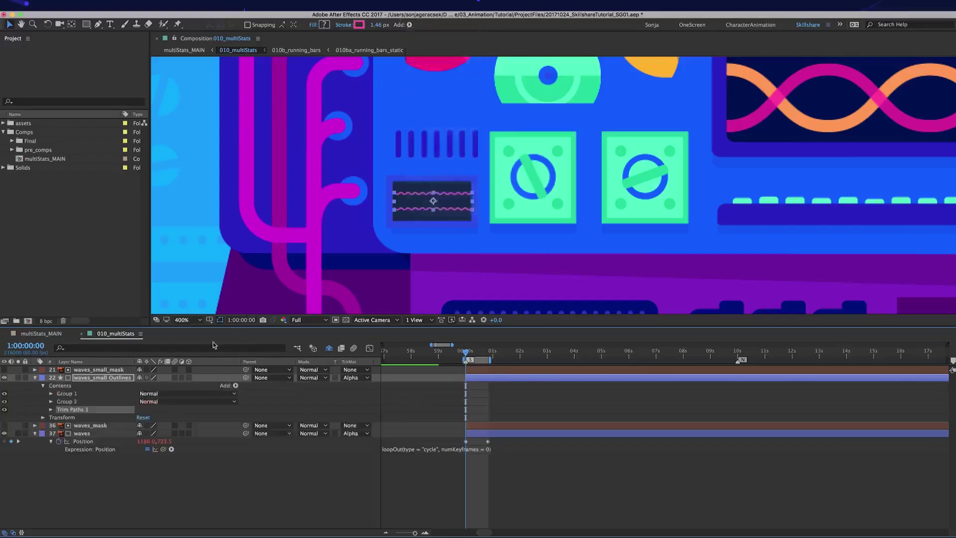
{"action": "left_click", "coordinate": [51, 410]}
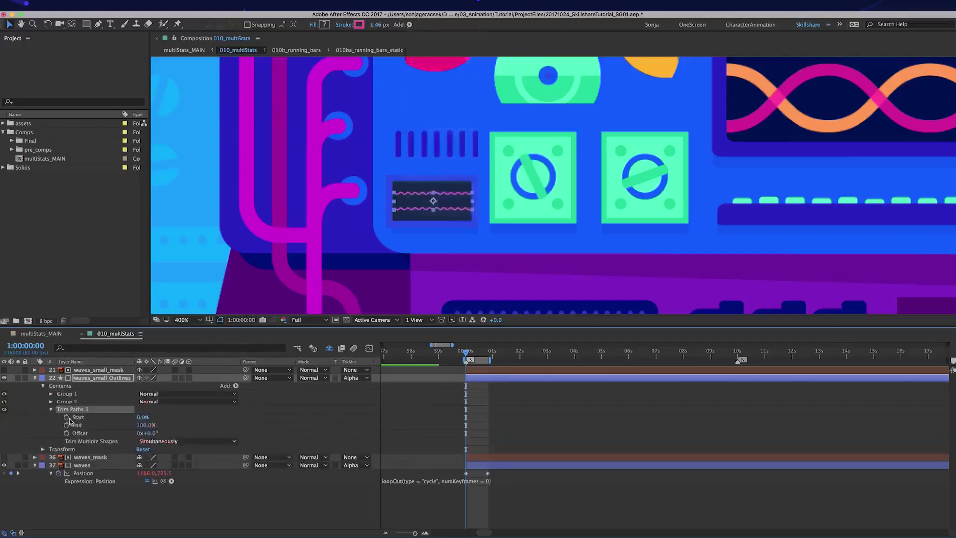
{"action": "left_click", "coordinate": [143, 418]}
{"action": "type", "text": "100"}
{"action": "key", "text": "Return"}
Step: Keyframe the Trim Paths Start at 0% at 1:00:00:50
{"action": "key", "text": "shift+Page_Down"}
{"action": "key", "text": "shift+Page_Down"}
{"action": "key", "text": "shift+Page_Down"}
{"action": "key", "text": "shift+Page_Down"}
{"action": "key", "text": "shift+Page_Down"}
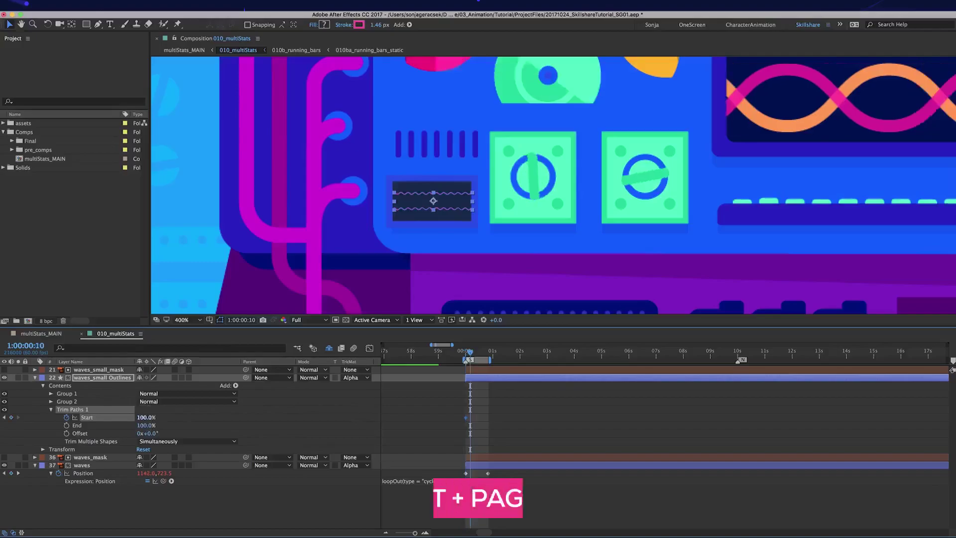
{"action": "left_click", "coordinate": [145, 418]}
{"action": "type", "text": "0"}
{"action": "key", "text": "Return"}
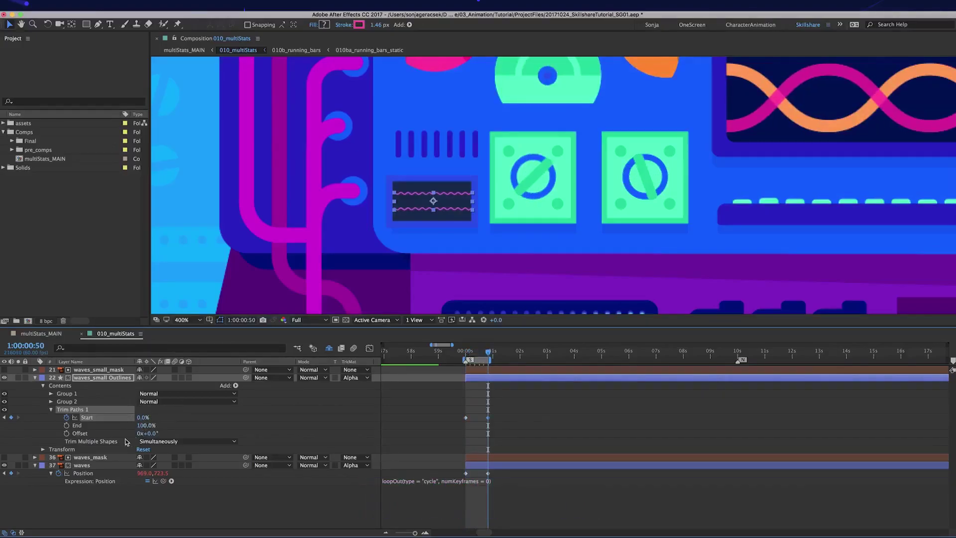
Step: Keyframe the Trim Paths End at 100% at 1:00:00:50 and at 0% at 1:00:01:40
{"action": "left_click", "coordinate": [68, 425]}
{"action": "key", "text": "shift+Page_Down"}
{"action": "key", "text": "shift+Page_Down"}
{"action": "key", "text": "shift+Page_Down"}
{"action": "key", "text": "shift+Page_Down"}
{"action": "key", "text": "shift+Page_Down"}
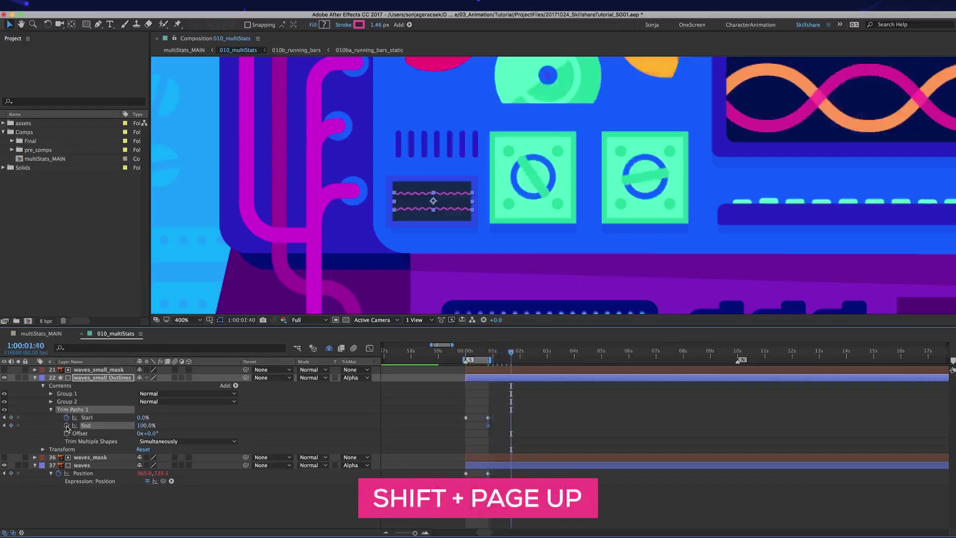
{"action": "left_click", "coordinate": [148, 426]}
{"action": "type", "text": "0"}
{"action": "key", "text": "Return"}
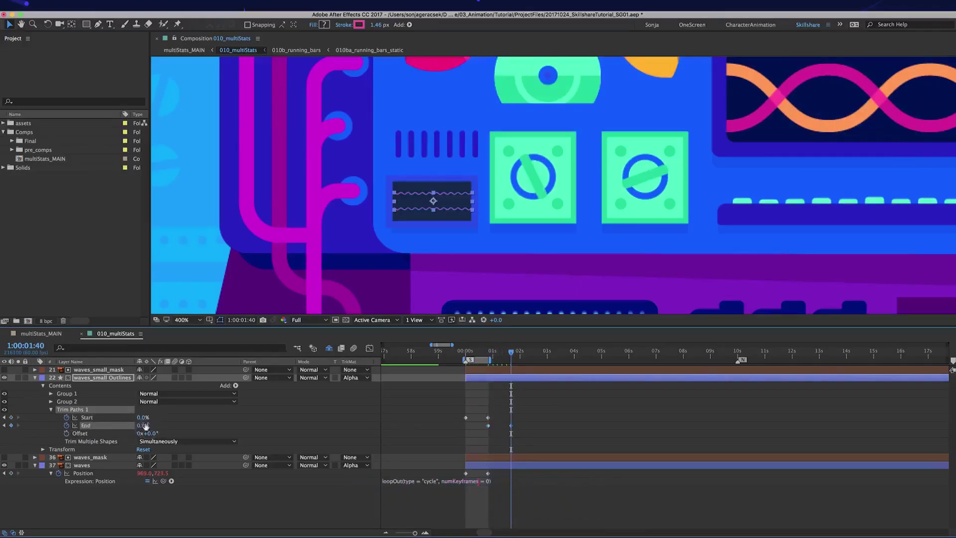
Step: Add a holding Start keyframe of 0% at 1:00:01:40 and an End keyframe of 100% at 1:00:00:00
{"action": "left_click", "coordinate": [11, 417]}
{"action": "left_click", "coordinate": [466, 352]}
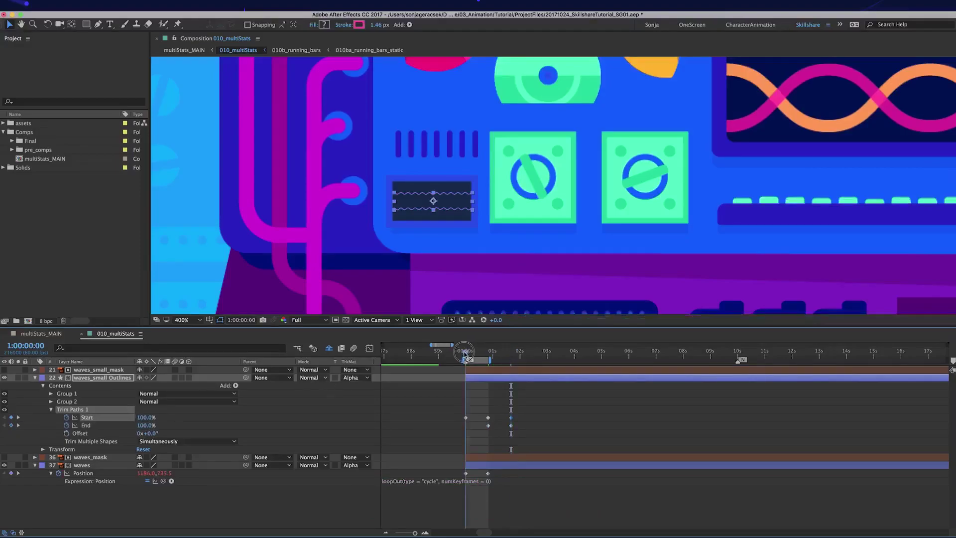
{"action": "left_click", "coordinate": [11, 425]}
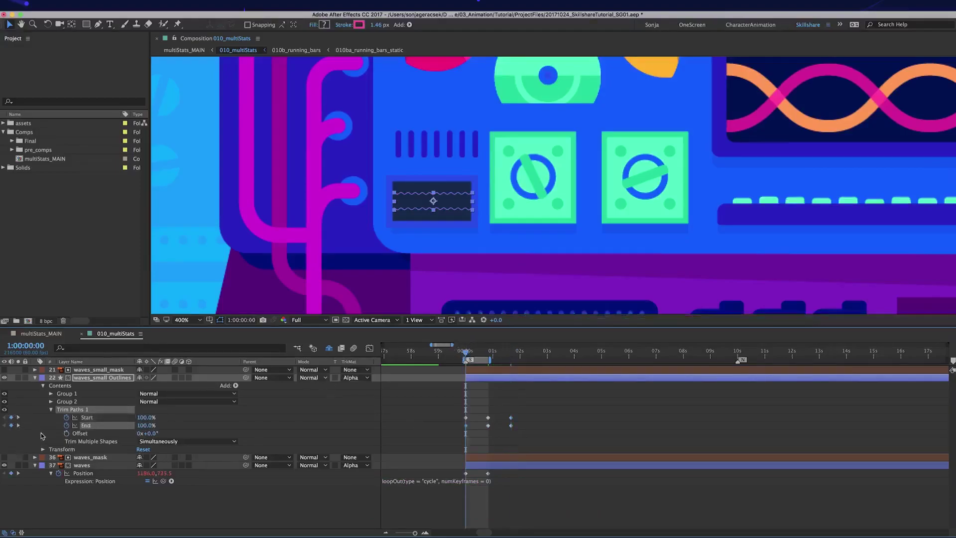
Step: Add the expression loopOut(type = "cycle", numKeyframes = 0) to the Trim Paths End and copy it to Start
{"action": "left_click", "coordinate": [66, 426], "text": "alt"}
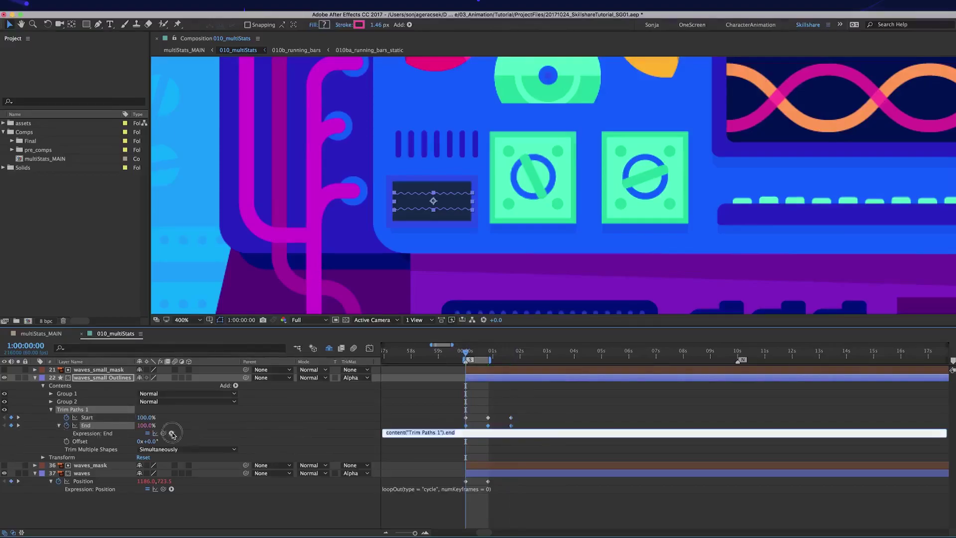
{"action": "left_click", "coordinate": [172, 433]}
{"action": "mouse_move", "coordinate": [219, 512]}
{"action": "left_click", "coordinate": [329, 431]}
{"action": "right_click", "coordinate": [84, 427]}
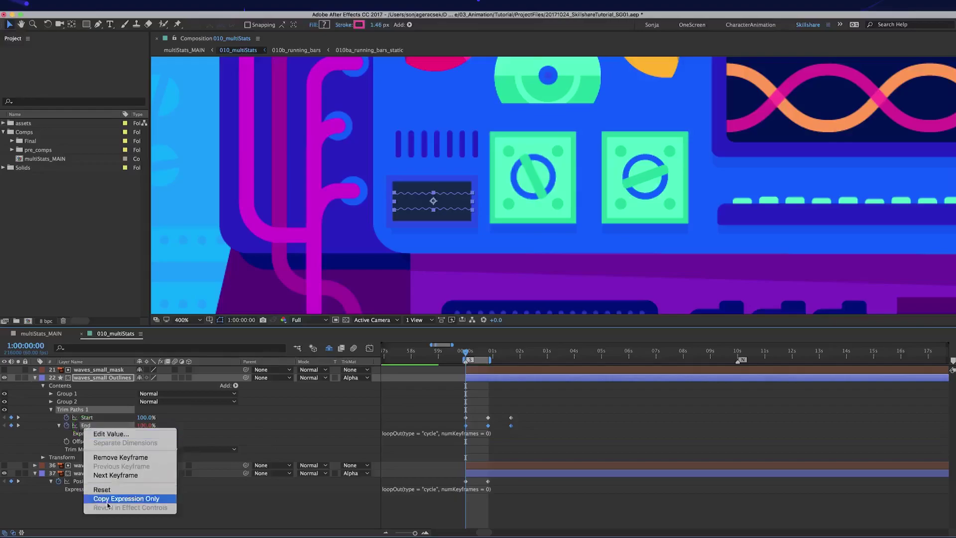
{"action": "left_click", "coordinate": [126, 498]}
{"action": "left_click", "coordinate": [87, 418]}
{"action": "key", "text": "ctrl+v"}
Step: Extend the work area end to 1:00:10:00 and preview the whole composition
{"action": "left_click", "coordinate": [738, 353]}
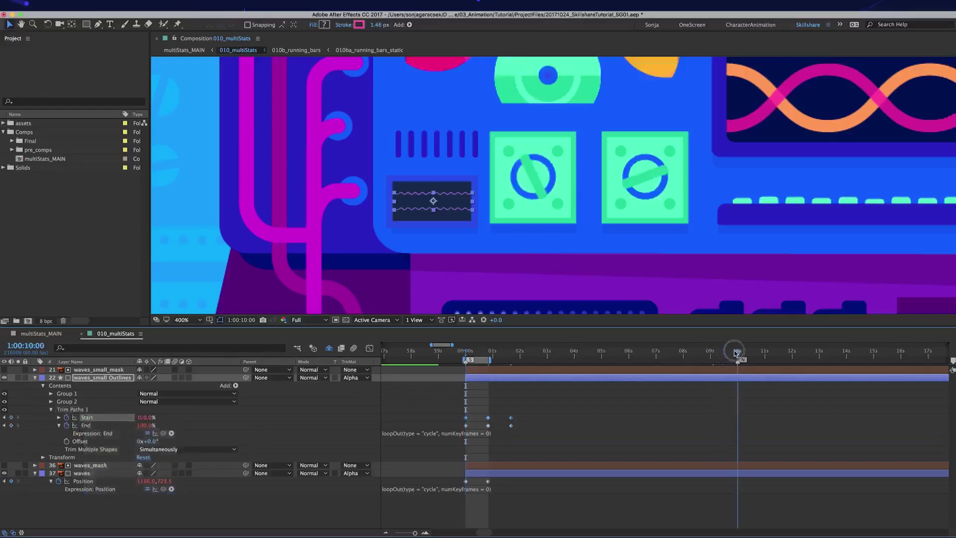
{"action": "key", "text": "n"}
{"action": "key", "text": "shift+slash"}
{"action": "key", "text": "space"}
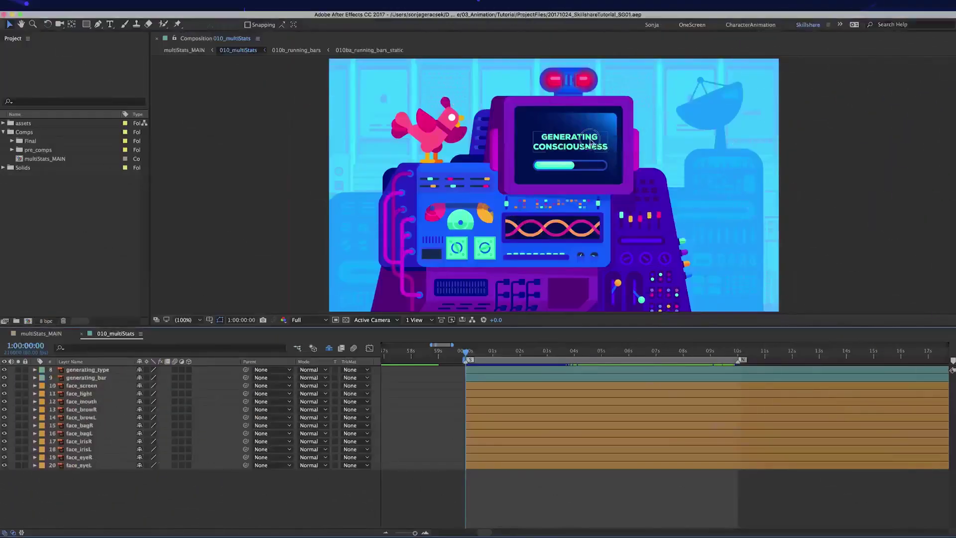
Step: Temporarily hide generating_type and generating_bar on the monitor to check the face layers beneath, and show them again
{"action": "left_click", "coordinate": [590, 143]}
{"action": "key", "text": "period"}
{"action": "left_click_drag", "start_coordinate": [641, 122], "coordinate": [599, 200]}
{"action": "key", "text": "v"}
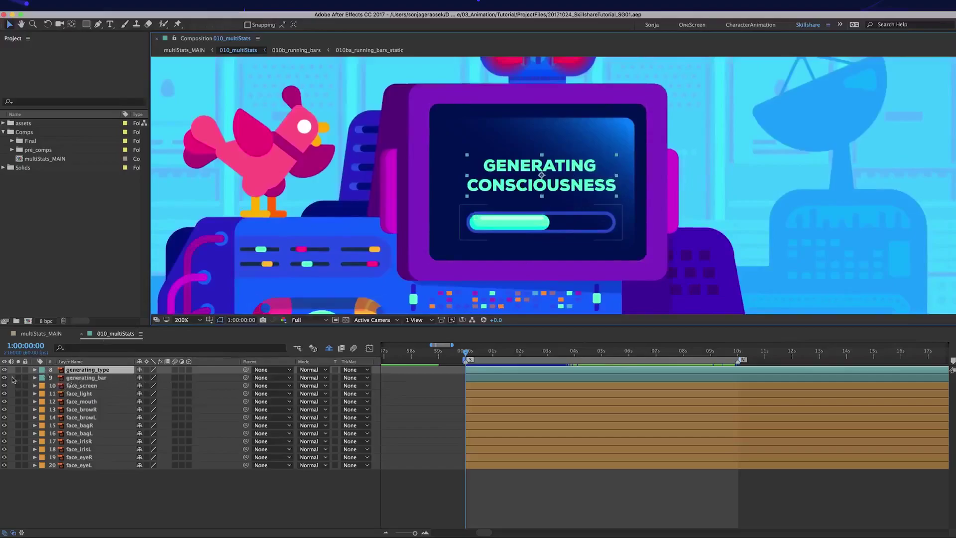
{"action": "left_click_drag", "start_coordinate": [4, 370], "coordinate": [5, 389]}
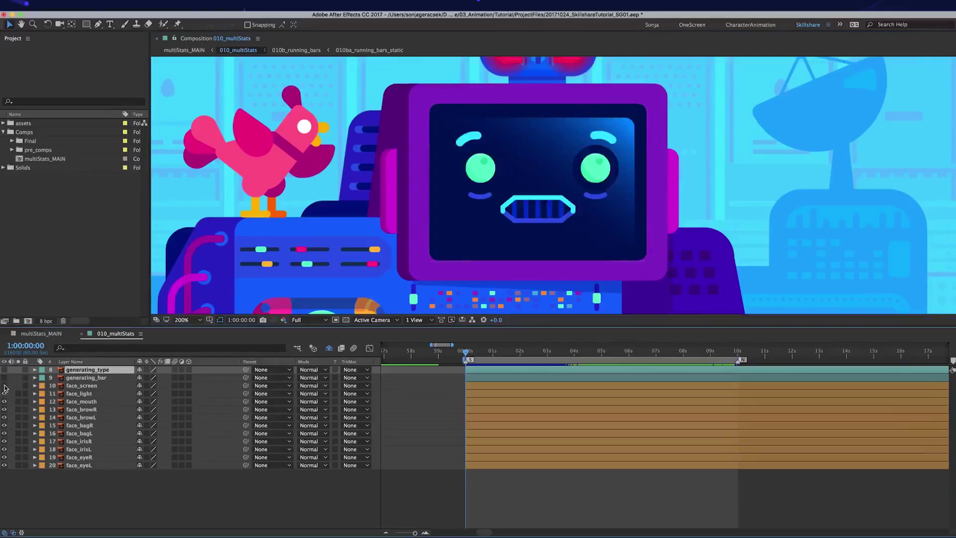
{"action": "left_click_drag", "start_coordinate": [4, 369], "coordinate": [4, 377]}
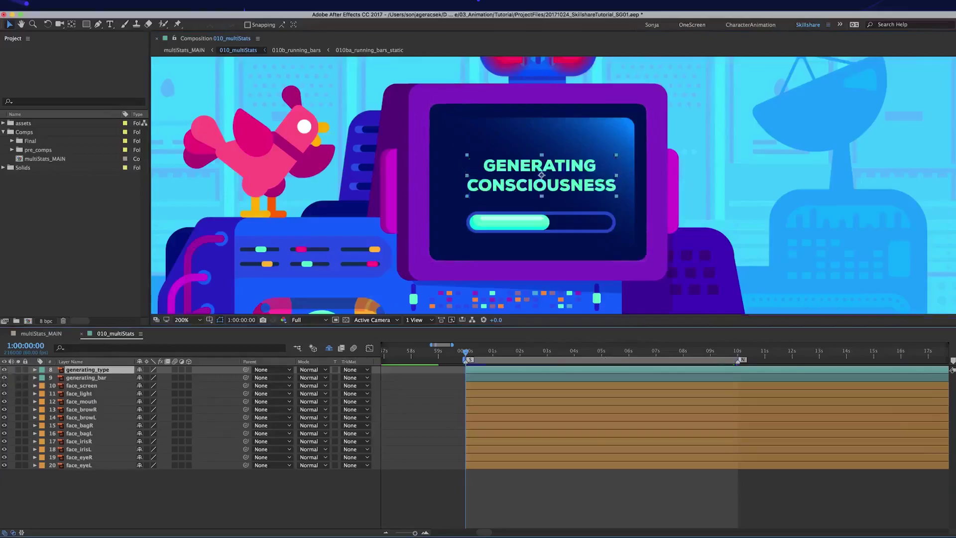
Step: Trim the in points of all face layers, from face_screen to face_eyeL, to 1:00:05:00
{"action": "left_click", "coordinate": [602, 355]}
{"action": "left_click", "coordinate": [610, 386]}
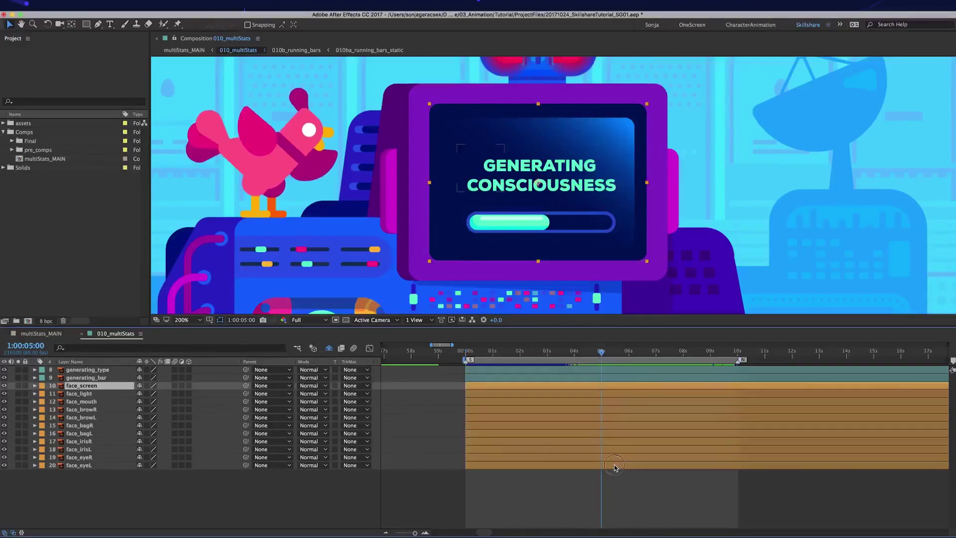
{"action": "left_click", "coordinate": [615, 467], "text": "shift"}
{"action": "key", "text": "alt+bracketleft"}
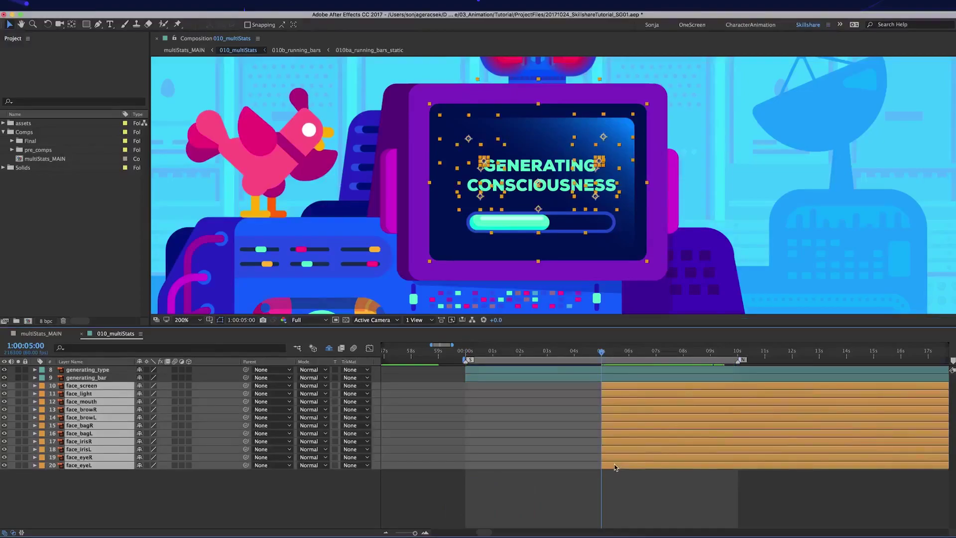
{"action": "left_click", "coordinate": [617, 481]}
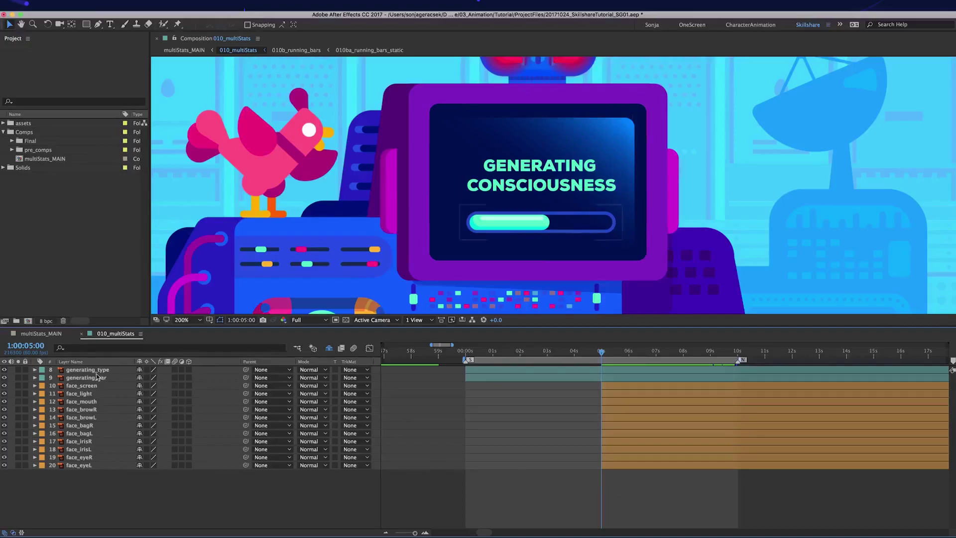
Step: Convert the generating_bar vector layer to a shape layer and remove the original
{"action": "left_click", "coordinate": [111, 379]}
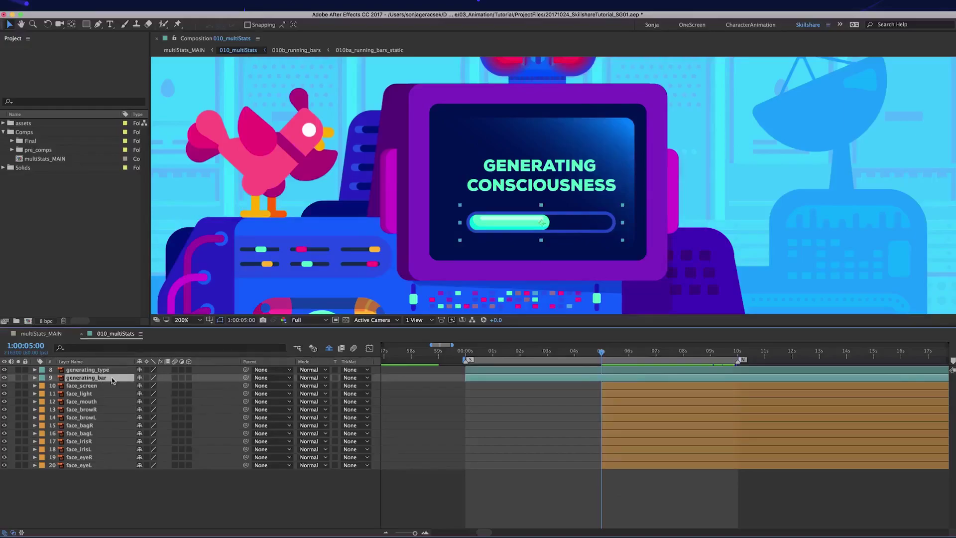
{"action": "right_click", "coordinate": [112, 381]}
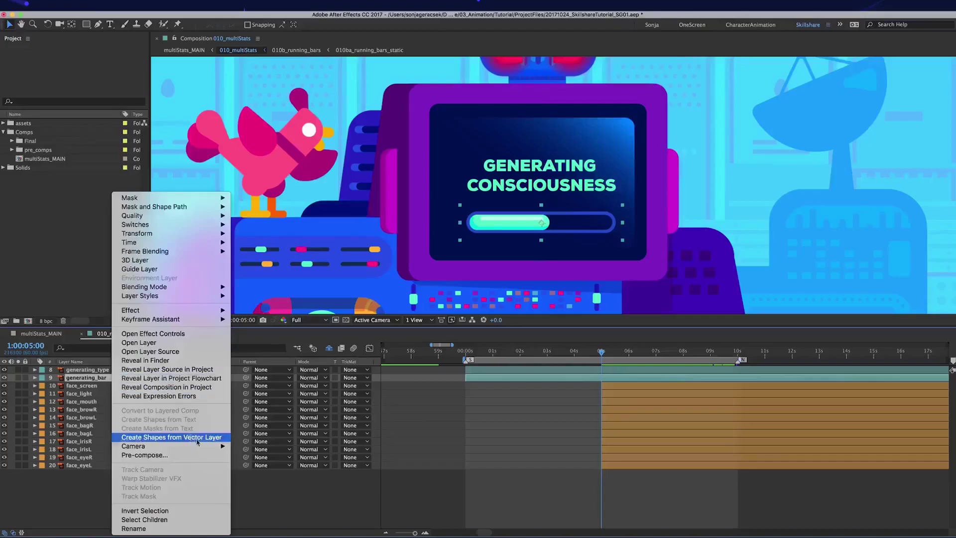
{"action": "left_click", "coordinate": [225, 438]}
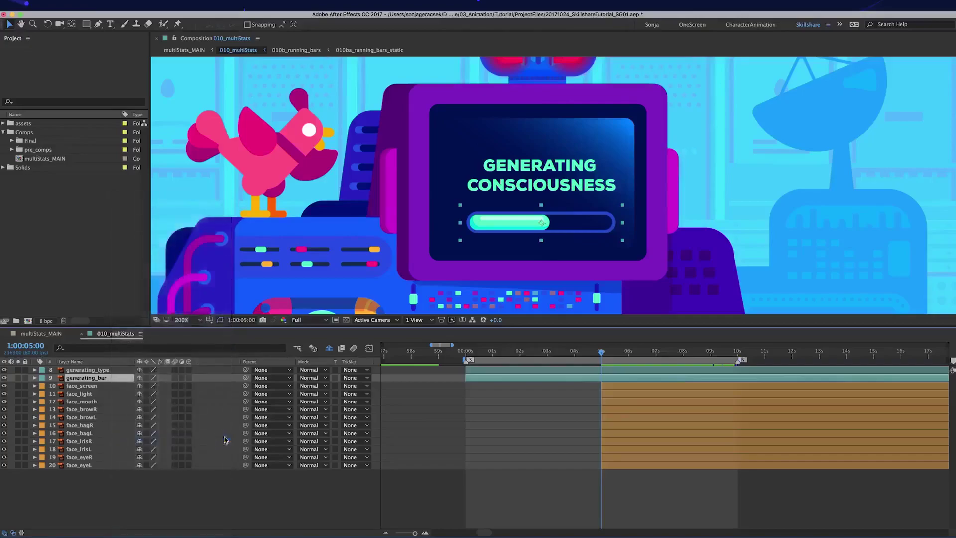
{"action": "left_click", "coordinate": [109, 378]}
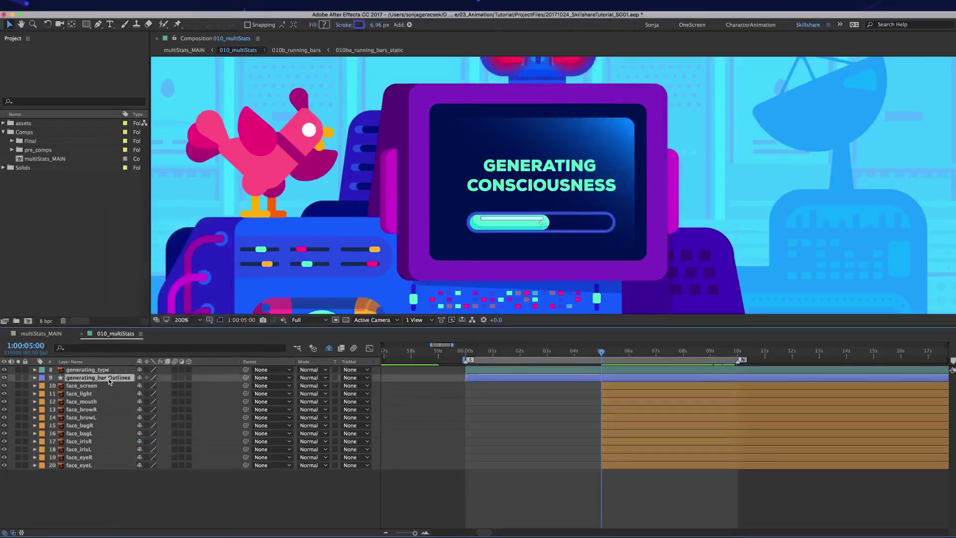
Step: Delete the nested Group 1 and Merge Paths 1 from Groups 1, 2 and 3 of generating_bar Outlines
{"action": "left_click", "coordinate": [35, 378]}
{"action": "left_click", "coordinate": [43, 385]}
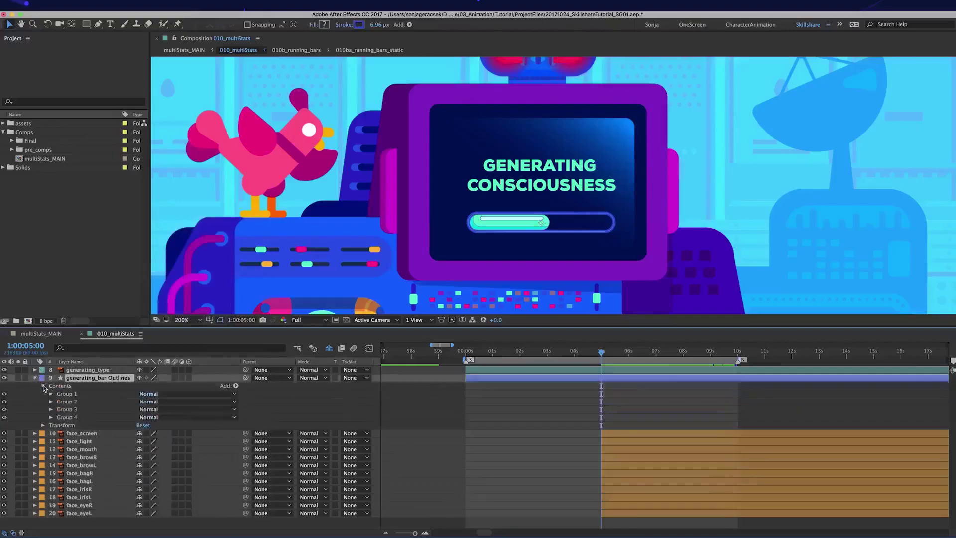
{"action": "left_click", "coordinate": [66, 393]}
{"action": "left_click", "coordinate": [67, 418], "text": "shift"}
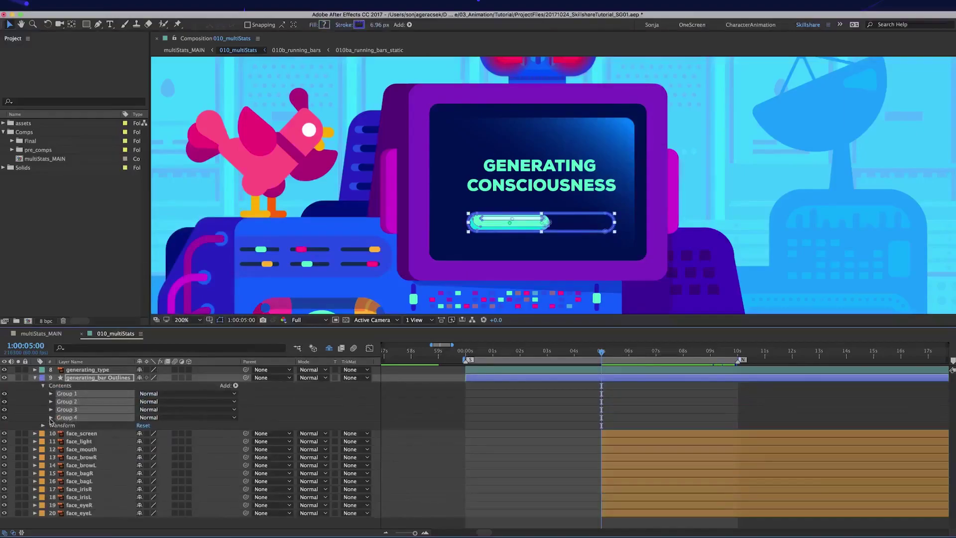
{"action": "left_click", "coordinate": [51, 417]}
{"action": "scroll", "coordinate": [93, 430], "scroll_direction": "up", "scroll_amount": 2}
{"action": "left_click", "coordinate": [82, 409]}
{"action": "left_click", "coordinate": [94, 418], "text": "shift"}
{"action": "left_click", "coordinate": [95, 457], "text": "super"}
{"action": "left_click", "coordinate": [94, 465], "text": "super"}
{"action": "left_click", "coordinate": [94, 505], "text": "super"}
{"action": "left_click", "coordinate": [95, 513], "text": "super"}
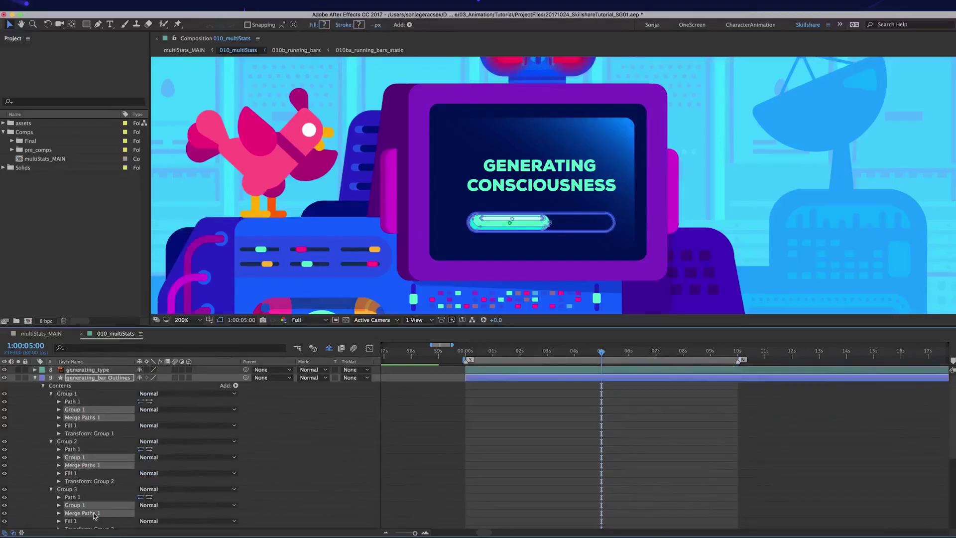
{"action": "key", "text": "Delete"}
Step: Select the right-end points of the loading bar's three fill shapes and keyframe their Path properties at 1:00:05:00
{"action": "left_click", "coordinate": [67, 394]}
{"action": "key", "text": "period"}
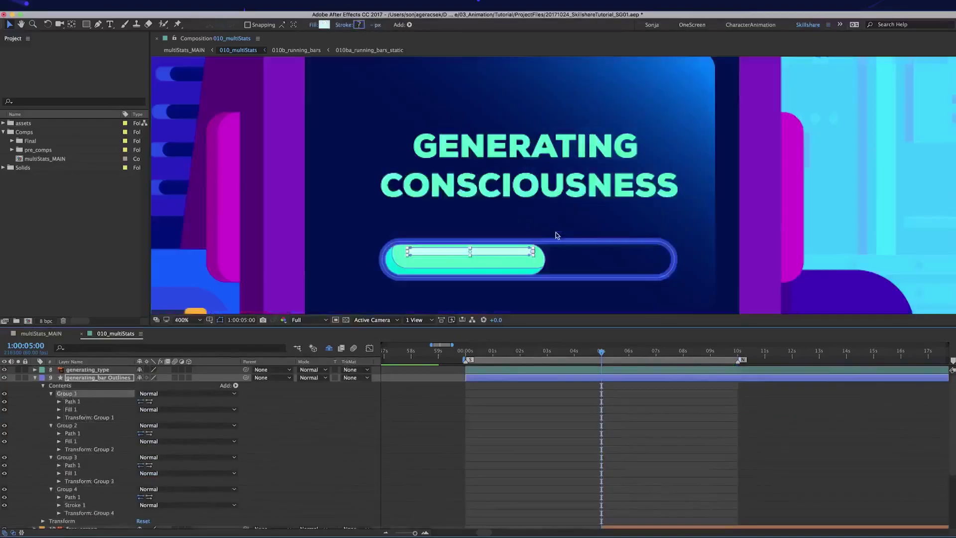
{"action": "left_click", "coordinate": [528, 253]}
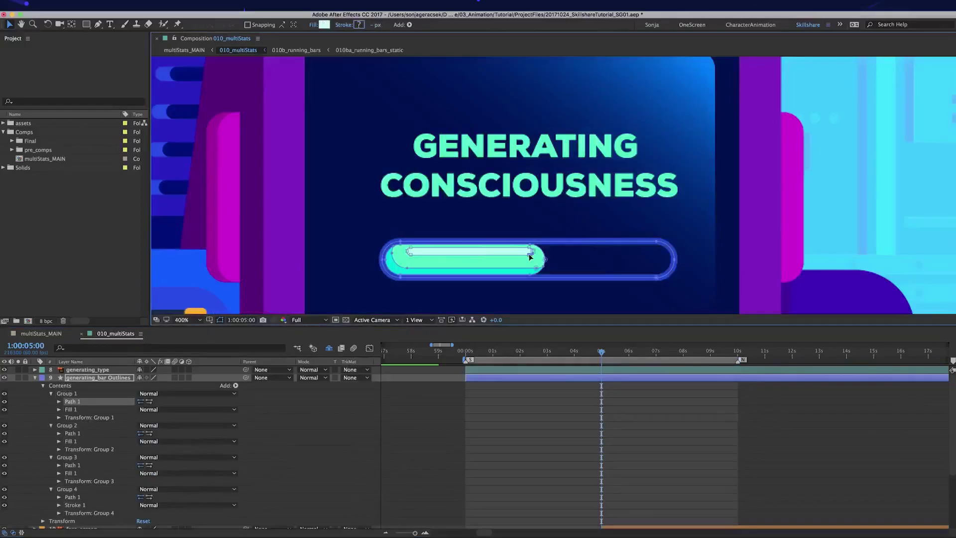
{"action": "left_click_drag", "start_coordinate": [521, 233], "coordinate": [553, 287]}
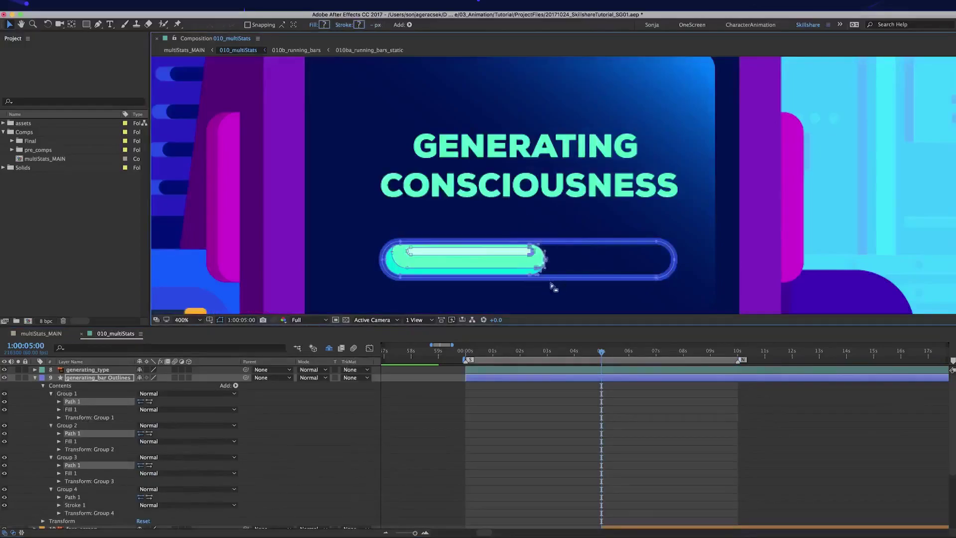
{"action": "left_click", "coordinate": [59, 401]}
{"action": "left_click", "coordinate": [75, 410]}
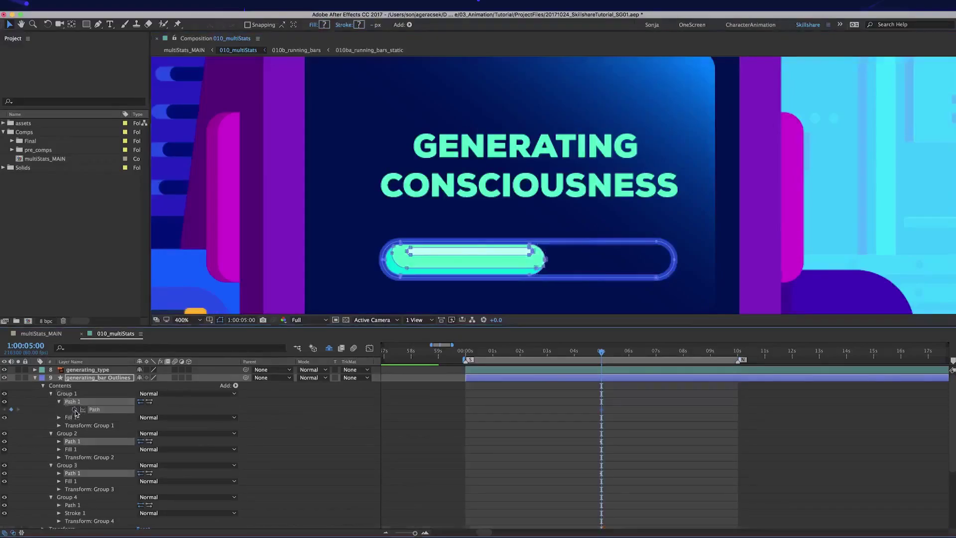
{"action": "key", "text": "u"}
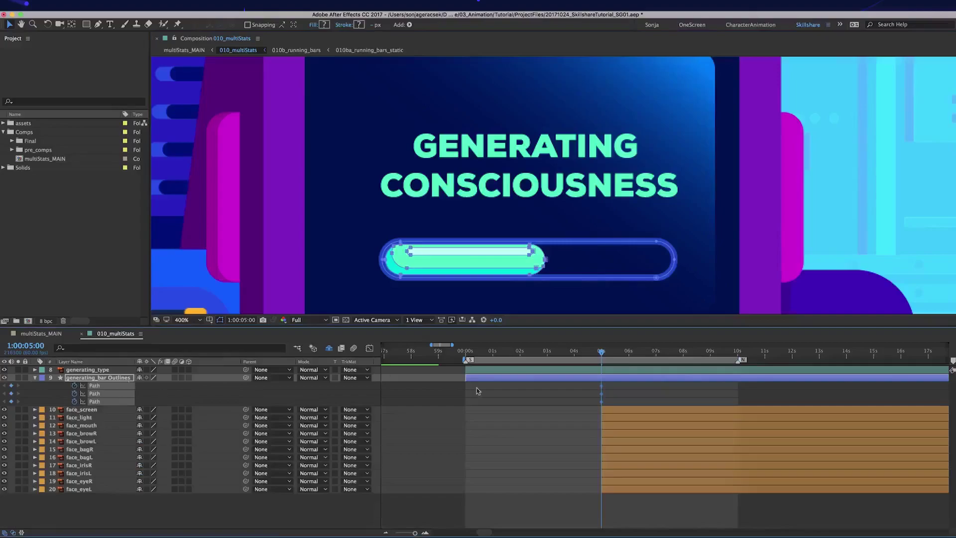
Step: Move the three Path keyframes to 1:00:00:00 and stretch the fill's right end to the bar's far end at 1:00:05:00
{"action": "left_click_drag", "start_coordinate": [600, 393], "coordinate": [468, 405]}
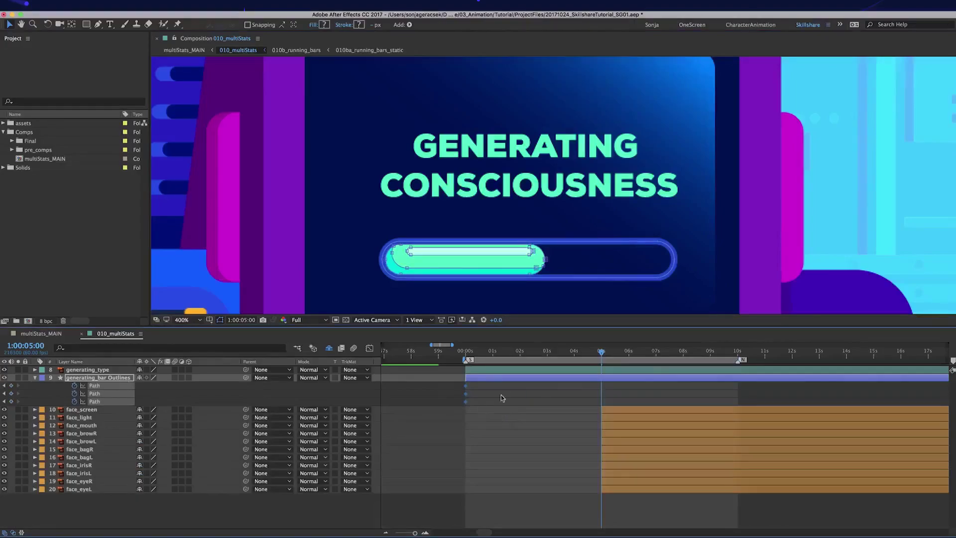
{"action": "left_click_drag", "start_coordinate": [512, 228], "coordinate": [672, 264]}
Step: Set the incoming and outgoing velocity influence of the loading bar's three Path keyframes at 1:00:05:00 to 75%
{"action": "left_click_drag", "start_coordinate": [616, 383], "coordinate": [593, 406]}
{"action": "right_click", "coordinate": [602, 398]}
{"action": "left_click", "coordinate": [642, 496]}
{"action": "key", "text": "Tab"}
{"action": "key", "text": "Tab"}
{"action": "key", "text": "Tab"}
{"action": "type", "text": "75"}
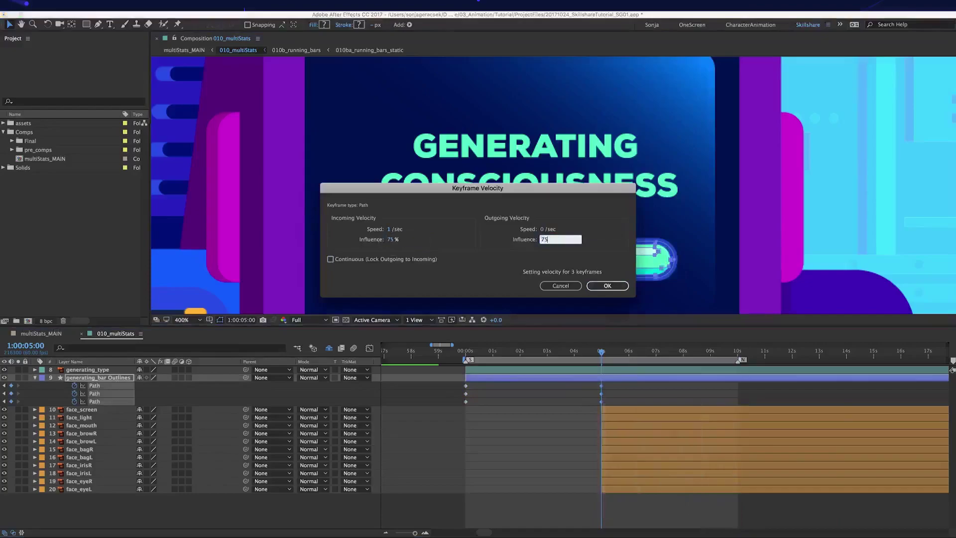
{"action": "left_click", "coordinate": [396, 229]}
{"action": "key", "text": "Return"}
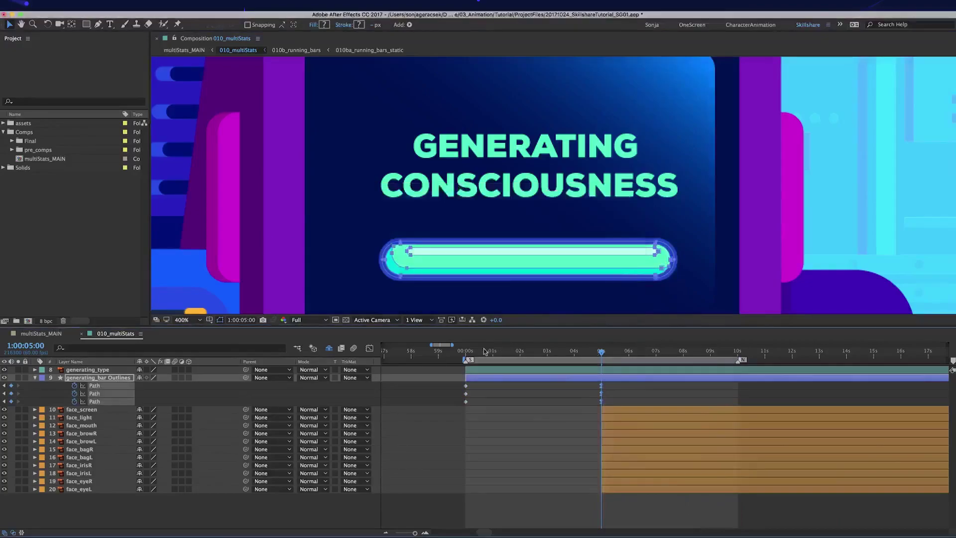
Step: Preview the loading bar's fill animation from 1:00:00:00
{"action": "left_click_drag", "start_coordinate": [485, 351], "coordinate": [465, 352]}
{"action": "left_click", "coordinate": [496, 394]}
{"action": "key", "text": "space"}
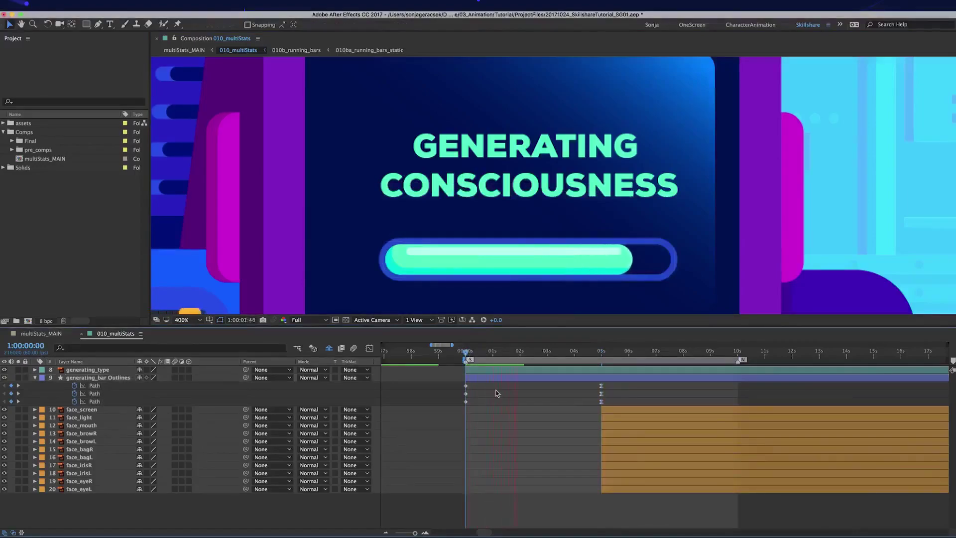
Step: Add a composition marker with the comment "face" at 1:00:05:00
{"action": "left_click", "coordinate": [598, 354]}
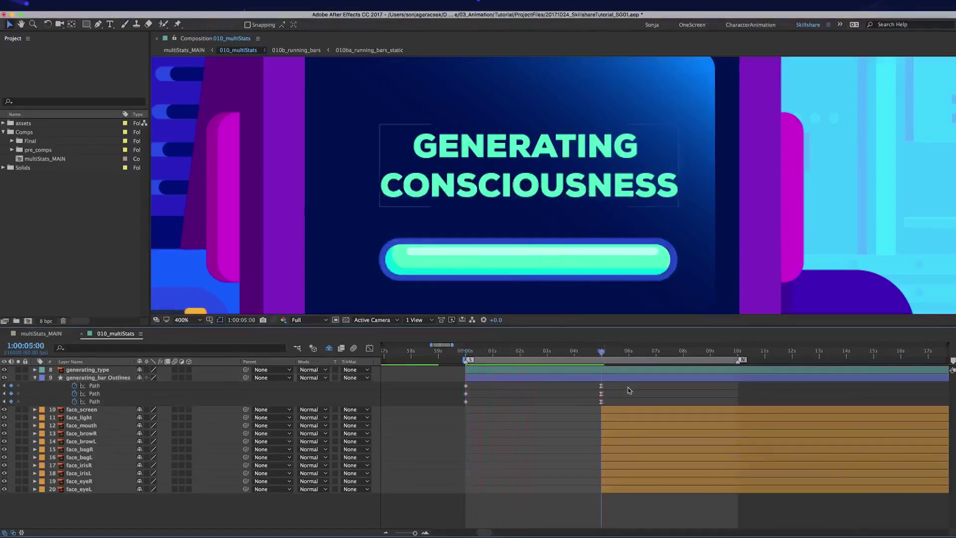
{"action": "key", "text": "alt+KP_Multiply"}
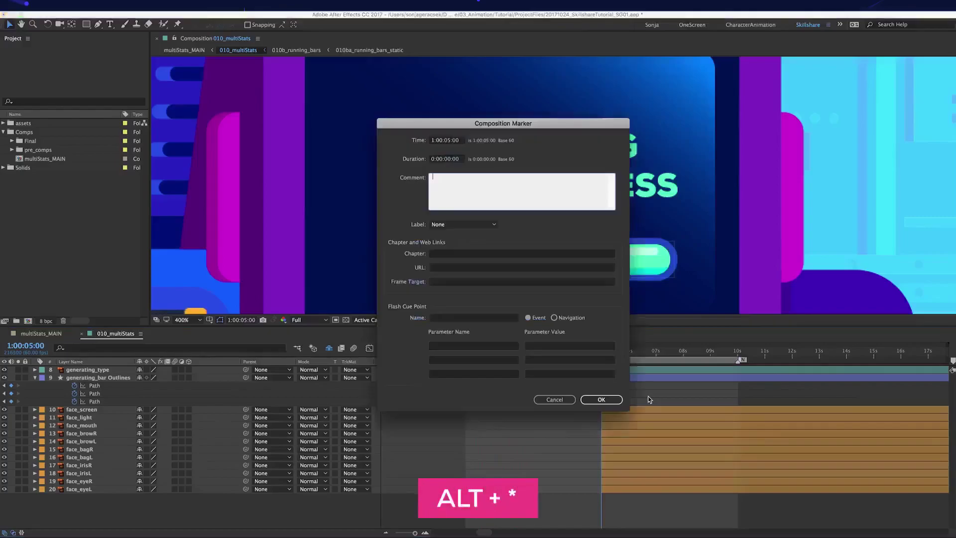
{"action": "type", "text": "fce"}
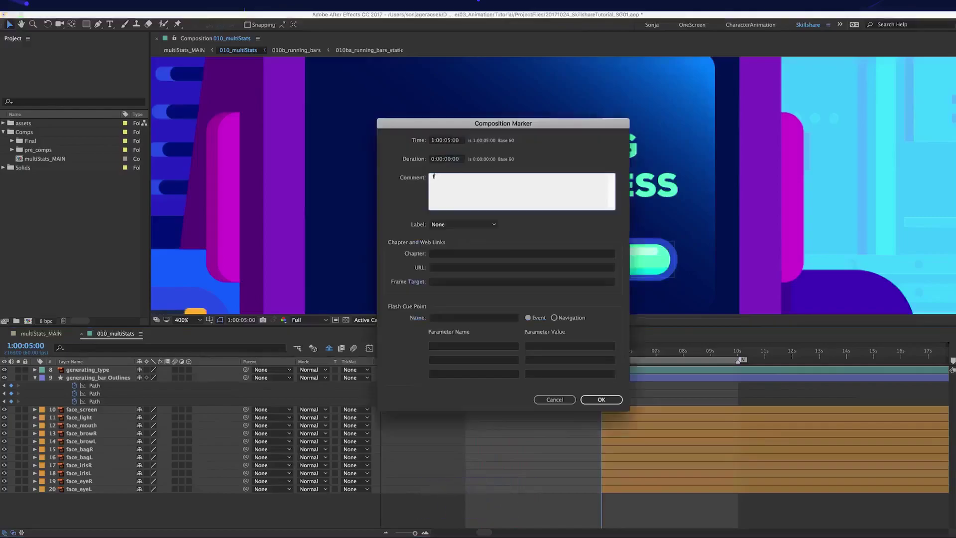
{"action": "key", "text": "Return"}
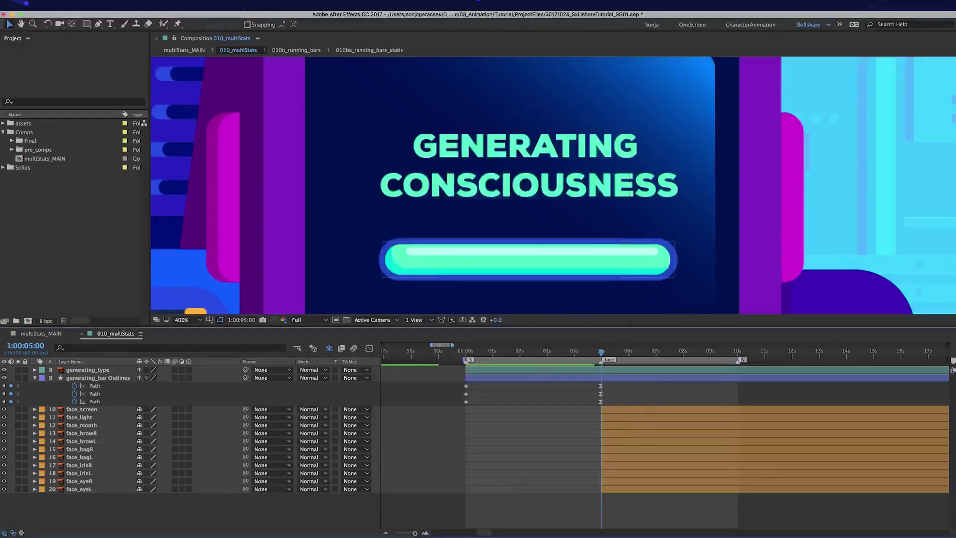
Step: Keyframe the opacity of generating_type and generating_bar Outlines at 100% on 1:00:05:00 and at 0% on 1:00:05:50
{"action": "left_click", "coordinate": [615, 378]}
{"action": "left_click", "coordinate": [613, 371], "text": "shift"}
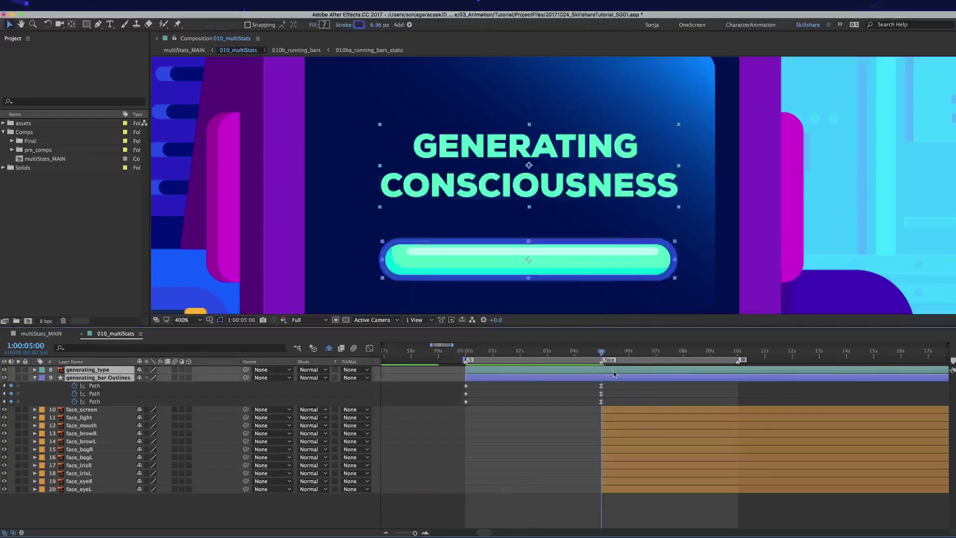
{"action": "key", "text": "alt+t"}
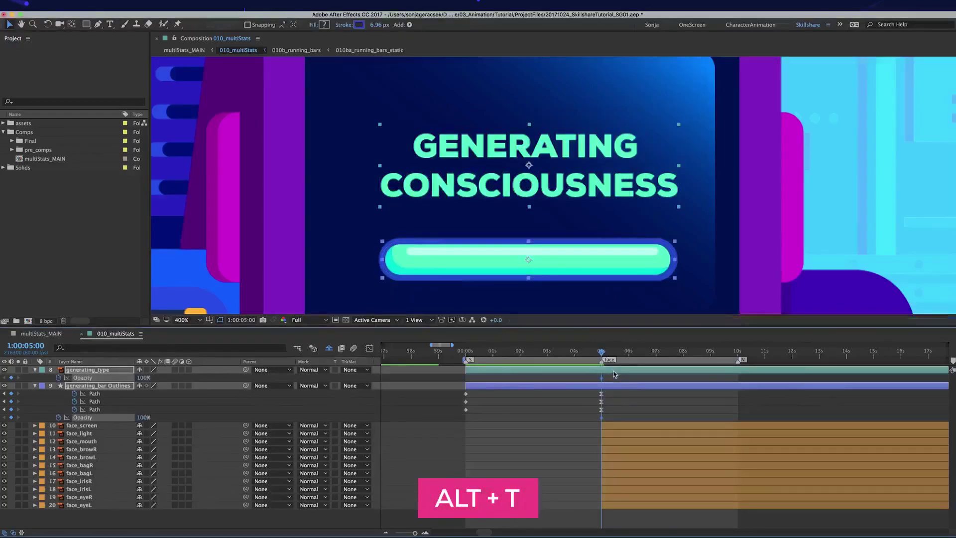
{"action": "key", "text": "shift+Page_Down"}
{"action": "key", "text": "shift+Page_Down"}
{"action": "key", "text": "shift+Page_Down"}
{"action": "key", "text": "shift+Page_Down"}
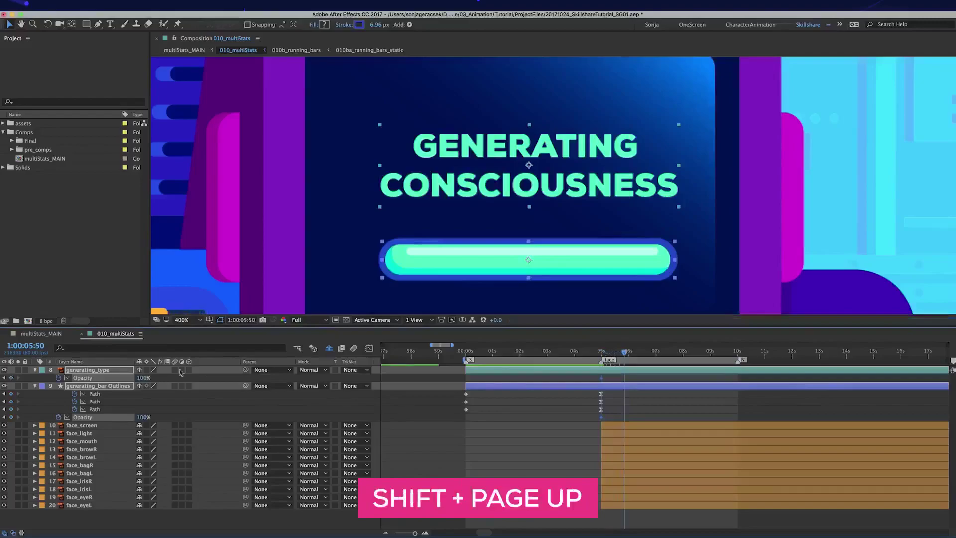
{"action": "left_click", "coordinate": [143, 378]}
{"action": "type", "text": "0"}
{"action": "key", "text": "Return"}
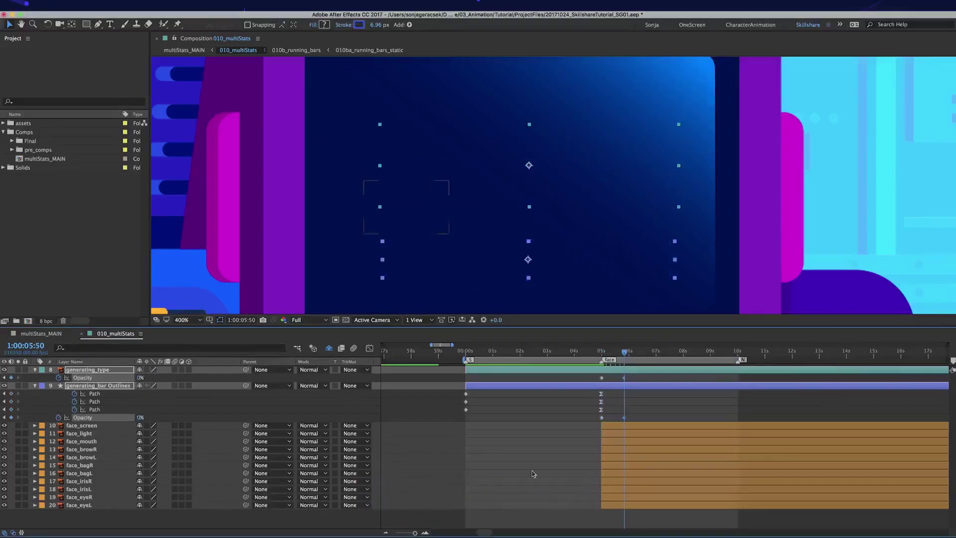
Step: Apply Easy Ease to the four opacity keyframes and copy the fade-out onto face_screen starting at 1:00:05:00
{"action": "left_click_drag", "start_coordinate": [638, 375], "coordinate": [576, 421]}
{"action": "key", "text": "F9"}
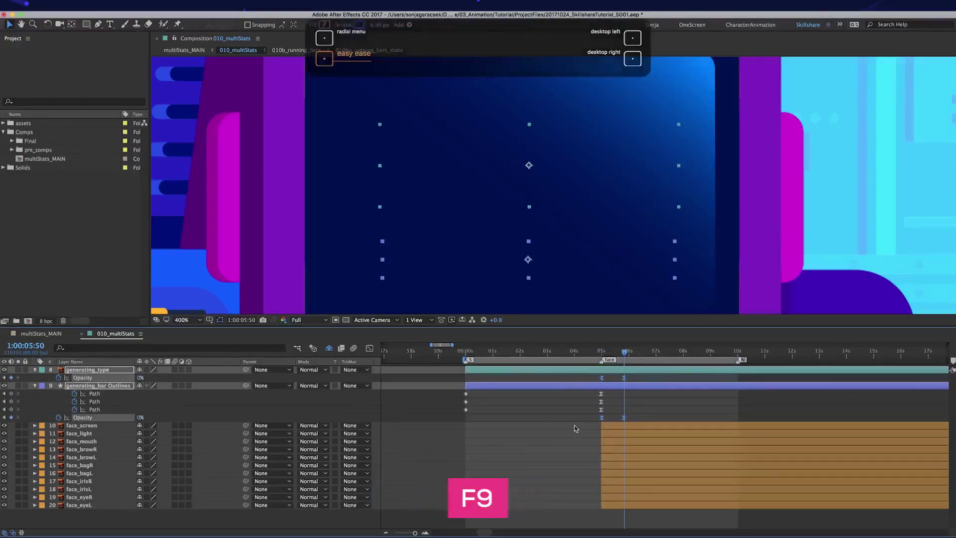
{"action": "left_click_drag", "start_coordinate": [621, 350], "coordinate": [602, 351]}
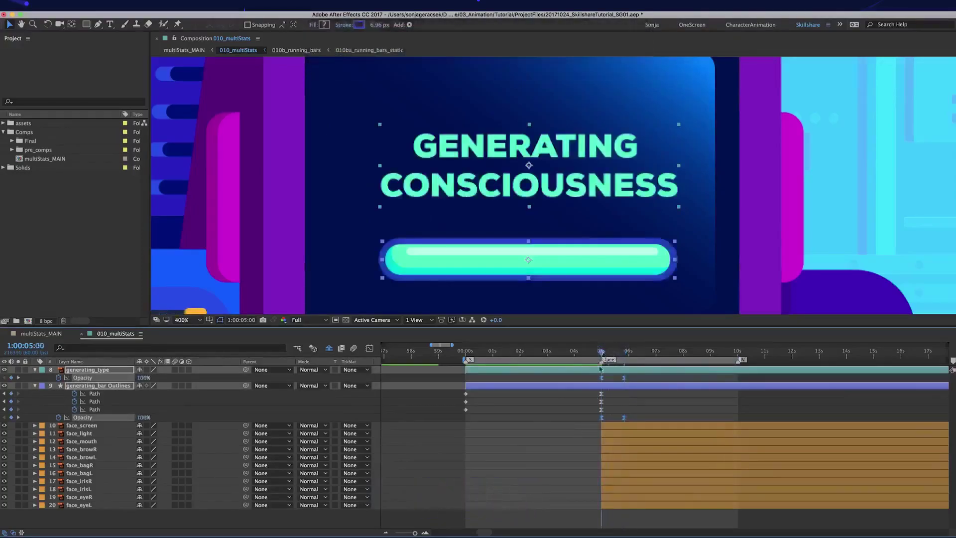
{"action": "left_click", "coordinate": [625, 428]}
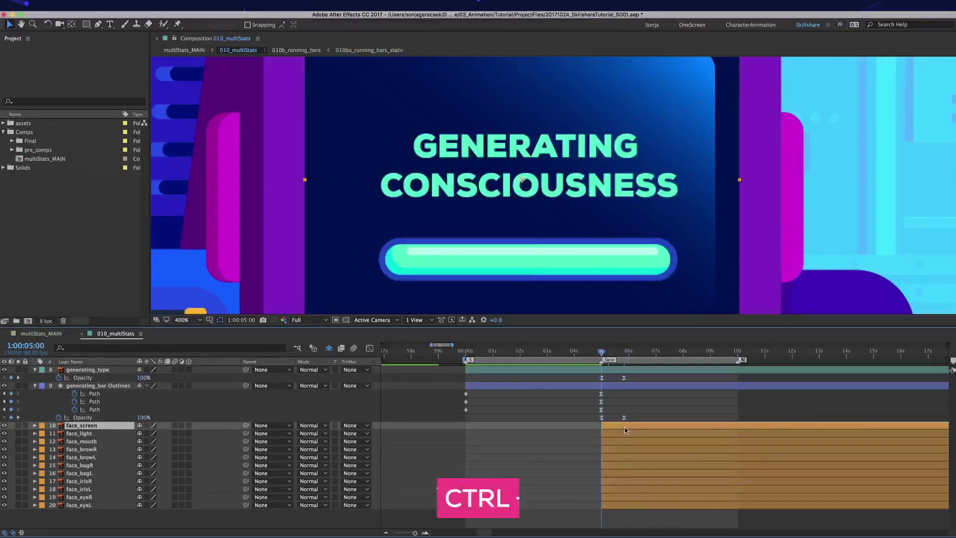
{"action": "key", "text": "ctrl+v"}
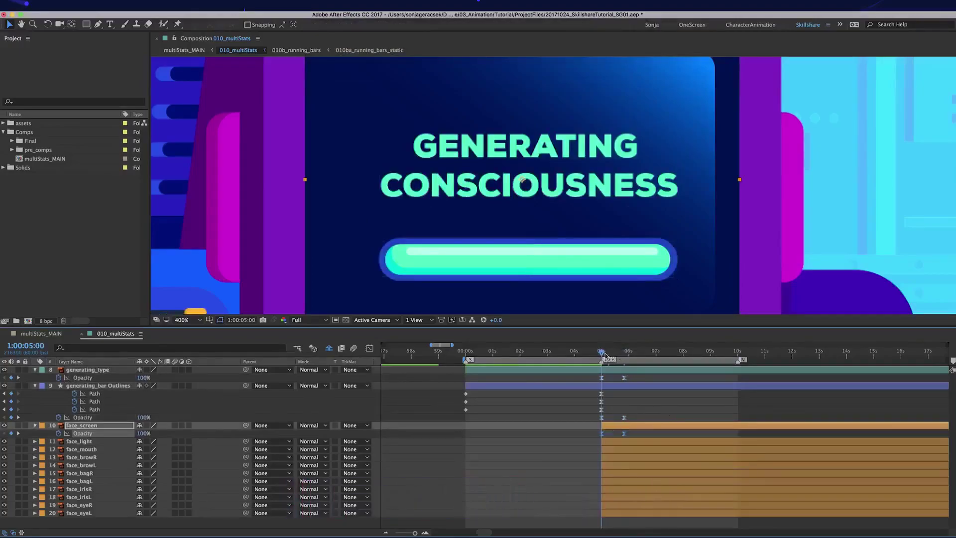
{"action": "left_click_drag", "start_coordinate": [601, 351], "coordinate": [625, 352]}
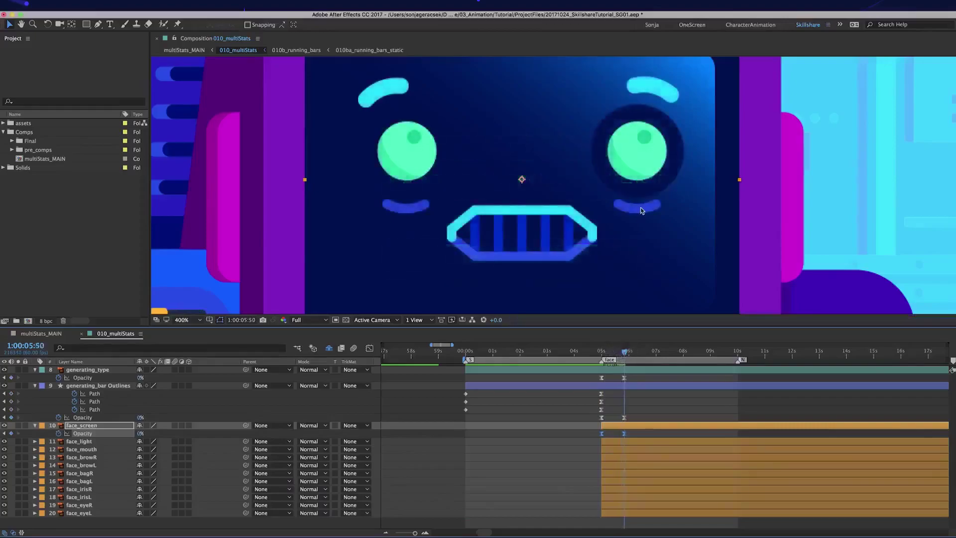
Step: Create a null object for the irises and place it directly above face_irisR in the layer stack
{"action": "key", "text": "comma"}
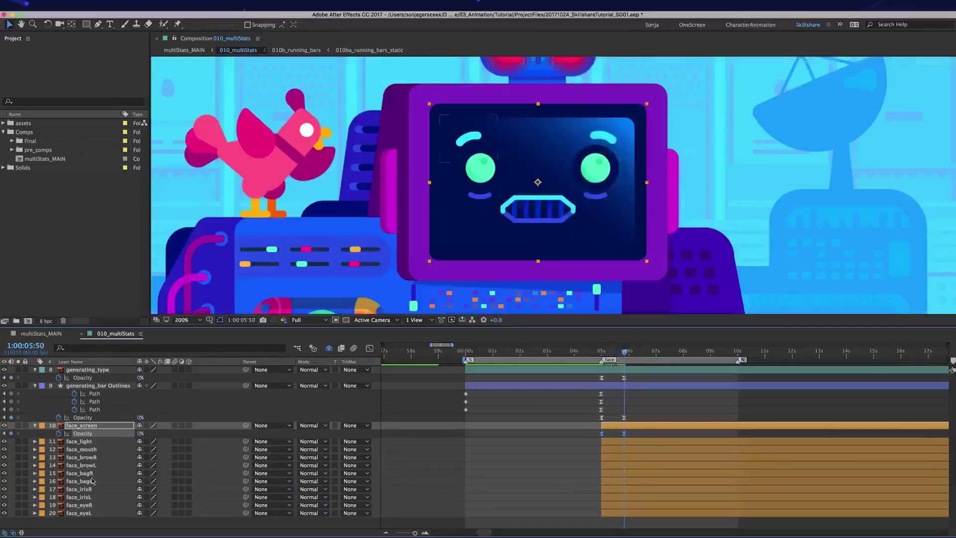
{"action": "left_click", "coordinate": [89, 513]}
{"action": "left_click", "coordinate": [79, 505], "text": "shift"}
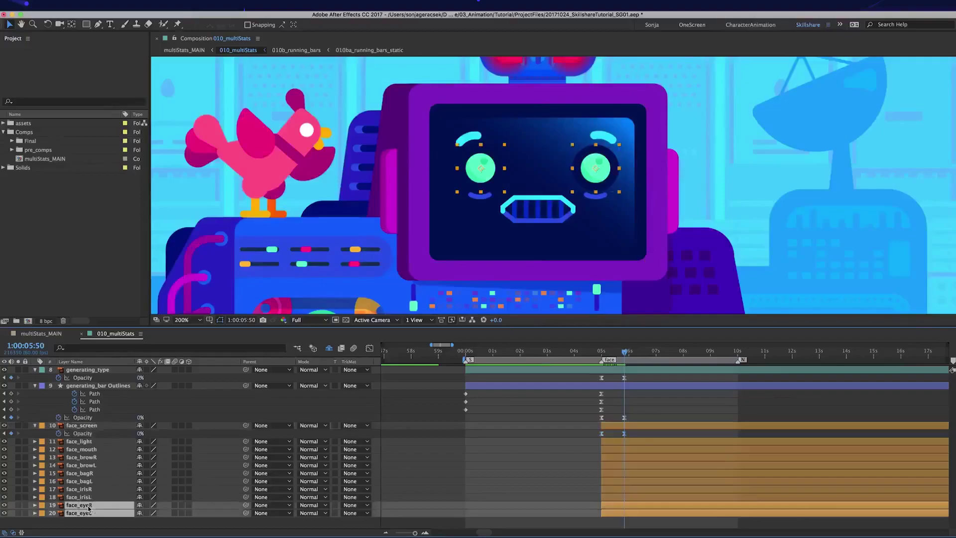
{"action": "left_click", "coordinate": [88, 497]}
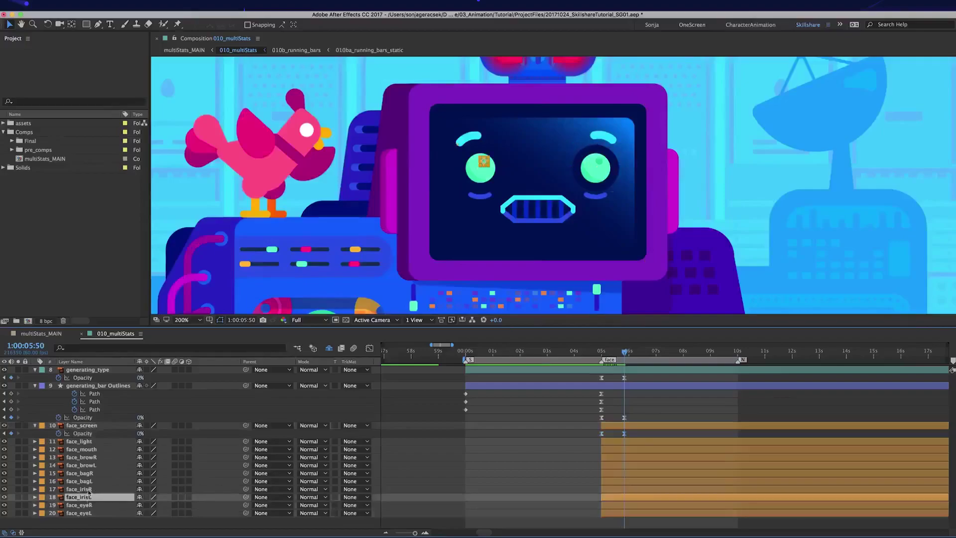
{"action": "left_click", "coordinate": [89, 489], "text": "shift"}
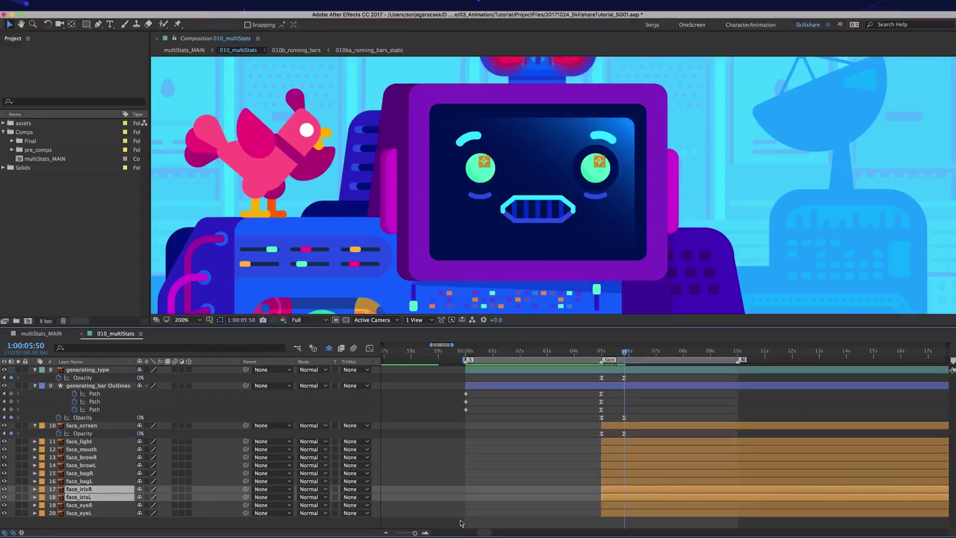
{"action": "key", "text": "super+alt+shift+y"}
{"action": "left_click_drag", "start_coordinate": [106, 370], "coordinate": [117, 493]}
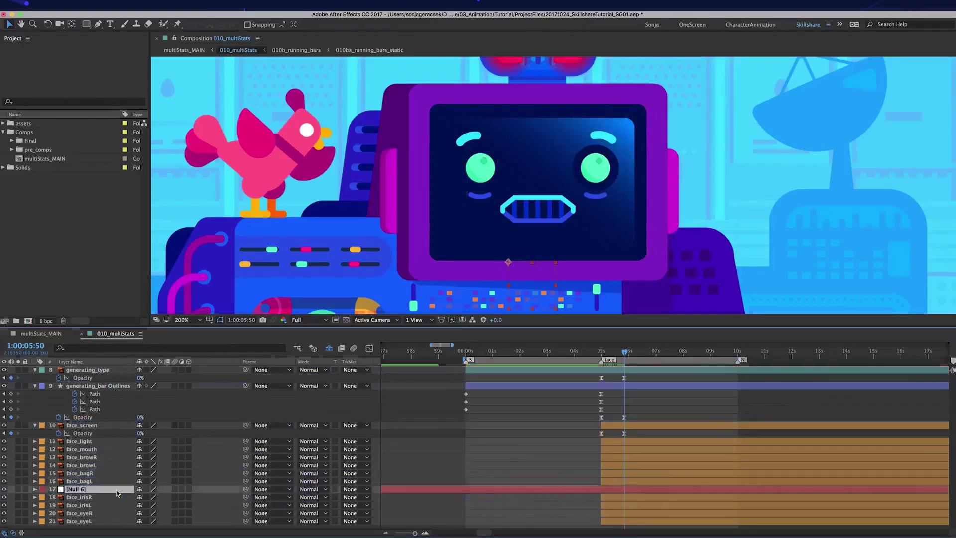
Step: Trim the null layer to start at 1:00:05:00 and rename it CTRL_face_iris
{"action": "left_click", "coordinate": [601, 357]}
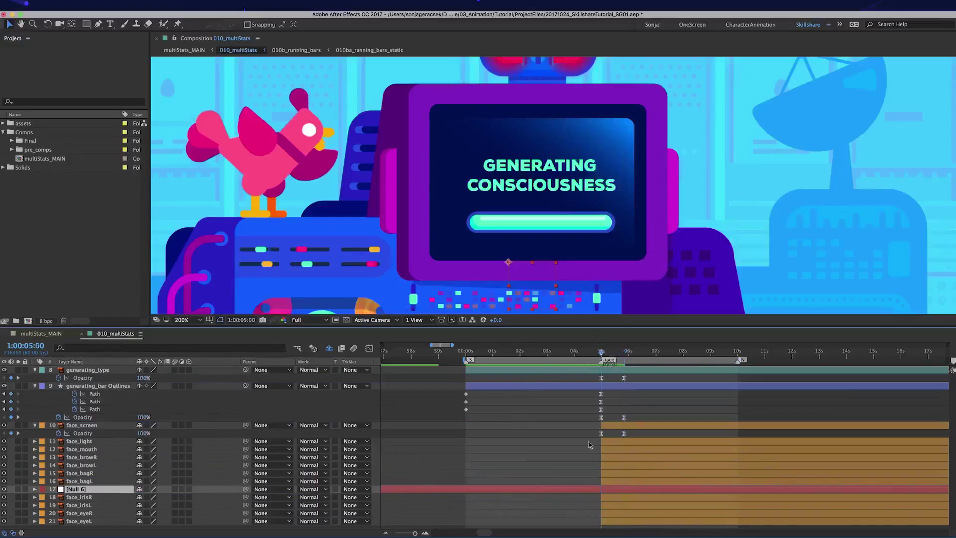
{"action": "key", "text": "alt+bracketleft"}
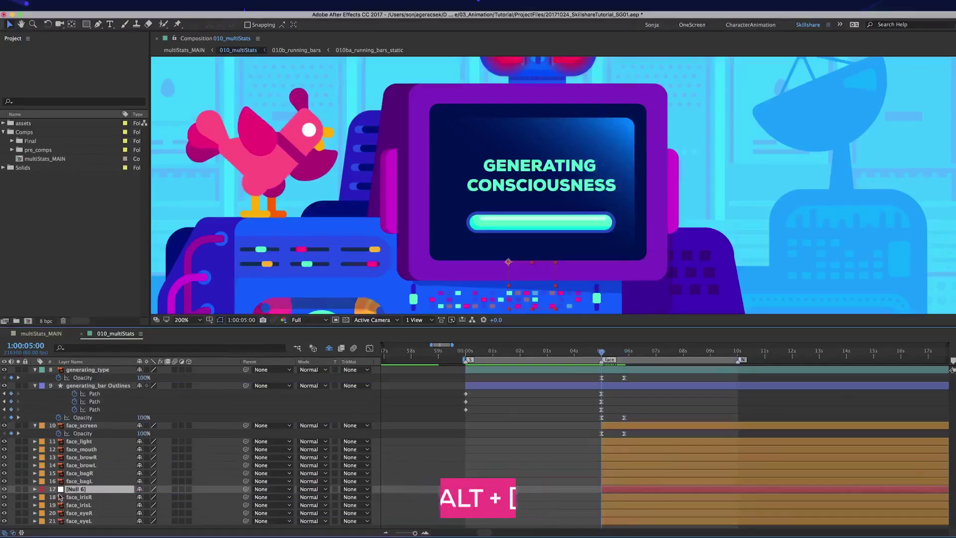
{"action": "key", "text": "Return"}
{"action": "type", "text": "CTR"}
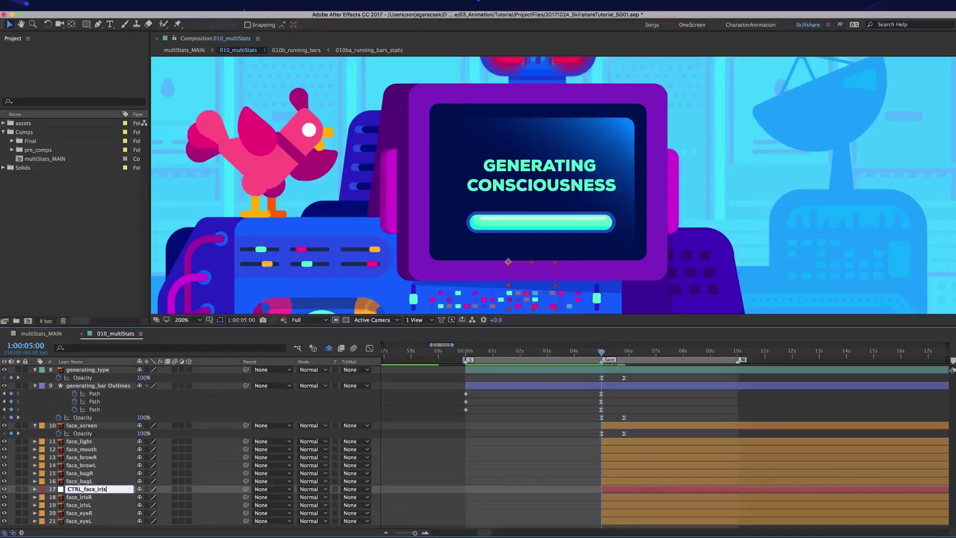
{"action": "type", "text": "L_face_iris"}
{"action": "key", "text": "Return"}
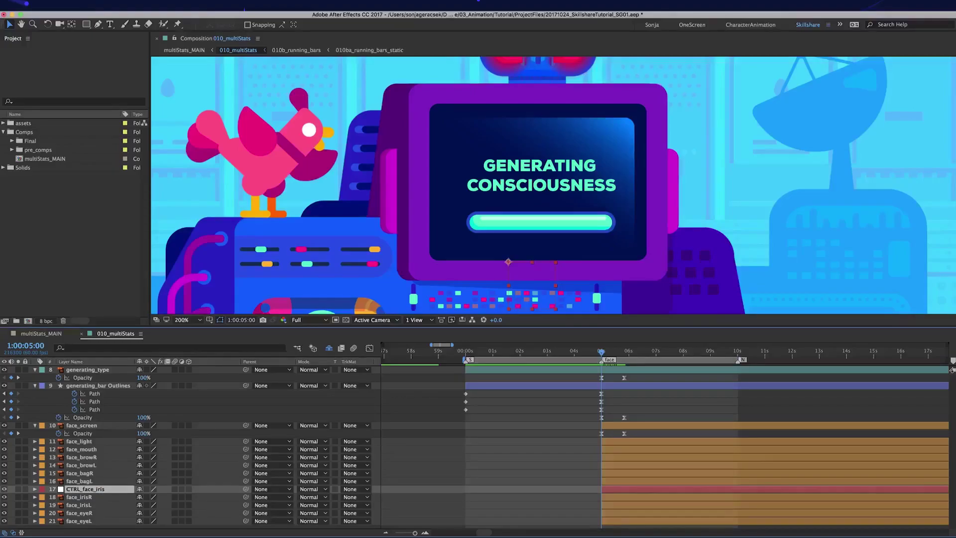
Step: Position the CTRL_face_iris null midway between the robot's eyes and parent face_irisR and face_irisL to it
{"action": "left_click_drag", "start_coordinate": [508, 261], "coordinate": [541, 140]}
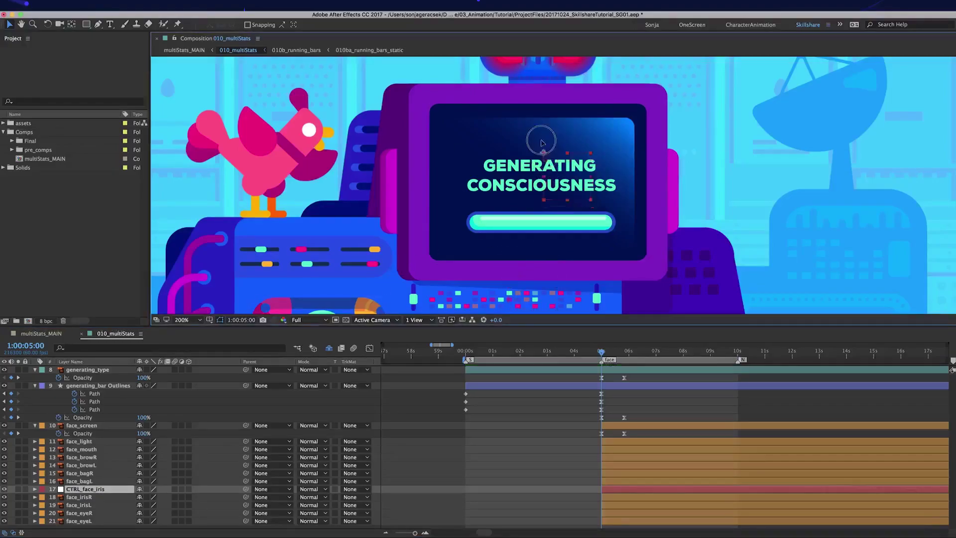
{"action": "left_click", "coordinate": [623, 352]}
{"action": "left_click_drag", "start_coordinate": [541, 141], "coordinate": [538, 168]}
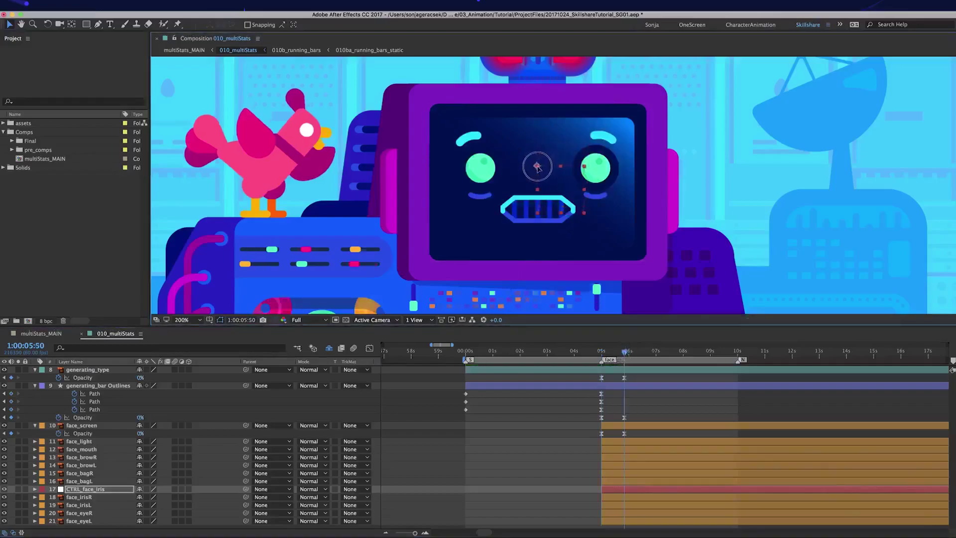
{"action": "left_click", "coordinate": [80, 496]}
{"action": "left_click", "coordinate": [107, 504], "text": "shift"}
{"action": "left_click_drag", "start_coordinate": [245, 504], "coordinate": [107, 491]}
Step: Keyframe CTRL_face_iris's position from 1:00:05:50 to 1:00:09:10, shifting the gaze down-right to 1028, 359, holding, and moving left to 1000, 346
{"action": "key", "text": "alt+p"}
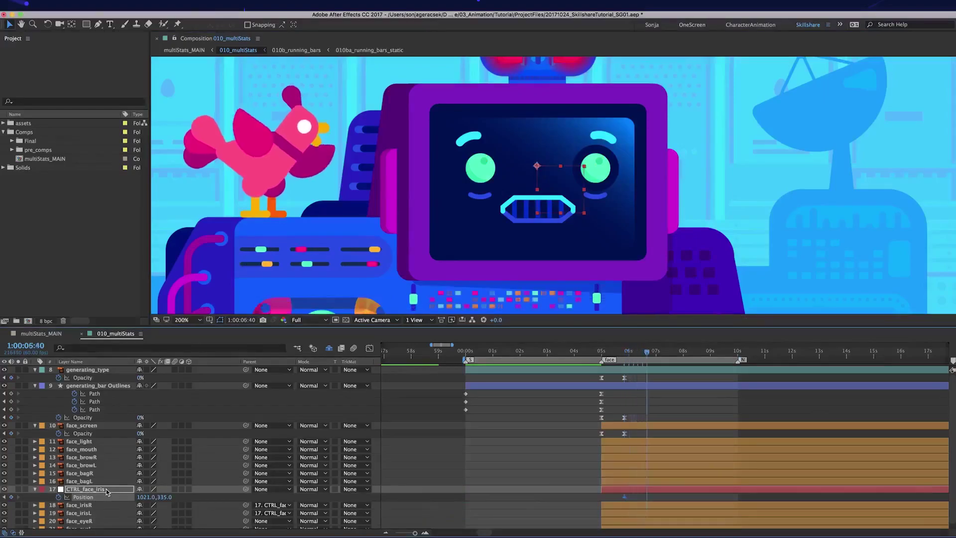
{"action": "key", "text": "alt+shift+p"}
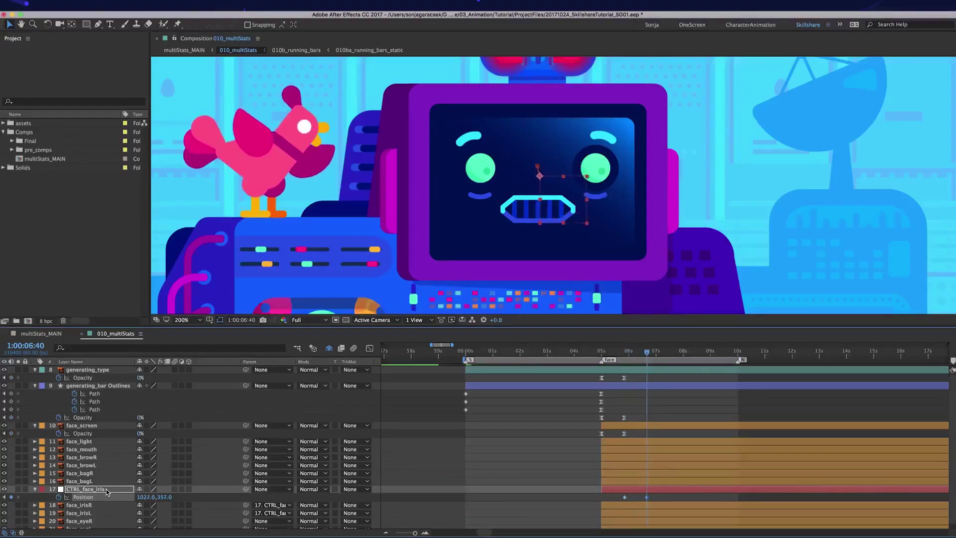
{"action": "key", "text": "Down"}
{"action": "key", "text": "space"}
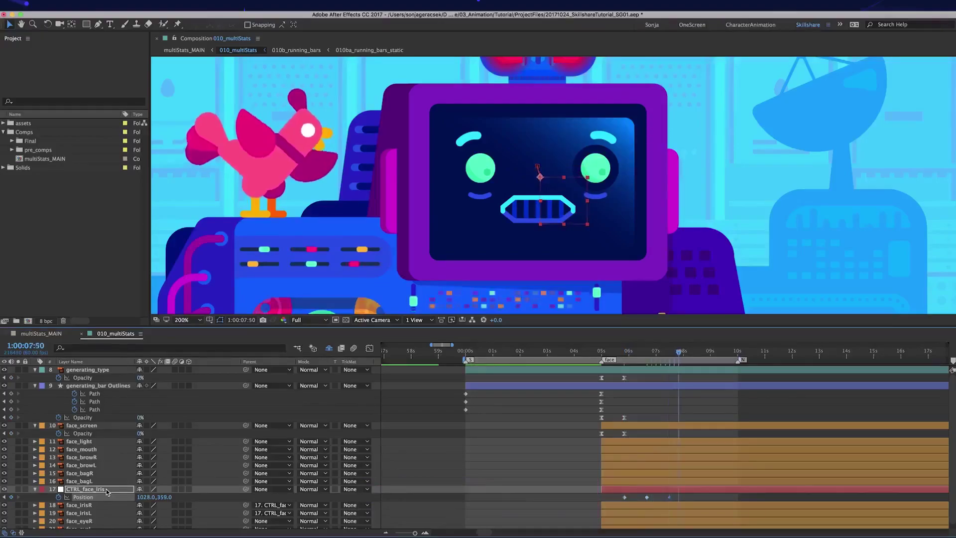
{"action": "key", "text": "shift+Left"}
{"action": "key", "text": "shift+Left"}
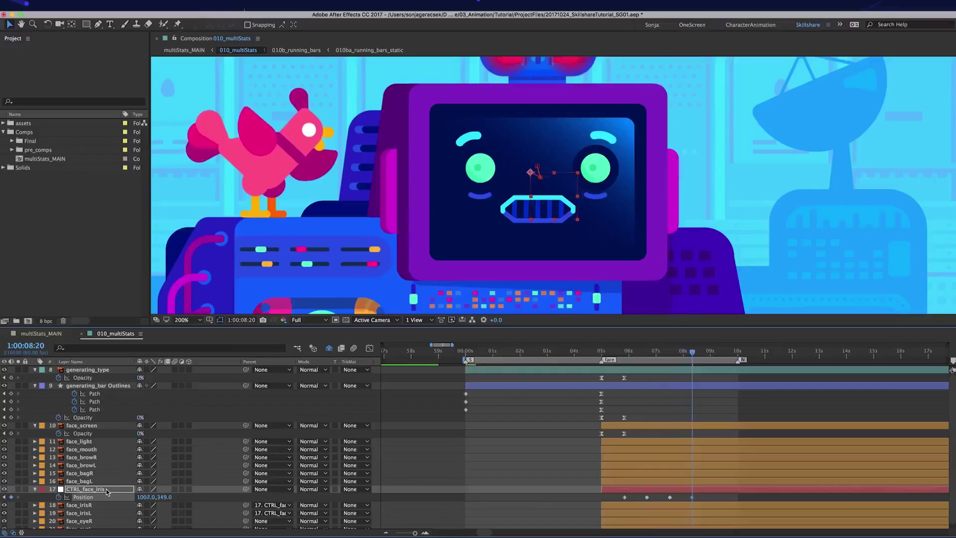
{"action": "key", "text": "space"}
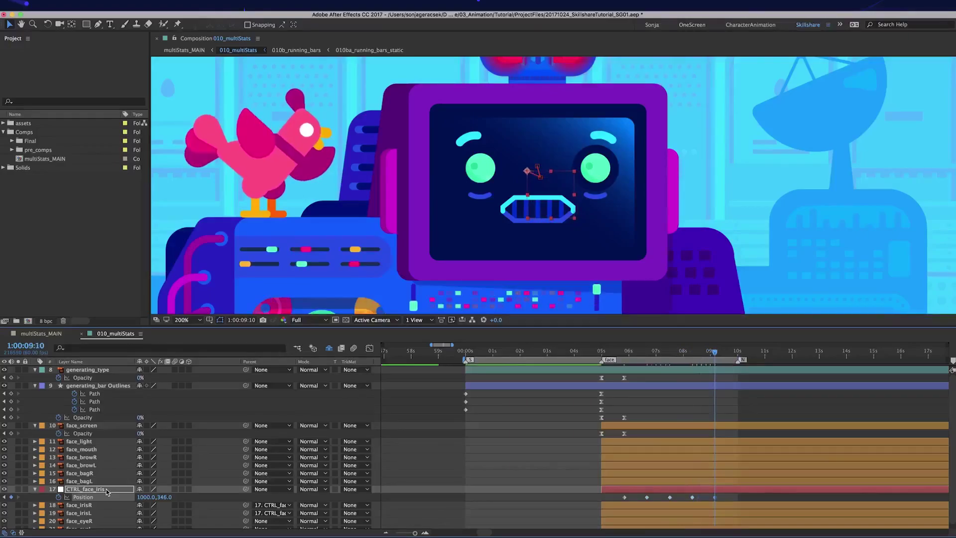
Step: Copy CTRL_face_iris's first Position keyframe to 1:00:10:00 so the gaze returns to its starting point
{"action": "left_click", "coordinate": [625, 496]}
{"action": "key", "text": "super+c"}
{"action": "key", "text": "super+v"}
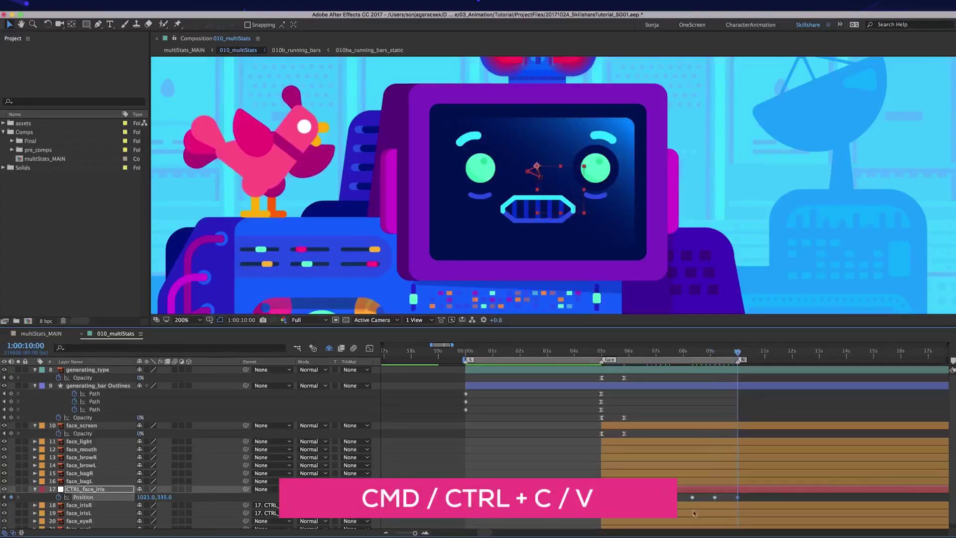
Step: Set the incoming and outgoing velocity influence of all CTRL_face_iris Position keyframes to 75%
{"action": "right_click", "coordinate": [626, 497]}
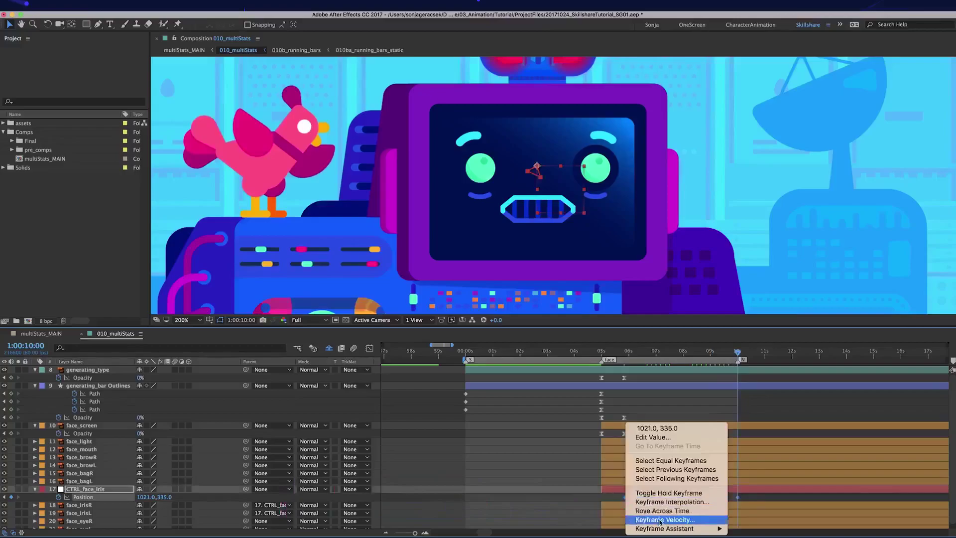
{"action": "left_click", "coordinate": [660, 519]}
{"action": "type", "text": "75"}
{"action": "key", "text": "Tab"}
{"action": "type", "text": "75"}
{"action": "key", "text": "Return"}
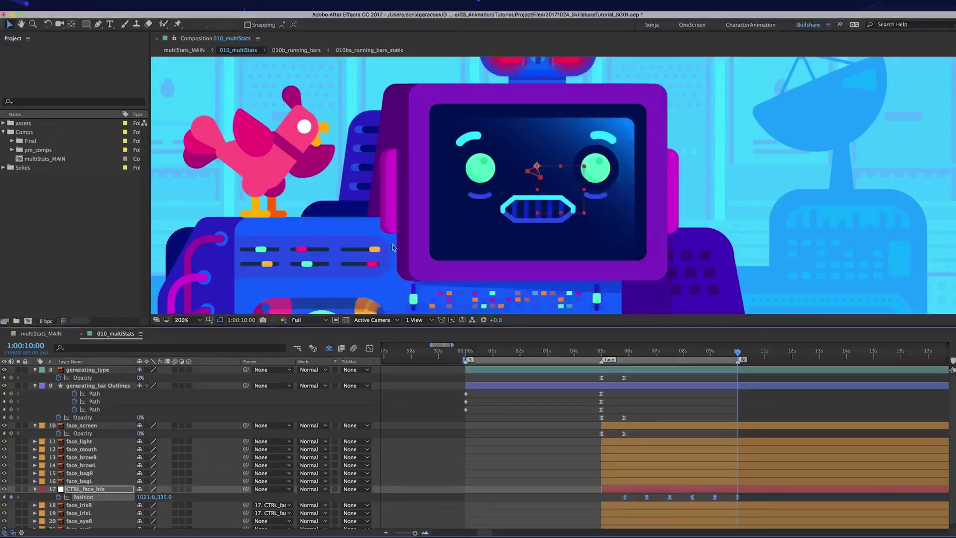
Step: Keyframe face_mouth's scale at 1:00:05:50 and shrink it to 90% at 1:00:06:40
{"action": "left_click", "coordinate": [601, 351]}
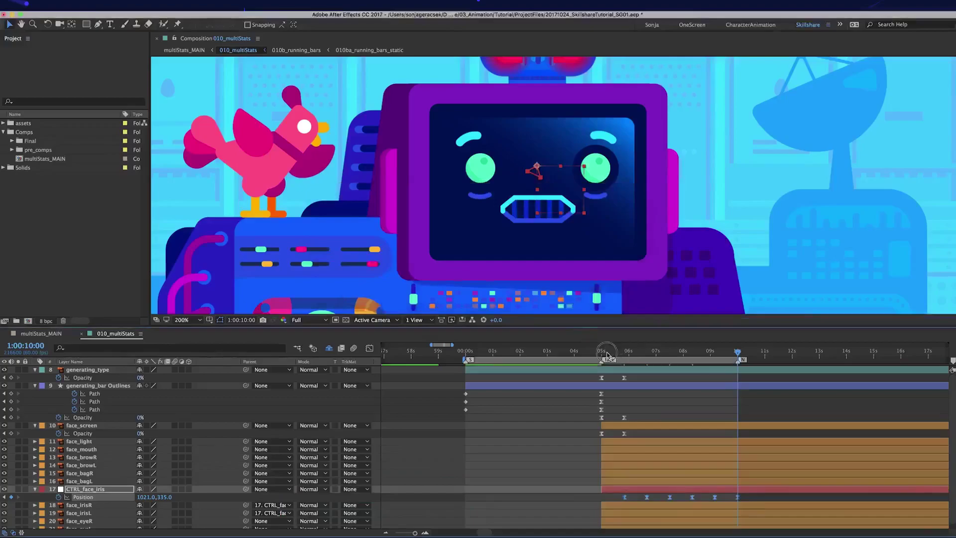
{"action": "left_click", "coordinate": [82, 449]}
{"action": "left_click", "coordinate": [624, 354]}
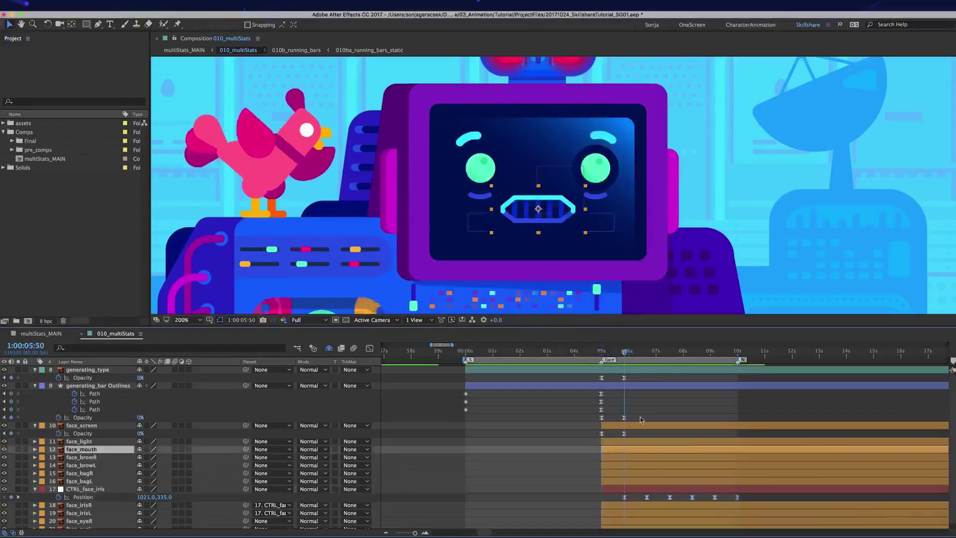
{"action": "key", "text": "s"}
{"action": "key", "text": "alt+shift+s"}
{"action": "key", "text": "shift+Page_Down"}
{"action": "key", "text": "shift+Page_Down"}
{"action": "key", "text": "shift+Page_Down"}
{"action": "key", "text": "shift+Page_Down"}
{"action": "key", "text": "shift+Page_Down"}
{"action": "left_click", "coordinate": [660, 458]}
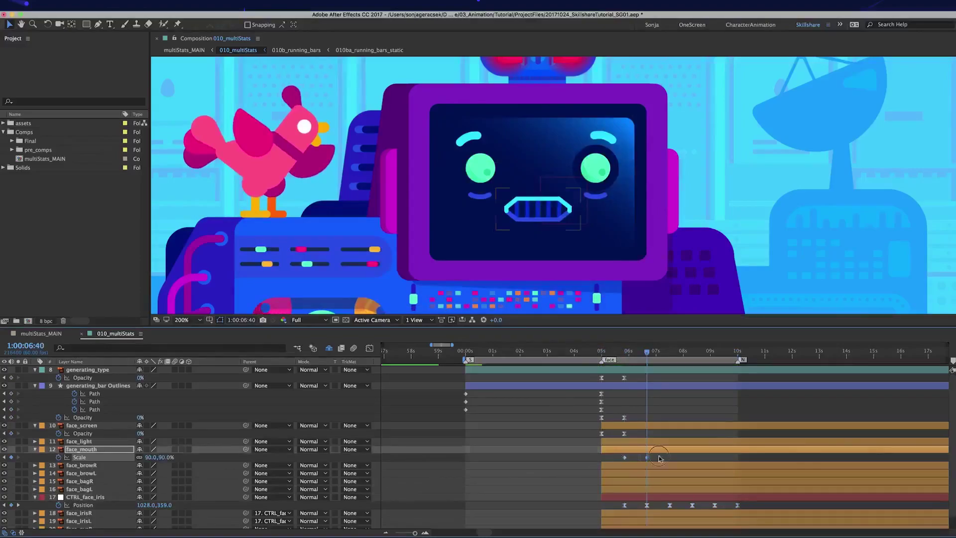
Step: Add a loopOut expression of type "pingpong" to face_mouth's Scale
{"action": "left_click", "coordinate": [59, 457], "text": "alt"}
{"action": "left_click", "coordinate": [171, 465]}
{"action": "mouse_move", "coordinate": [219, 511]}
{"action": "left_click", "coordinate": [303, 430]}
{"action": "double_click", "coordinate": [434, 465]}
{"action": "type", "text": "pingpong"}
{"action": "left_click", "coordinate": [625, 461]}
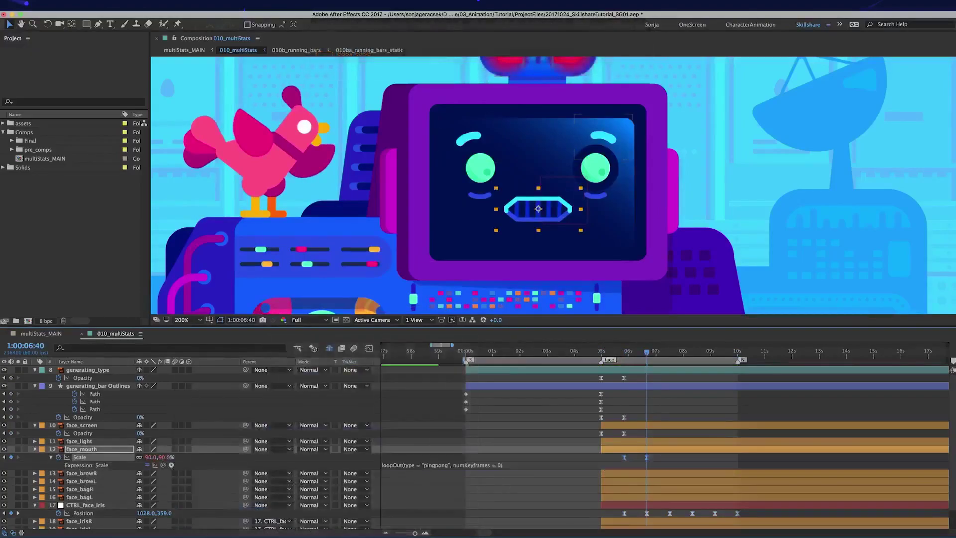
Step: Move face_mouth's Scale keyframes to start at 1:00:05:00, shift the whole layer slightly earlier, and preview from 1:00:05:00
{"action": "left_click_drag", "start_coordinate": [625, 458], "coordinate": [601, 458]}
{"action": "left_click", "coordinate": [636, 462]}
{"action": "left_click", "coordinate": [637, 453]}
{"action": "key", "text": "alt+shift+Page_Up"}
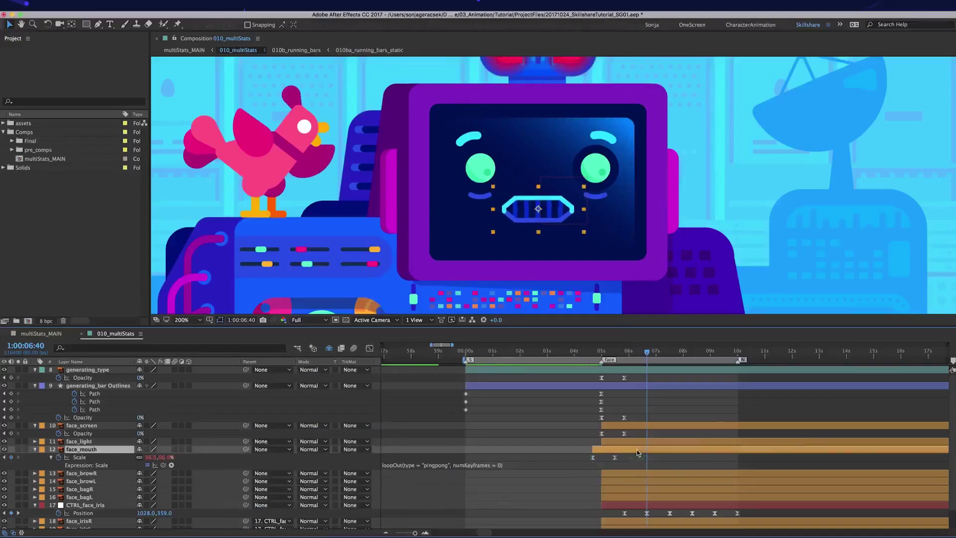
{"action": "left_click", "coordinate": [601, 353]}
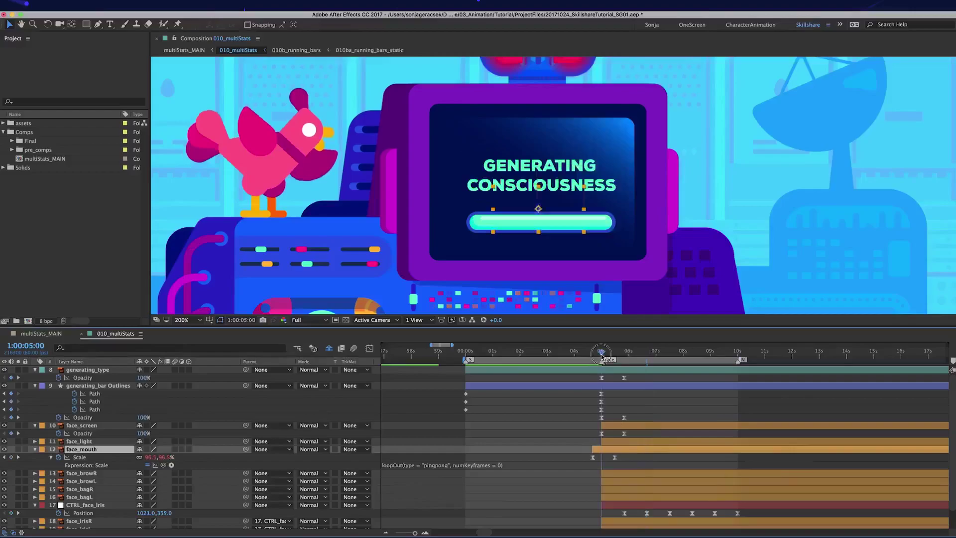
{"action": "key", "text": "space"}
{"action": "key", "text": "space"}
Step: Create a null centred between the eyebrows, directly above the brow layers in the stack, and parent face_browR and face_browL to it
{"action": "left_click", "coordinate": [82, 481]}
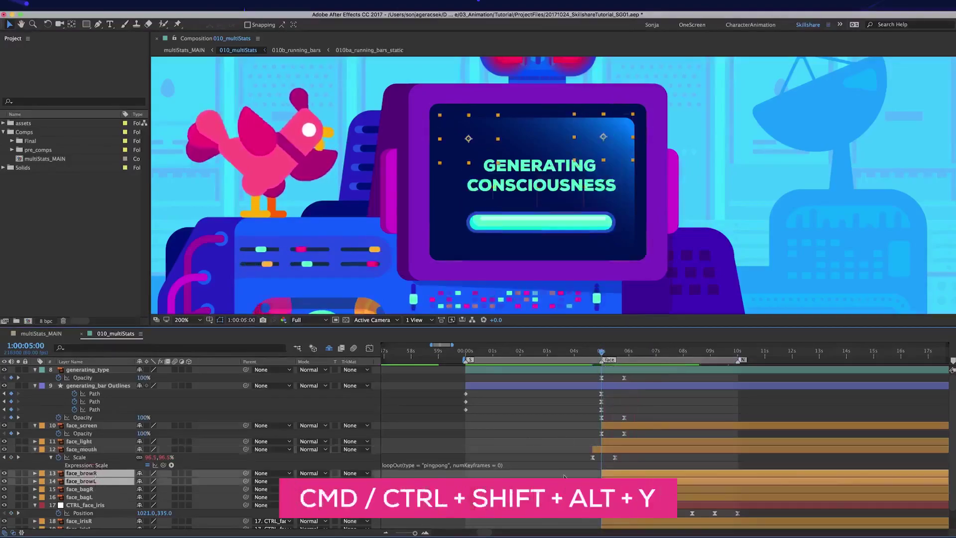
{"action": "key", "text": "ctrl+shift+alt+y"}
{"action": "left_click_drag", "start_coordinate": [121, 371], "coordinate": [121, 473]}
{"action": "left_click", "coordinate": [81, 481]}
{"action": "left_click", "coordinate": [82, 488], "text": "shift"}
{"action": "left_click_drag", "start_coordinate": [246, 481], "coordinate": [99, 473]}
Step: Rename the eyebrows' parent null to CTRL_face_brows
{"action": "left_click", "coordinate": [100, 473]}
{"action": "key", "text": "Return"}
{"action": "type", "text": "CTRL_face_brows"}
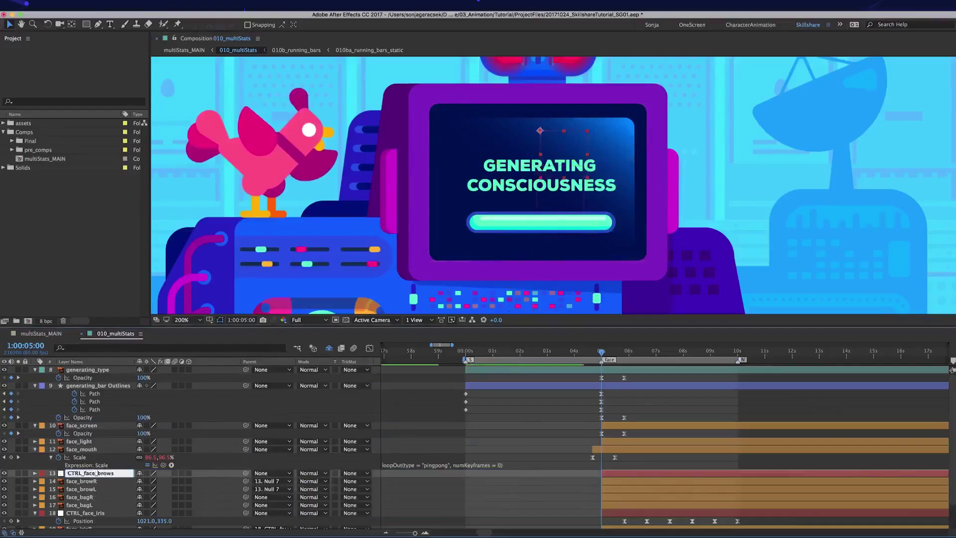
{"action": "key", "text": "Return"}
Step: Keyframe CTRL_face_brows's position at 1:00:05:50 and raise it to 1028, 240 at 1:00:06:40
{"action": "key", "text": "alt+p"}
{"action": "left_click", "coordinate": [642, 352]}
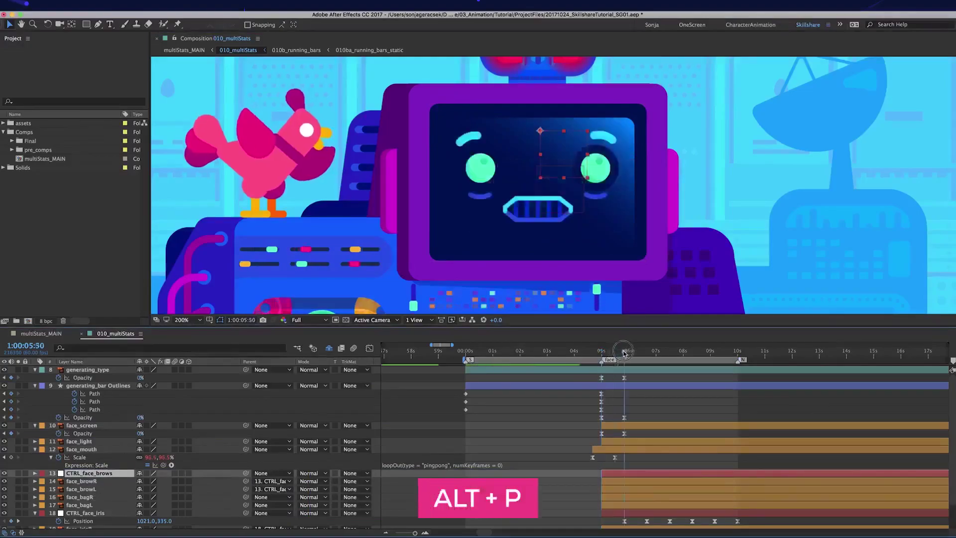
{"action": "left_click", "coordinate": [670, 352]}
{"action": "key", "text": "shift+Page_Up"}
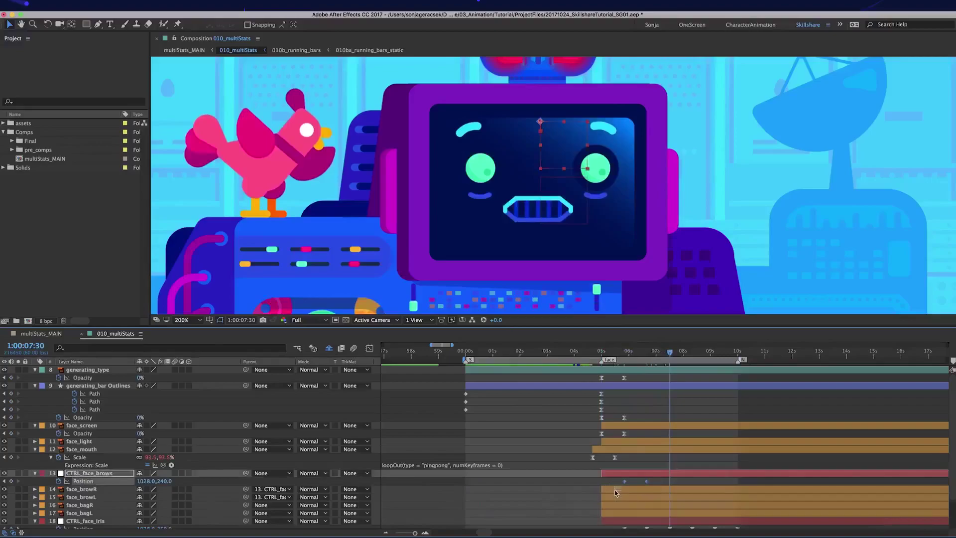
Step: Repeat CTRL_face_brows's two Position keyframes at equal intervals so the brows keep lowering and rising until 1:00:10:00
{"action": "key", "text": "ctrl+c"}
{"action": "left_click", "coordinate": [694, 352]}
{"action": "key", "text": "ctrl+v"}
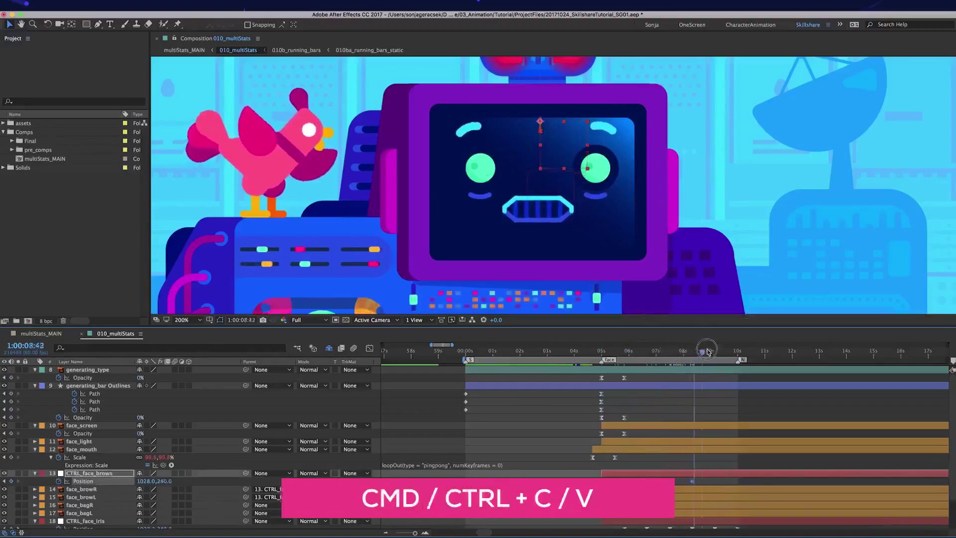
{"action": "left_click_drag", "start_coordinate": [705, 351], "coordinate": [716, 431]}
{"action": "key", "text": "ctrl+v"}
{"action": "left_click", "coordinate": [626, 351]}
{"action": "left_click_drag", "start_coordinate": [626, 351], "coordinate": [737, 355]}
{"action": "scroll", "coordinate": [751, 471], "scroll_direction": "down", "scroll_amount": 2}
Step: Set the incoming and outgoing velocity influence of all CTRL_face_brows Position keyframes to 75%
{"action": "left_click_drag", "start_coordinate": [751, 471], "coordinate": [619, 461]}
{"action": "right_click", "coordinate": [625, 465]}
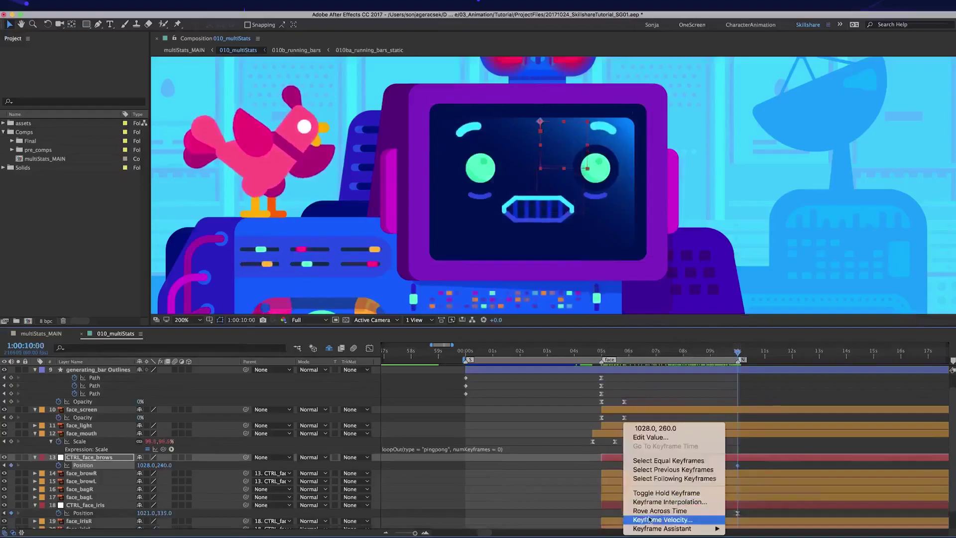
{"action": "left_click", "coordinate": [642, 513]}
{"action": "type", "text": "75"}
{"action": "key", "text": "Tab"}
{"action": "type", "text": "75"}
{"action": "key", "text": "Return"}
Step: Shift the CTRL_face_brows and CTRL_face_iris Position keyframes to start at 1:00:05:00, and add a 1028, 260 brow keyframe at 1:00:10:00
{"action": "left_click_drag", "start_coordinate": [625, 466], "coordinate": [605, 471]}
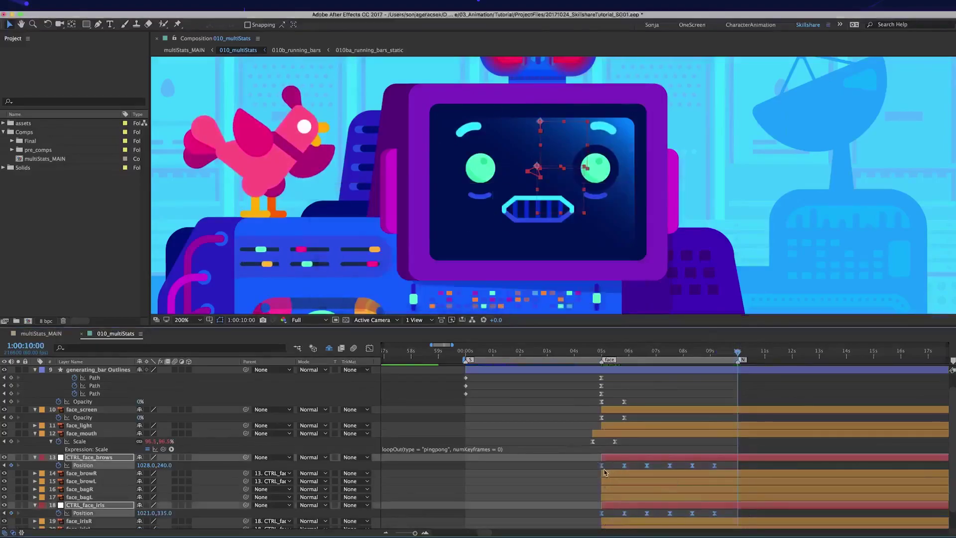
{"action": "left_click", "coordinate": [705, 467]}
{"action": "key", "text": "shift+Down"}
{"action": "key", "text": "shift+Down"}
{"action": "left_click", "coordinate": [691, 514]}
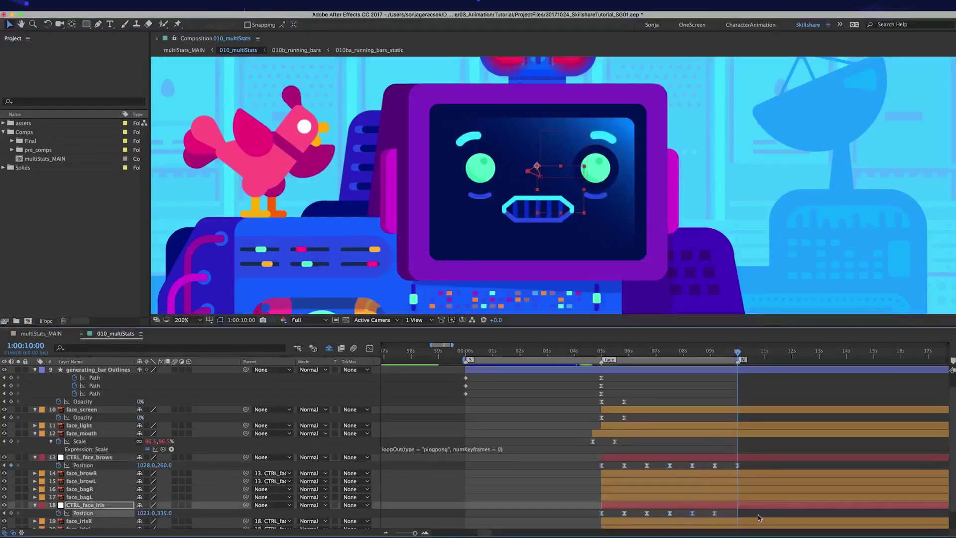
{"action": "left_click", "coordinate": [728, 461]}
Step: Add a time-reversed copy of generating_type's Opacity keyframes from 1:00:09:10 to 1:00:10:00 so the text fades back in
{"action": "scroll", "coordinate": [706, 433], "scroll_direction": "up", "scroll_amount": 2}
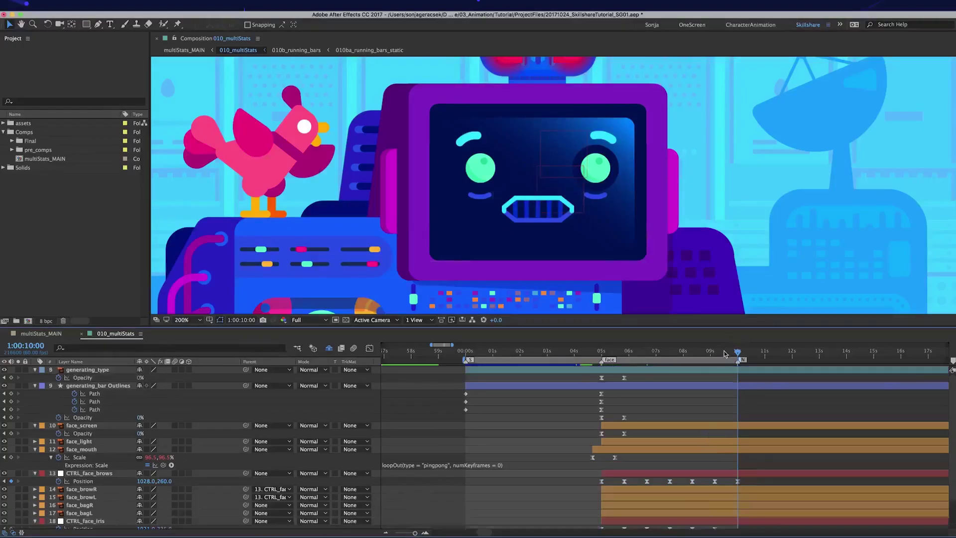
{"action": "key", "text": "ctrl+Home"}
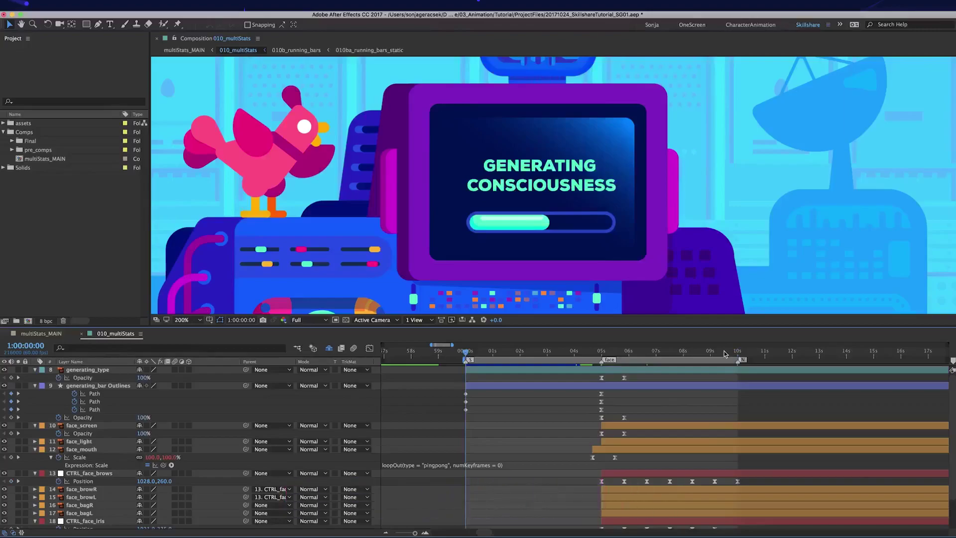
{"action": "key", "text": "ctrl+End"}
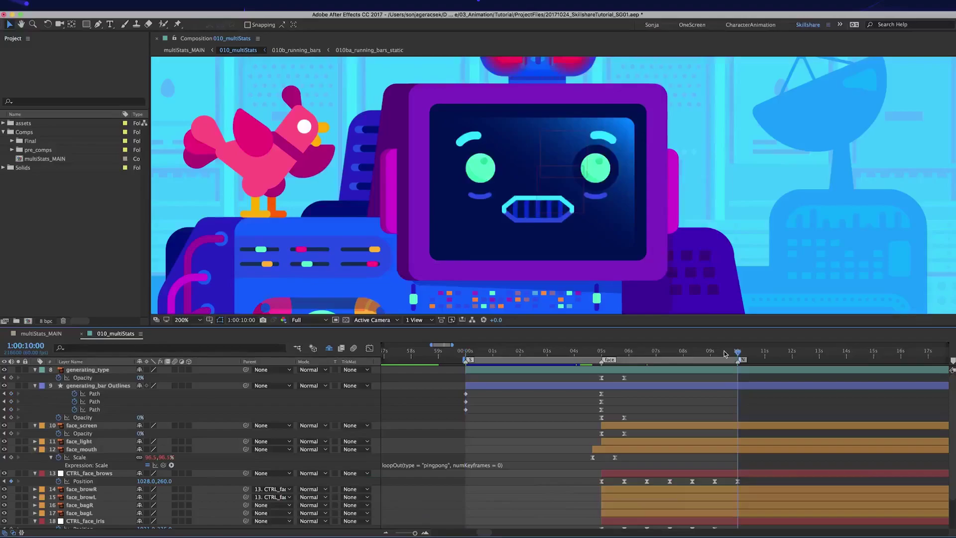
{"action": "left_click_drag", "start_coordinate": [657, 374], "coordinate": [580, 390]}
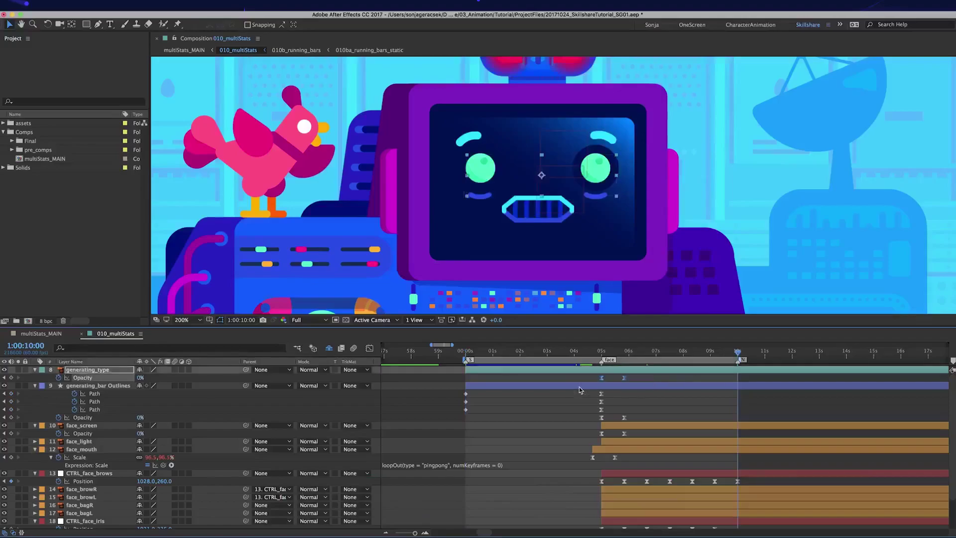
{"action": "key", "text": "super+c"}
{"action": "key", "text": "super+v"}
{"action": "right_click", "coordinate": [738, 377]}
{"action": "mouse_move", "coordinate": [778, 488]}
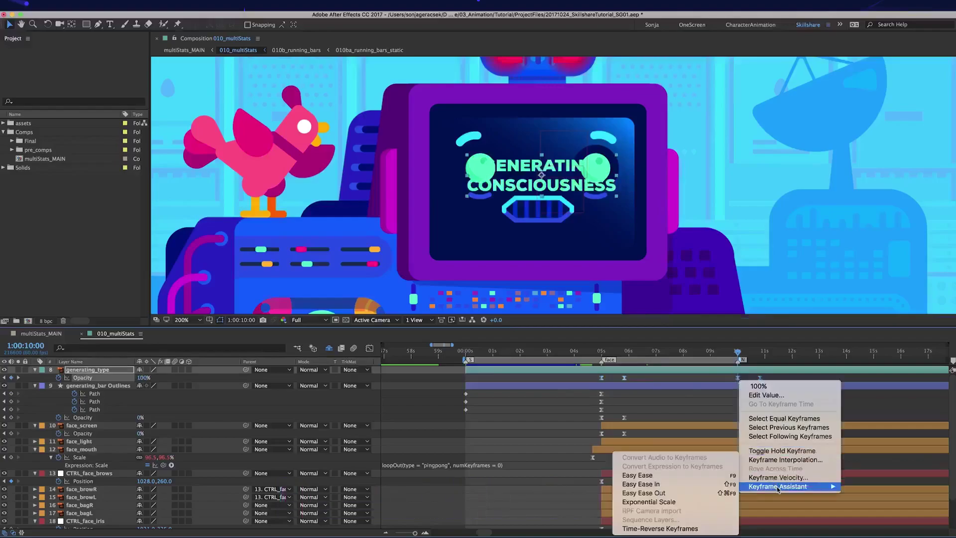
{"action": "left_click", "coordinate": [714, 529]}
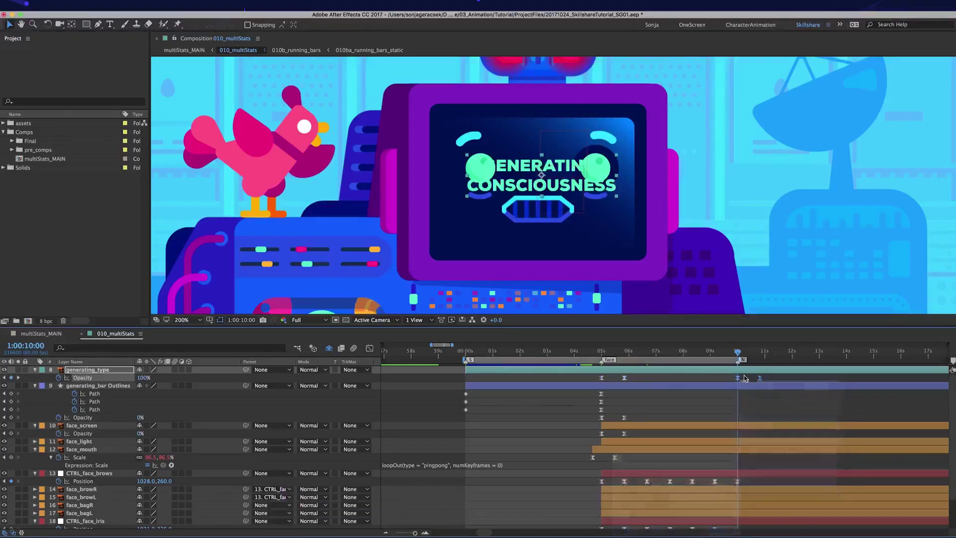
Step: Fade generating_bar Outlines back to 100% opacity at 1:00:10:00 with a reversed copy of its Opacity keyframes starting at 1:00:09:10
{"action": "left_click", "coordinate": [587, 417]}
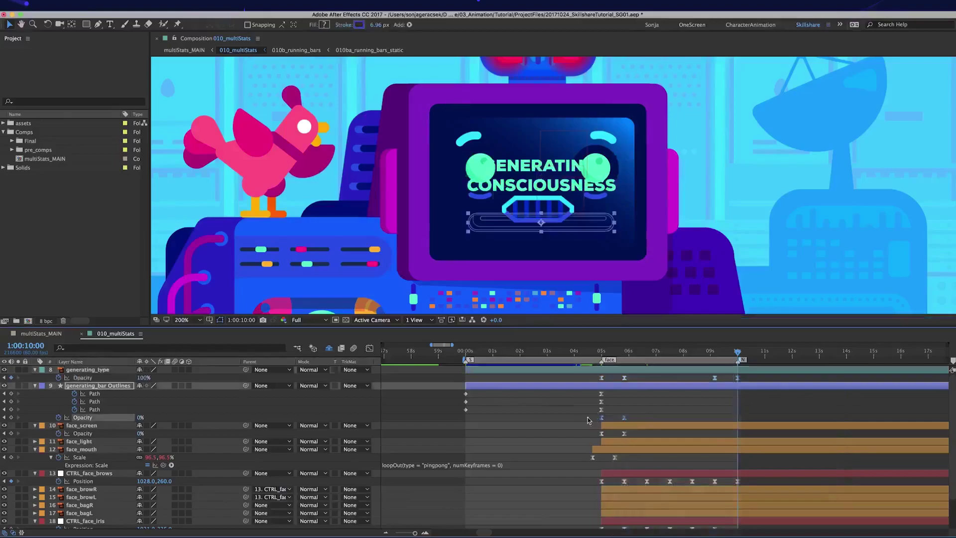
{"action": "key", "text": "ctrl+v"}
{"action": "right_click", "coordinate": [759, 417]}
{"action": "key", "text": "Escape"}
{"action": "key", "text": "ctrl+z"}
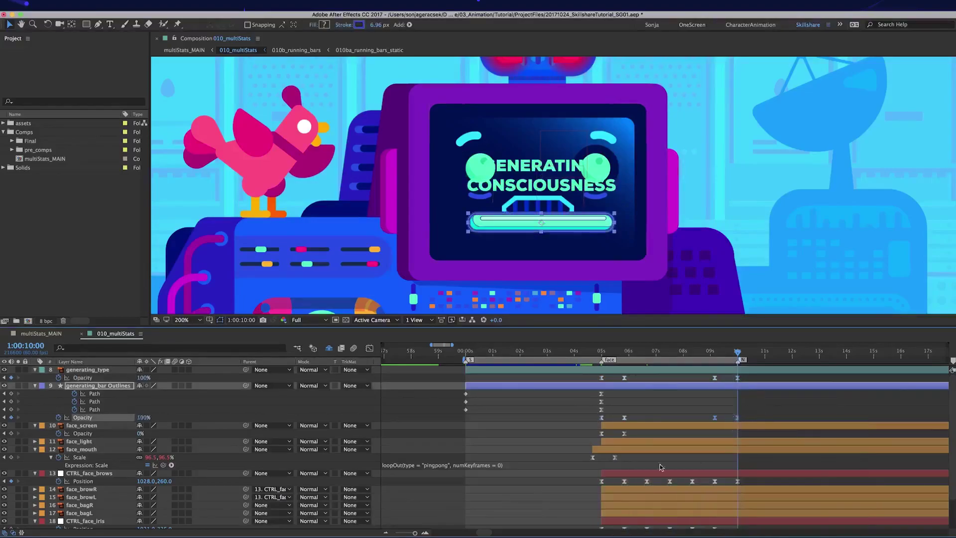
Step: Fade face_screen back to 100% opacity at 1:00:10:00 with a reversed copy of its Opacity keyframes starting at 1:00:09:10
{"action": "left_click", "coordinate": [756, 425]}
{"action": "key", "text": "ctrl+v"}
{"action": "right_click", "coordinate": [759, 433]}
{"action": "key", "text": "Escape"}
{"action": "key", "text": "ctrl+z"}
{"action": "key", "text": "Home"}
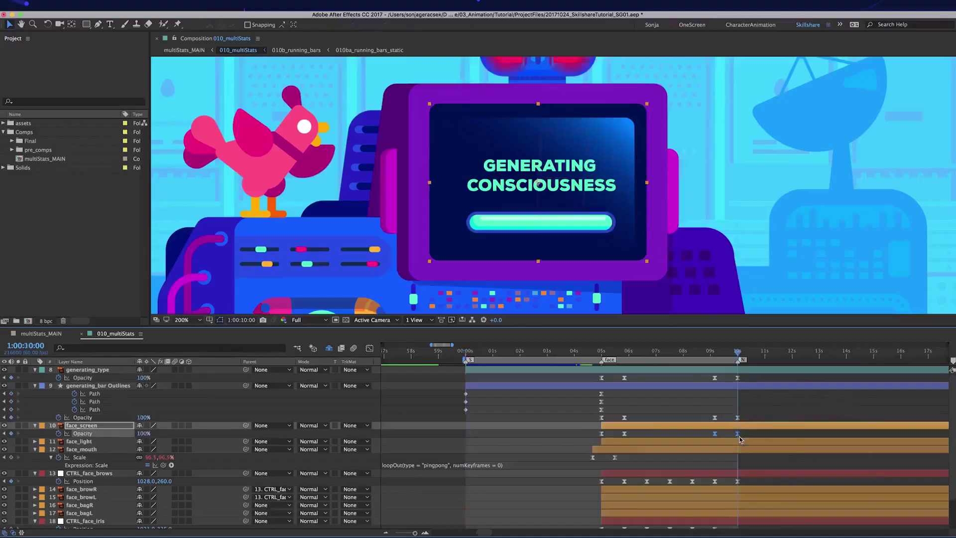
{"action": "left_click", "coordinate": [737, 433]}
Step: Copy the three starting Path keyframes of generating_bar Outlines to 1:00:05:50 to reset the loading bar
{"action": "left_click", "coordinate": [626, 351]}
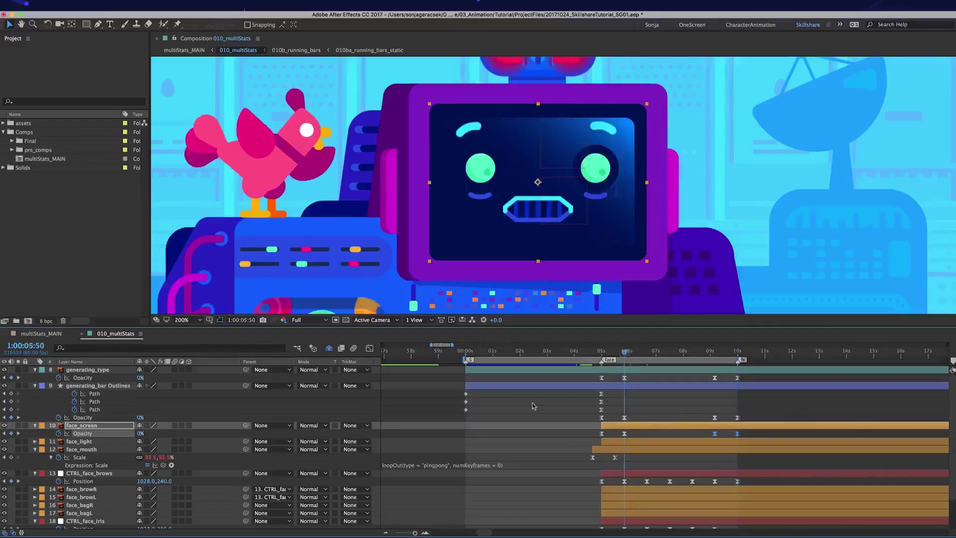
{"action": "left_click_drag", "start_coordinate": [485, 393], "coordinate": [459, 414]}
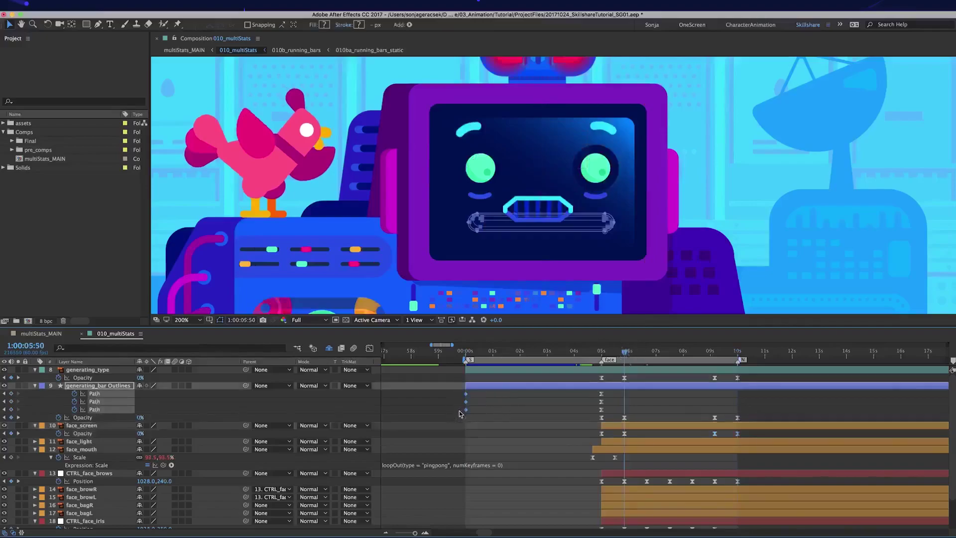
{"action": "key", "text": "super+c"}
{"action": "key", "text": "super+v"}
Step: Turn the bar's Path keyframes at 1:00:05:00 and 1:00:05:50 into hold keyframes and preview the animation
{"action": "left_click_drag", "start_coordinate": [637, 397], "coordinate": [591, 413]}
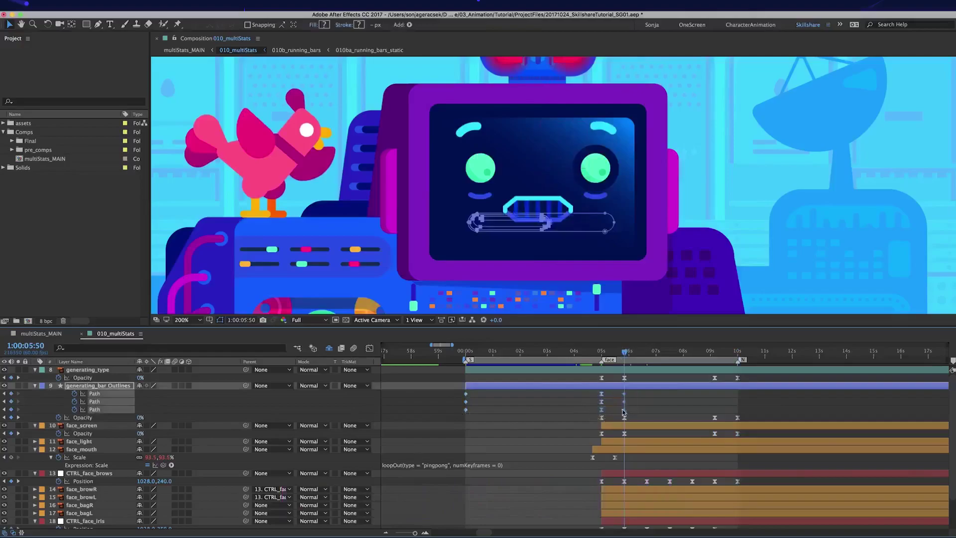
{"action": "right_click", "coordinate": [603, 412]}
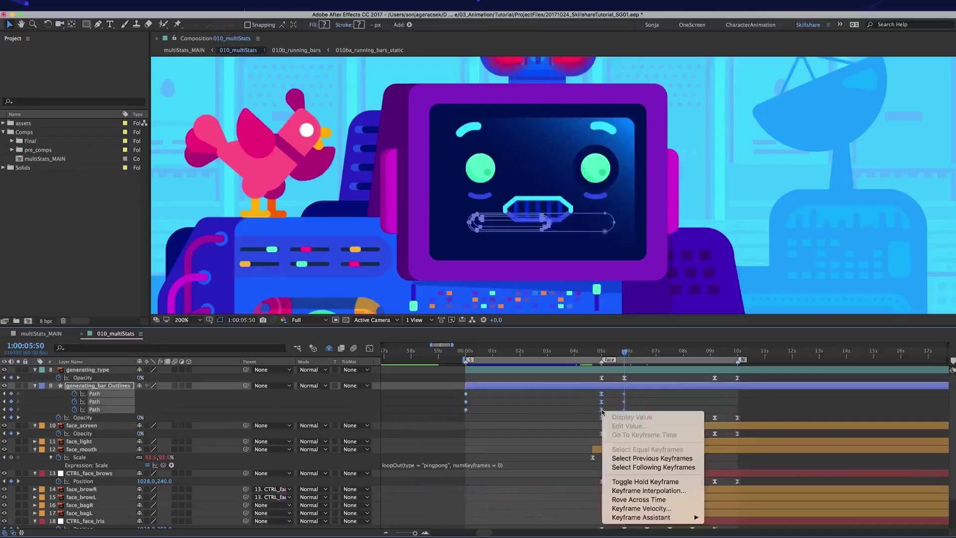
{"action": "left_click", "coordinate": [689, 483]}
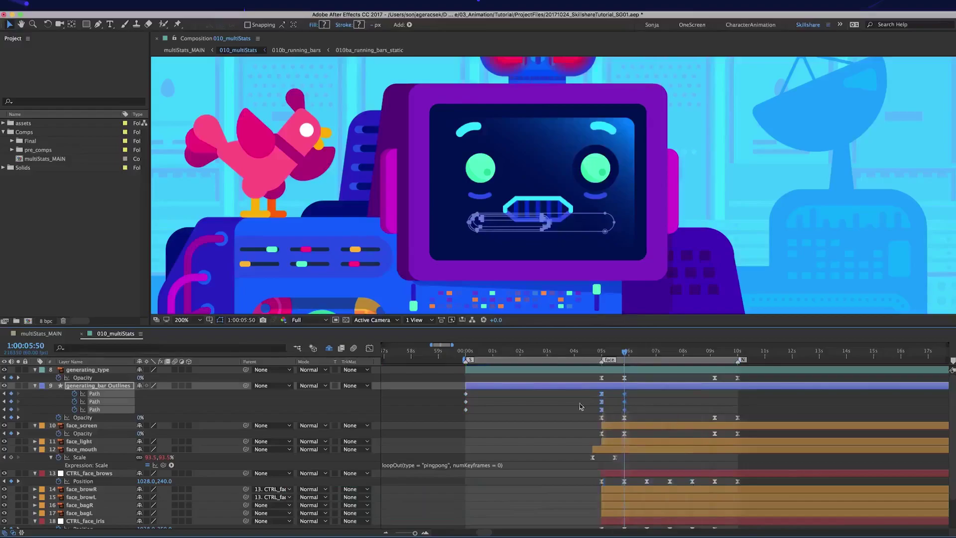
{"action": "left_click_drag", "start_coordinate": [465, 351], "coordinate": [723, 355]}
{"action": "key", "text": "space"}
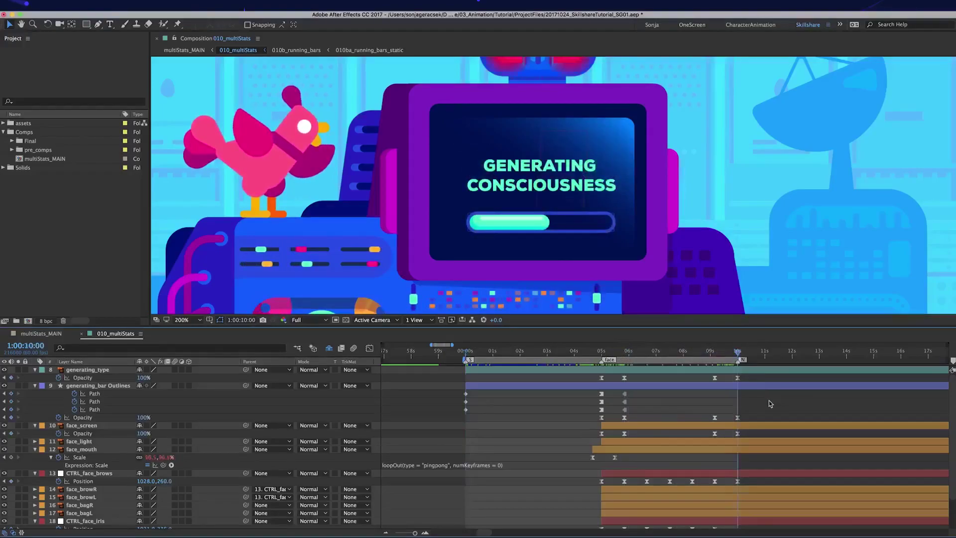
Step: Keyframe face_light's opacity from 0% at 1:00:05:00 to 100% at 1:00:05:20
{"action": "scroll", "coordinate": [573, 184], "scroll_direction": "up", "scroll_amount": 3}
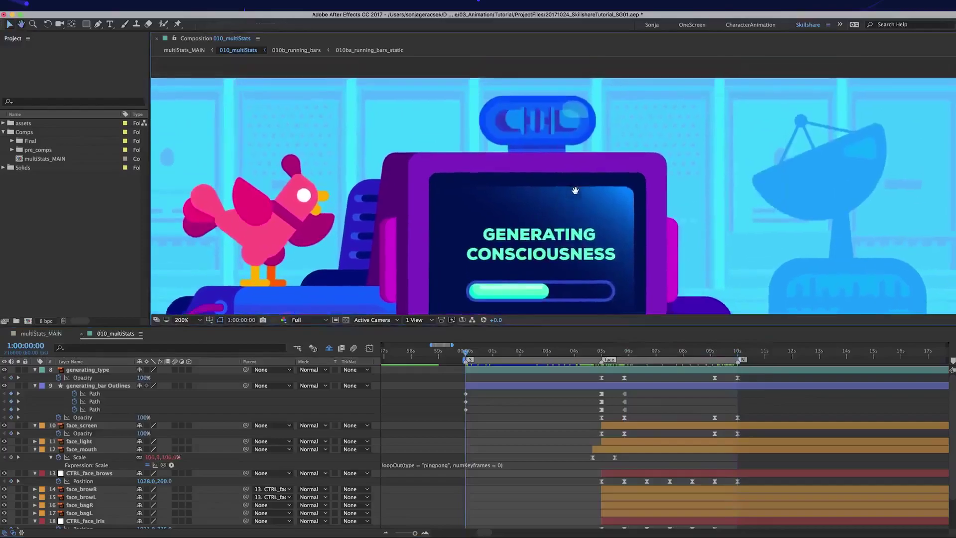
{"action": "left_click", "coordinate": [601, 353]}
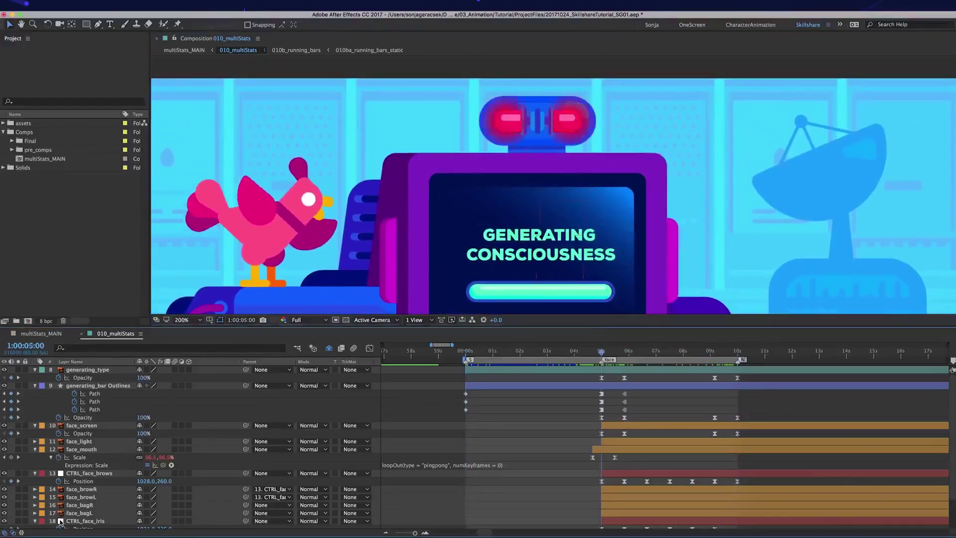
{"action": "left_click", "coordinate": [88, 442]}
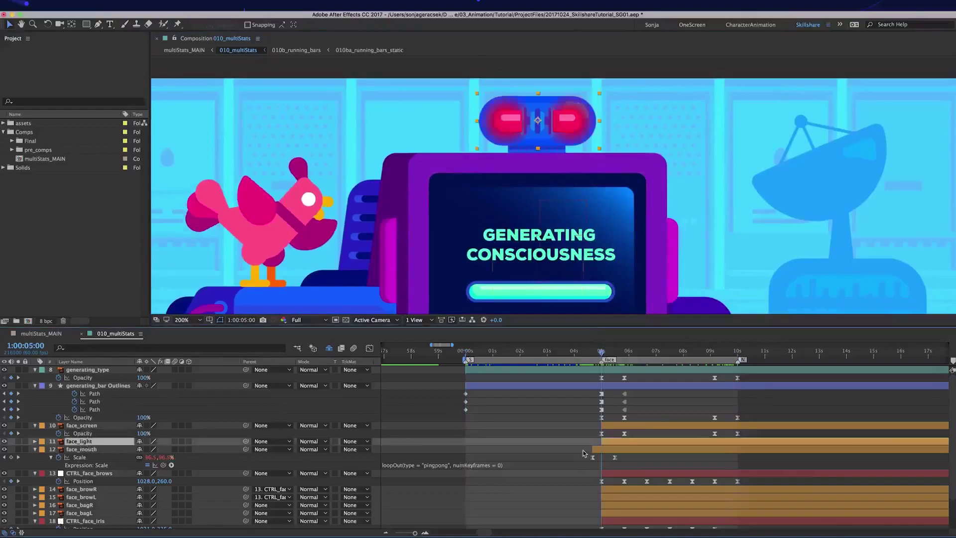
{"action": "key", "text": "alt+t"}
{"action": "type", "text": "0"}
{"action": "key", "text": "Return"}
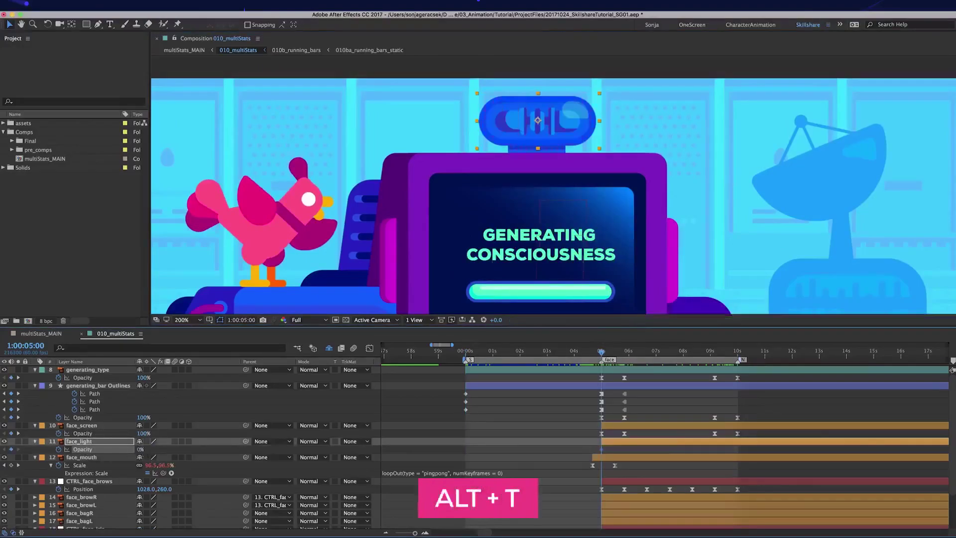
{"action": "key", "text": "shift+Page_Down"}
{"action": "key", "text": "shift+Page_Down"}
{"action": "type", "text": "100"}
{"action": "key", "text": "Return"}
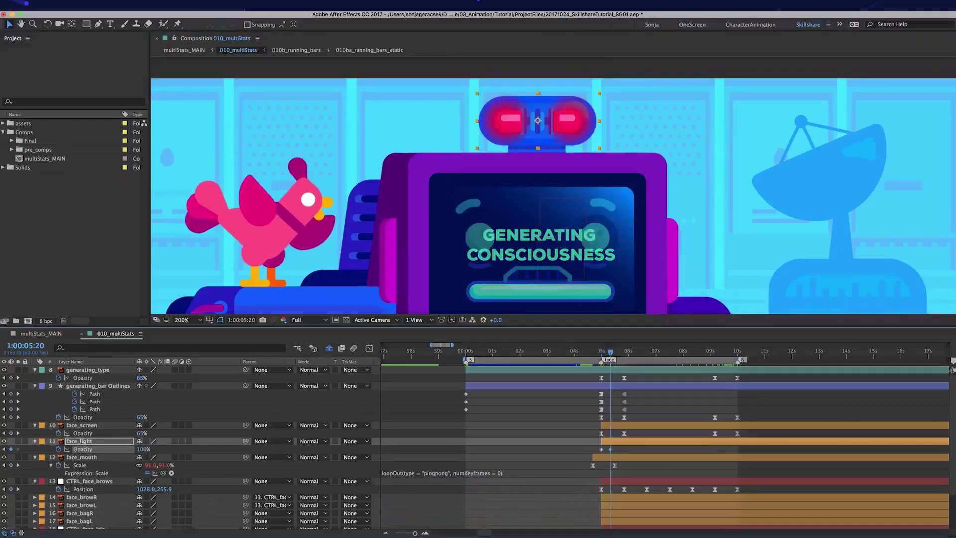
{"action": "key", "text": "shift+Page_Down"}
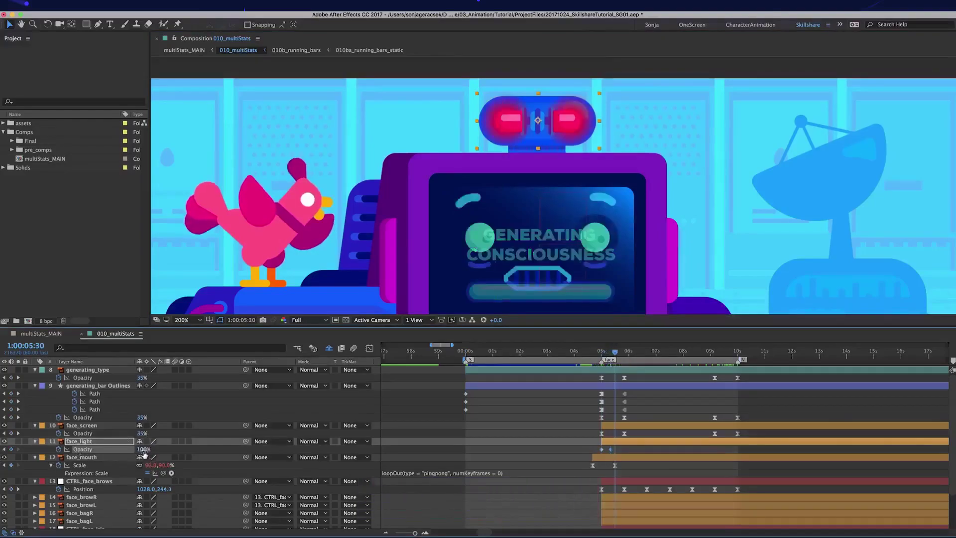
Step: Keyframe face_light's opacity at 80% at 1:00:05:30 and 100% at 1:00:05:50, making the middle keyframes auto bezier and easing the last
{"action": "left_click", "coordinate": [144, 449]}
{"action": "key", "text": "Return"}
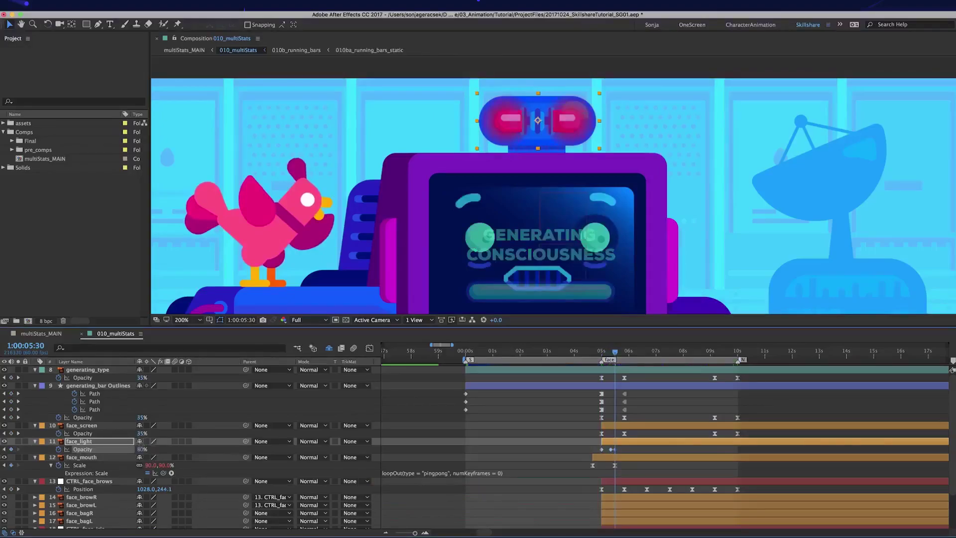
{"action": "key", "text": "shift+Page_Down"}
{"action": "key", "text": "shift+Page_Down"}
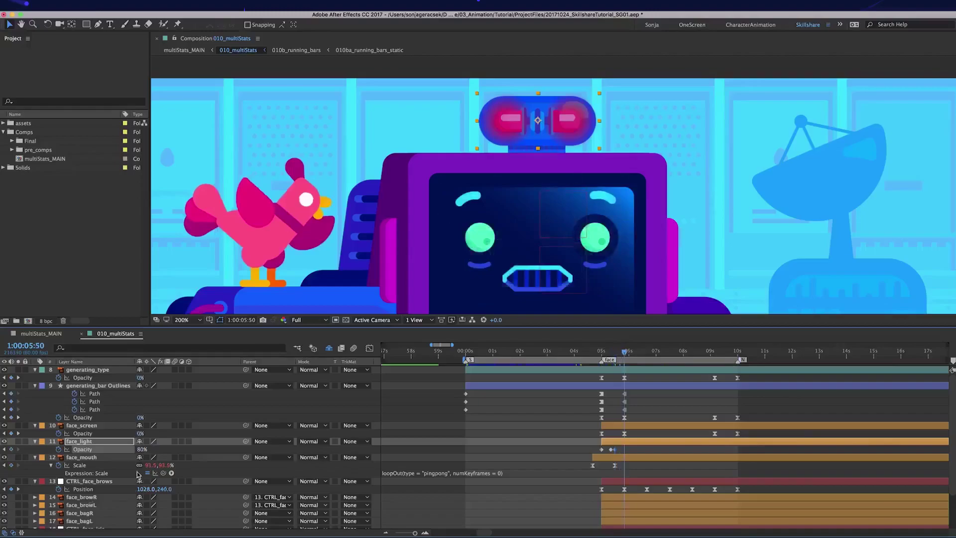
{"action": "left_click", "coordinate": [142, 449]}
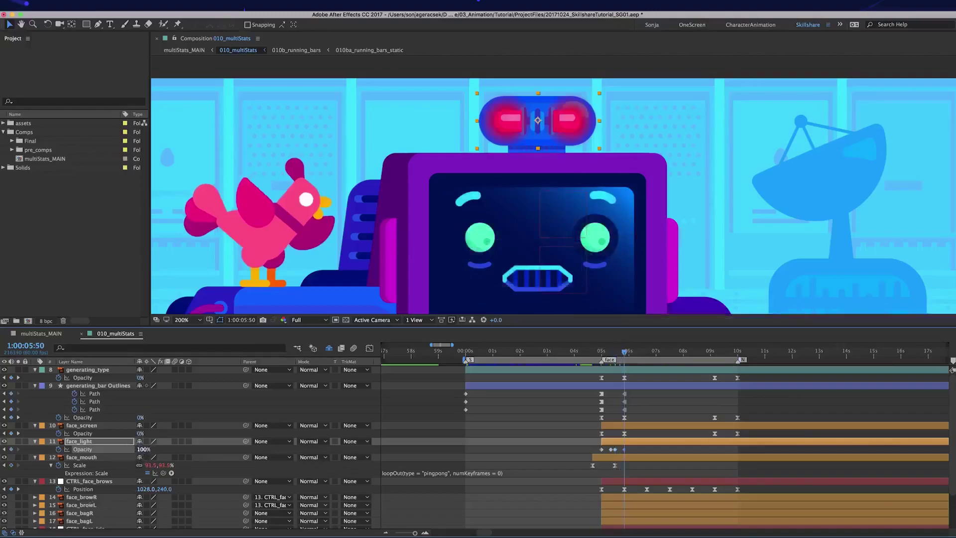
{"action": "left_click_drag", "start_coordinate": [628, 446], "coordinate": [598, 453]}
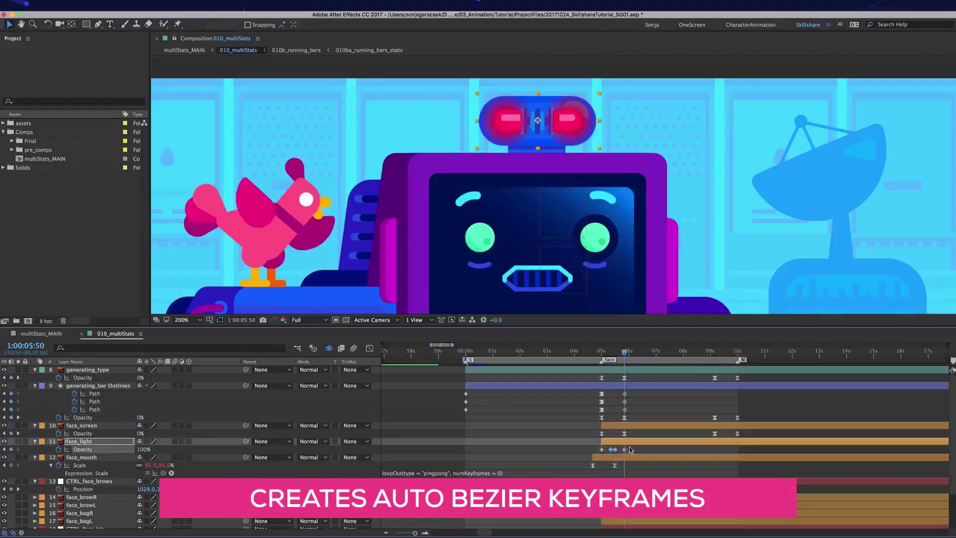
{"action": "key", "text": "F9"}
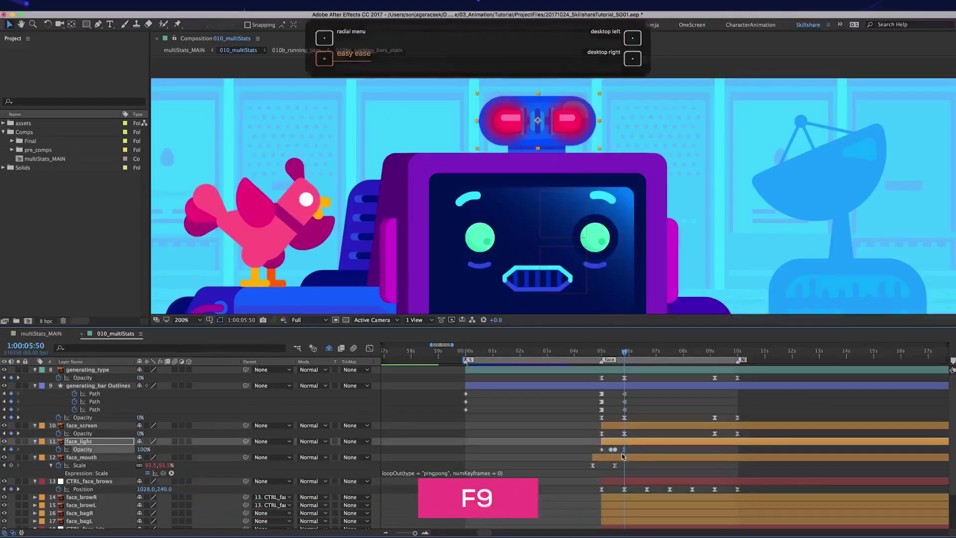
Step: Fade face_light out with a copy of its eased 100% keyframe shortly before 1:00:10:00 and a 0% keyframe at 1:00:10:00
{"action": "left_click", "coordinate": [734, 353]}
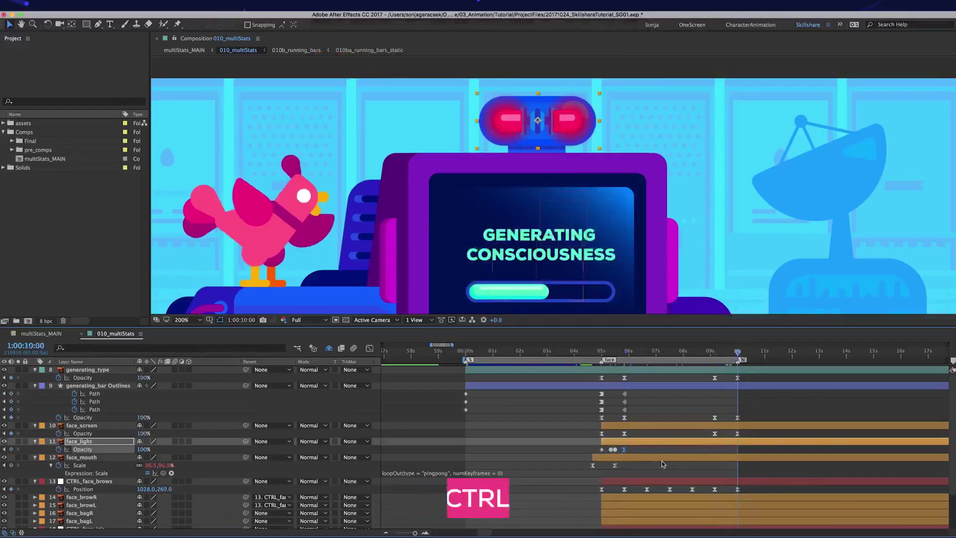
{"action": "key", "text": "ctrl+c"}
{"action": "key", "text": "ctrl+v"}
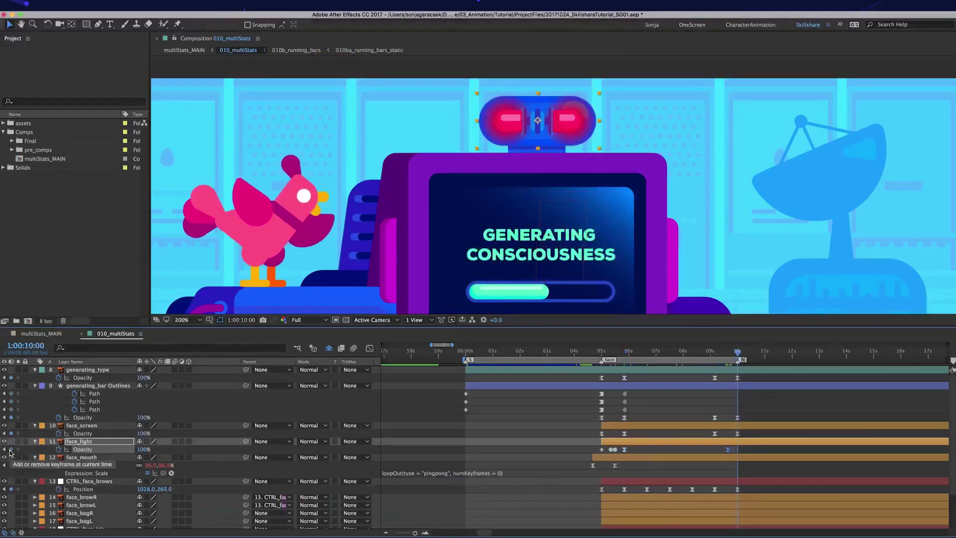
{"action": "key", "text": "alt+slash"}
{"action": "left_click", "coordinate": [791, 403]}
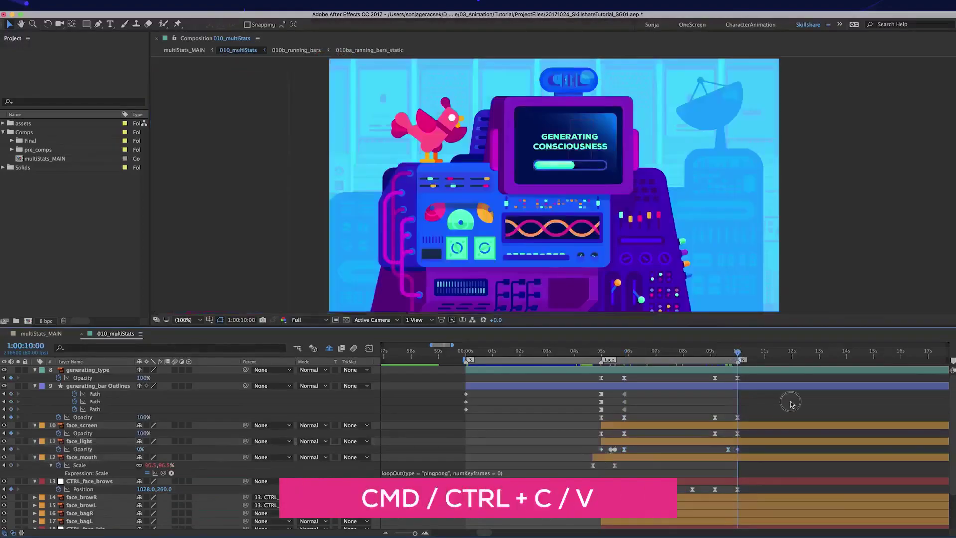
Step: Preview the alarm light animation and trim the start of the face_mouth layer to 1:00:05:00
{"action": "key", "text": "ctrl+Home"}
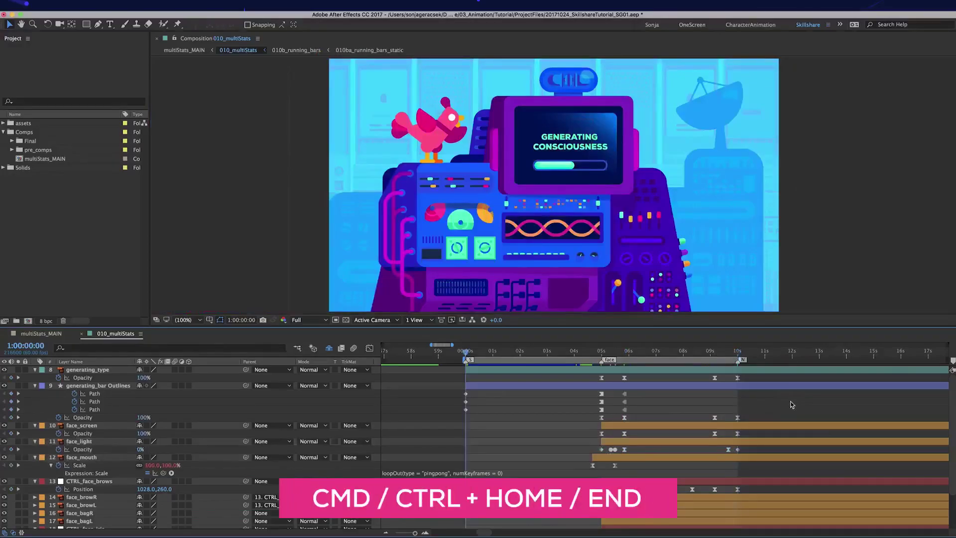
{"action": "key", "text": "ctrl+End"}
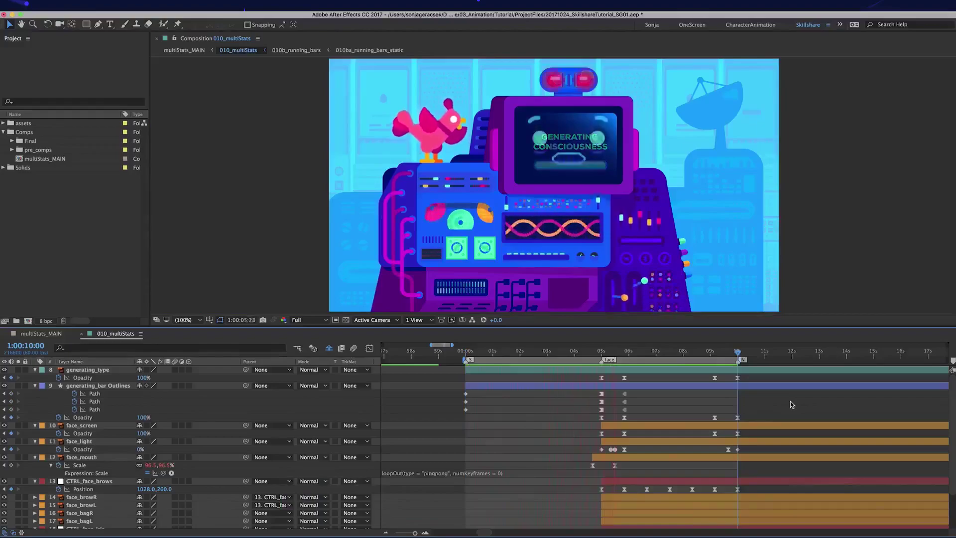
{"action": "left_click", "coordinate": [602, 354]}
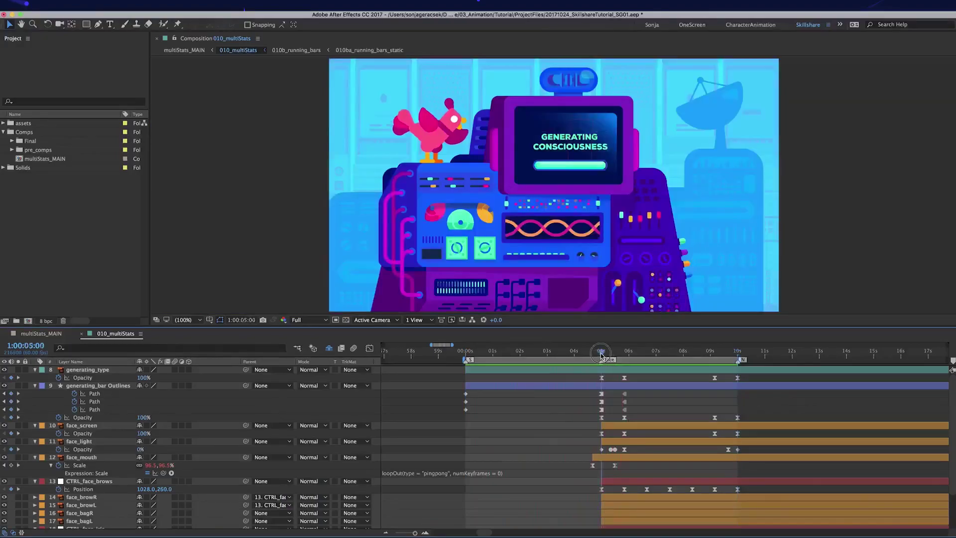
{"action": "left_click", "coordinate": [624, 458]}
{"action": "key", "text": "alt+bracketleft"}
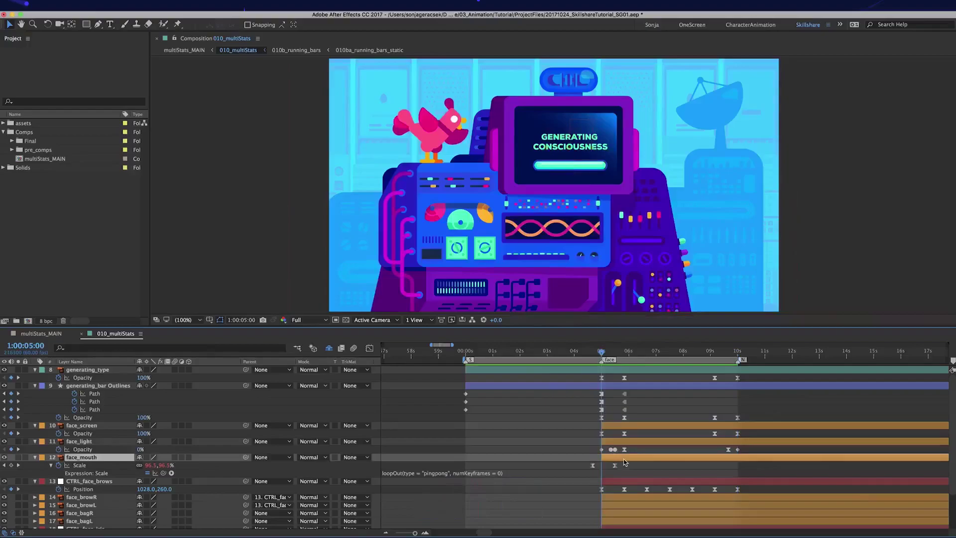
{"action": "key", "text": "space"}
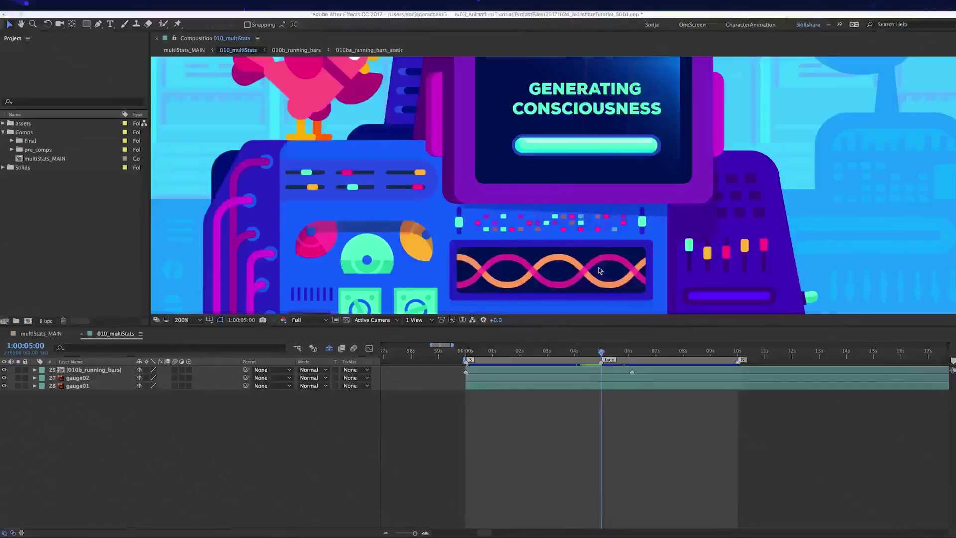
Step: Move the anchor points of gauge01 and gauge02 to the pivot ends of their needles
{"action": "scroll", "coordinate": [597, 58], "scroll_direction": "up", "scroll_amount": 3}
{"action": "scroll", "coordinate": [598, 59], "scroll_direction": "up", "scroll_amount": 4}
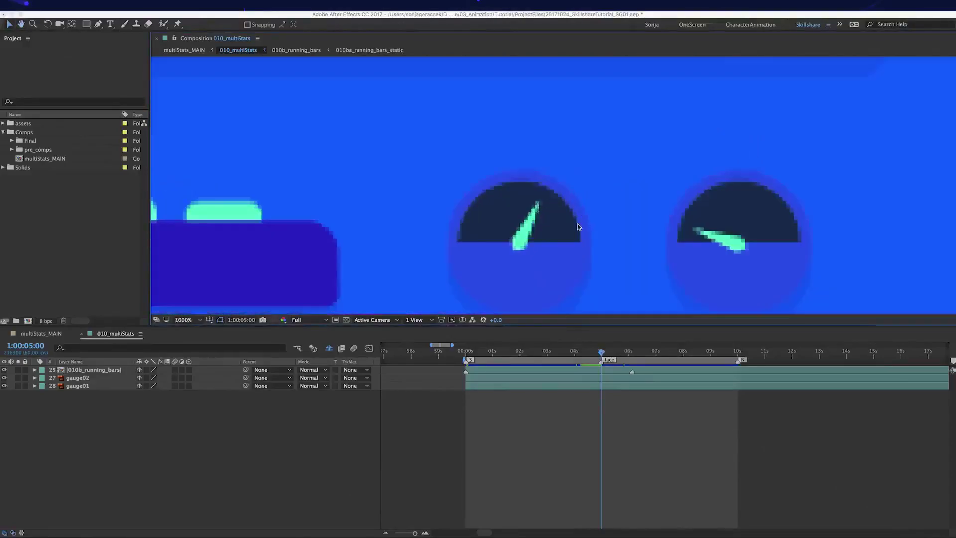
{"action": "left_click", "coordinate": [529, 229]}
{"action": "key", "text": "y"}
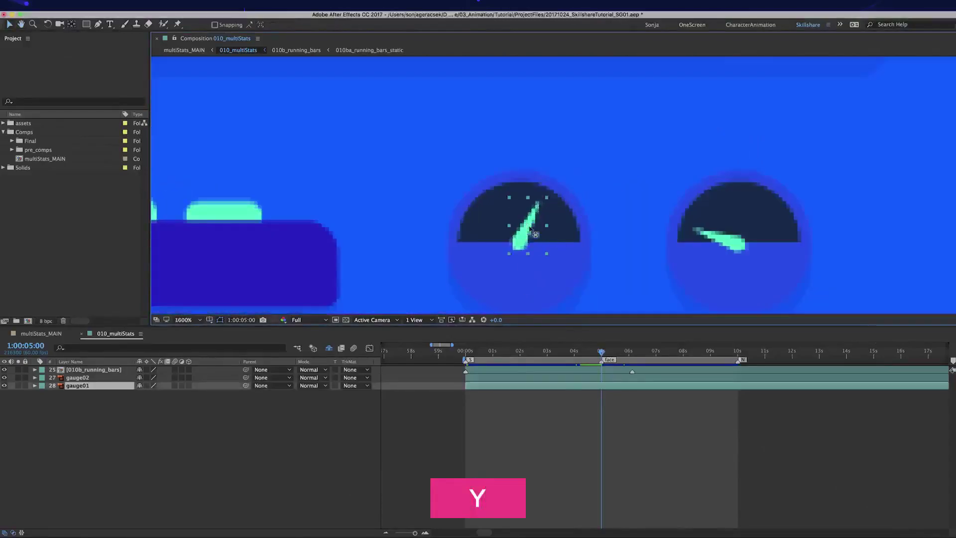
{"action": "left_click", "coordinate": [722, 240]}
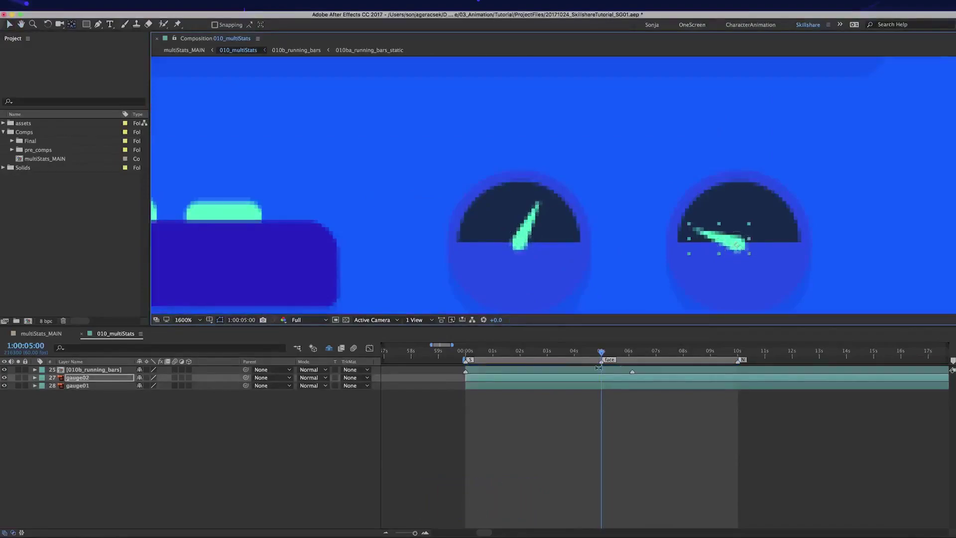
Step: Add starting Rotation keyframes of 0° to gauge01 and gauge02 at 1:00:00:00
{"action": "key", "text": "Home"}
{"action": "left_click", "coordinate": [481, 386], "text": "shift"}
{"action": "key", "text": "v"}
{"action": "key", "text": "alt+r"}
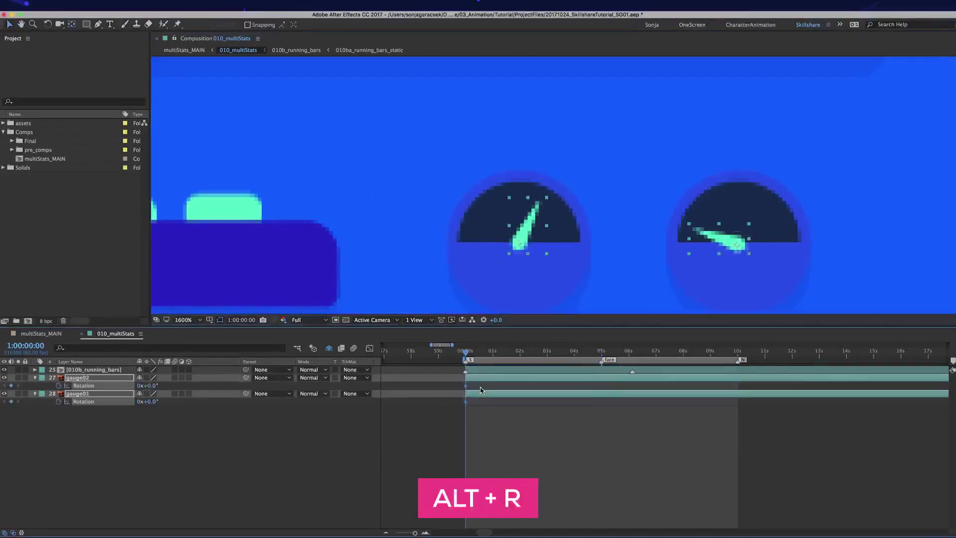
Step: Keyframe gauge01's rotation at -90° at 1:00:00:50
{"action": "key", "text": "shift+Page_Up"}
{"action": "left_click", "coordinate": [301, 413]}
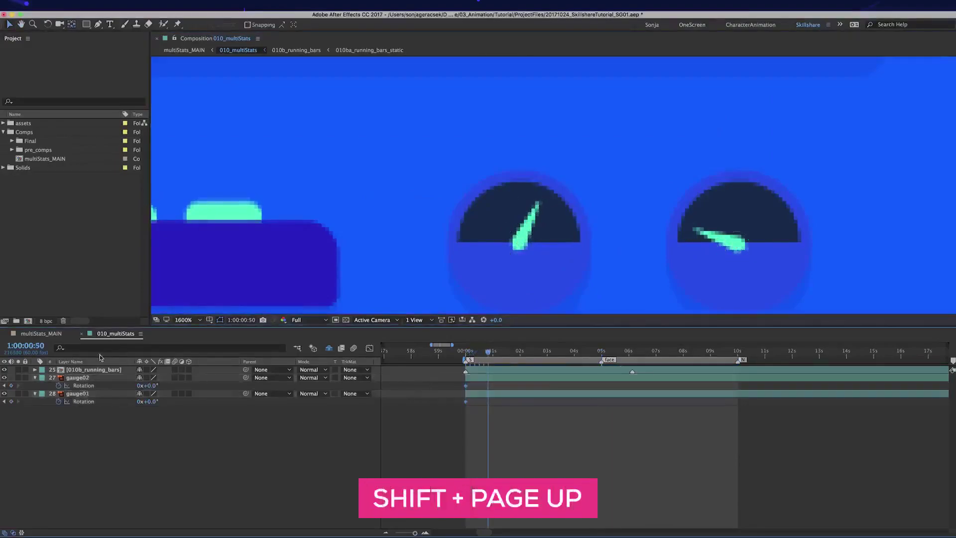
{"action": "left_click", "coordinate": [110, 400]}
{"action": "left_click", "coordinate": [149, 401]}
{"action": "type", "text": "-90"}
{"action": "key", "text": "Return"}
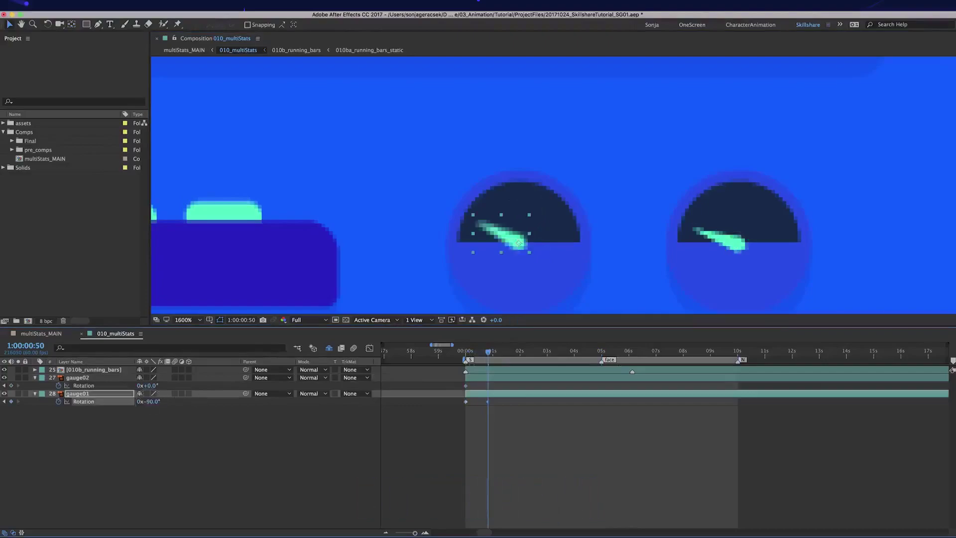
Step: Keyframe gauge02's rotation at 90° at 1:00:00:50 and apply Easy Ease to both gauges' Rotation keyframes
{"action": "left_click", "coordinate": [129, 378]}
{"action": "left_click", "coordinate": [149, 385]}
{"action": "type", "text": "9"}
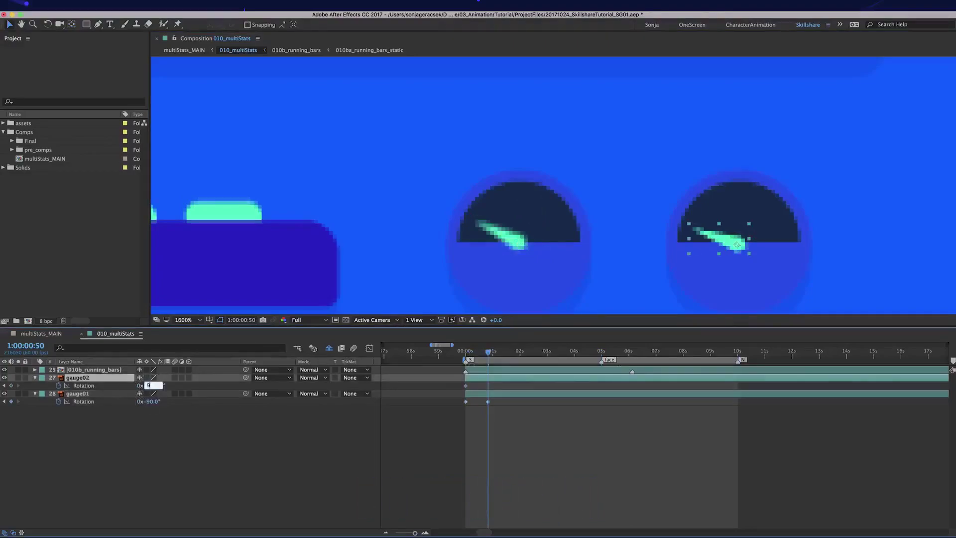
{"action": "type", "text": "0"}
{"action": "key", "text": "Return"}
{"action": "left_click_drag", "start_coordinate": [499, 381], "coordinate": [460, 417]}
{"action": "key", "text": "F9"}
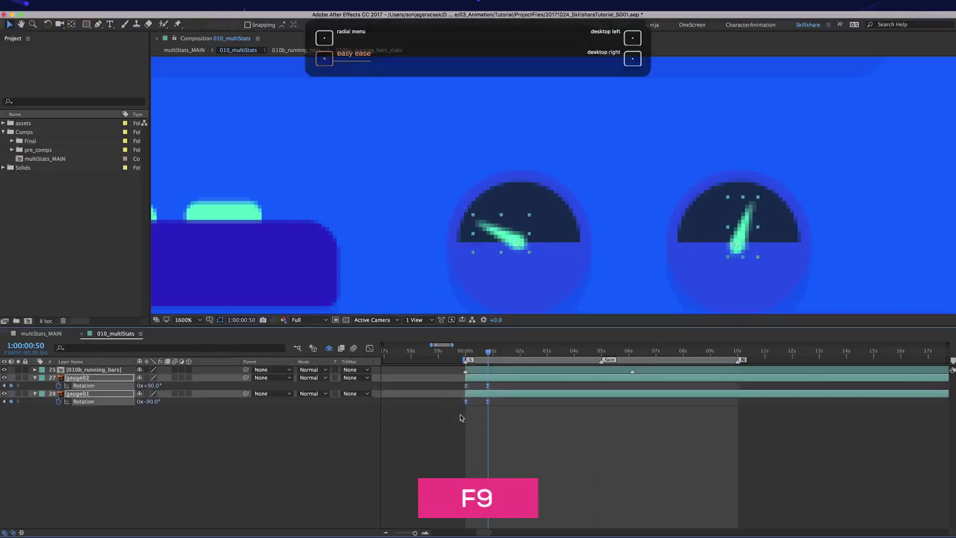
Step: Add the expression loopOut(type = "pingpong", numKeyframes = 0) to gauge01's Rotation
{"action": "key", "text": "Home"}
{"action": "left_click", "coordinate": [428, 434]}
{"action": "left_click", "coordinate": [59, 402], "text": "alt"}
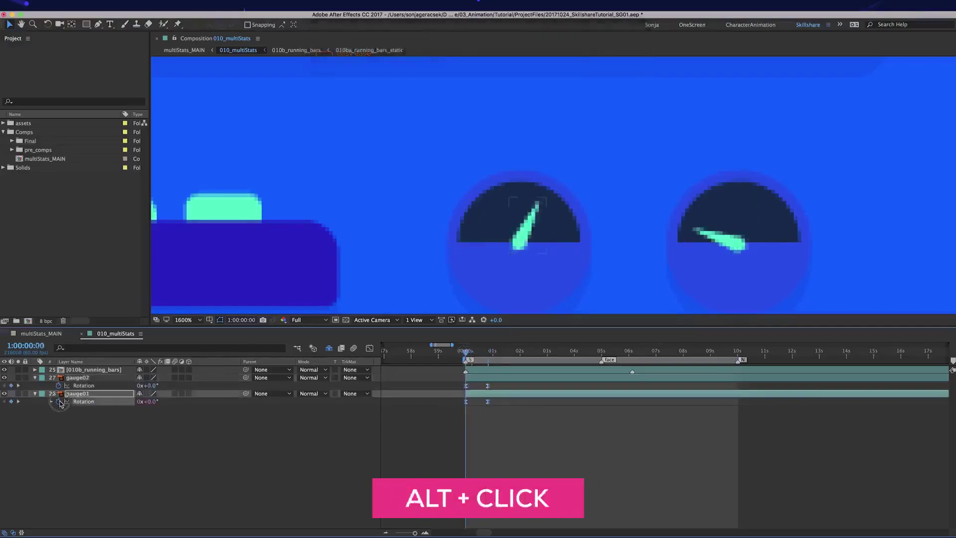
{"action": "left_click", "coordinate": [171, 410]}
{"action": "mouse_move", "coordinate": [206, 511]}
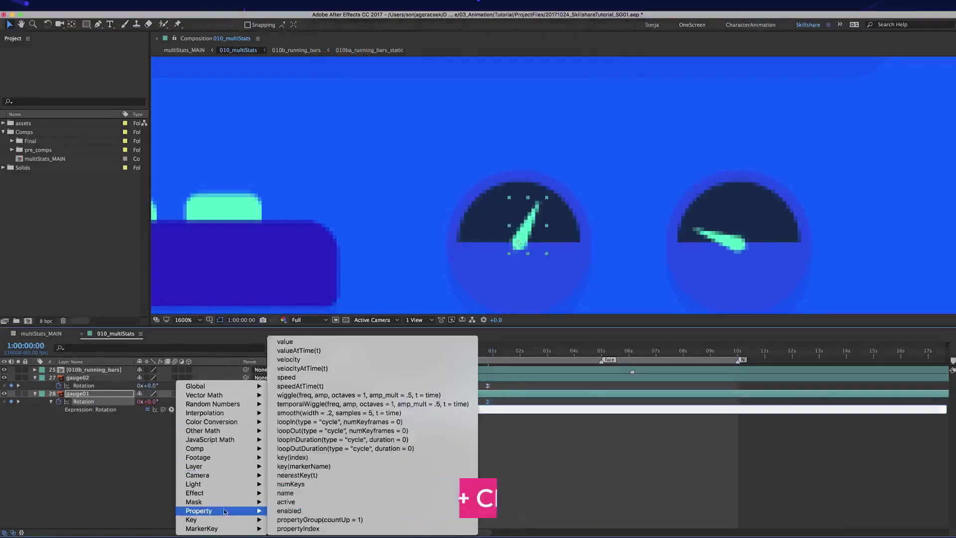
{"action": "left_click", "coordinate": [317, 431]}
{"action": "double_click", "coordinate": [434, 408]}
{"action": "type", "text": "pinpong"}
{"action": "key", "text": "KP_Enter"}
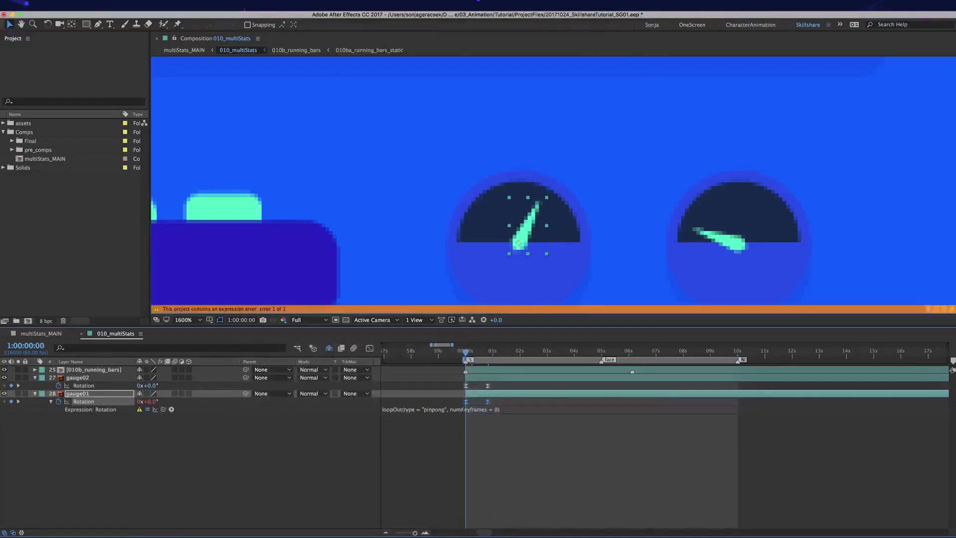
{"action": "left_click", "coordinate": [433, 409]}
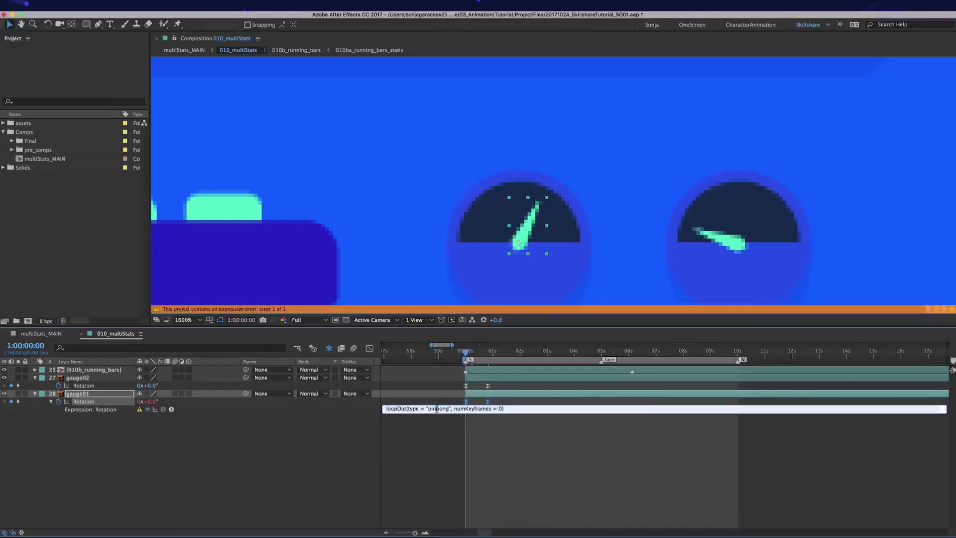
{"action": "type", "text": "g"}
{"action": "key", "text": "KP_Enter"}
Step: Copy only gauge01's Rotation expression onto gauge02 and check the whole machine at the end of the loop
{"action": "right_click", "coordinate": [90, 401]}
{"action": "left_click", "coordinate": [120, 477]}
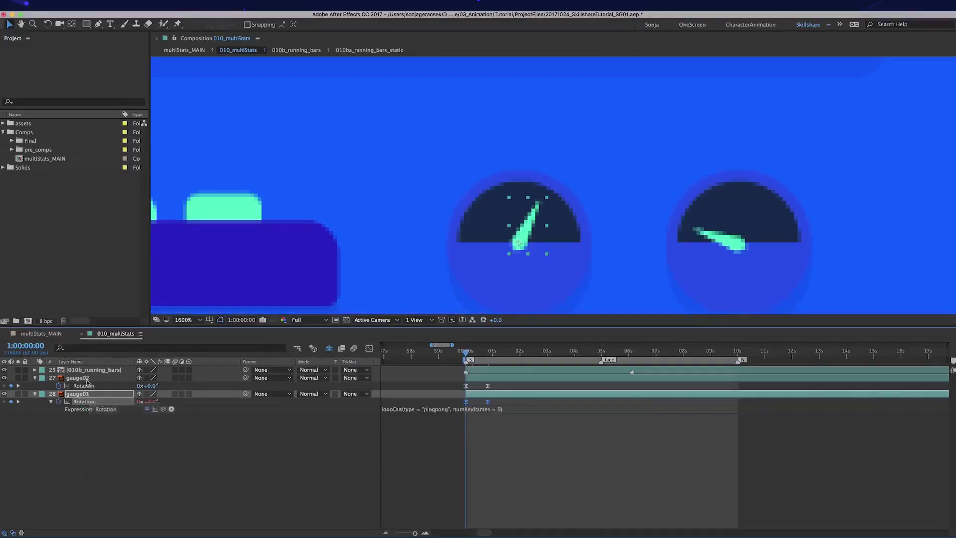
{"action": "left_click", "coordinate": [85, 380]}
{"action": "key", "text": "super+v"}
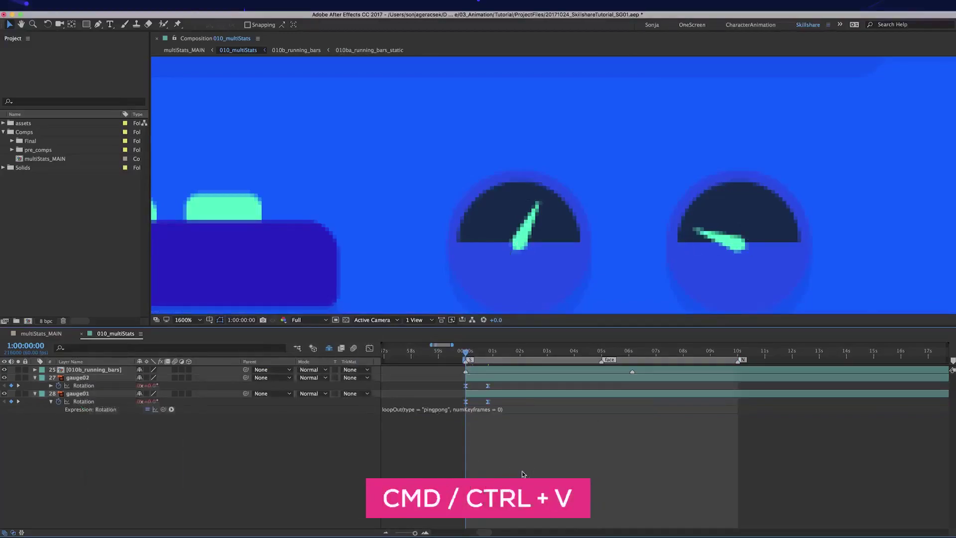
{"action": "key", "text": "alt+slash"}
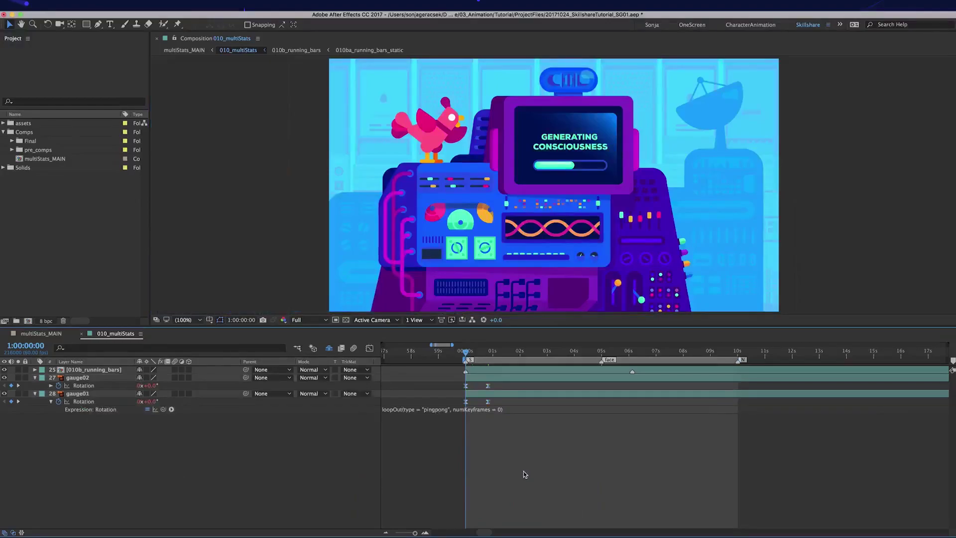
{"action": "key", "text": "super+End"}
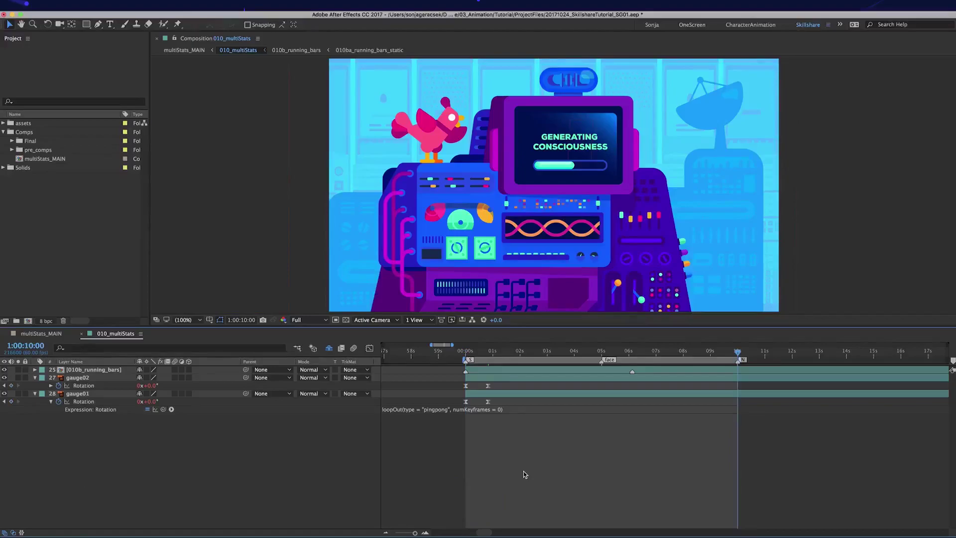
Step: Move the last Time Remap keyframe of 010b_running_bars to 1:00:05:00 and compare its frame with the first one
{"action": "left_click", "coordinate": [552, 371]}
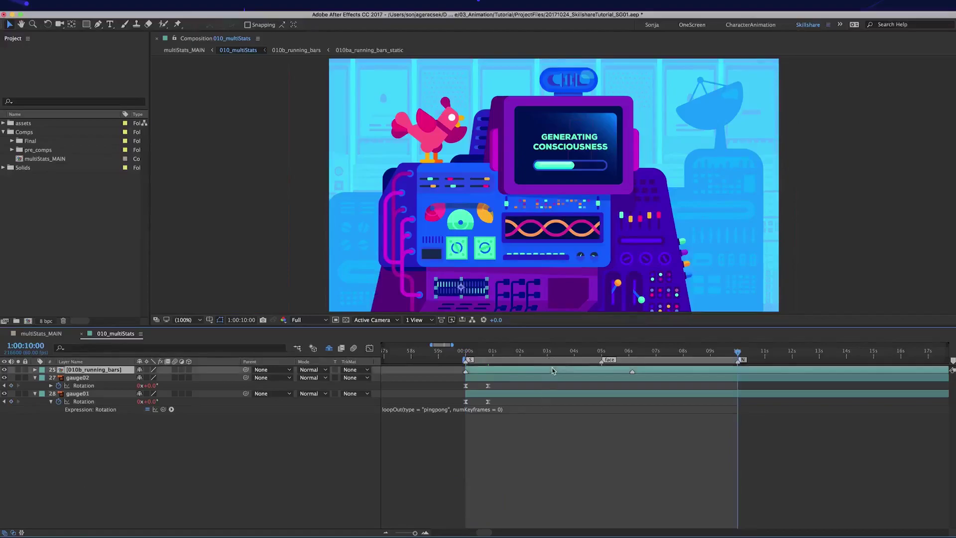
{"action": "key", "text": "u"}
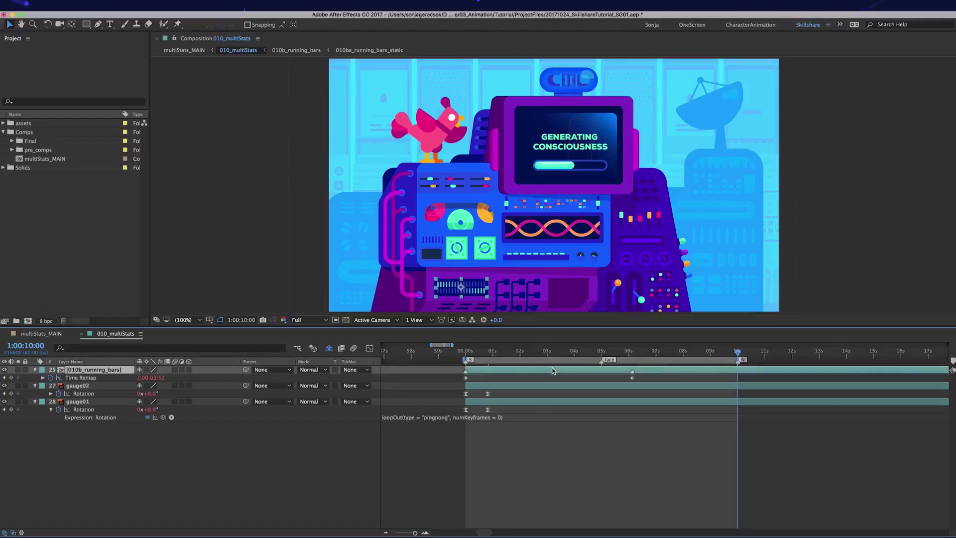
{"action": "left_click", "coordinate": [632, 378]}
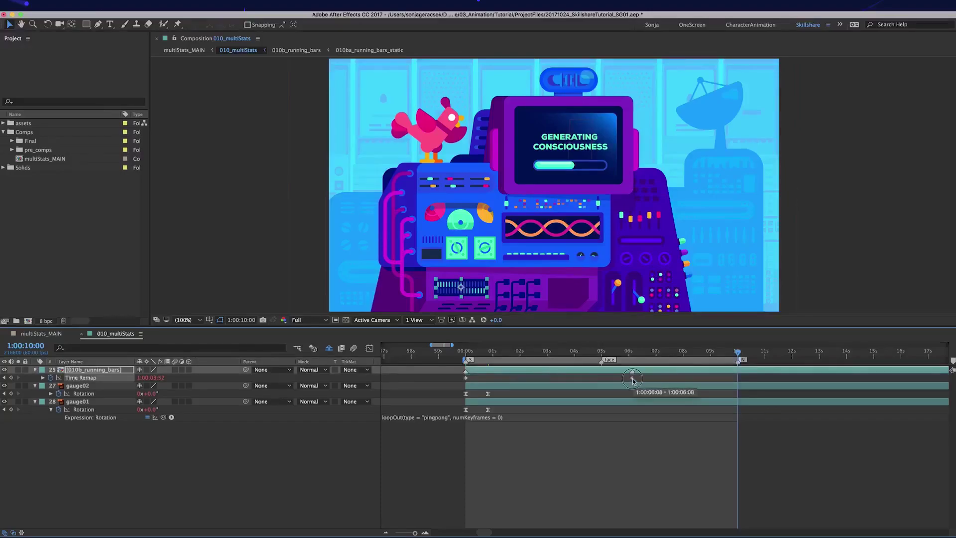
{"action": "left_click_drag", "start_coordinate": [633, 381], "coordinate": [599, 383]}
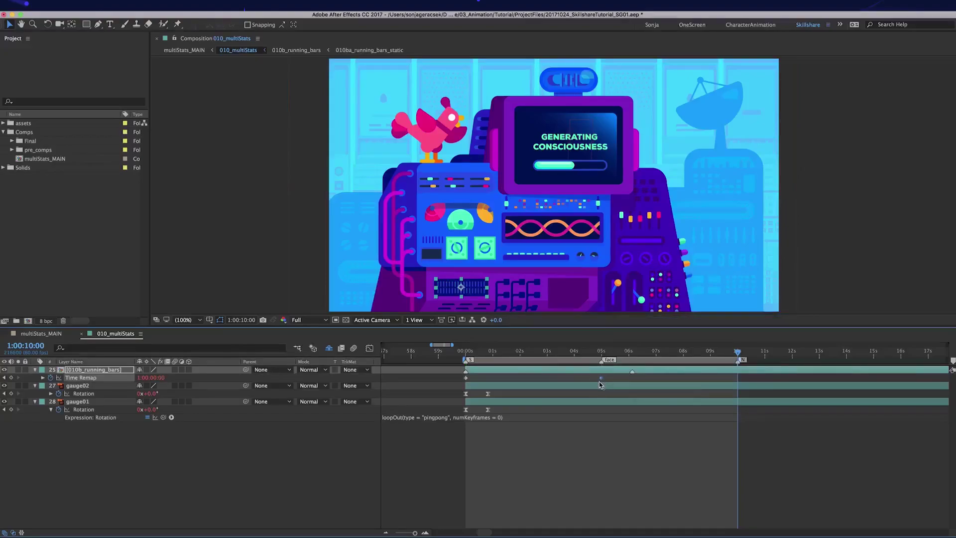
{"action": "left_click", "coordinate": [600, 352]}
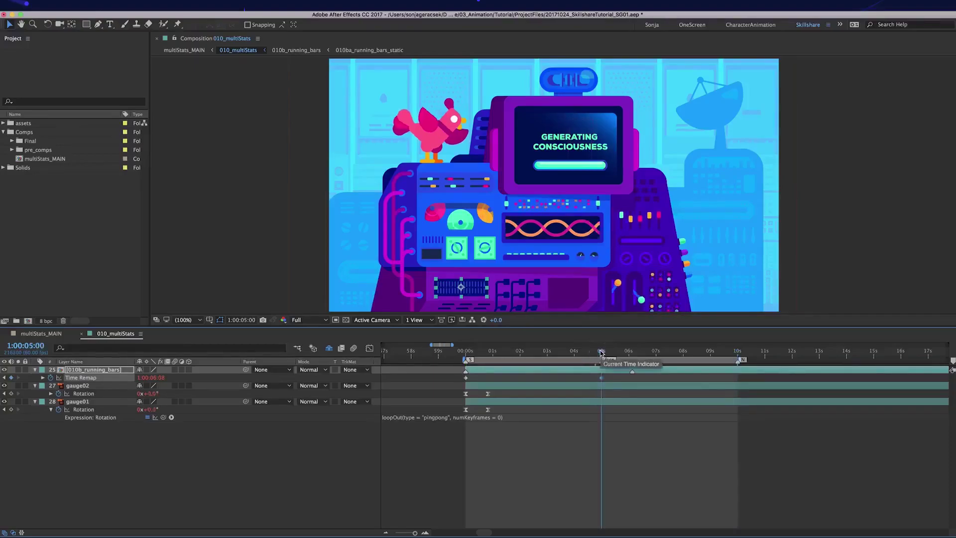
{"action": "key", "text": "Home"}
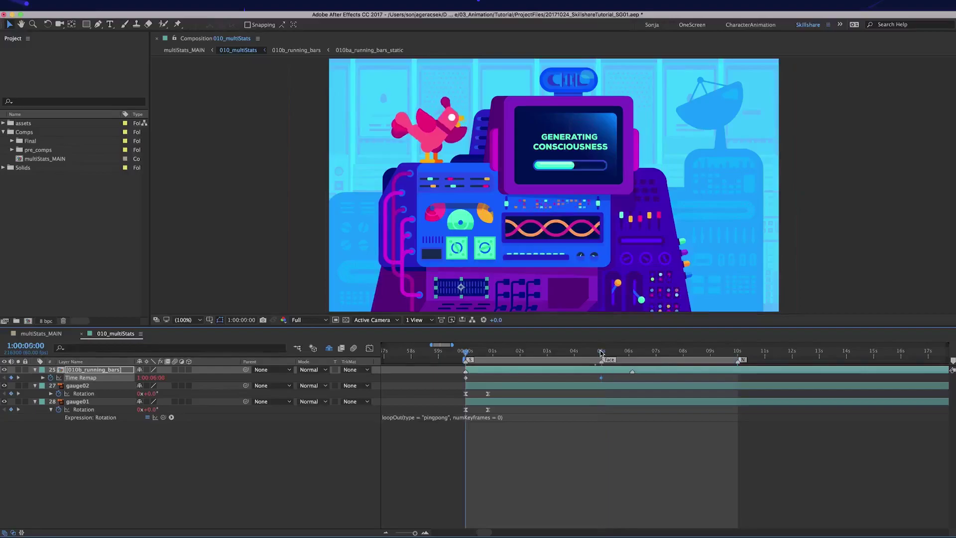
Step: Preview the machine animation around the end of the work area to check the loop
{"action": "key", "text": "shift+End"}
{"action": "key", "text": "space"}
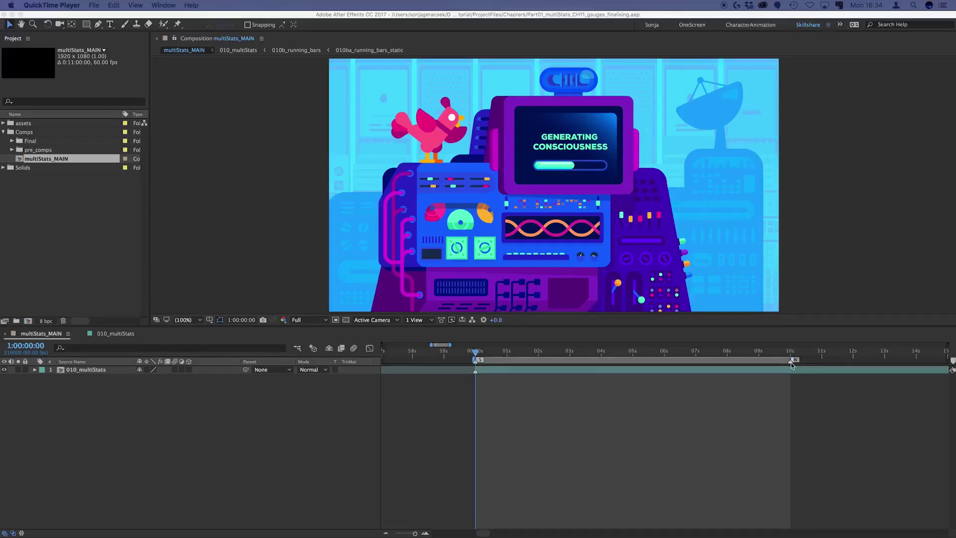
Step: Send the multiStats_MAIN composition to the Adobe Media Encoder queue and select its queue entry
{"action": "left_click", "coordinate": [65, 160]}
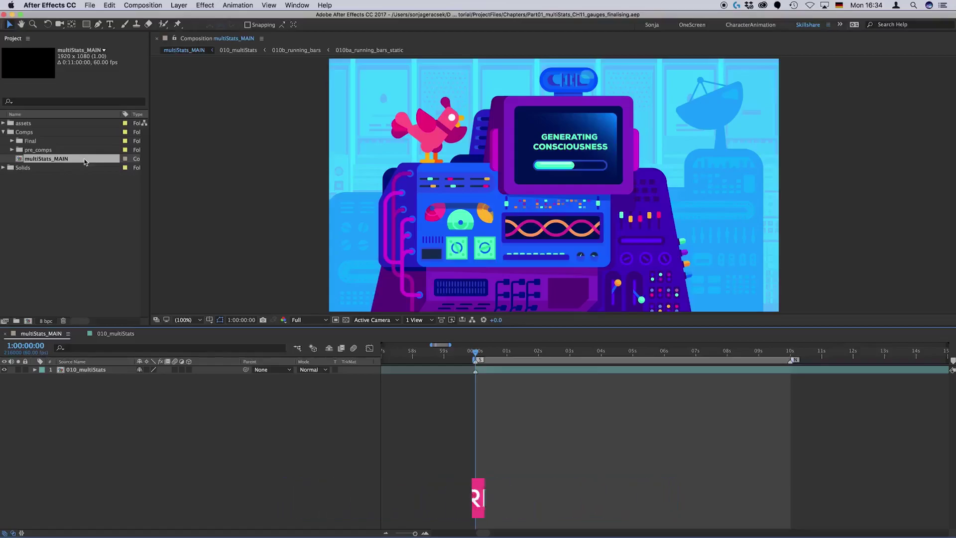
{"action": "key", "text": "super+alt+m"}
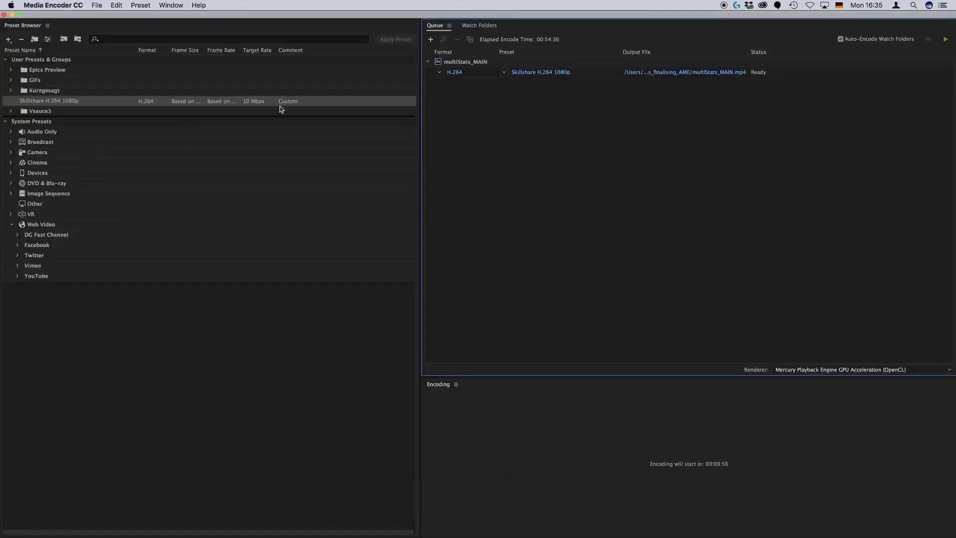
{"action": "left_click", "coordinate": [480, 64]}
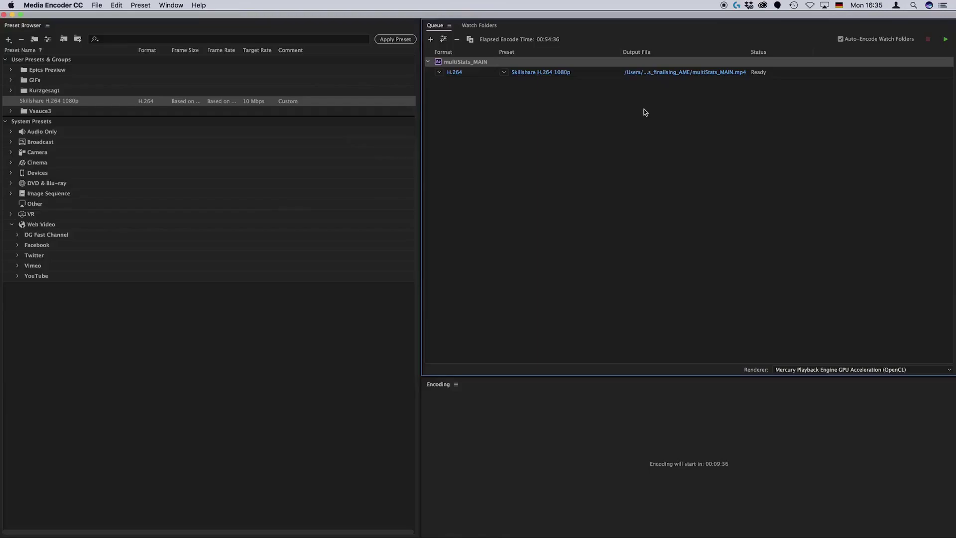
Step: Examine the YouTube and Vimeo web video presets and collapse both groups again
{"action": "left_click", "coordinate": [17, 279]}
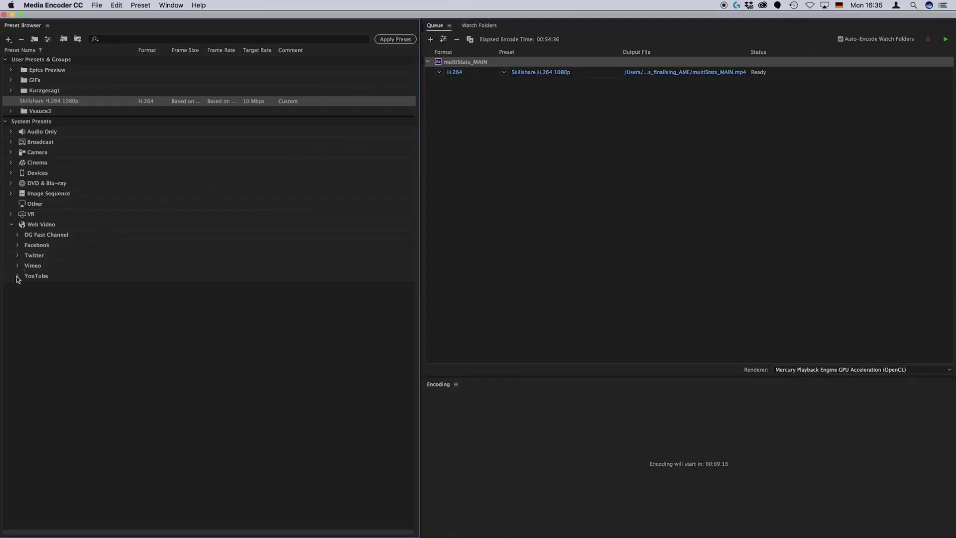
{"action": "left_click", "coordinate": [66, 279]}
{"action": "mouse_move", "coordinate": [104, 333]}
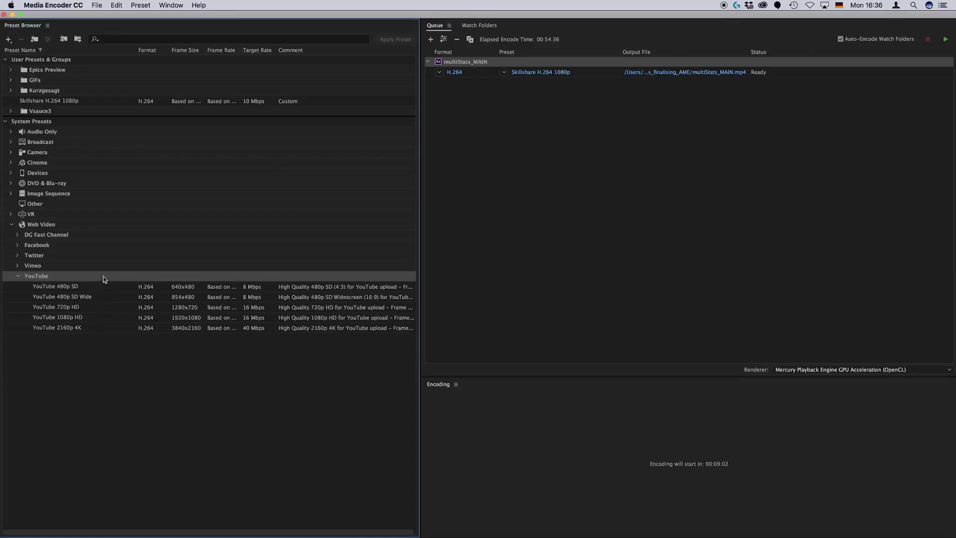
{"action": "left_click", "coordinate": [18, 266]}
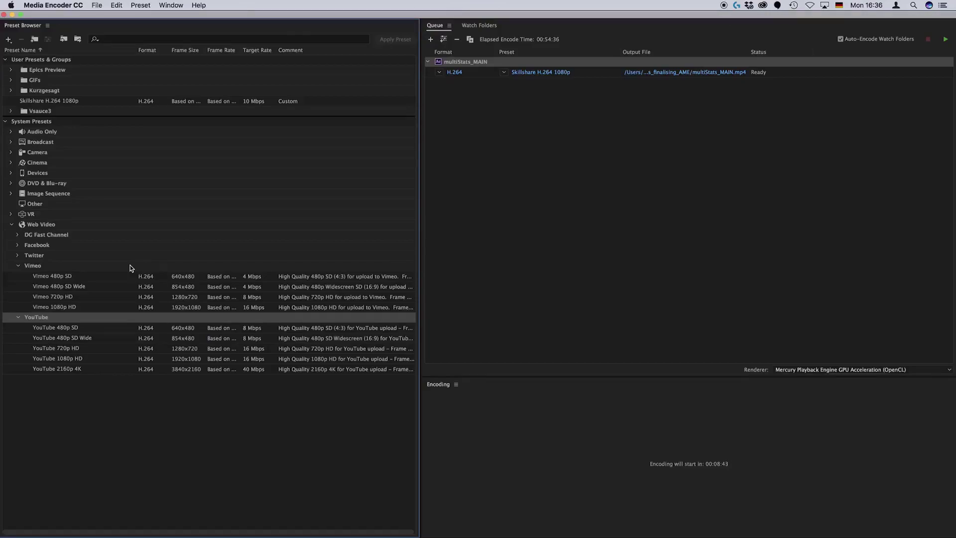
{"action": "left_click", "coordinate": [21, 276]}
Step: Apply the Skillshare H.264 1080p preset to the queued multiStats_MAIN output and add a second output with the same preset
{"action": "left_click", "coordinate": [99, 101]}
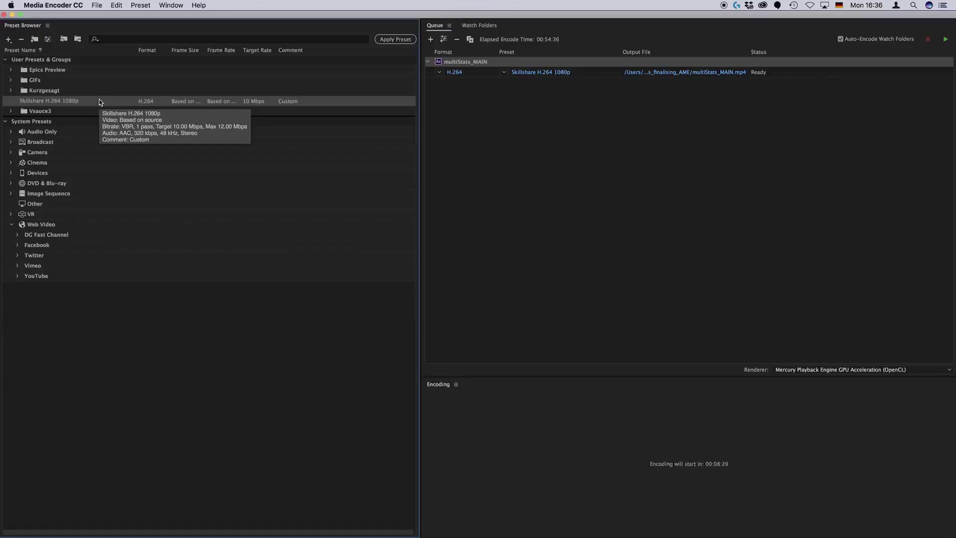
{"action": "left_click_drag", "start_coordinate": [99, 101], "coordinate": [554, 72]}
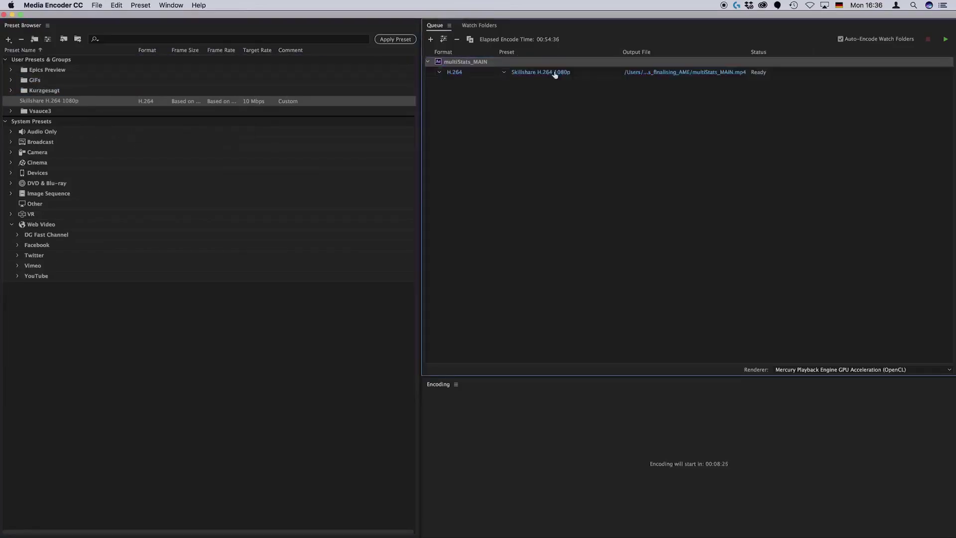
{"action": "left_click", "coordinate": [587, 62]}
{"action": "double_click", "coordinate": [93, 102]}
{"action": "left_click", "coordinate": [581, 72]}
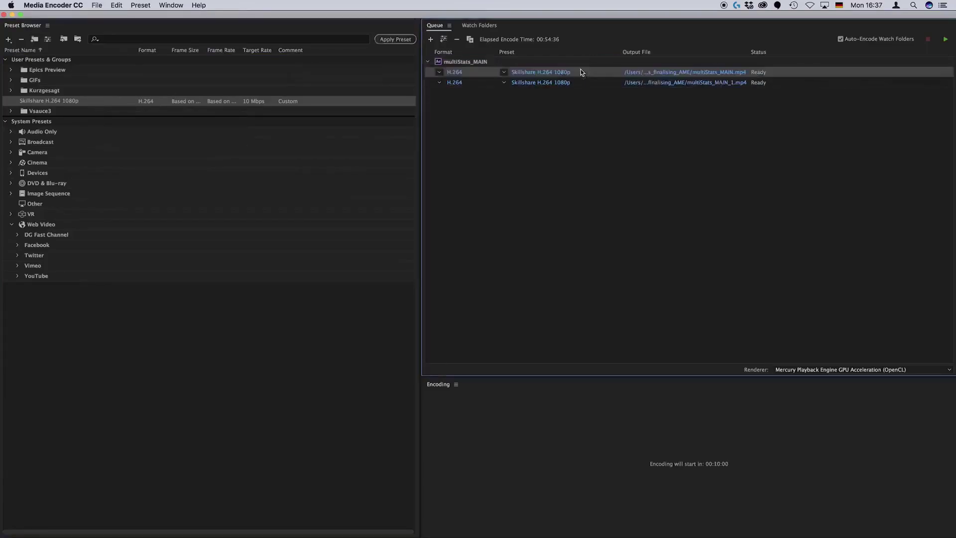
Step: Open the export settings of the multiStats_MAIN output and look through the available export formats
{"action": "left_click", "coordinate": [560, 72]}
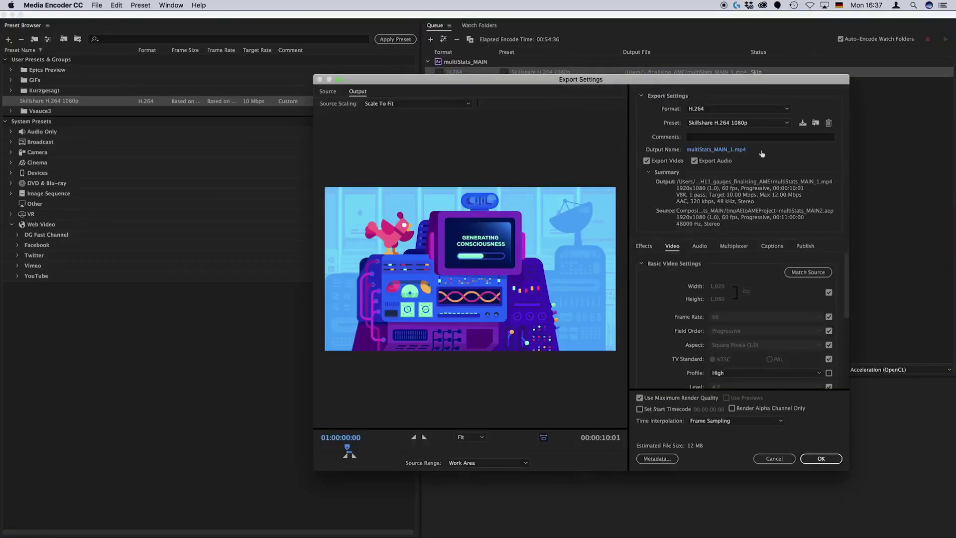
{"action": "left_click", "coordinate": [785, 109]}
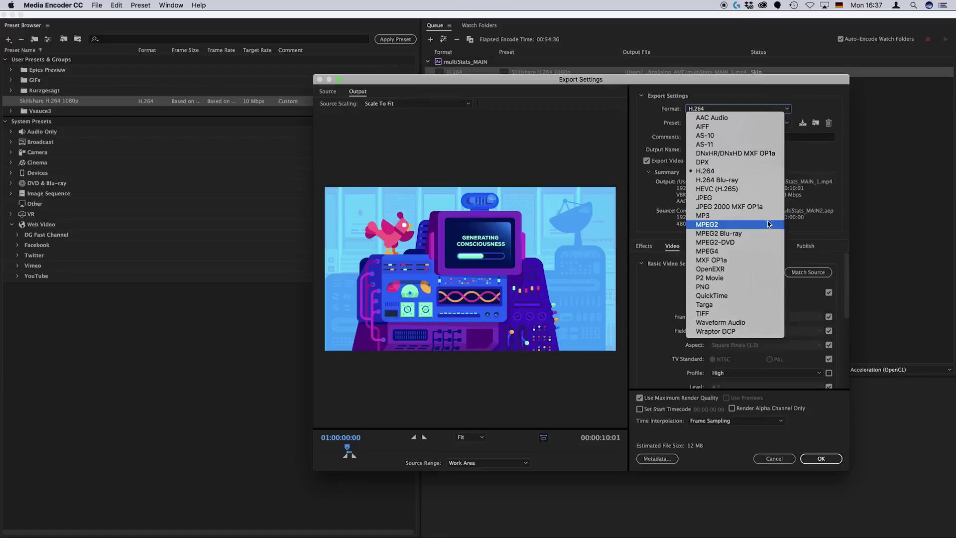
{"action": "left_click", "coordinate": [820, 167]}
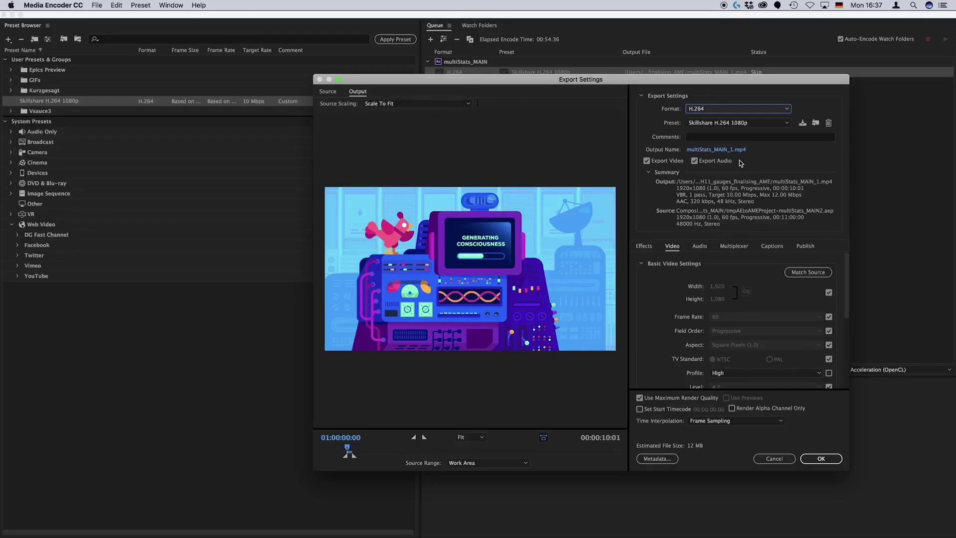
Step: Set the export format to QuickTime with the H.264 video codec
{"action": "left_click", "coordinate": [777, 109]}
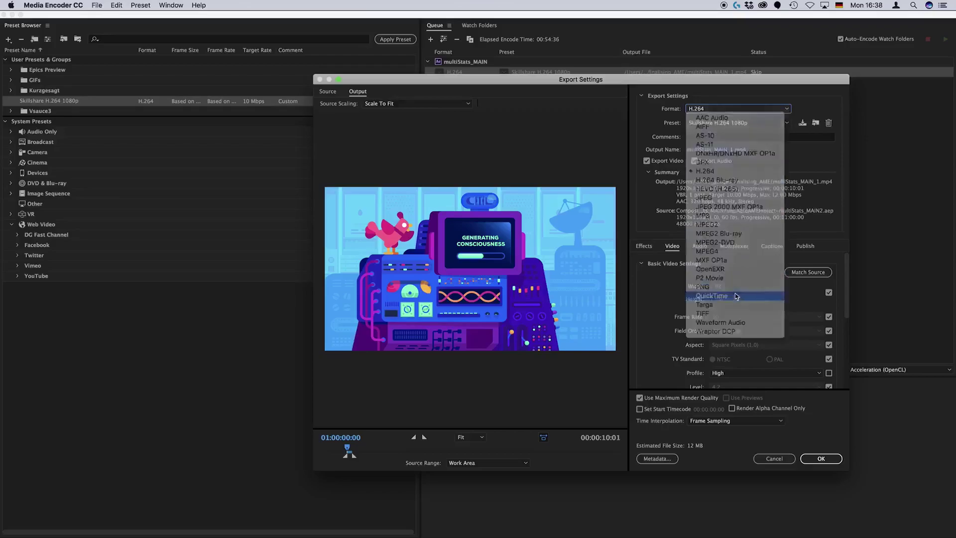
{"action": "left_click", "coordinate": [735, 296]}
{"action": "left_click", "coordinate": [828, 277]}
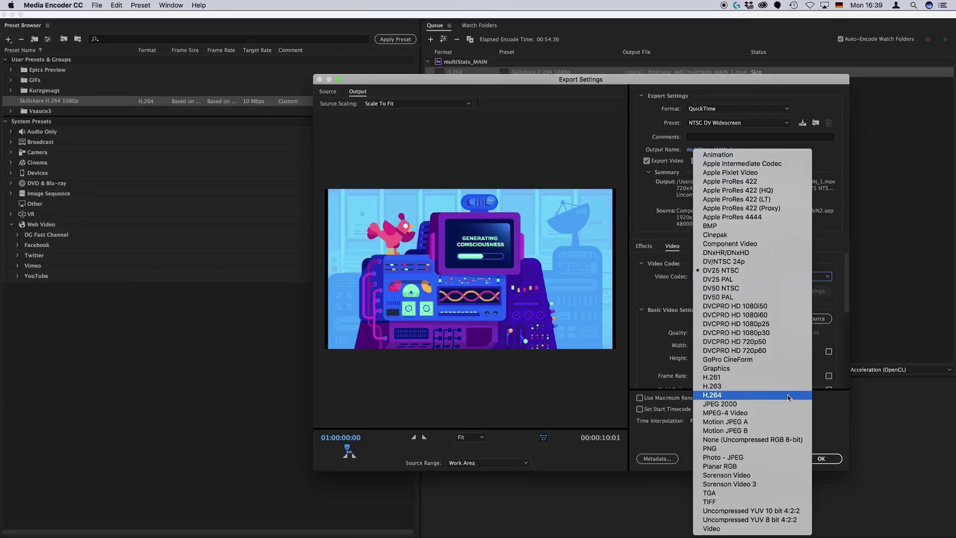
{"action": "left_click", "coordinate": [788, 395]}
Step: Review the QuickTime video settings and enable the data rate limit
{"action": "scroll", "coordinate": [777, 358], "scroll_direction": "down", "scroll_amount": 5}
{"action": "scroll", "coordinate": [779, 359], "scroll_direction": "up", "scroll_amount": 2}
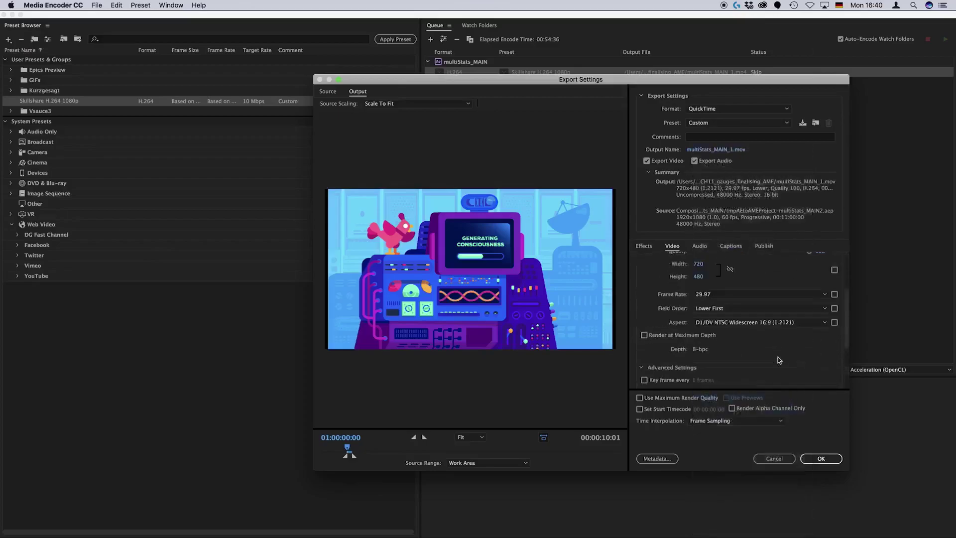
{"action": "scroll", "coordinate": [779, 359], "scroll_direction": "up", "scroll_amount": 1}
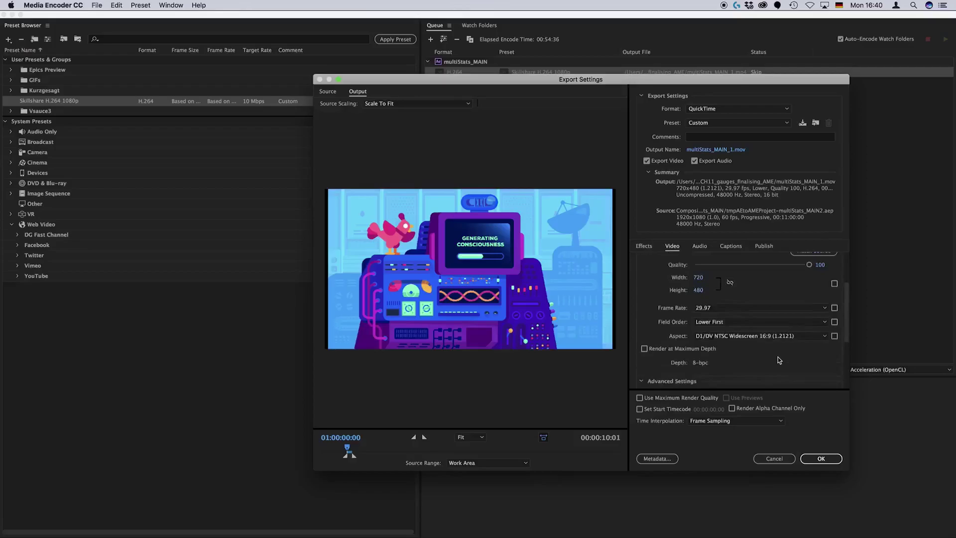
{"action": "scroll", "coordinate": [779, 359], "scroll_direction": "down", "scroll_amount": 3}
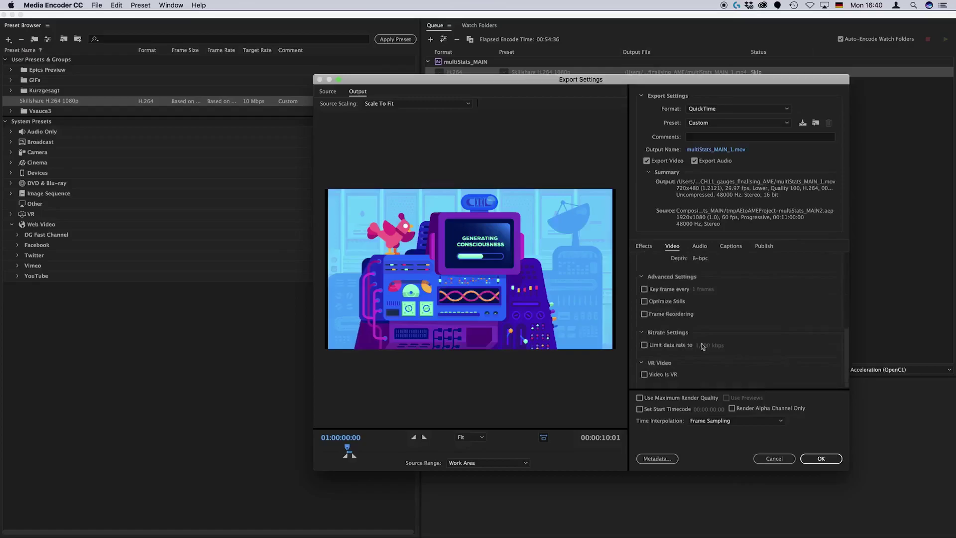
{"action": "left_click", "coordinate": [644, 344]}
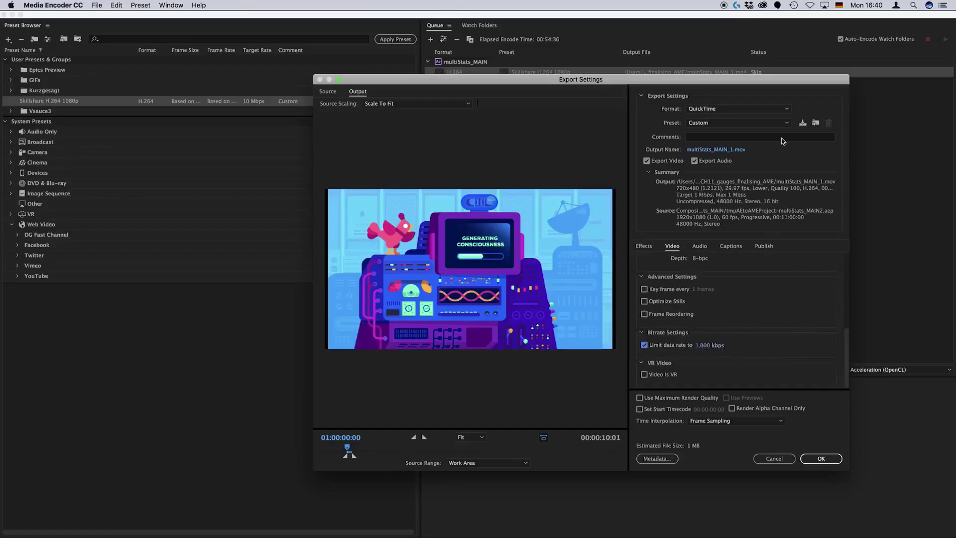
Step: Set the export format to H.264 and review its bitrate and basic video settings
{"action": "left_click", "coordinate": [786, 109]}
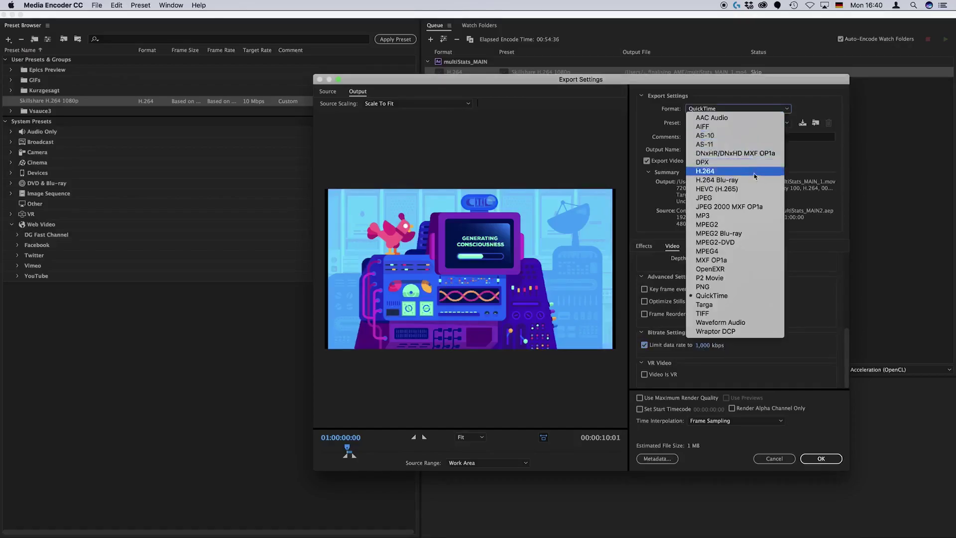
{"action": "left_click", "coordinate": [737, 172]}
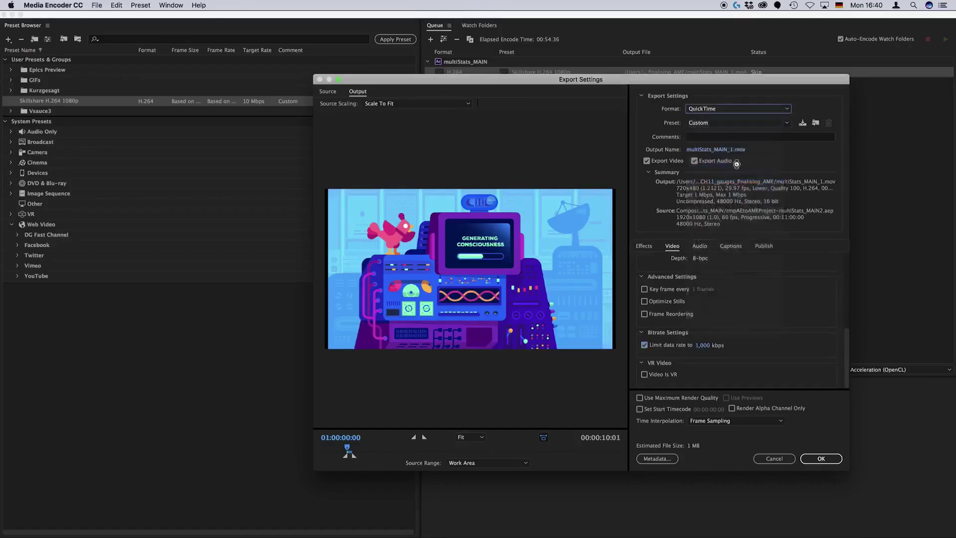
{"action": "scroll", "coordinate": [804, 341], "scroll_direction": "down", "scroll_amount": 3}
{"action": "scroll", "coordinate": [805, 341], "scroll_direction": "down", "scroll_amount": 3}
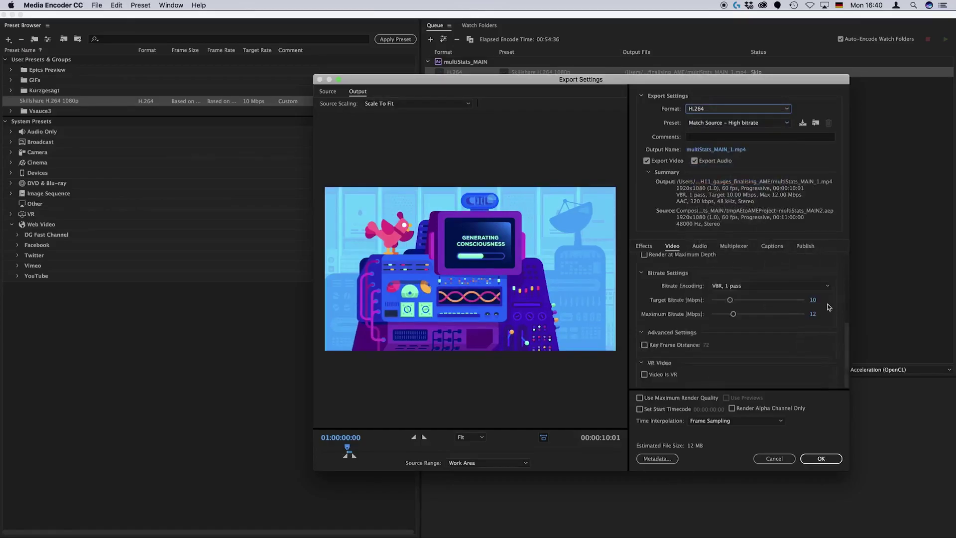
{"action": "scroll", "coordinate": [829, 307], "scroll_direction": "up", "scroll_amount": 6}
{"action": "scroll", "coordinate": [829, 307], "scroll_direction": "up", "scroll_amount": 1}
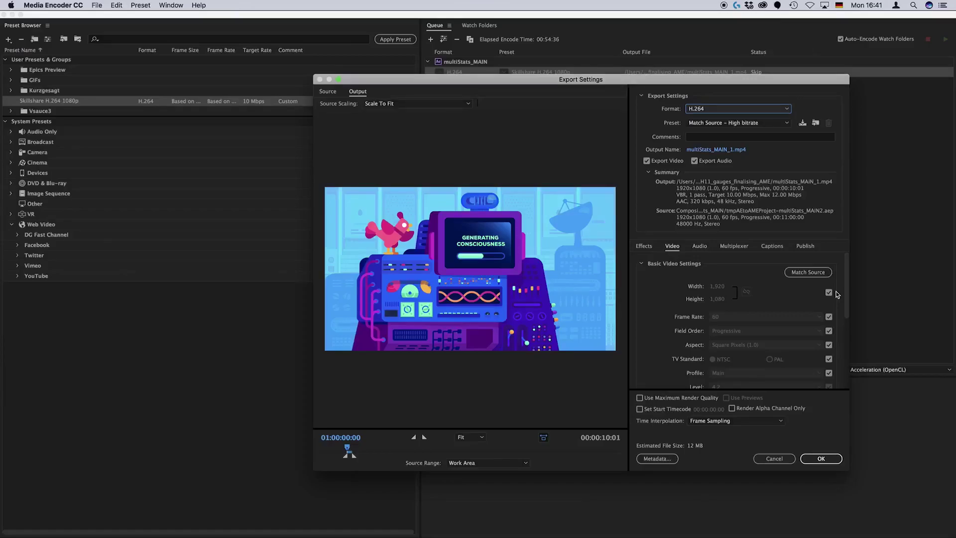
Step: Release the frame size and frame rate from source matching to inspect their options, and match both to the source again
{"action": "left_click", "coordinate": [829, 293]}
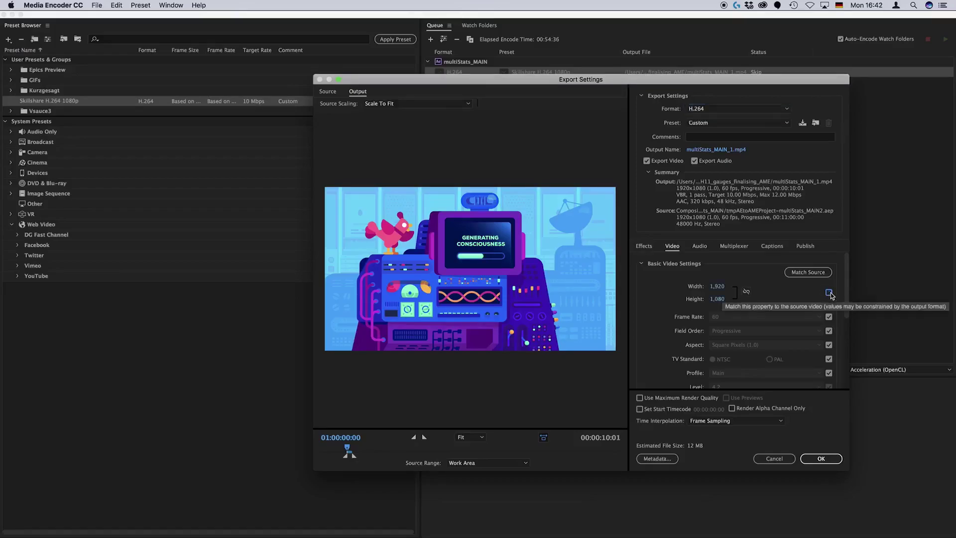
{"action": "left_click", "coordinate": [715, 287]}
{"action": "left_click", "coordinate": [828, 317]}
{"action": "left_click", "coordinate": [728, 321]}
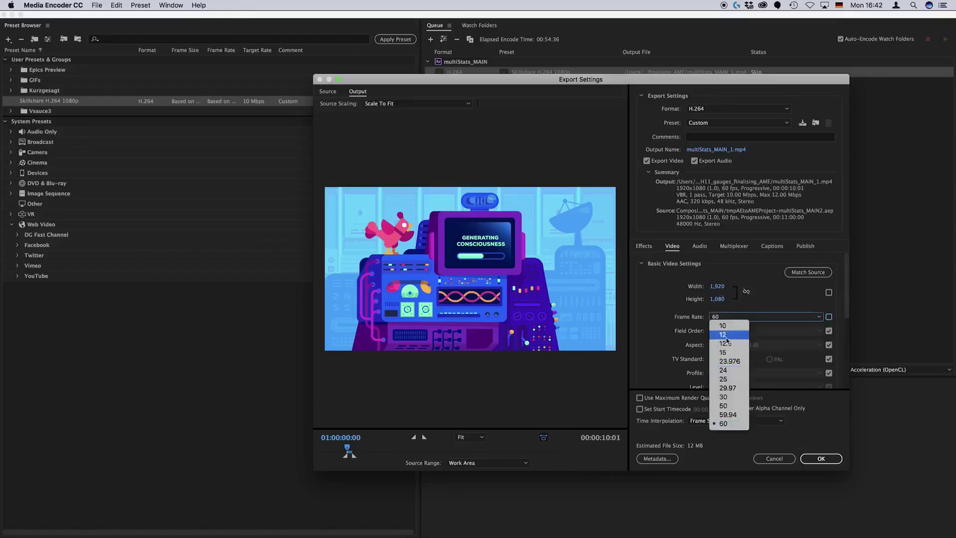
{"action": "left_click", "coordinate": [797, 298]}
{"action": "left_click", "coordinate": [828, 292]}
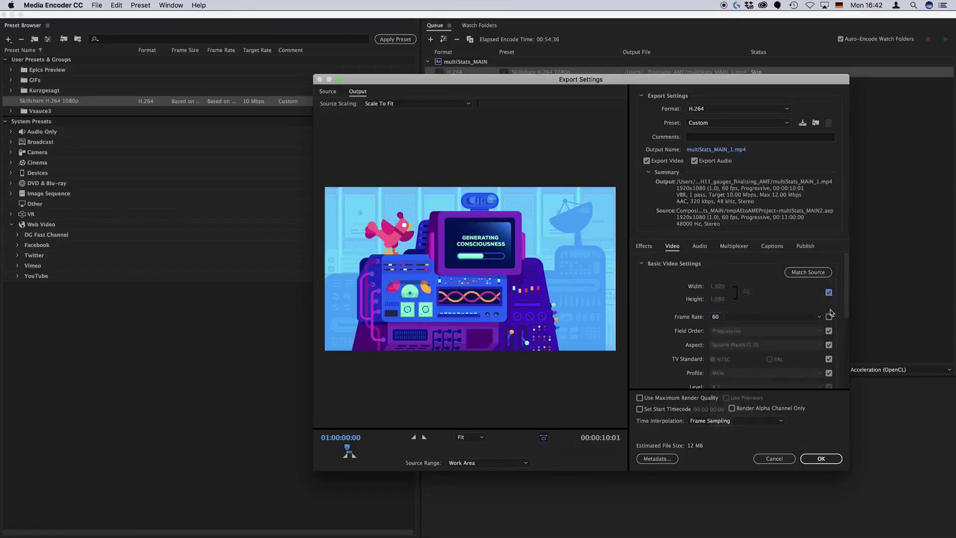
{"action": "left_click", "coordinate": [828, 316]}
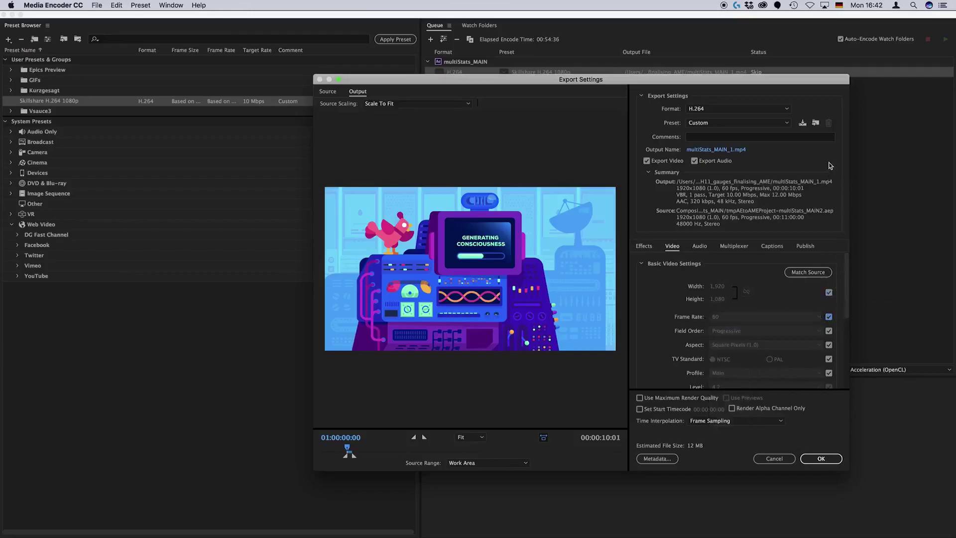
Step: Set the output file to multiStats_V01.mp4 in the Render folder of 03_Animation
{"action": "left_click", "coordinate": [723, 149]}
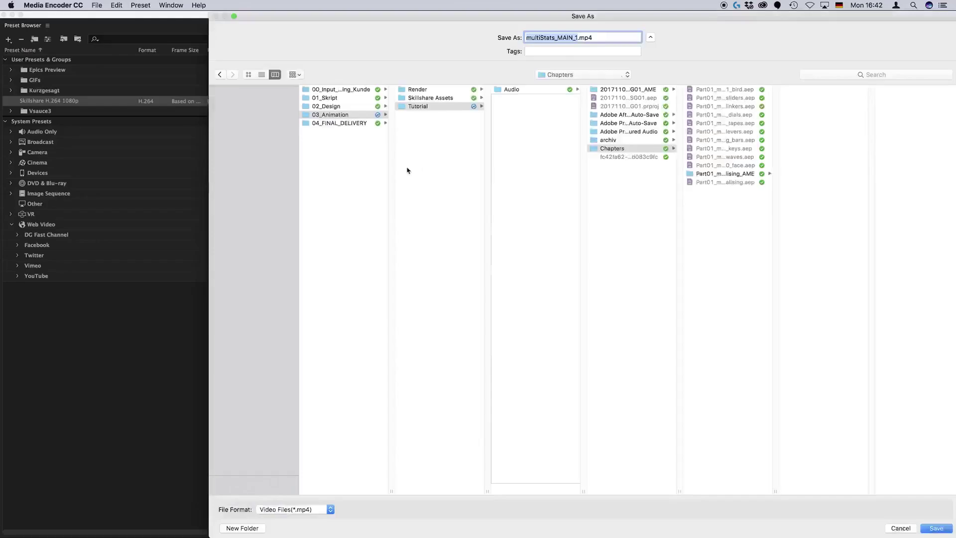
{"action": "left_click", "coordinate": [431, 90]}
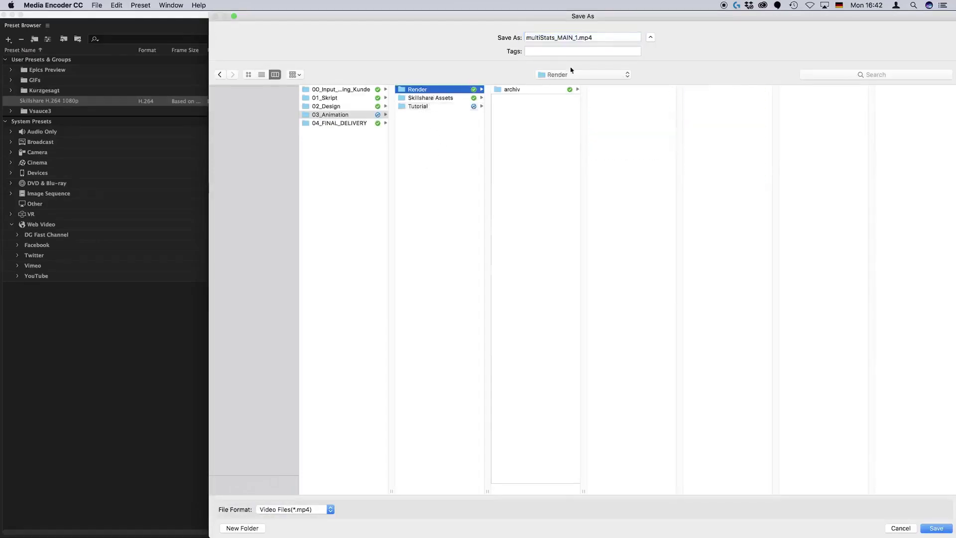
{"action": "left_click", "coordinate": [578, 38]}
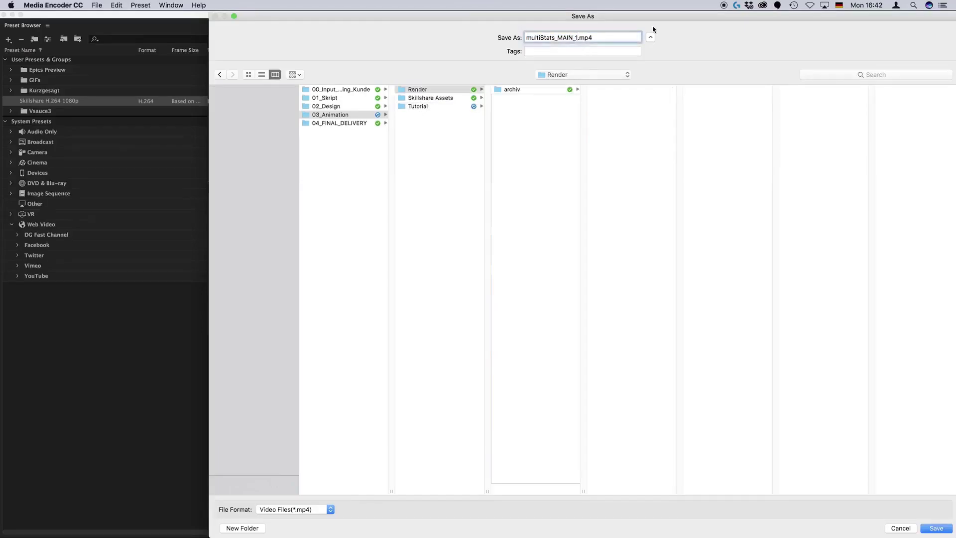
{"action": "key", "text": "BackSpace"}
{"action": "key", "text": "BackSpace"}
{"action": "key", "text": "BackSpace"}
{"action": "key", "text": "BackSpace"}
{"action": "key", "text": "BackSpace"}
{"action": "key", "text": "BackSpace"}
{"action": "type", "text": "V01"}
{"action": "left_click", "coordinate": [936, 528]}
Step: Accept the export settings and start encoding the queue
{"action": "left_click", "coordinate": [840, 459]}
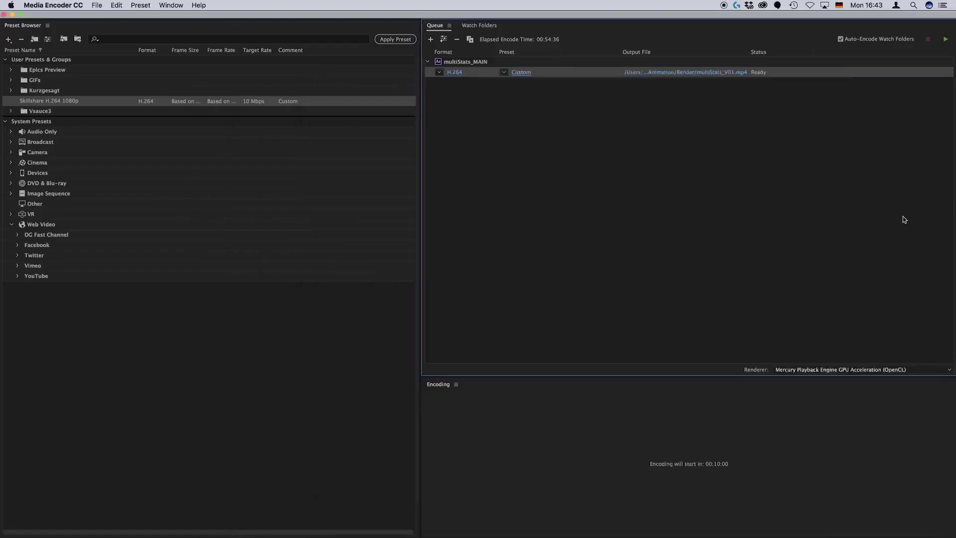
{"action": "left_click", "coordinate": [945, 43]}
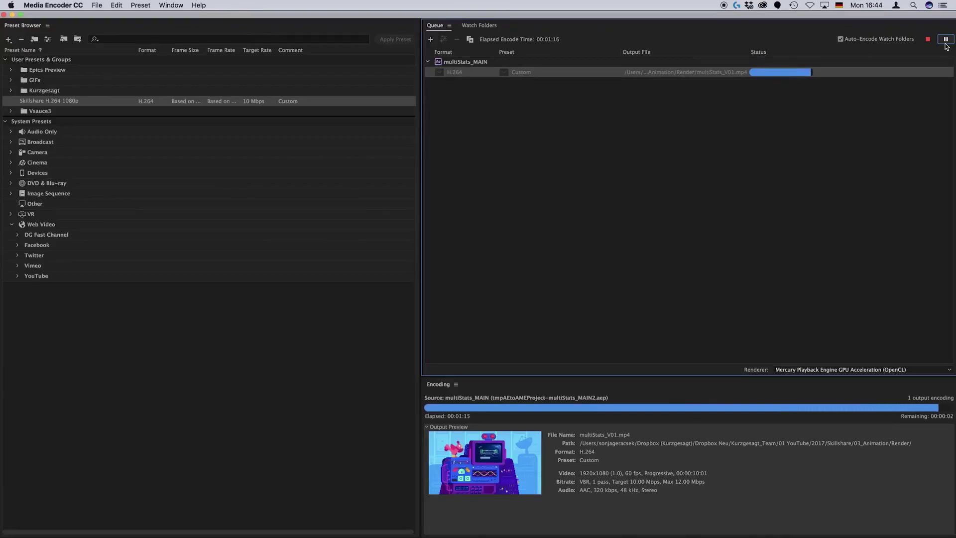
Step: Duplicate the encoded multiStats_MAIN queue entry and give the copy the Skillshare H.264 1080p preset
{"action": "left_click", "coordinate": [476, 64]}
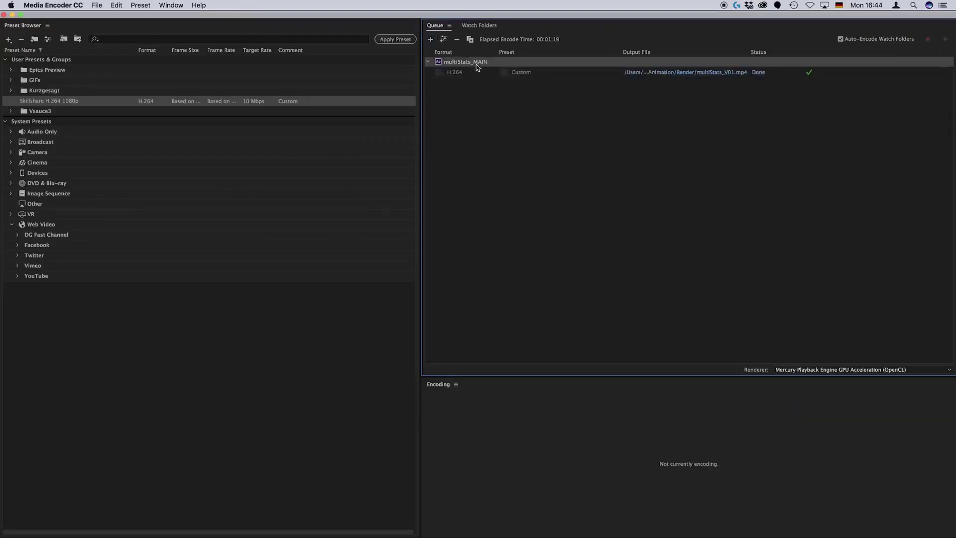
{"action": "key", "text": "super+d"}
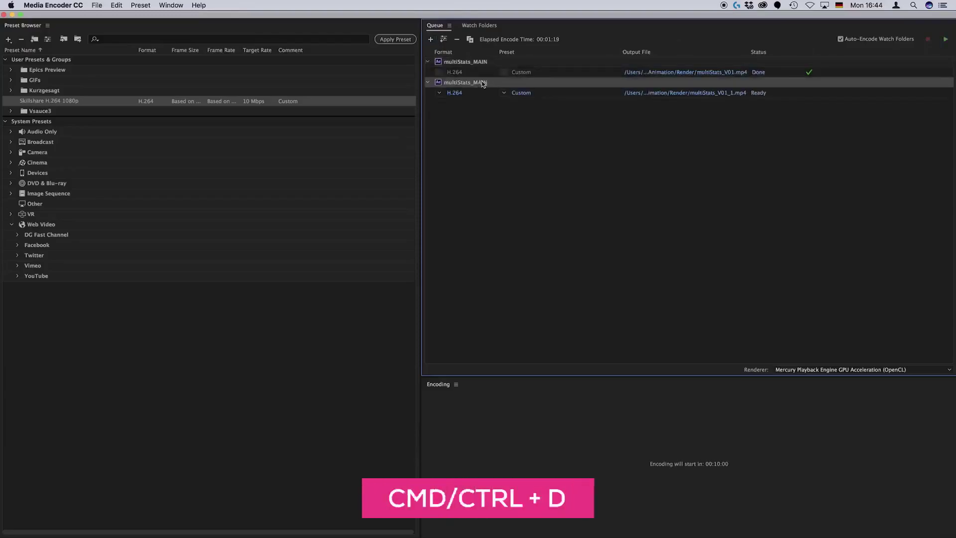
{"action": "left_click", "coordinate": [577, 94]}
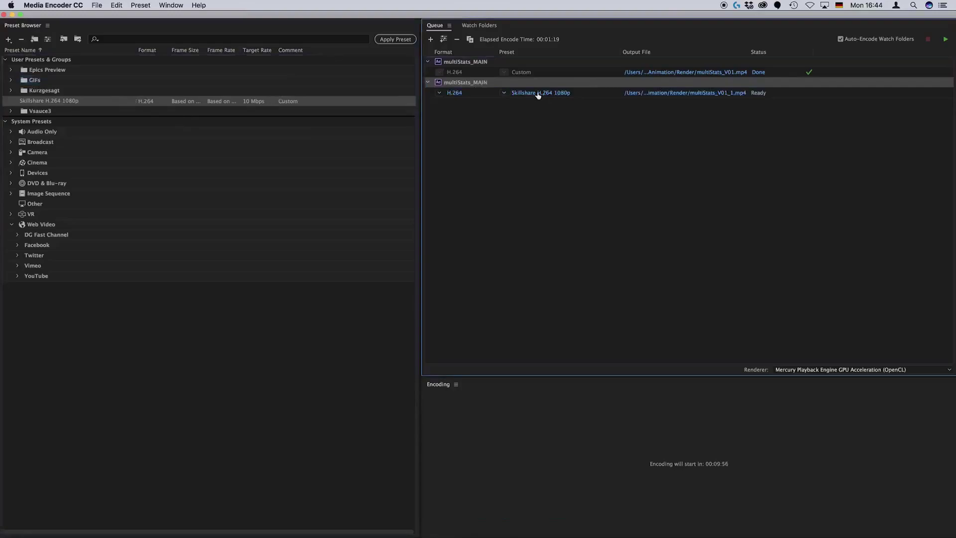
Step: Change the duplicated multiStats_MAIN entry's export format to QuickTime with the H.264 video codec
{"action": "left_click", "coordinate": [537, 94]}
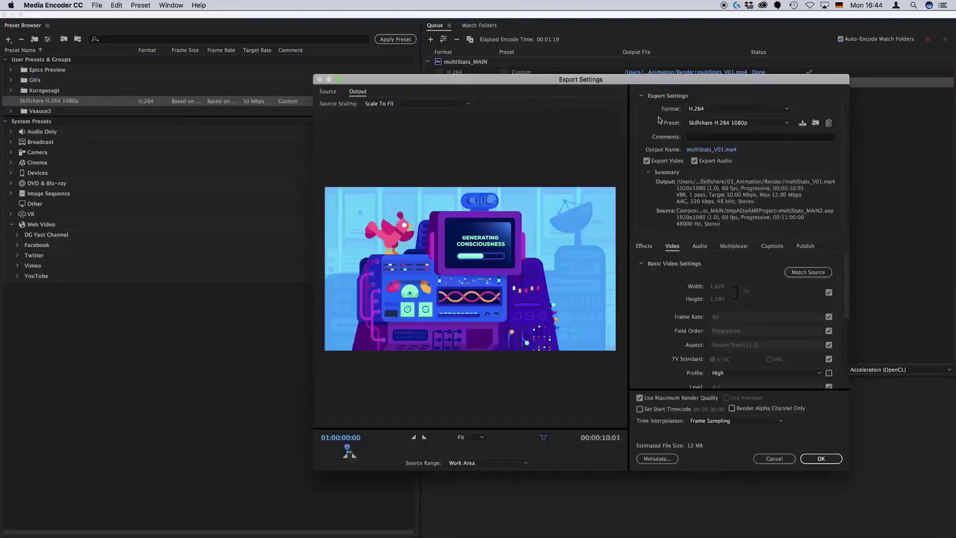
{"action": "left_click", "coordinate": [769, 109]}
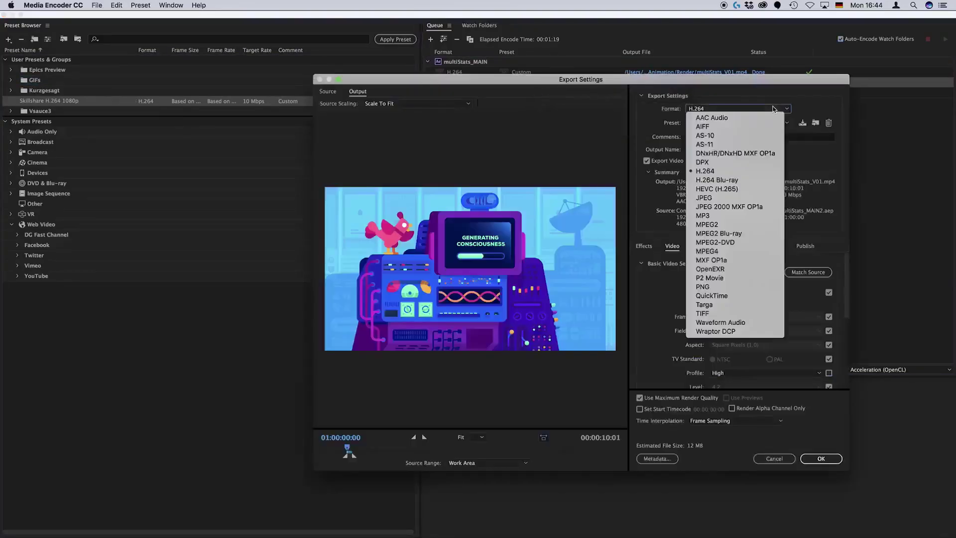
{"action": "left_click", "coordinate": [722, 296]}
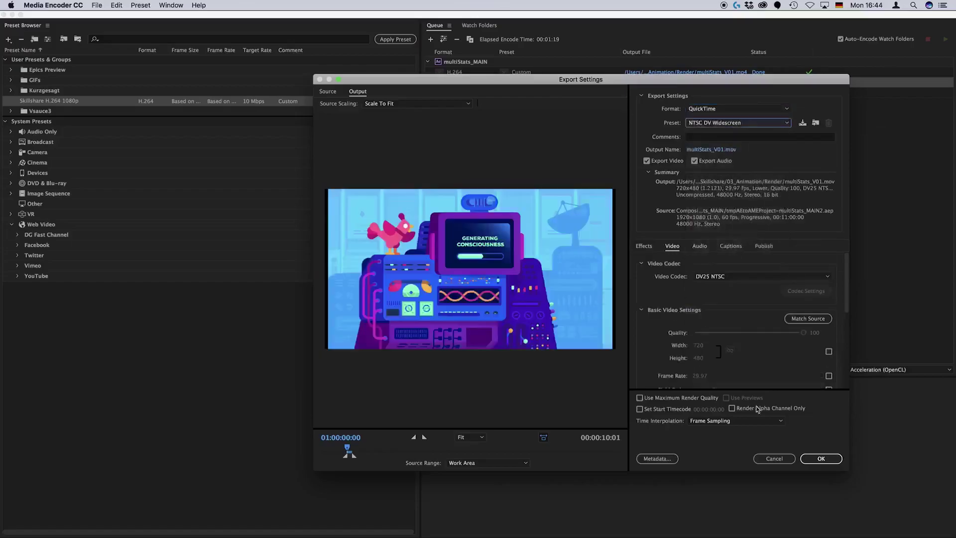
{"action": "left_click", "coordinate": [817, 277]}
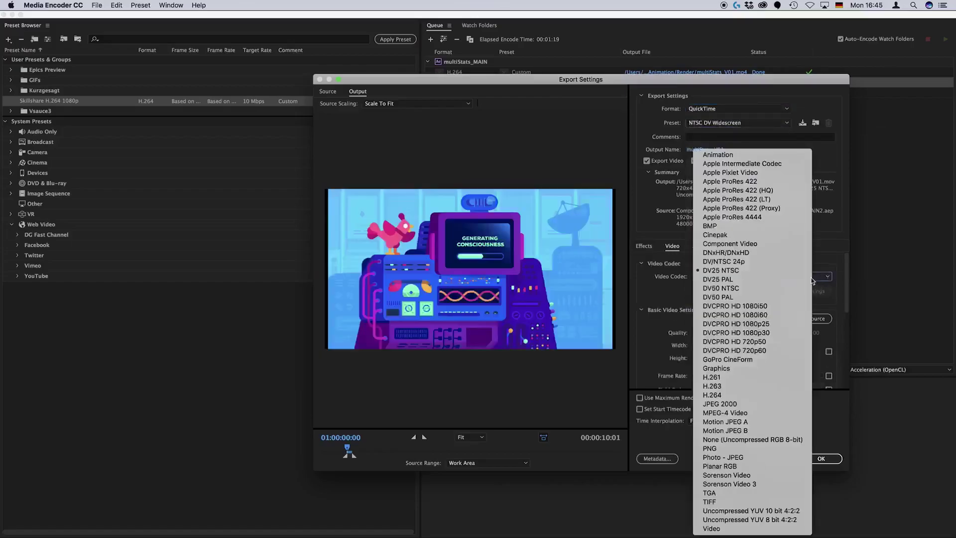
{"action": "left_click", "coordinate": [735, 395]}
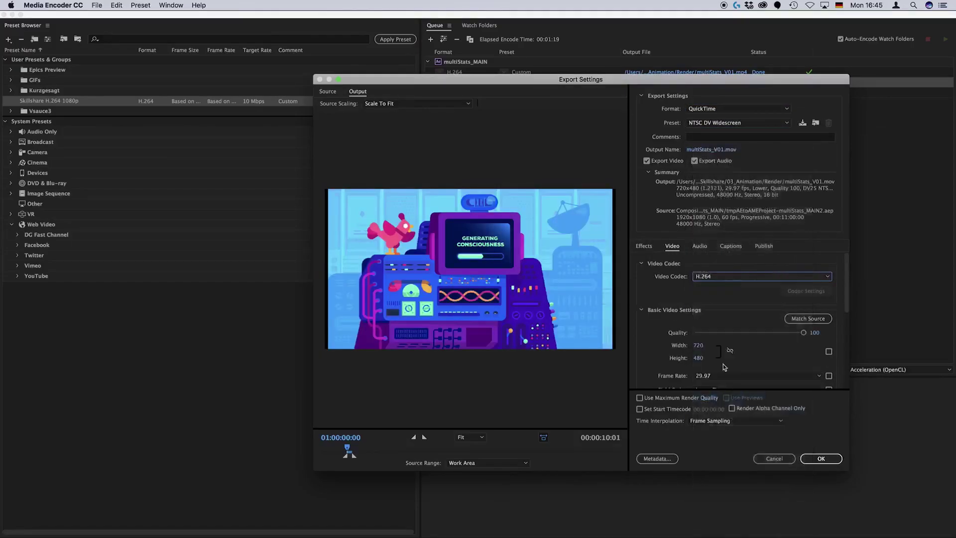
Step: Match the QuickTime export's frame size, frame rate, field order and pixel aspect to the source
{"action": "scroll", "coordinate": [762, 356], "scroll_direction": "down", "scroll_amount": 2}
{"action": "scroll", "coordinate": [765, 361], "scroll_direction": "down", "scroll_amount": 1}
{"action": "left_click", "coordinate": [829, 297]}
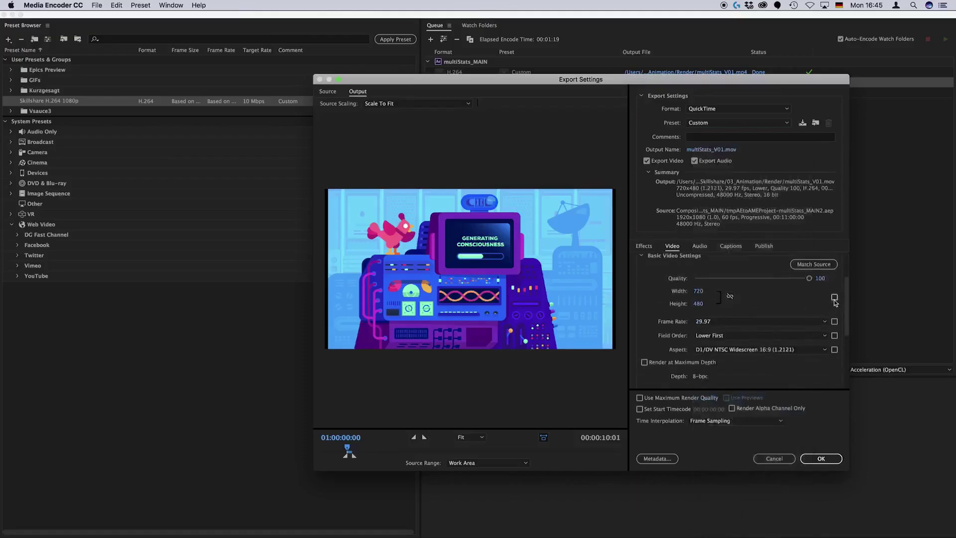
{"action": "left_click", "coordinate": [829, 336]}
{"action": "left_click", "coordinate": [829, 350]}
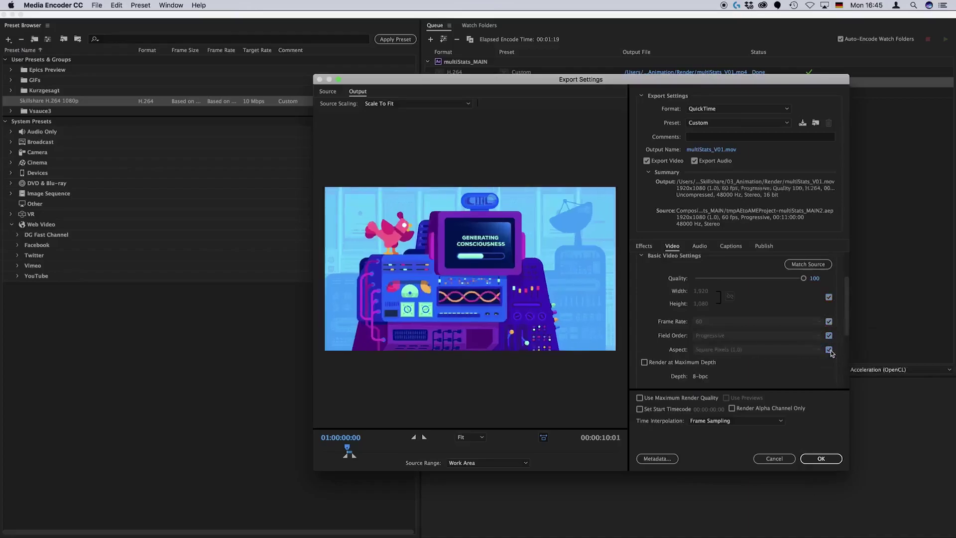
Step: Try limiting the data rate in the bitrate settings and switch the limit off again
{"action": "scroll", "coordinate": [836, 355], "scroll_direction": "down", "scroll_amount": 3}
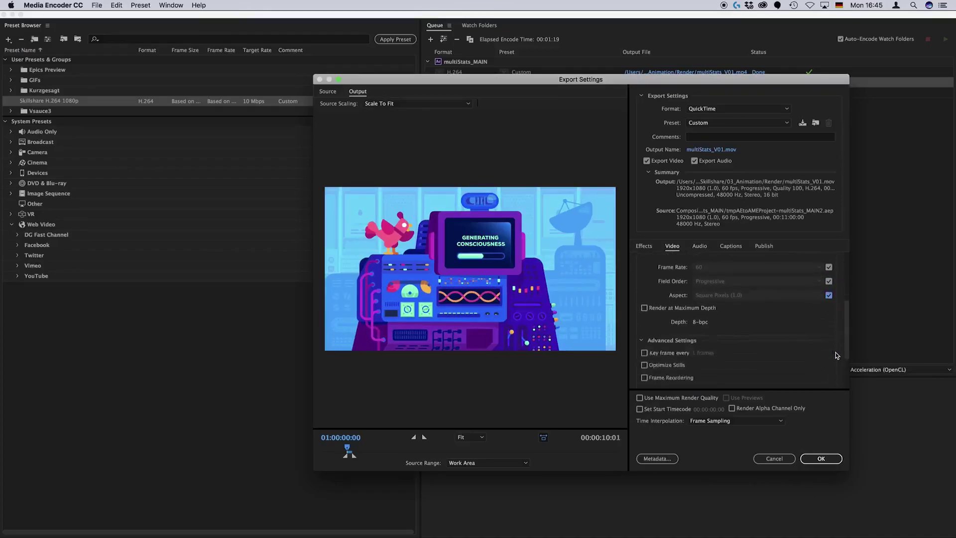
{"action": "scroll", "coordinate": [836, 355], "scroll_direction": "down", "scroll_amount": 3}
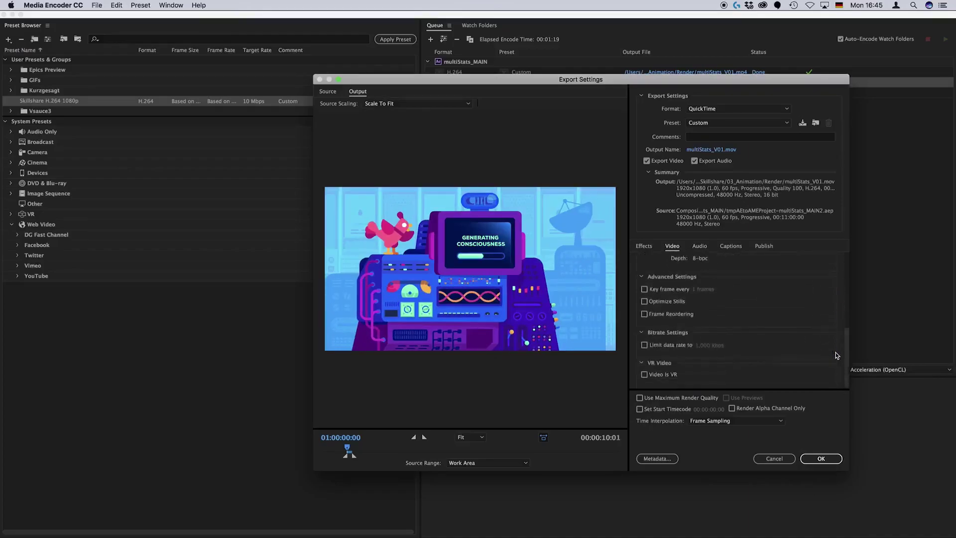
{"action": "left_click", "coordinate": [644, 345]}
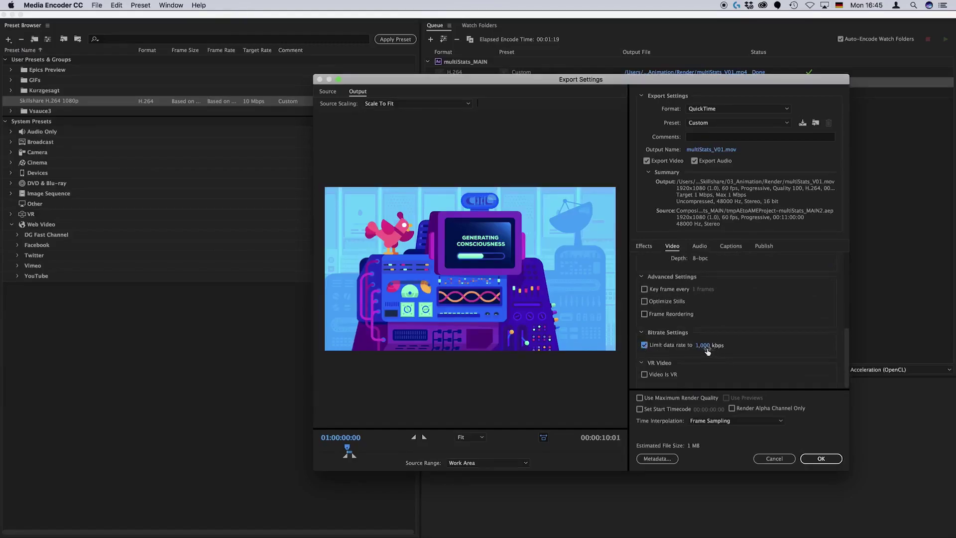
{"action": "left_click", "coordinate": [644, 345]}
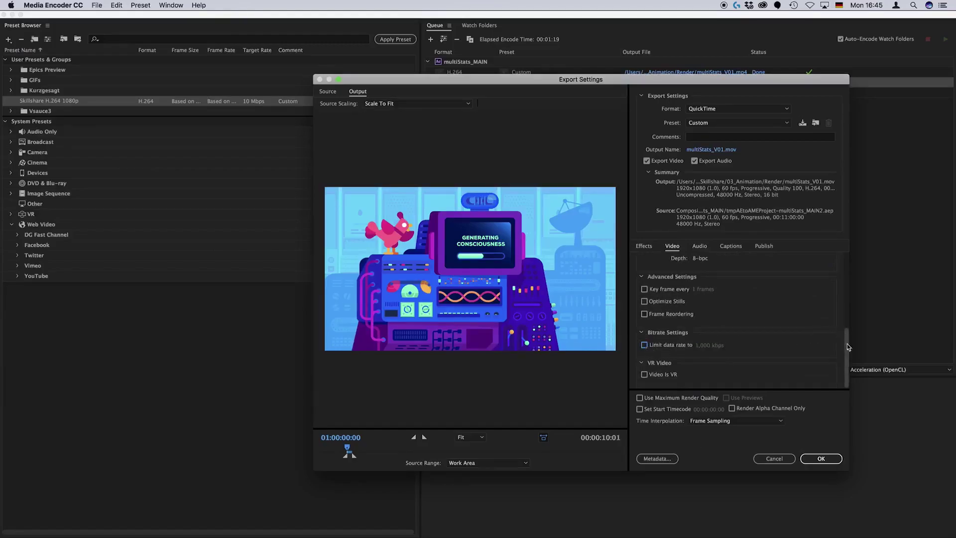
{"action": "left_click_drag", "start_coordinate": [848, 345], "coordinate": [848, 255]}
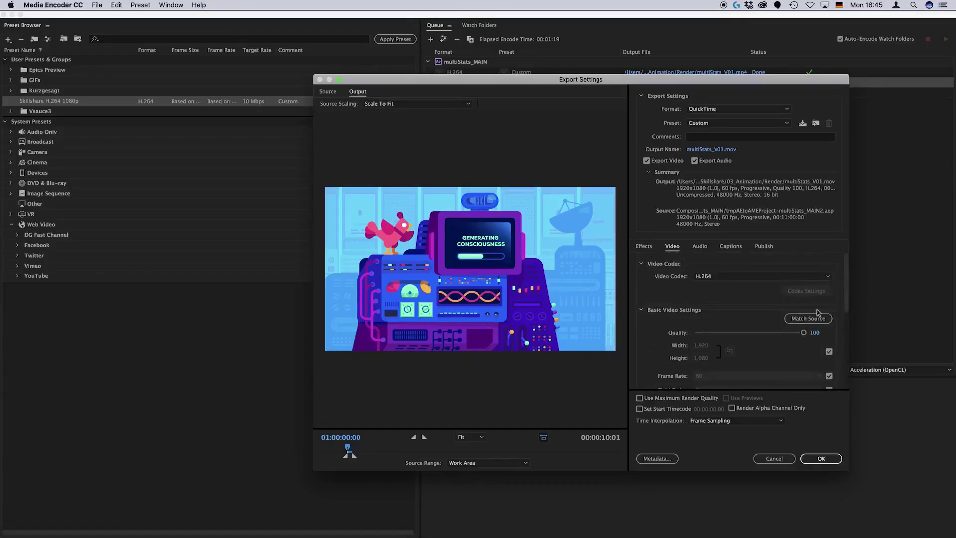
Step: Save the export settings as preset "Skillshare QT 1080p", including effects and publish settings, and accept them for the duplicated queue entry
{"action": "left_click", "coordinate": [803, 123]}
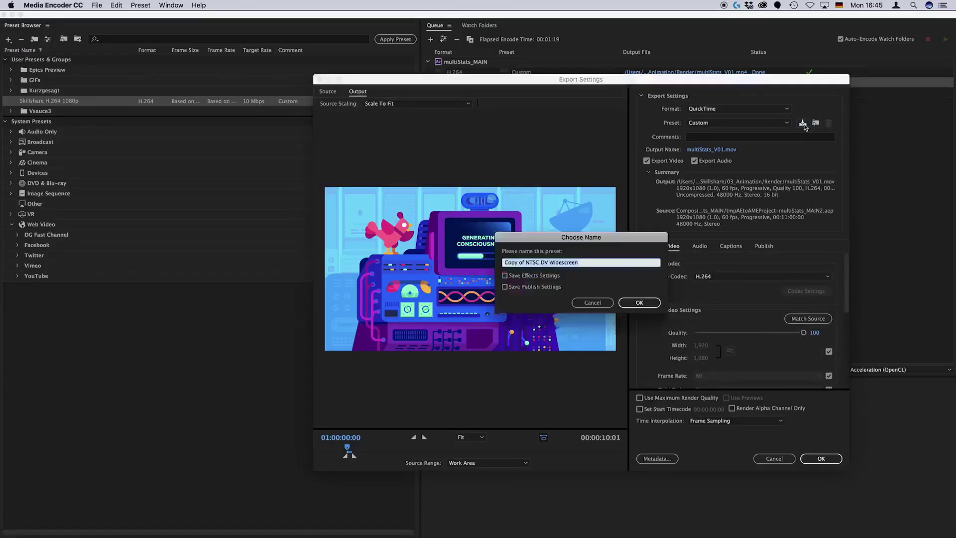
{"action": "type", "text": "Skillshare QT 1080p"}
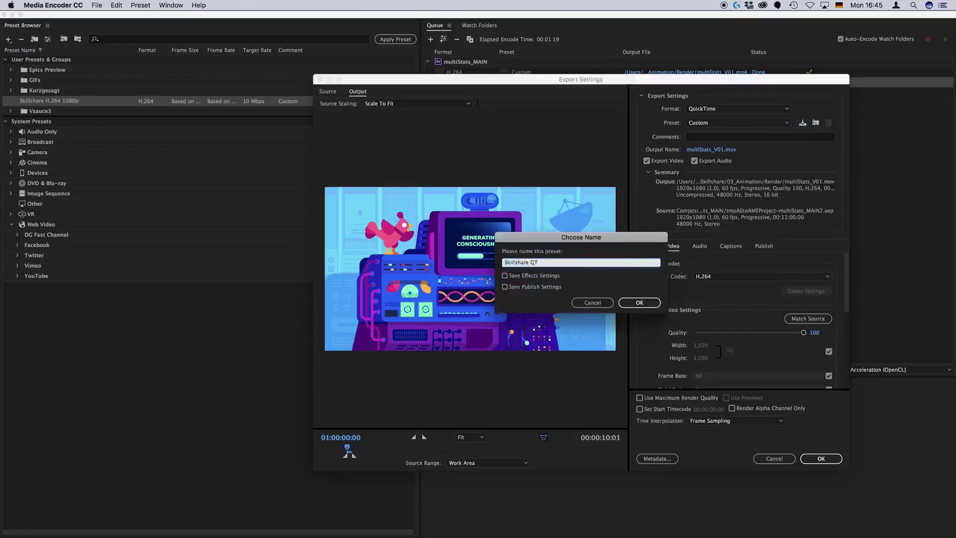
{"action": "left_click", "coordinate": [517, 276]}
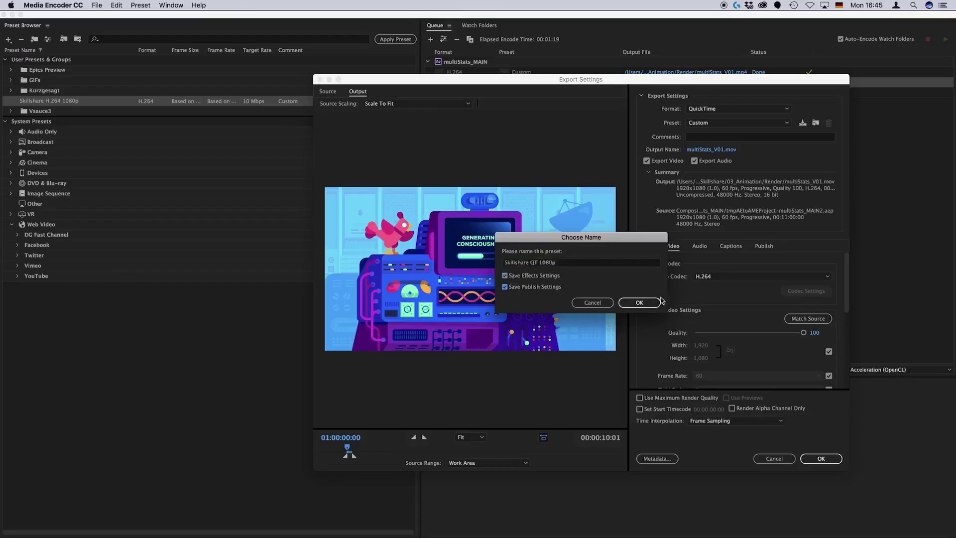
{"action": "left_click", "coordinate": [638, 302]}
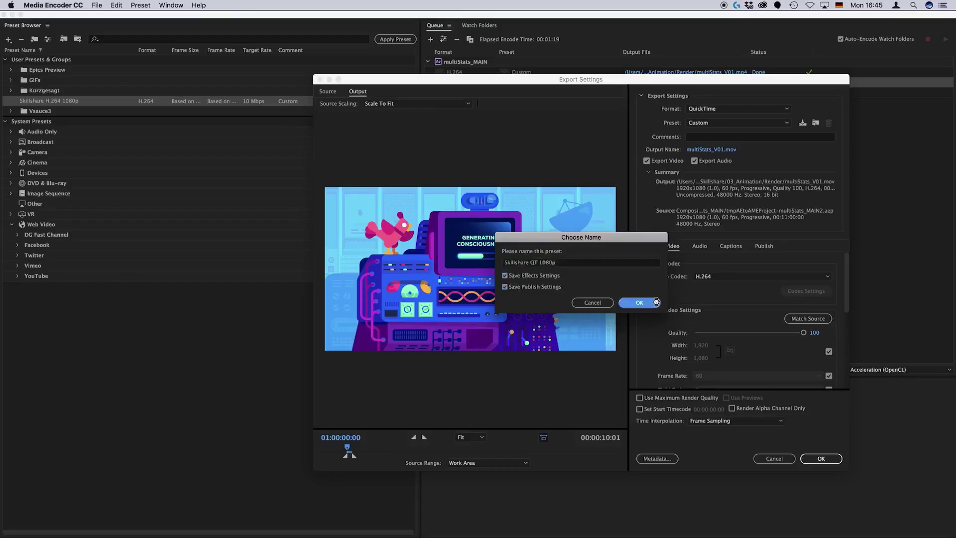
{"action": "left_click", "coordinate": [839, 461]}
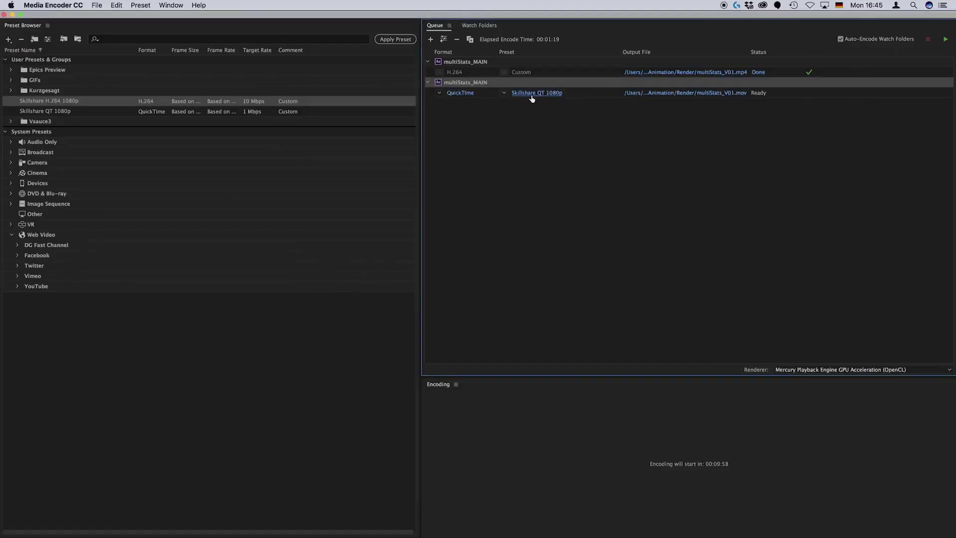
{"action": "mouse_move", "coordinate": [532, 98]}
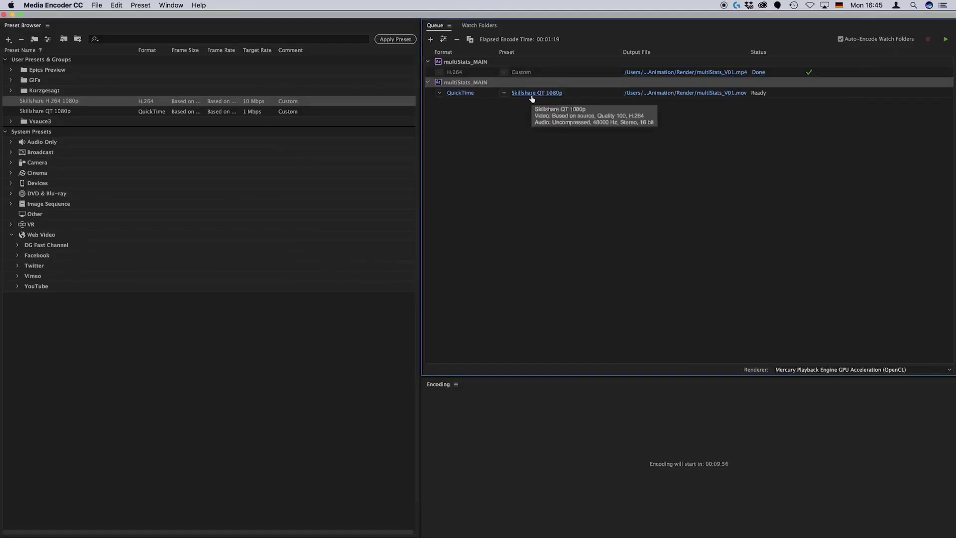